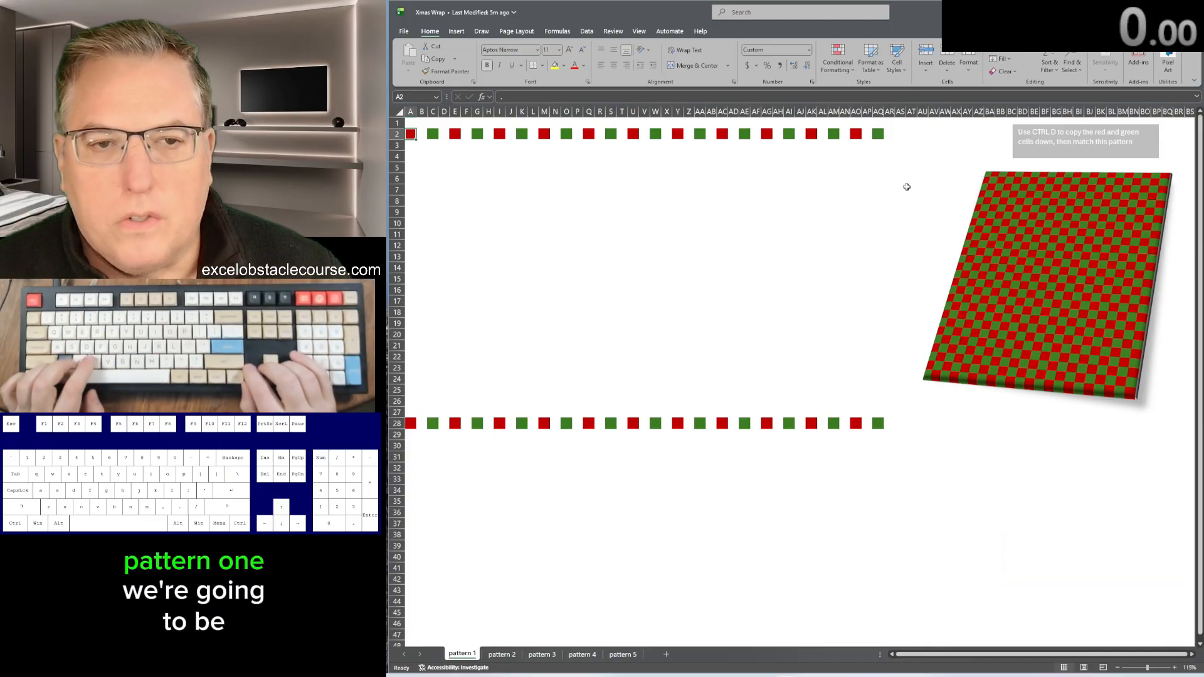
Step: Examine the red and green cells in rows 2 and 28 of the first columns on the pattern 1 sheet
key("ctrl+shift+Down")
key("Right")
key("Right")
key("ctrl+shift+Down")
key("Right")
key("Right")
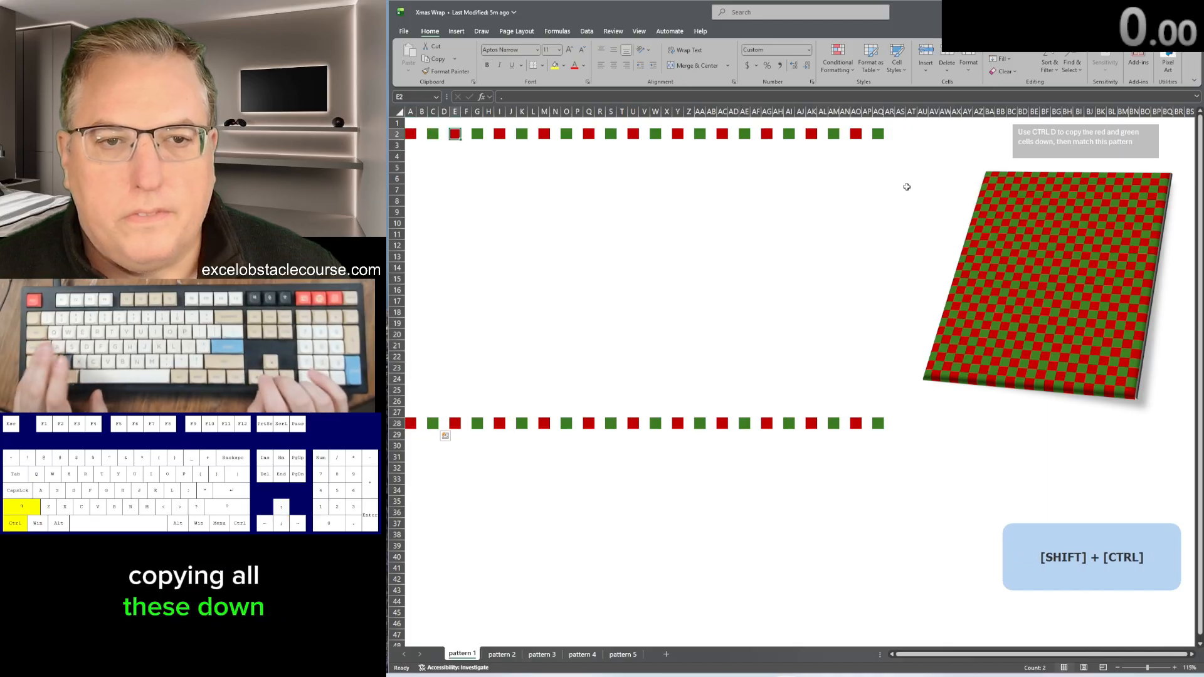
key("ctrl+shift+Down")
key("Right")
key("Right")
key("ctrl+shift+Down")
key("Left")
key("Left")
key("Left")
key("Down")
key("Down")
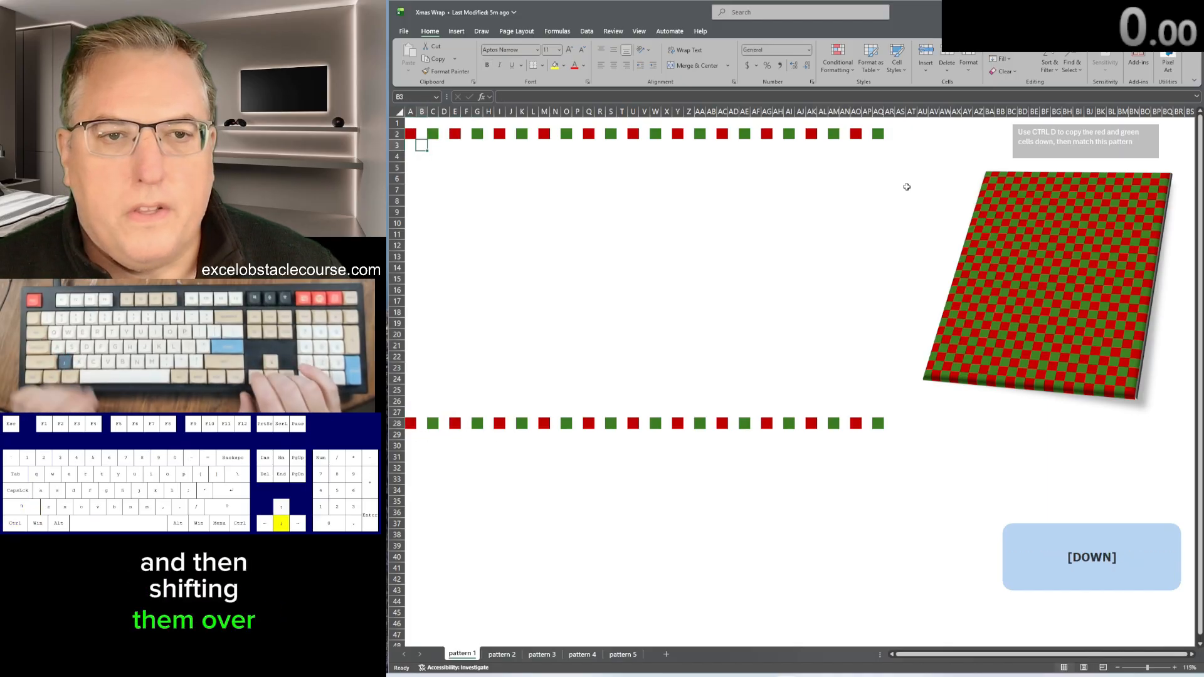
key("Left")
key("Left")
key("Left")
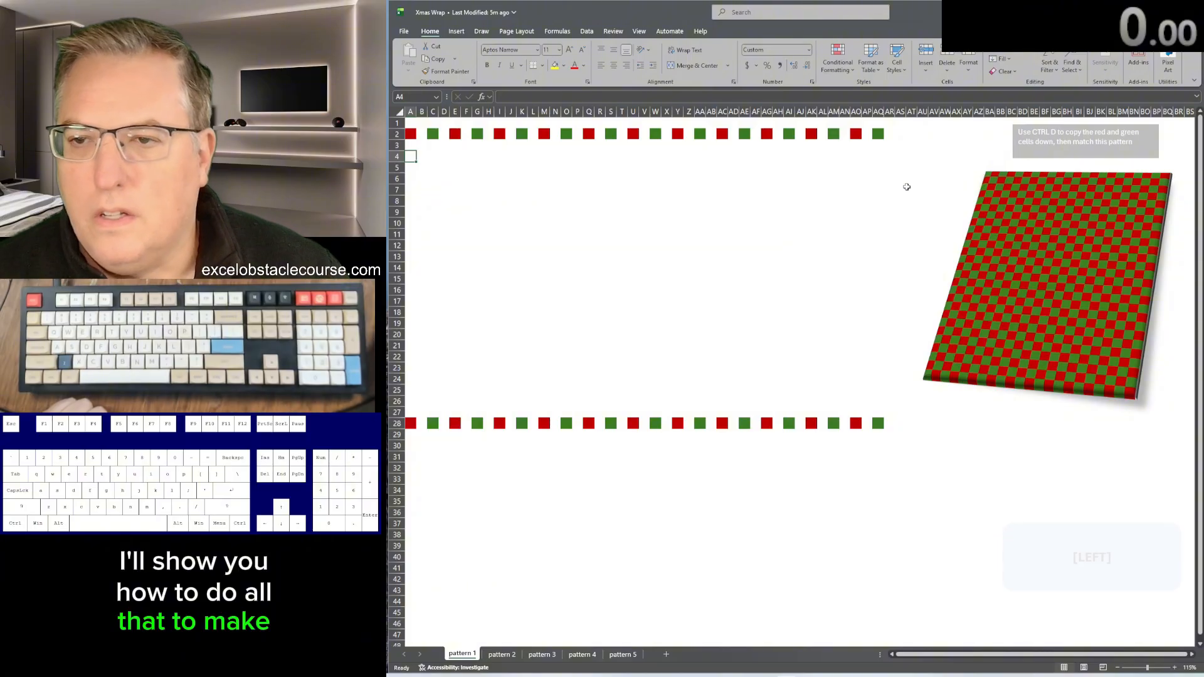
Step: Review the pattern 2 and pattern 3 sheets, moving through the filled cells and gaps of pattern 3
key("ctrl+Page_Down")
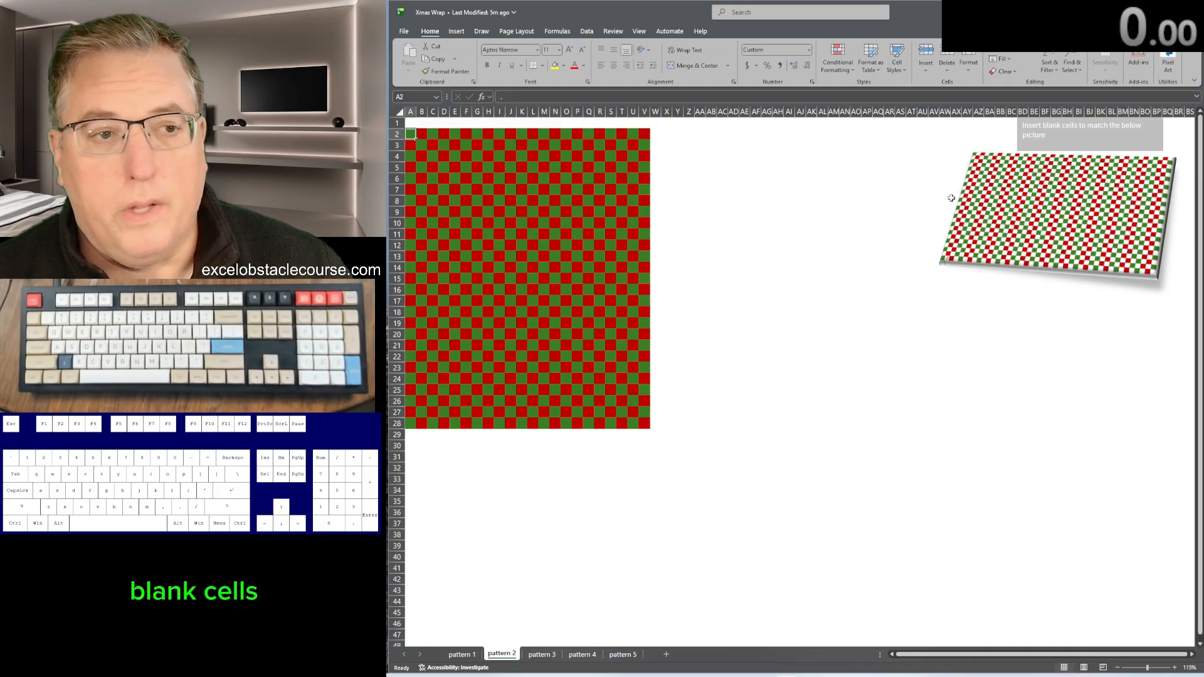
key("ctrl+Page_Down")
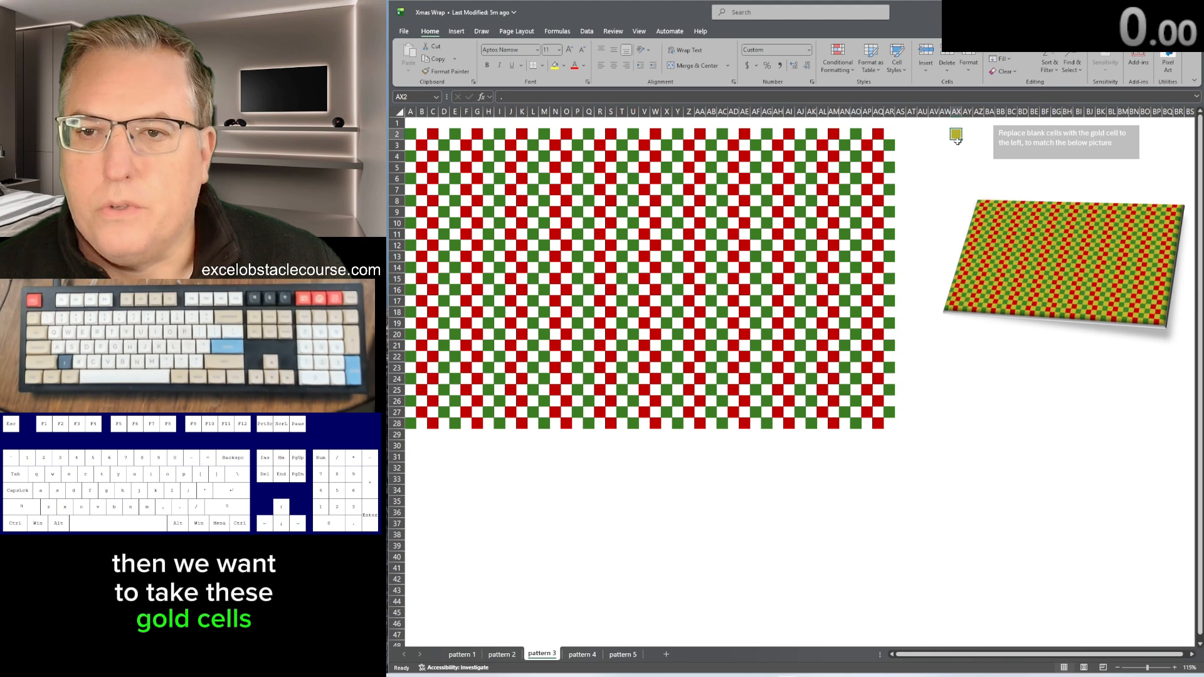
left_click(753, 166)
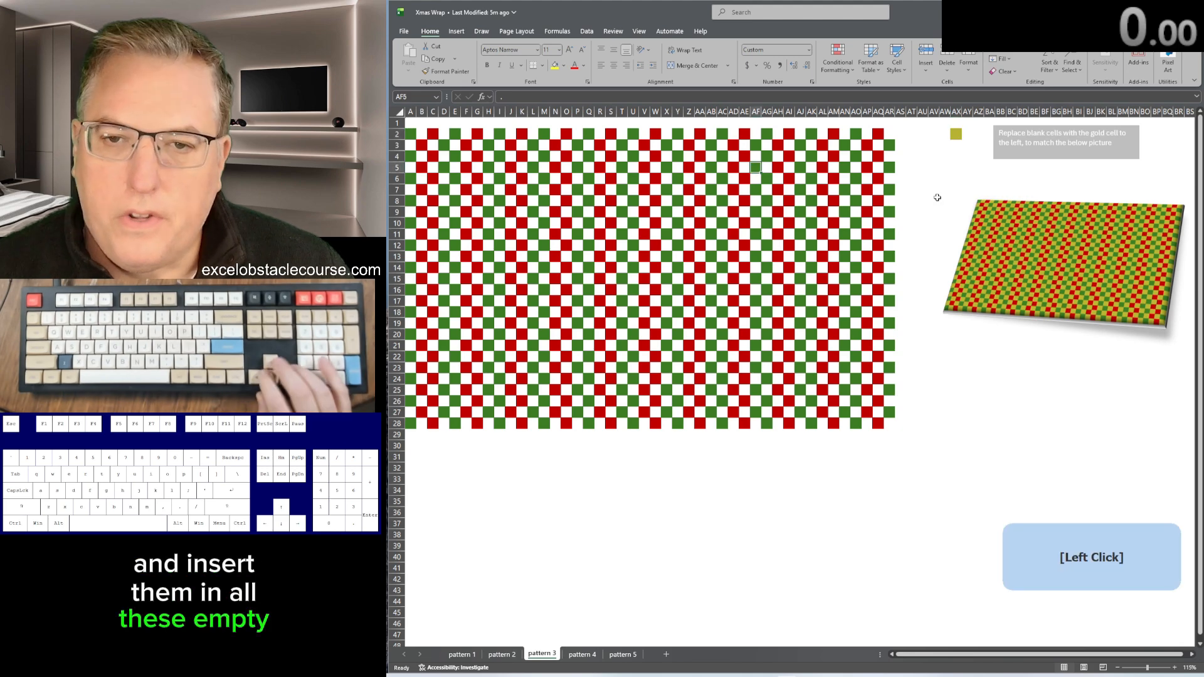
key("Left")
key("Left")
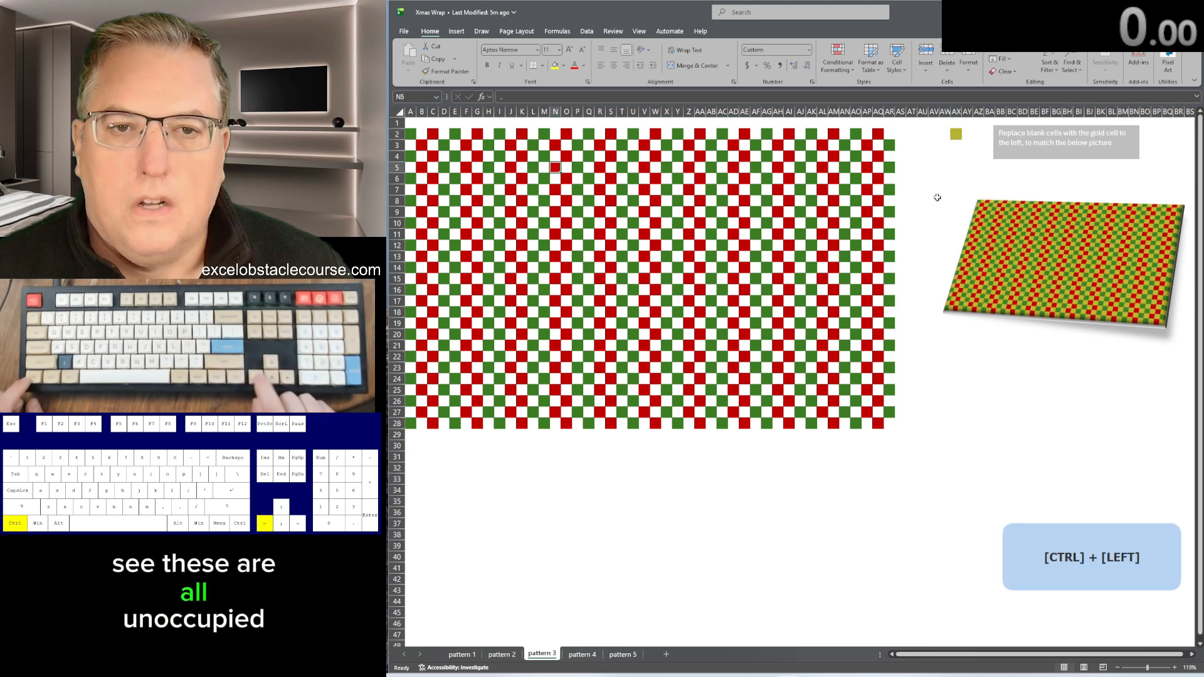
key("ctrl+Left")
key("ctrl+Down")
key("ctrl+Down")
key("ctrl+Down")
key("ctrl+Down")
key("ctrl+Down")
key("ctrl+Down")
key("ctrl+Down")
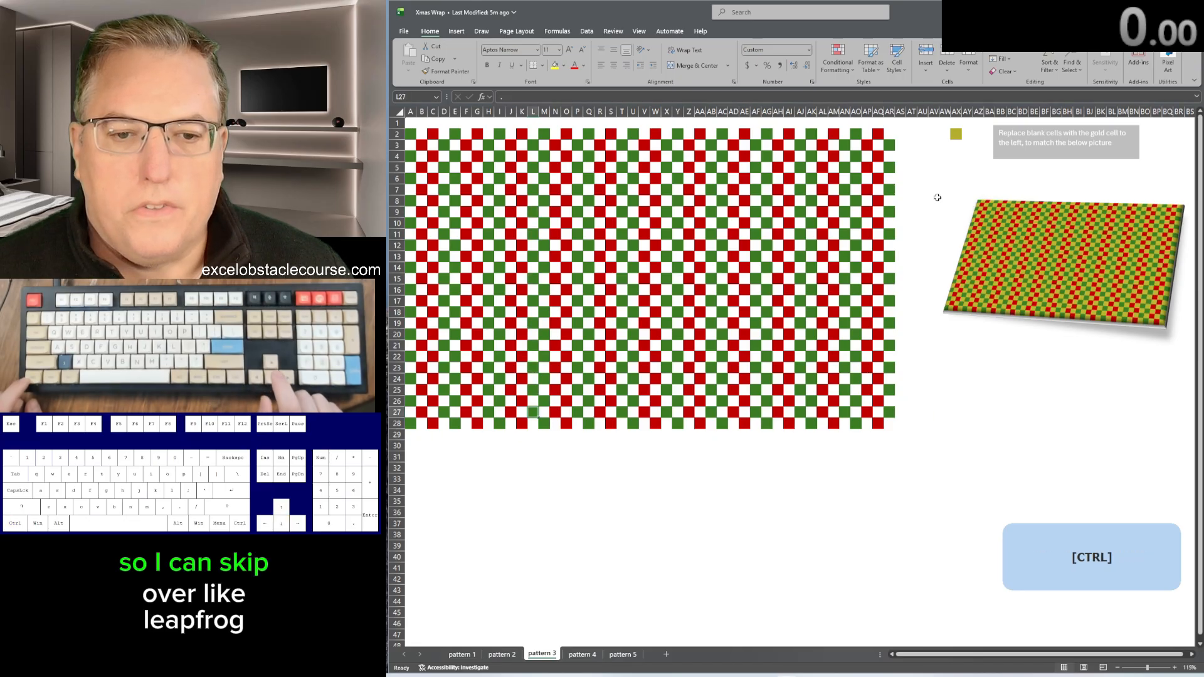
key("Down")
key("ctrl+Right")
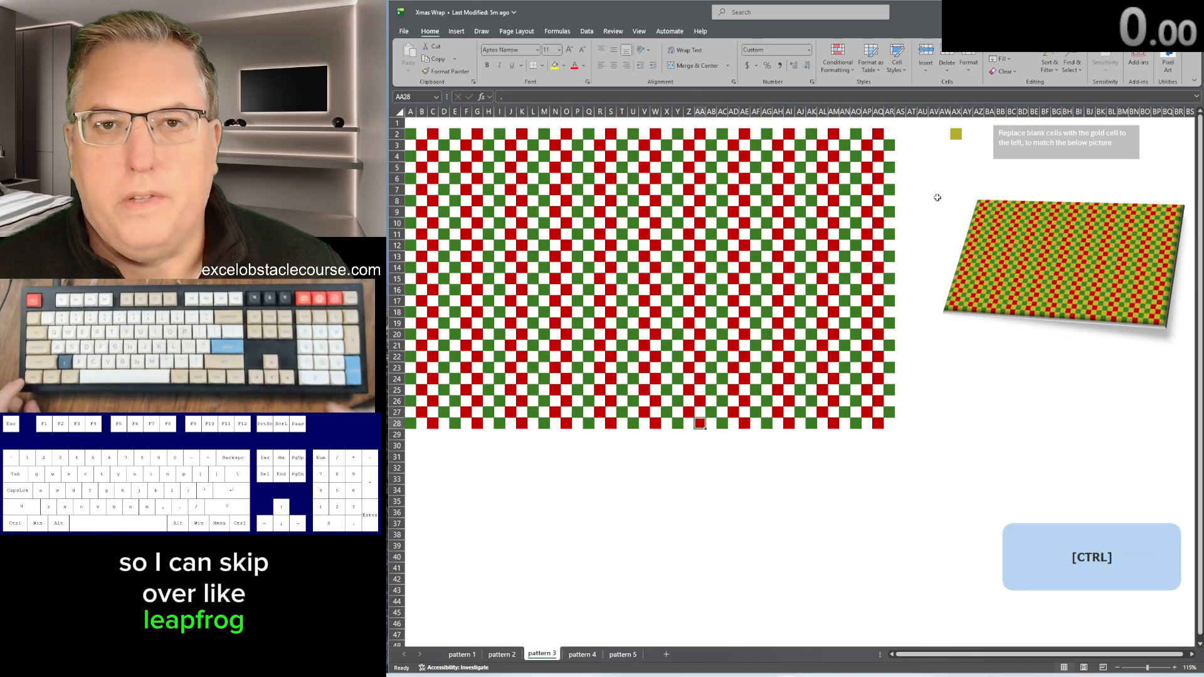
Step: Look over the pattern 4 and pattern 5 sheets, compare with pattern 3, and return to the pattern 1 sheet
key("ctrl+Page_Down")
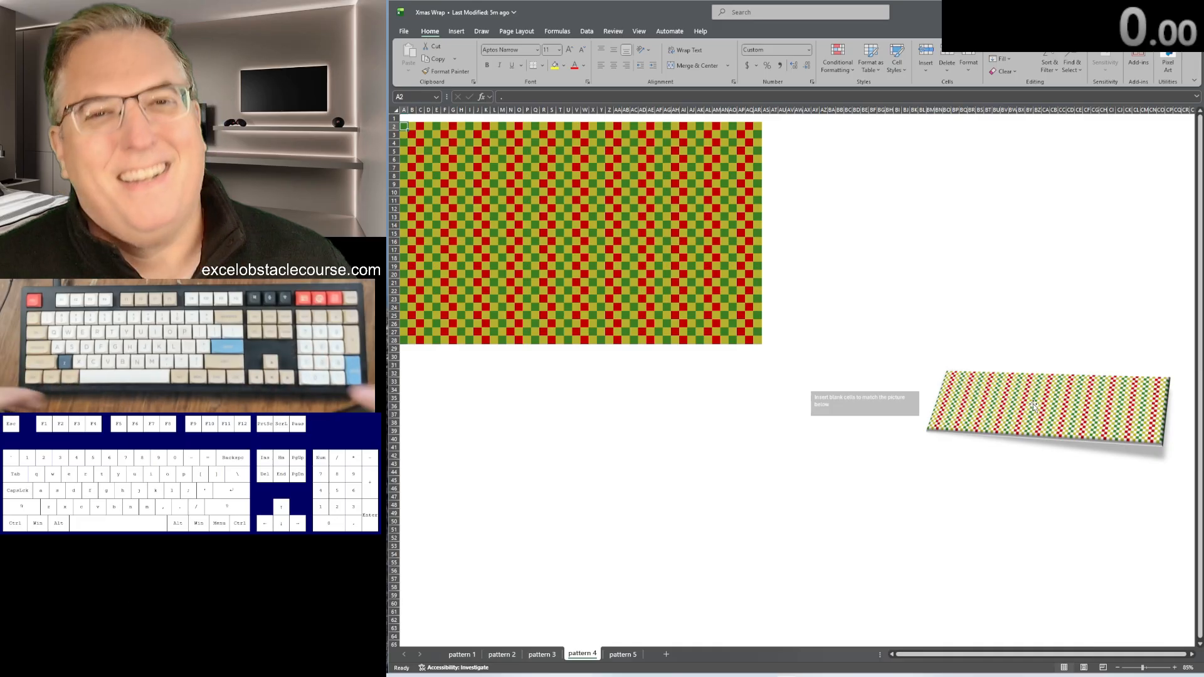
key("ctrl+Page_Down")
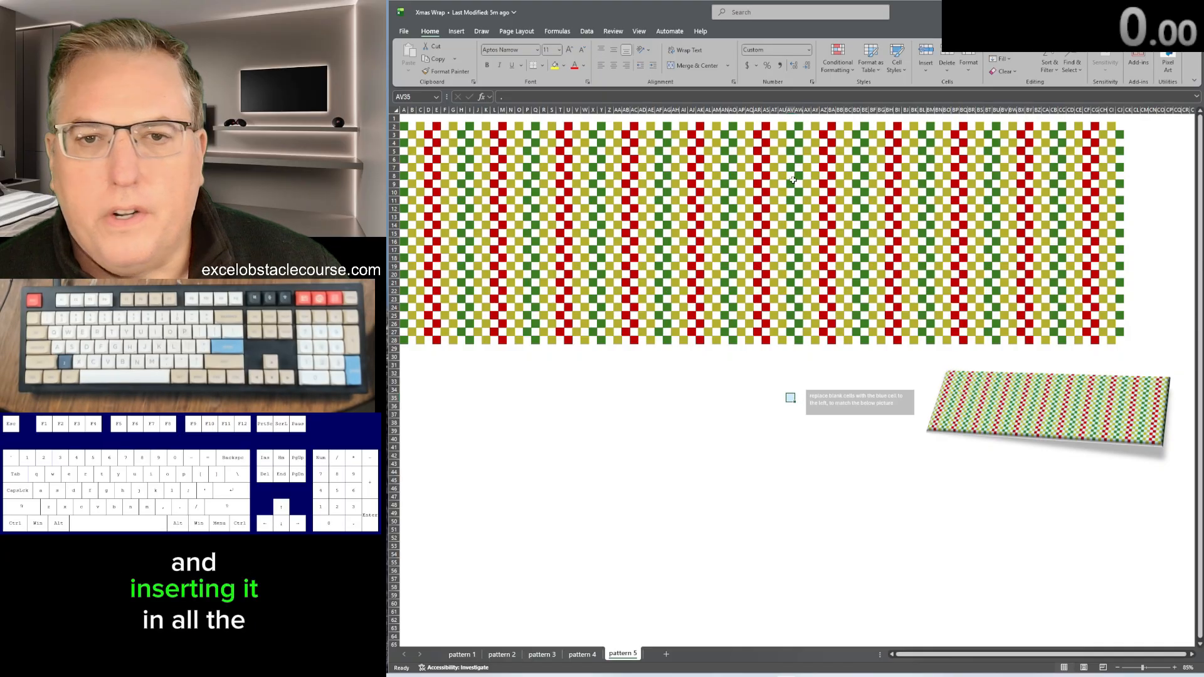
left_click(790, 397)
key("ctrl+Page_Up")
key("ctrl+Page_Up")
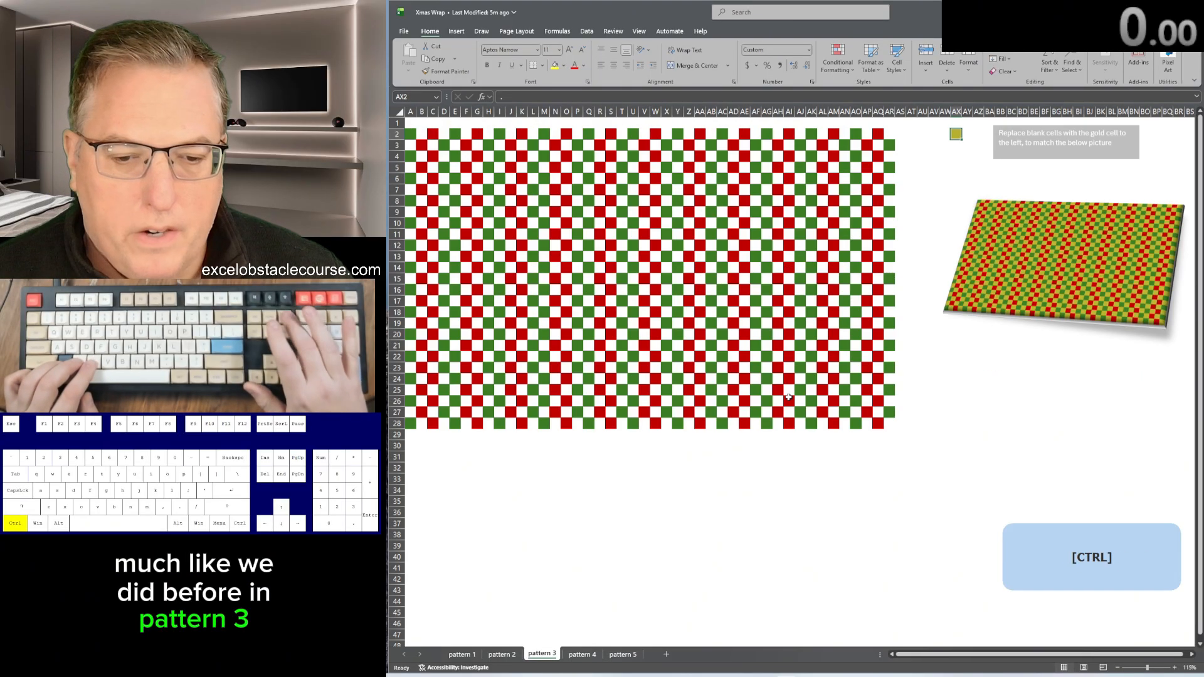
key("ctrl+Page_Down")
key("ctrl+Page_Down")
key("ctrl+Page_Up")
key("ctrl+Page_Up")
key("ctrl+Page_Up")
key("ctrl+Page_Up")
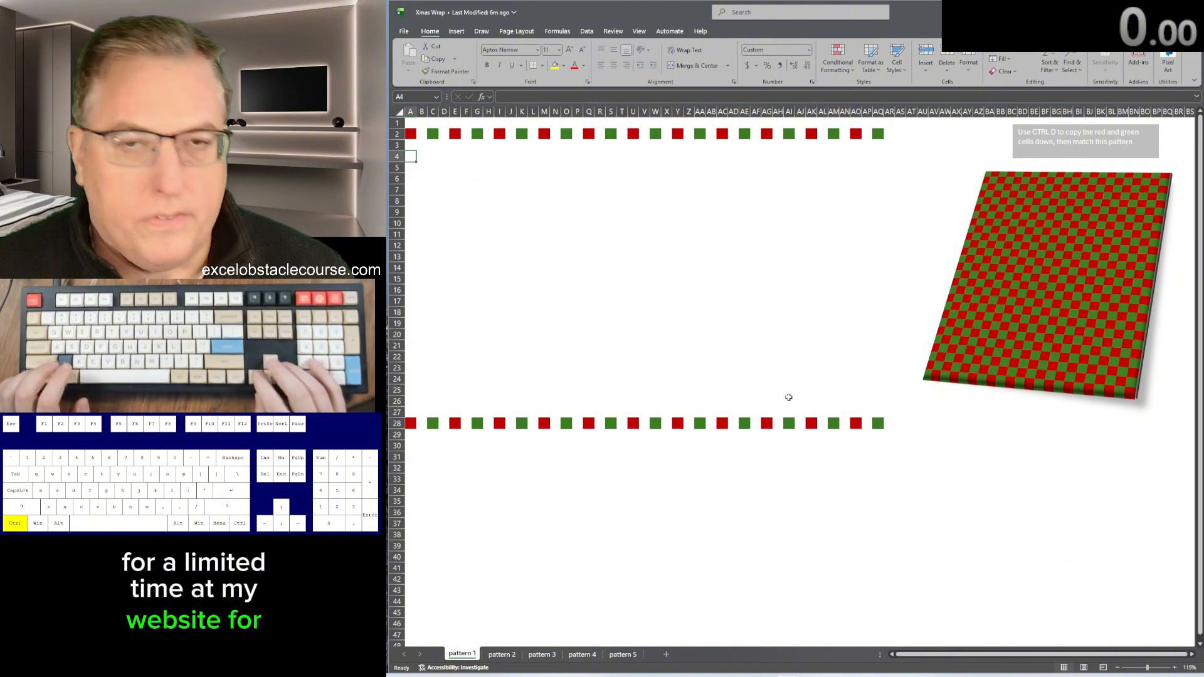
Step: Check the formula bar contents of the coloured and blank cells in column A between rows 2 and 28
key("ctrl+Up")
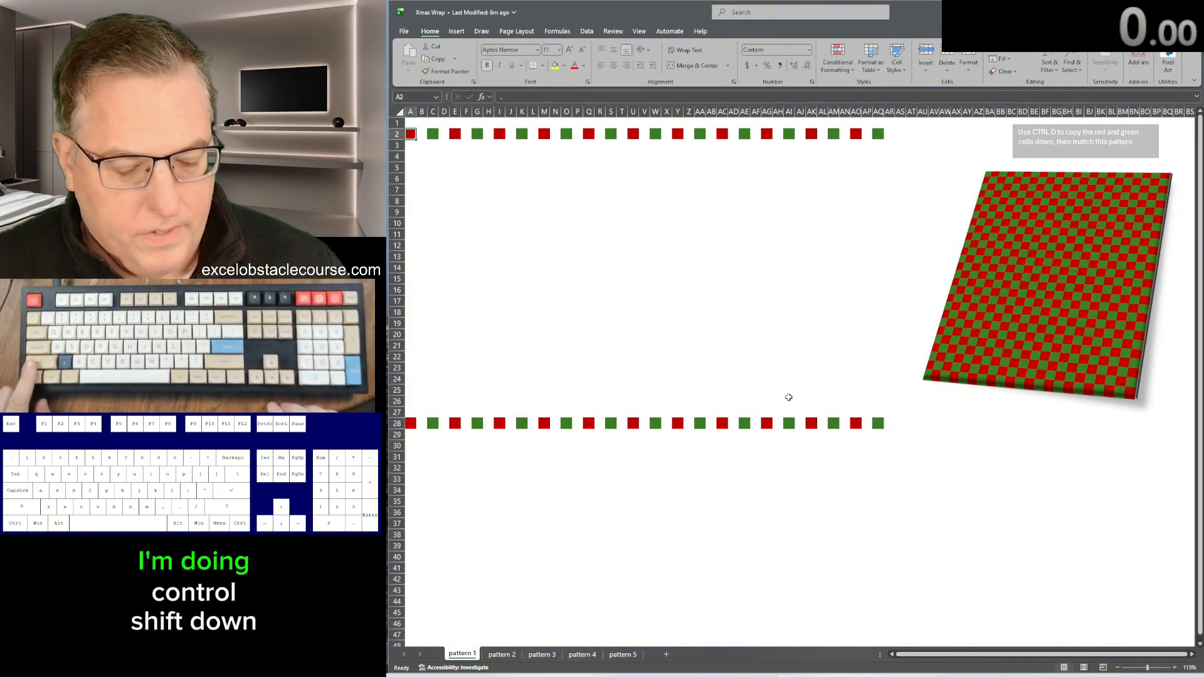
key("ctrl+shift+Down")
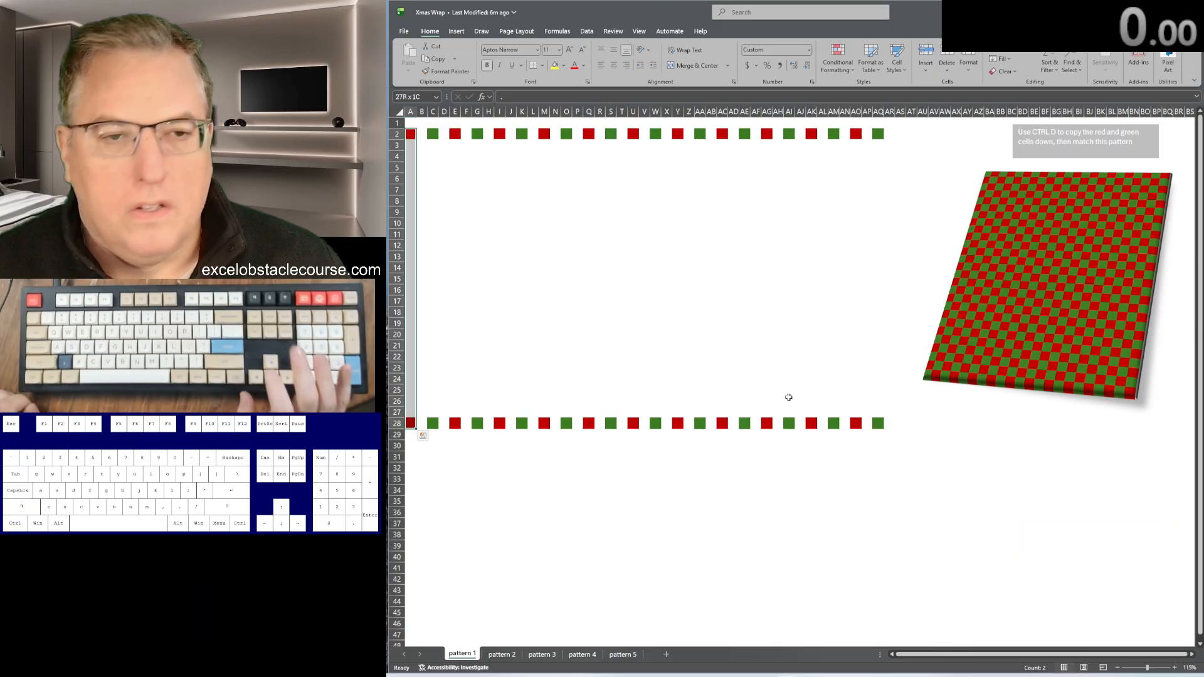
key("Up")
key("Down")
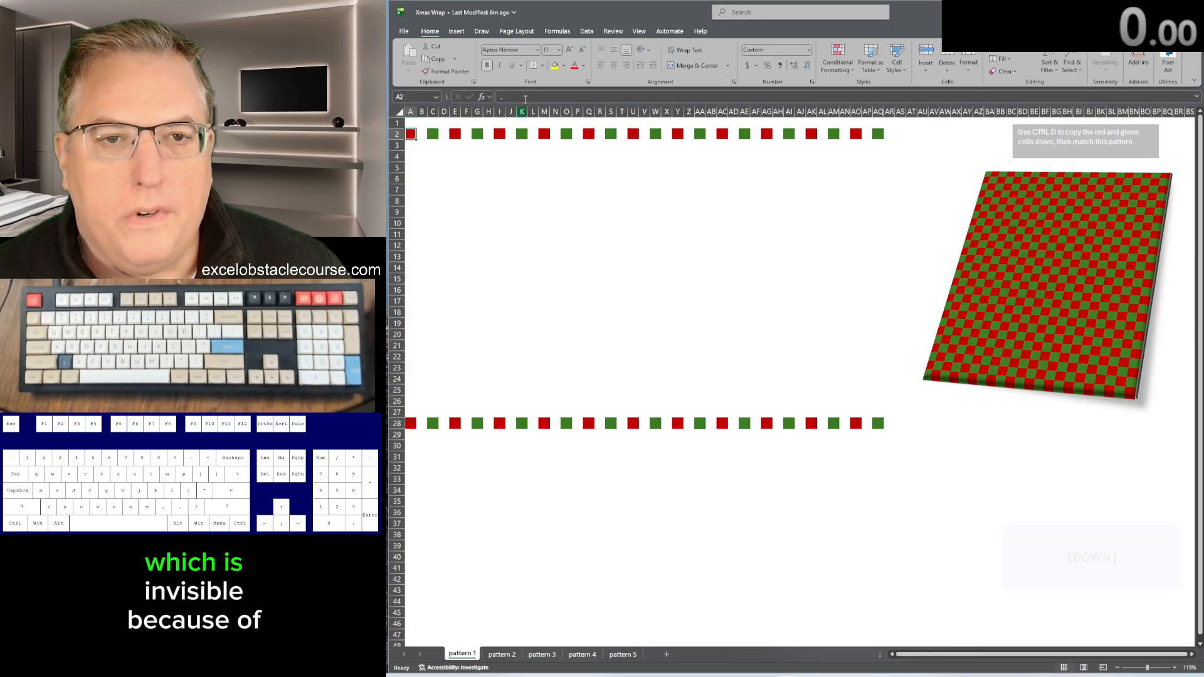
key("ctrl+Down")
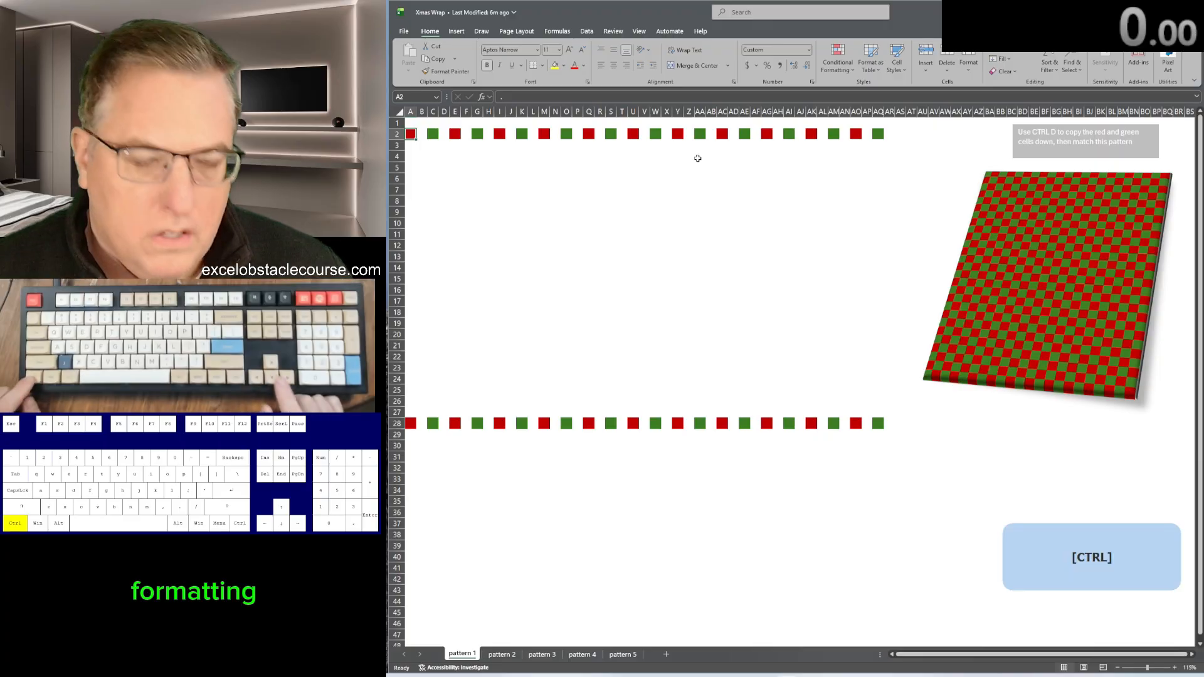
key("Up")
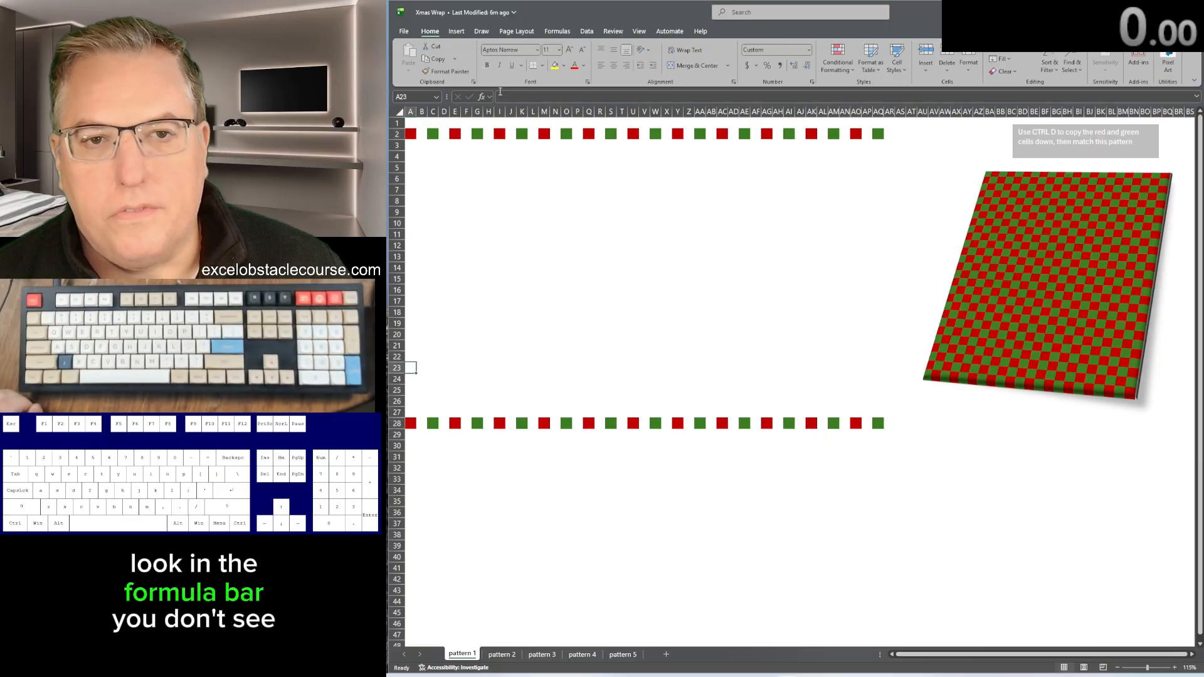
key("ctrl+Up")
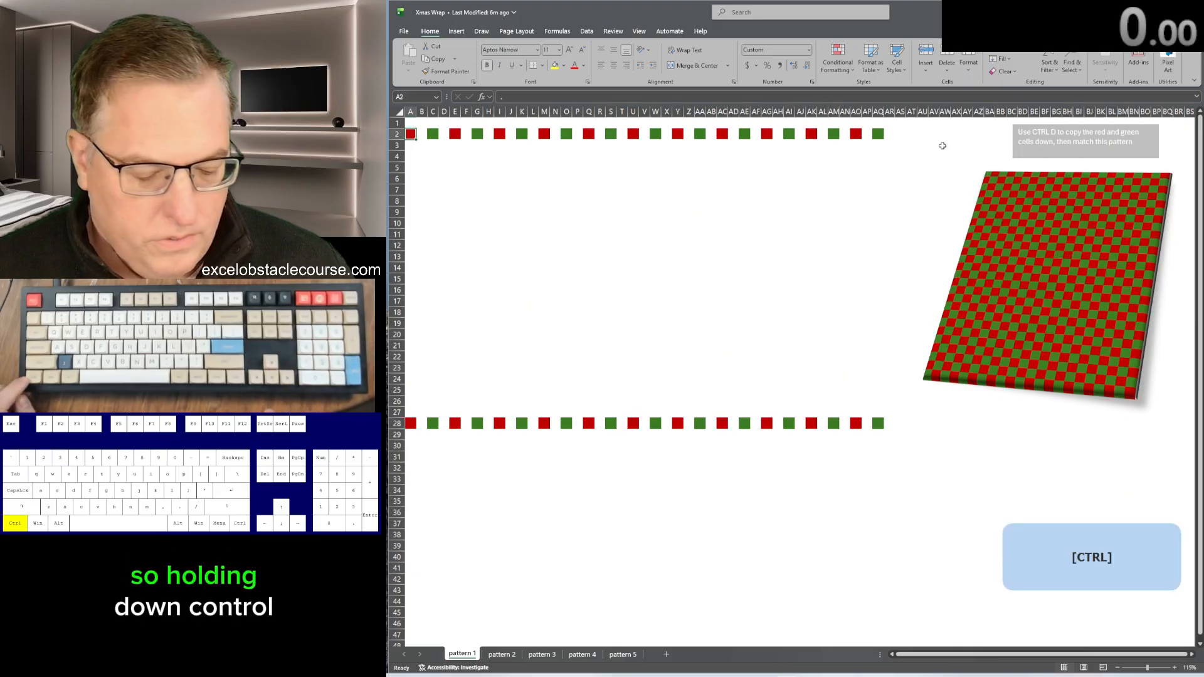
Step: Move between the coloured cells in rows 2 and 28, and try extending a selection over A2:O28
key("ctrl+Down")
key("ctrl+Down")
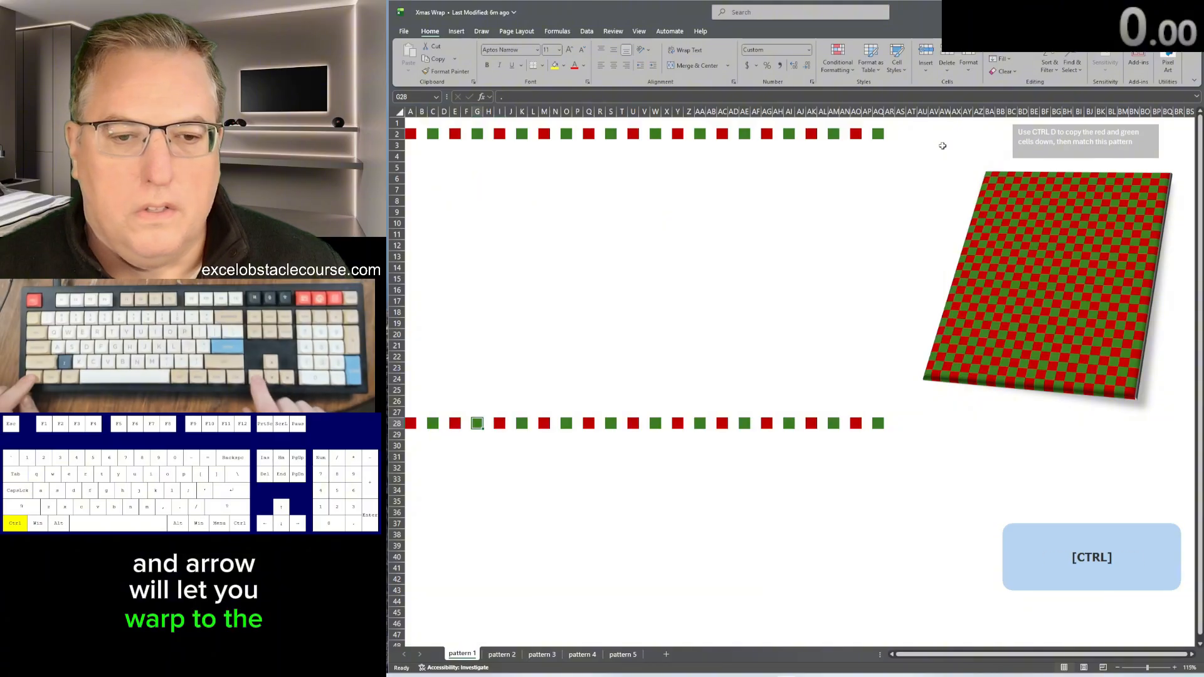
key("ctrl+Left")
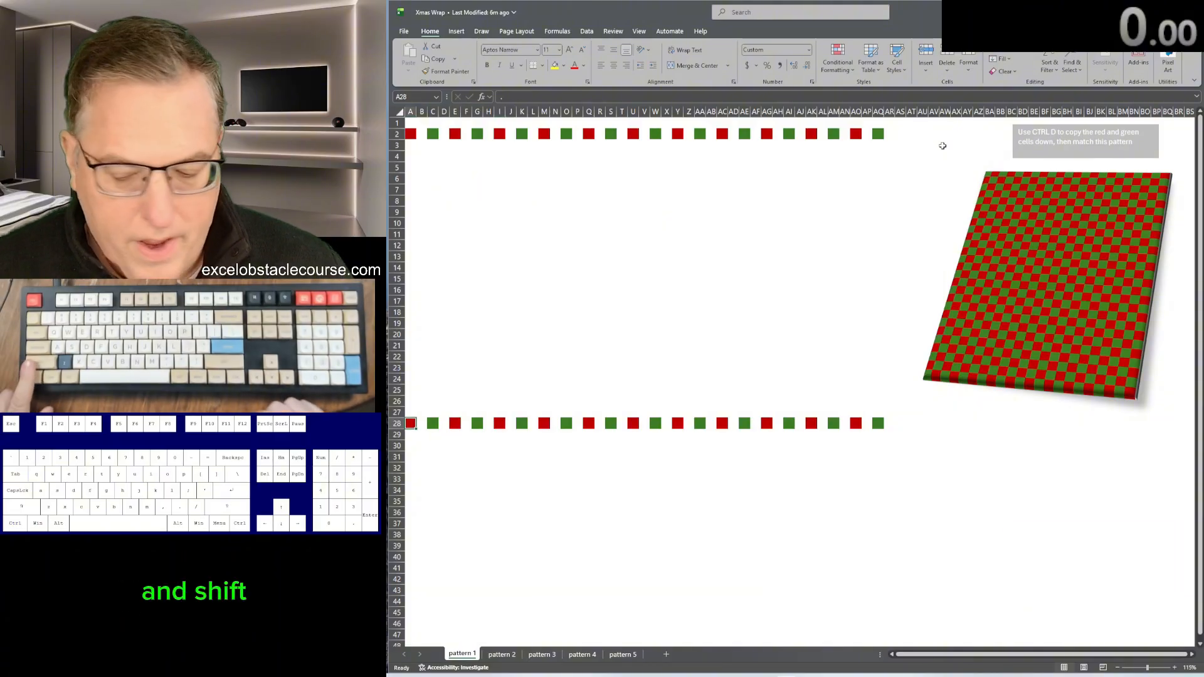
key("ctrl+shift+Up")
key("ctrl+shift+Right")
key("ctrl+shift+Right")
key("ctrl+shift+Right")
key("ctrl+shift+Right")
key("ctrl+shift+Right")
key("ctrl+shift+Right")
key("ctrl+shift+Right")
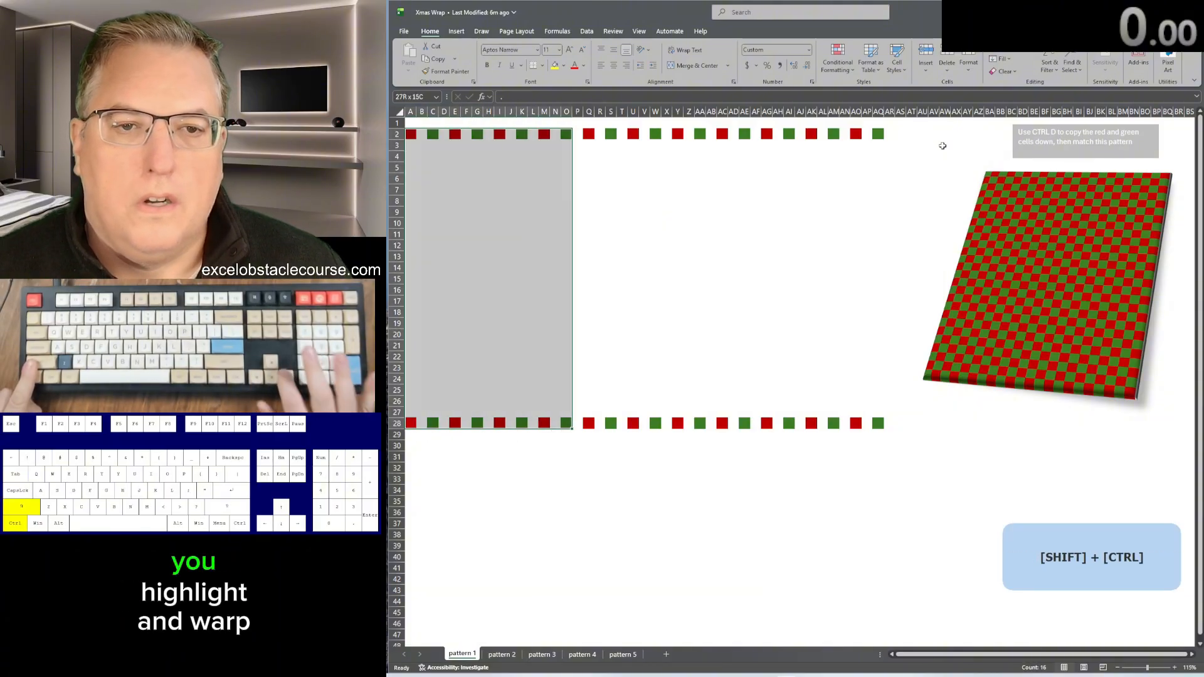
key("Left")
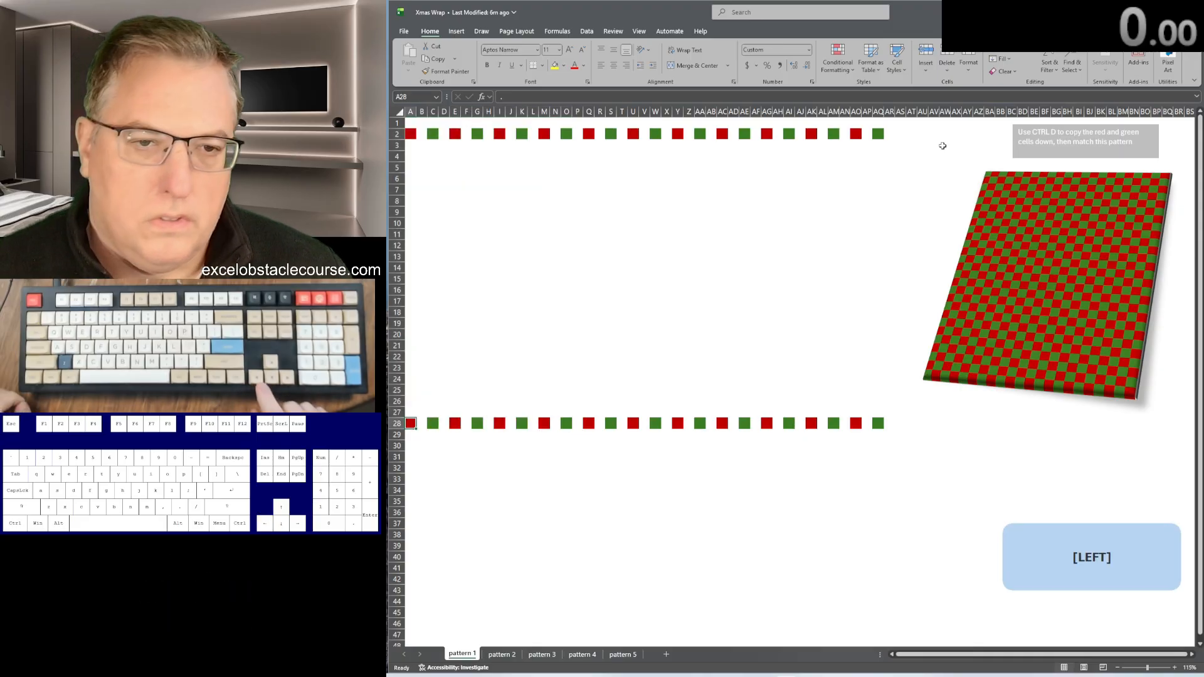
Step: Fill the coloured cells A2, C2 and E2 down their columns to row 28
key("ctrl")
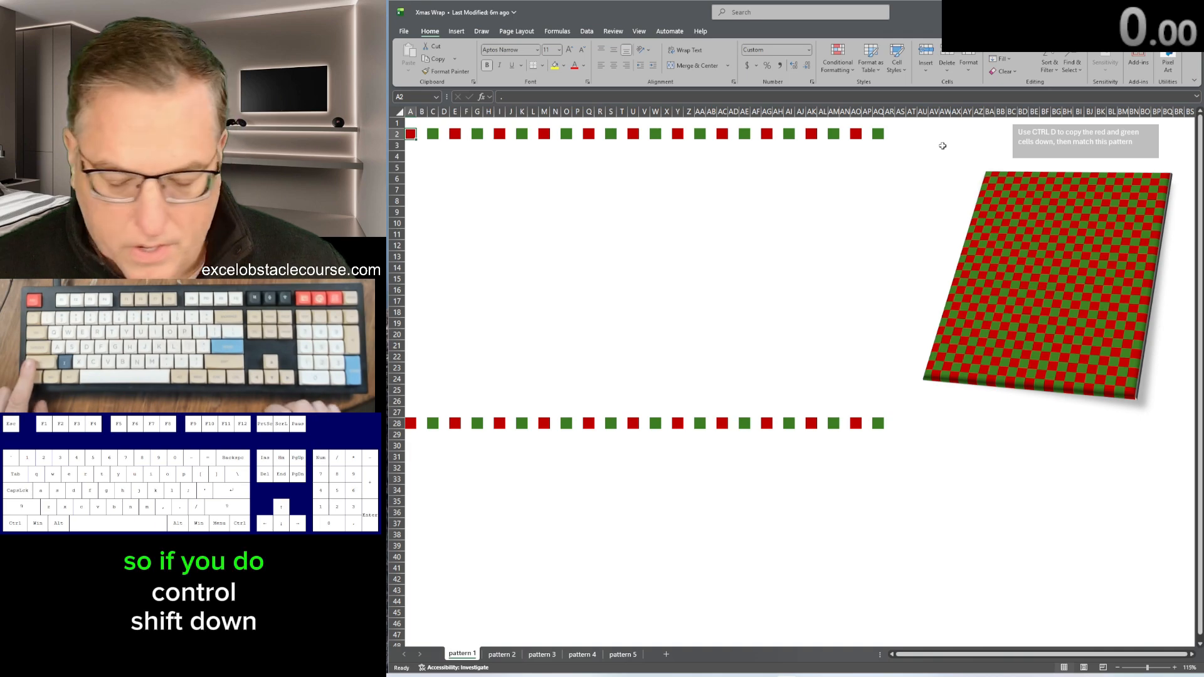
key("ctrl+shift+Down")
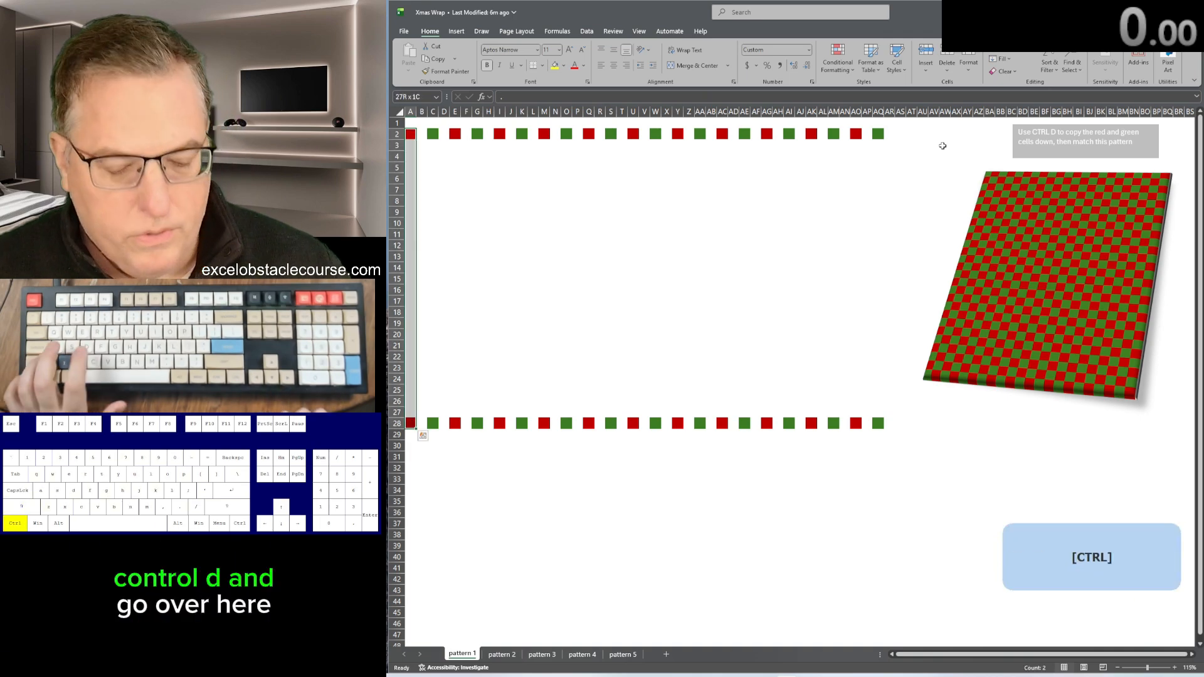
key("ctrl+d")
key("ctrl+Right")
key("ctrl+shift+Down")
key("ctrl+d")
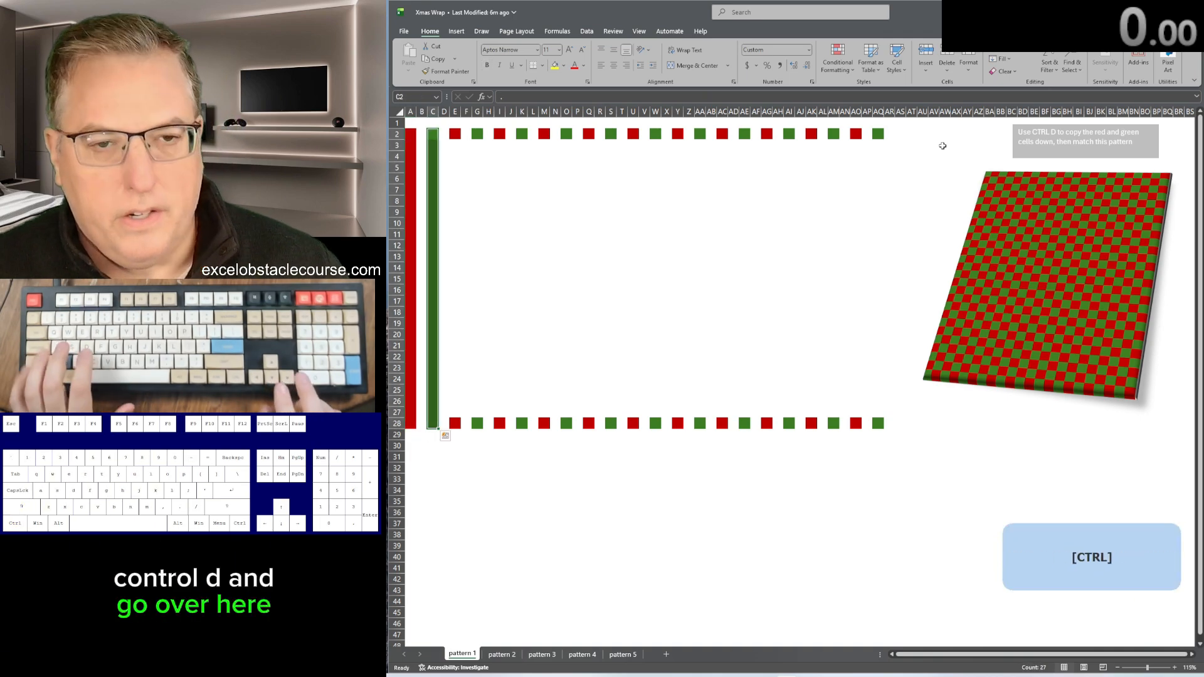
key("ctrl+Right")
key("ctrl+shift+Down")
key("ctrl+d")
Step: Fill the coloured cells G2, I2 and K2 down their columns to row 28
key("ctrl+Right")
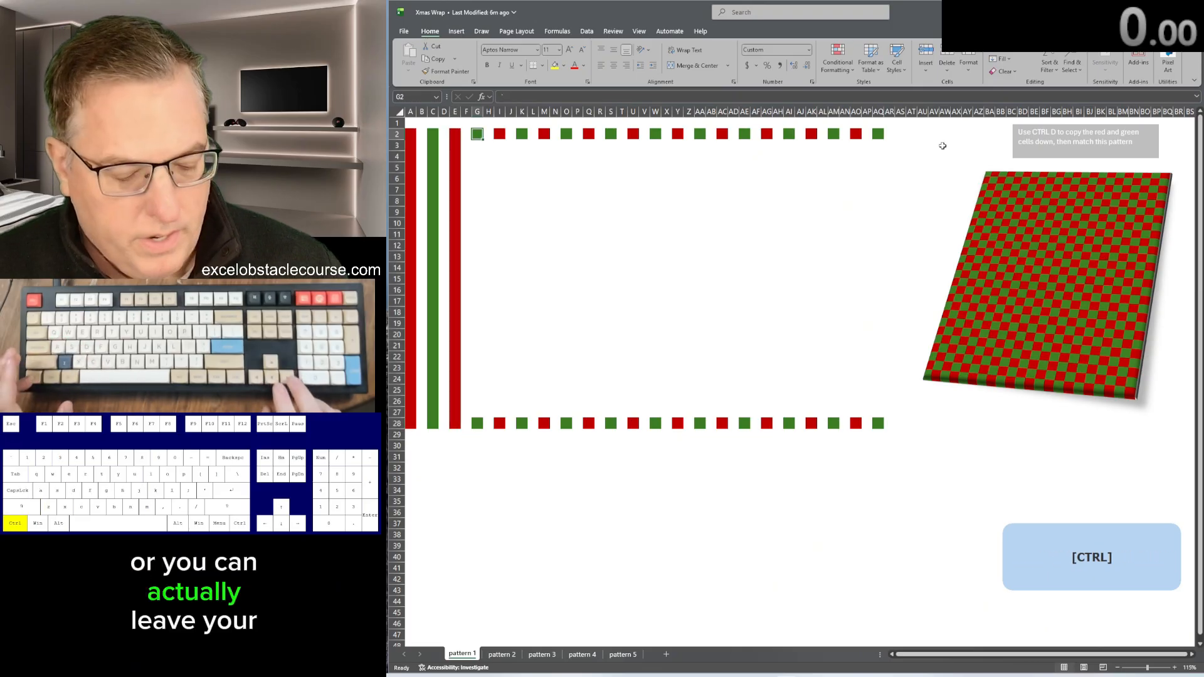
key("ctrl+shift+Down")
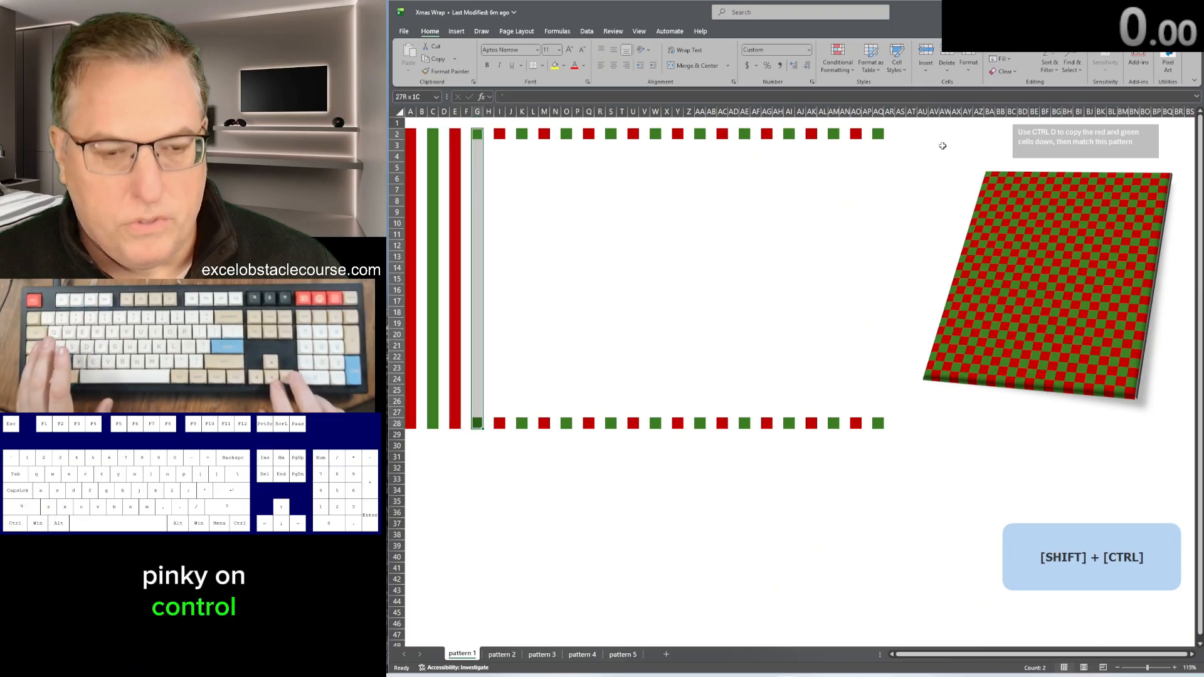
key("ctrl+d")
key("ctrl+Right")
key("ctrl+shift+Down")
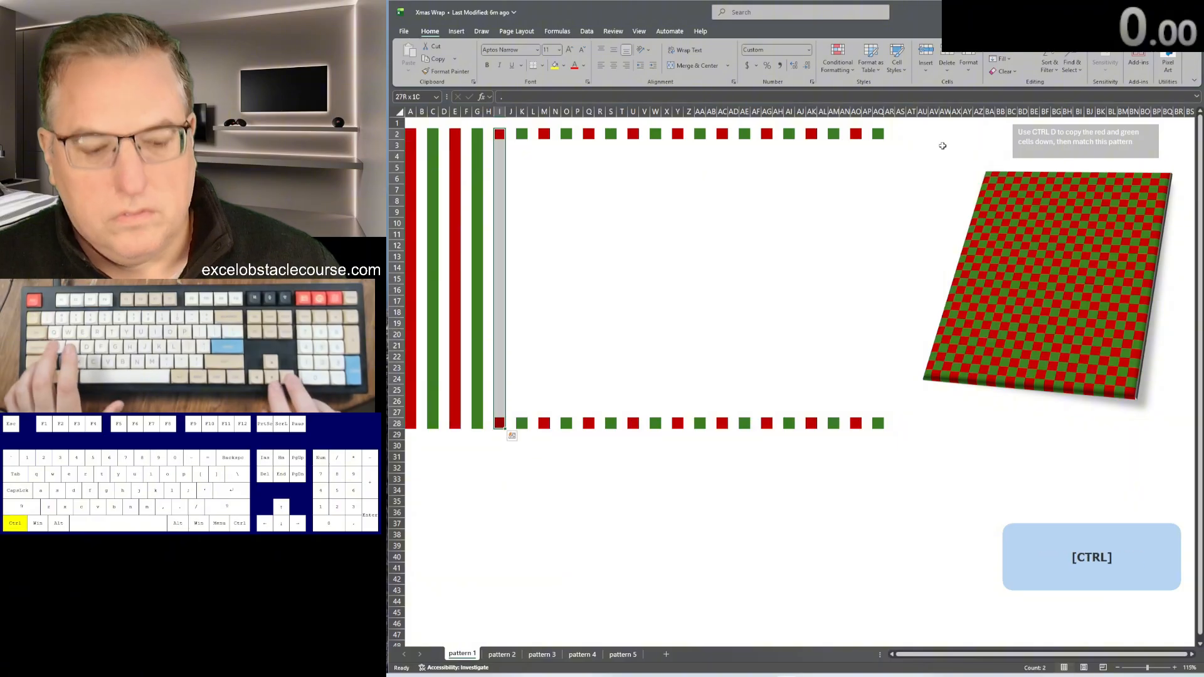
key("ctrl+d")
key("ctrl+Right")
key("ctrl+shift+Down")
key("ctrl+d")
Step: Fill the coloured cells M2, O2 and Q2 down their columns to row 28
key("ctrl+Right")
key("ctrl+shift+Down")
key("ctrl+d")
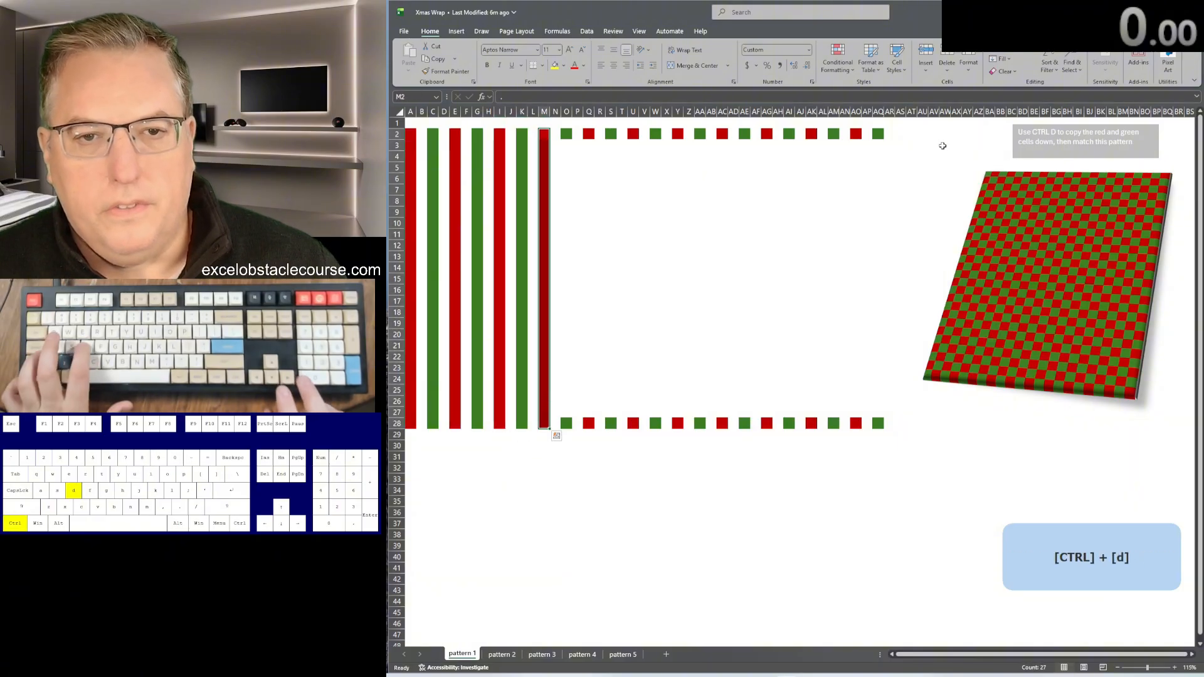
key("ctrl+Right")
key("ctrl+shift+Down")
key("ctrl+d")
key("ctrl+Right")
key("ctrl+shift+Down")
key("ctrl+d")
Step: Try to fill all remaining coloured cells in S2:AQ2 down to row 28 as one block
key("ctrl+Right")
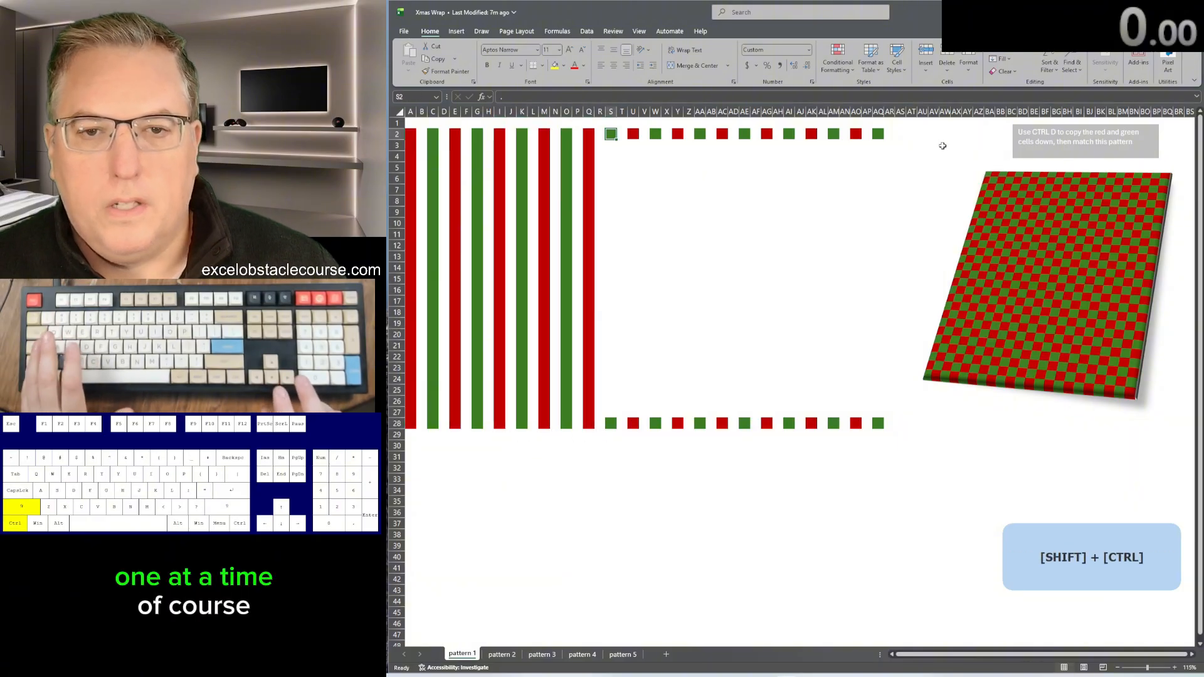
key("ctrl+shift+Down")
key("ctrl+shift+Right")
key("ctrl+shift+Right")
key("ctrl+shift+Right")
key("ctrl+shift+Right")
key("ctrl+shift+Right")
key("ctrl+shift+Right")
key("ctrl+shift+Right")
key("ctrl+shift+Right")
key("ctrl+shift+Right")
key("ctrl+shift+Right")
key("ctrl+shift+Right")
key("ctrl+shift+Right")
key("ctrl+shift+Right")
key("ctrl+shift+Left")
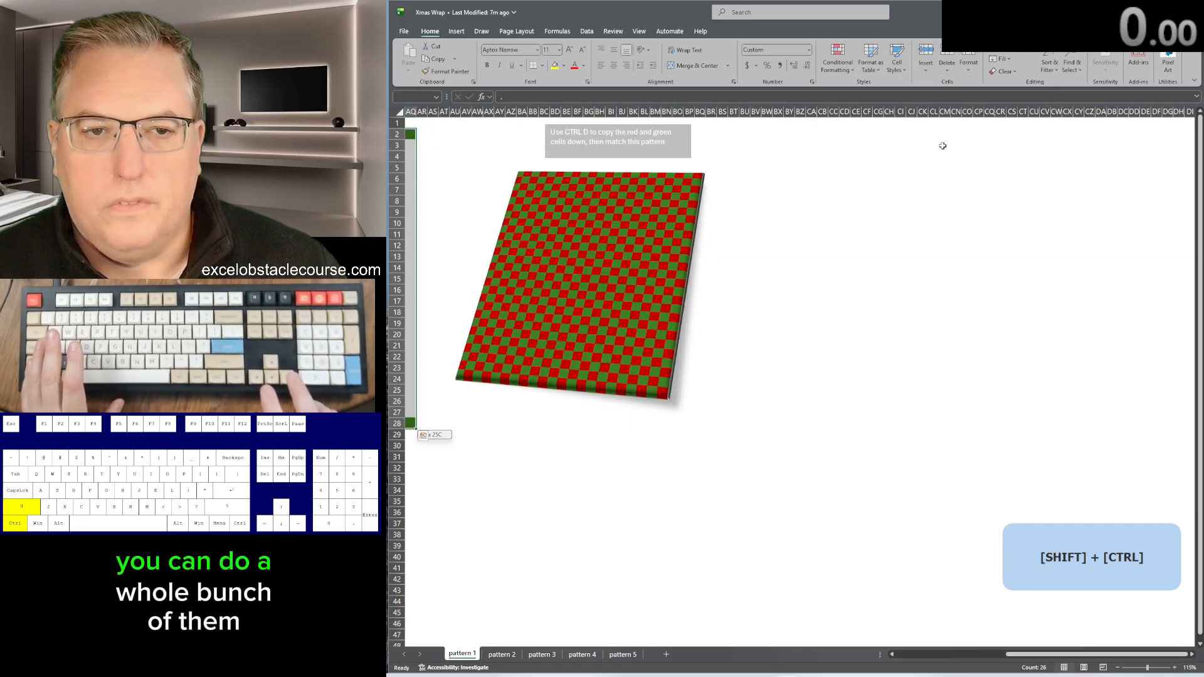
key("ctrl+d")
key("ctrl+Left")
key("ctrl+Left")
key("ctrl+Left")
Step: Undo the block fill across columns S to AQ
key("ctrl+z")
key("ctrl+Left")
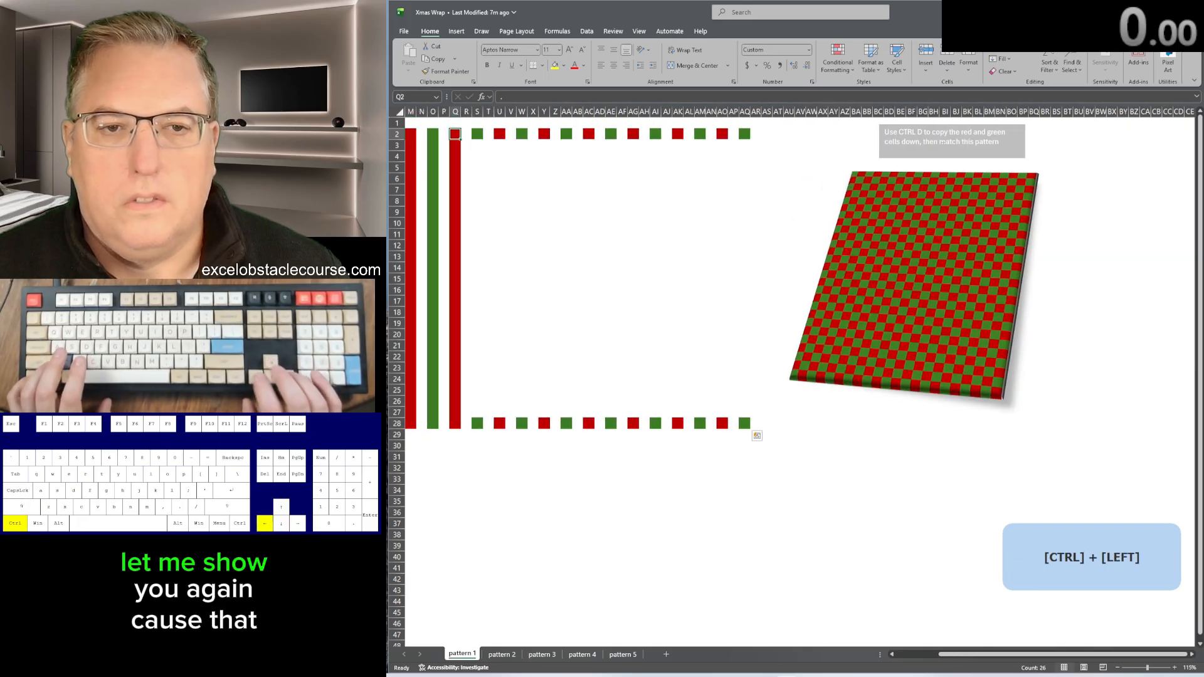
key("ctrl+Left")
Step: Fill the remaining coloured cells S2:AQ2 down to row 28 as one block and return to cell A1
key("ctrl+Right")
key("ctrl+Right")
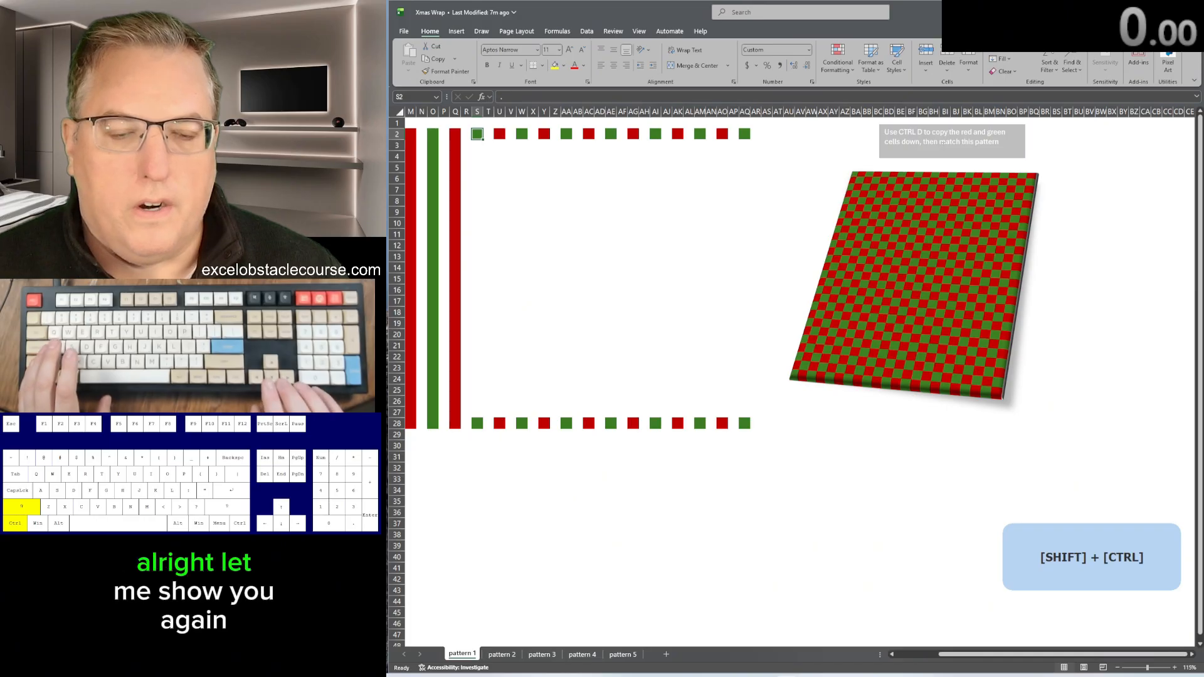
key("ctrl+shift+Down")
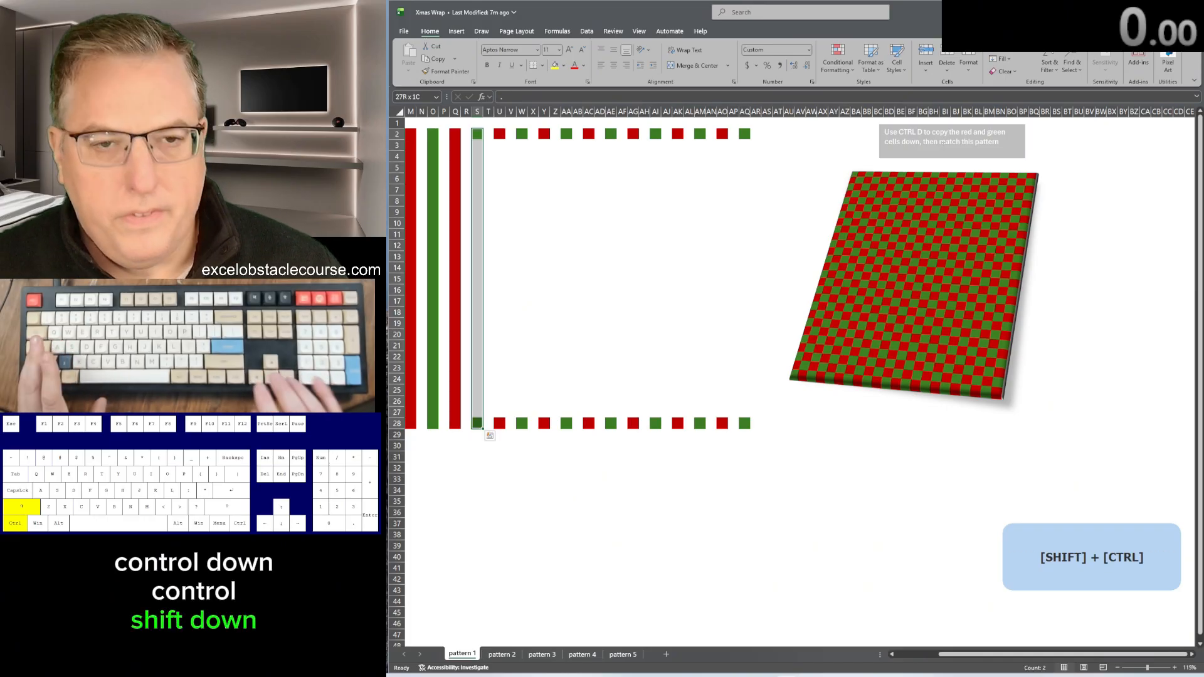
key("ctrl+shift+Right")
key("ctrl+shift+Right")
key("ctrl+shift+Right")
key("ctrl+shift+Right")
key("ctrl+shift+Right")
key("ctrl+shift+Right")
key("ctrl+shift+Right")
key("ctrl+shift+Right")
key("ctrl+shift+Right")
key("ctrl+shift+Right")
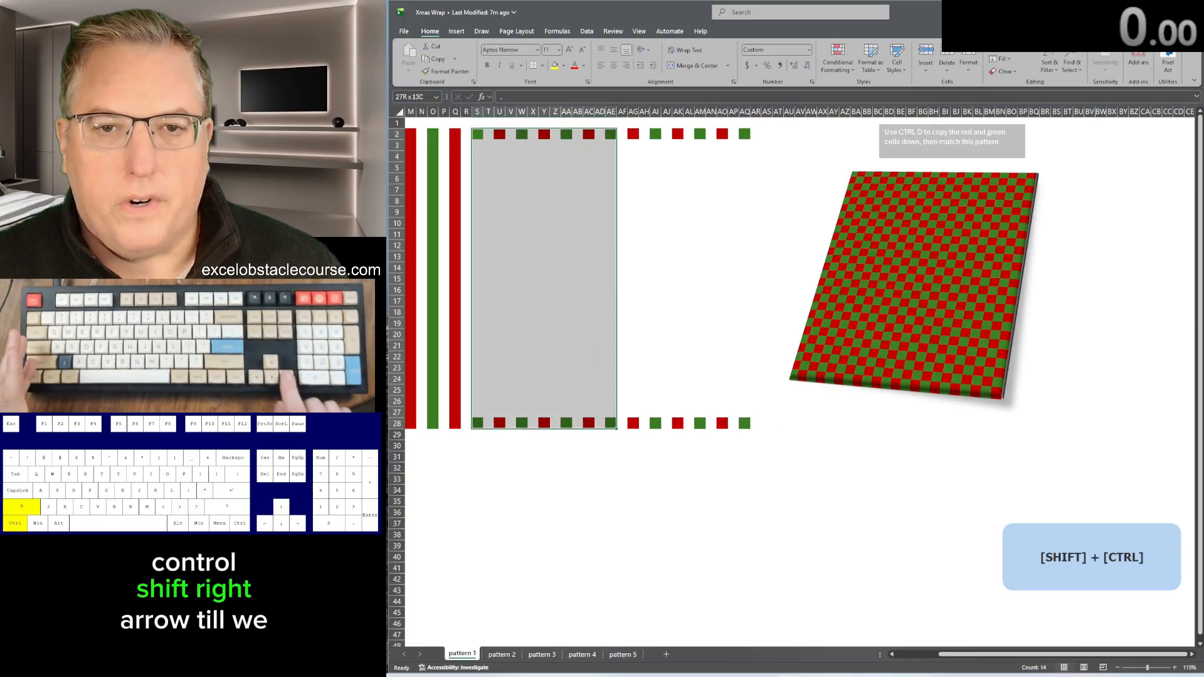
key("ctrl+shift+Right")
key("ctrl+shift+Right")
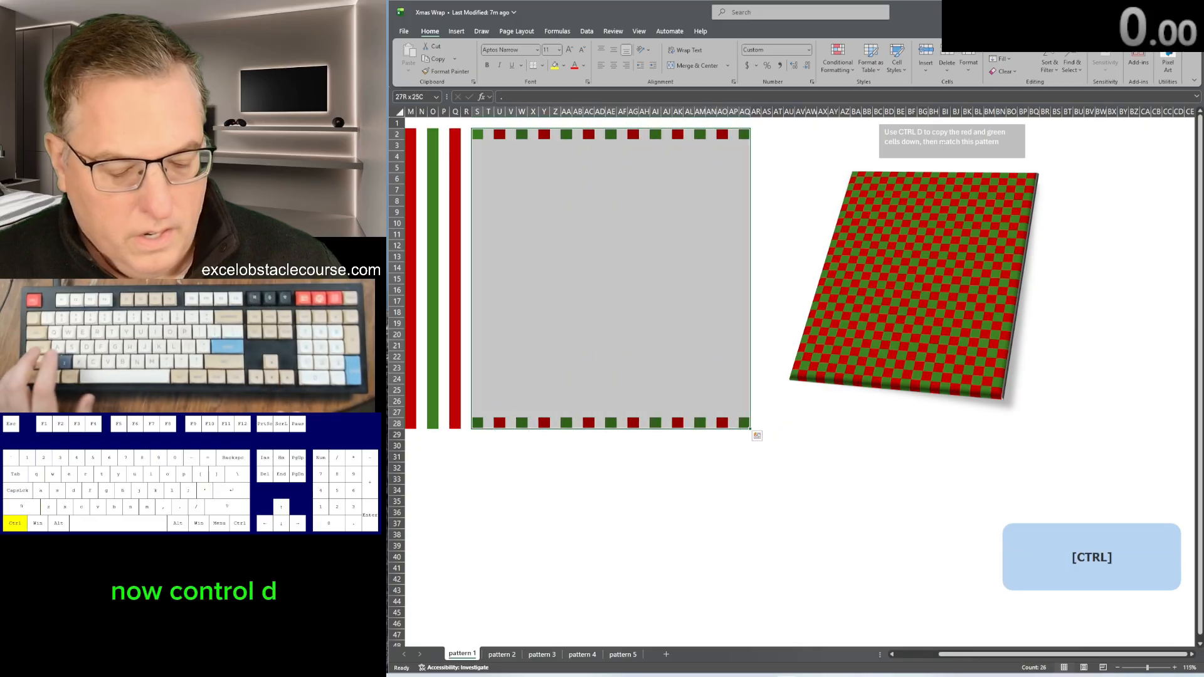
key("ctrl+d")
key("ctrl+Home")
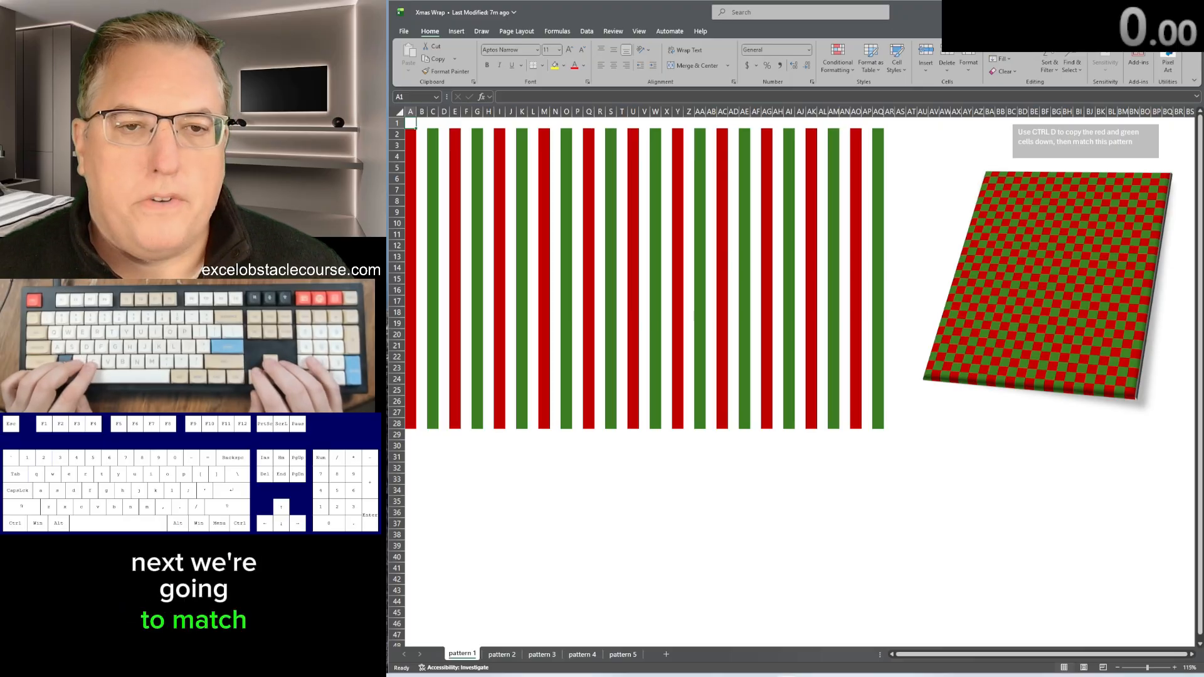
key("Down")
key("ctrl+shift+Down")
key("ctrl+shift+Right")
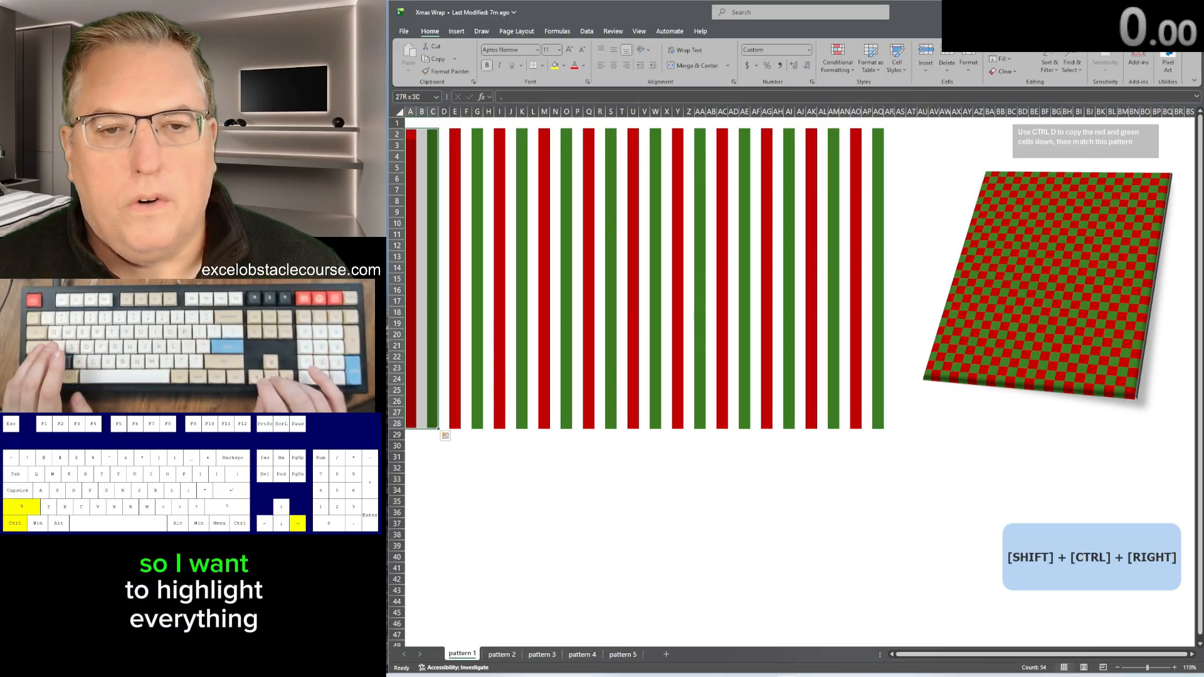
key("ctrl+shift+Right")
key("ctrl+shift+Right")
key("ctrl+shift+Right")
key("ctrl+shift+Right")
key("ctrl+shift+Right")
key("ctrl+shift+Right")
key("ctrl+shift+Right")
key("ctrl+shift+Right")
key("ctrl+shift+Right")
key("ctrl+shift+Right")
key("ctrl+shift+Right")
key("ctrl+shift+Right")
key("ctrl+shift+Right")
key("ctrl+shift+Right")
key("ctrl+shift+Right")
key("ctrl+shift+Right")
key("ctrl+shift+Right")
key("Left")
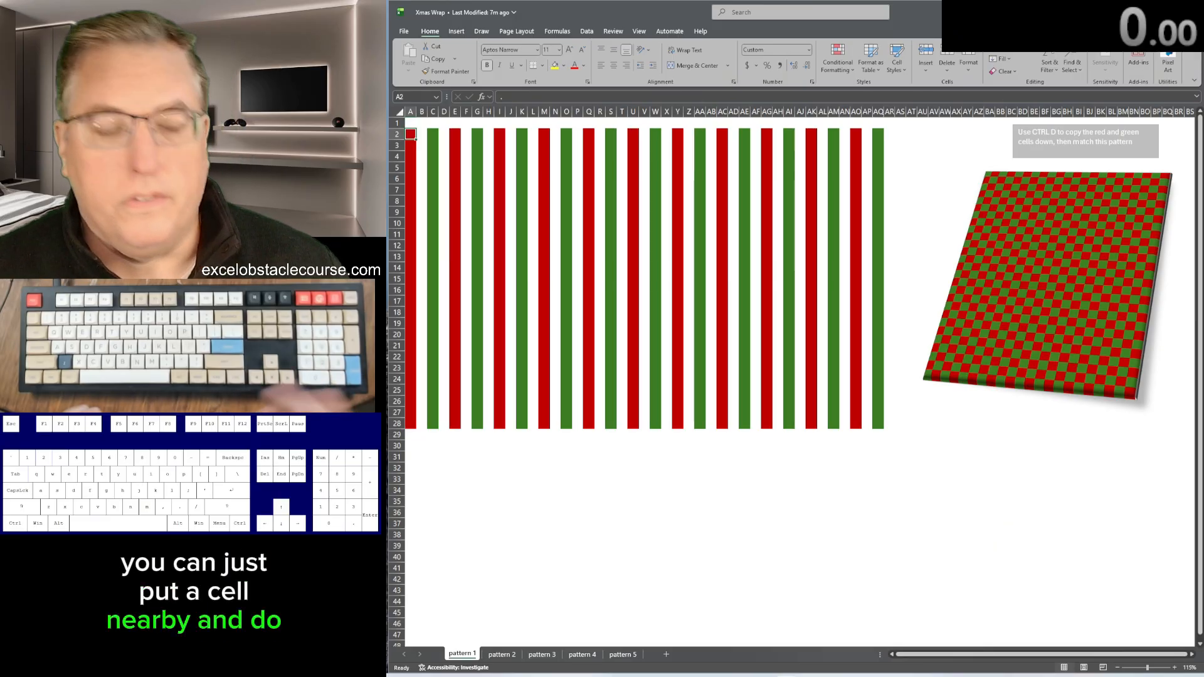
Step: Select all blank cells around the striped range with Go To Special and delete them, shifting cells left
key("ctrl+g")
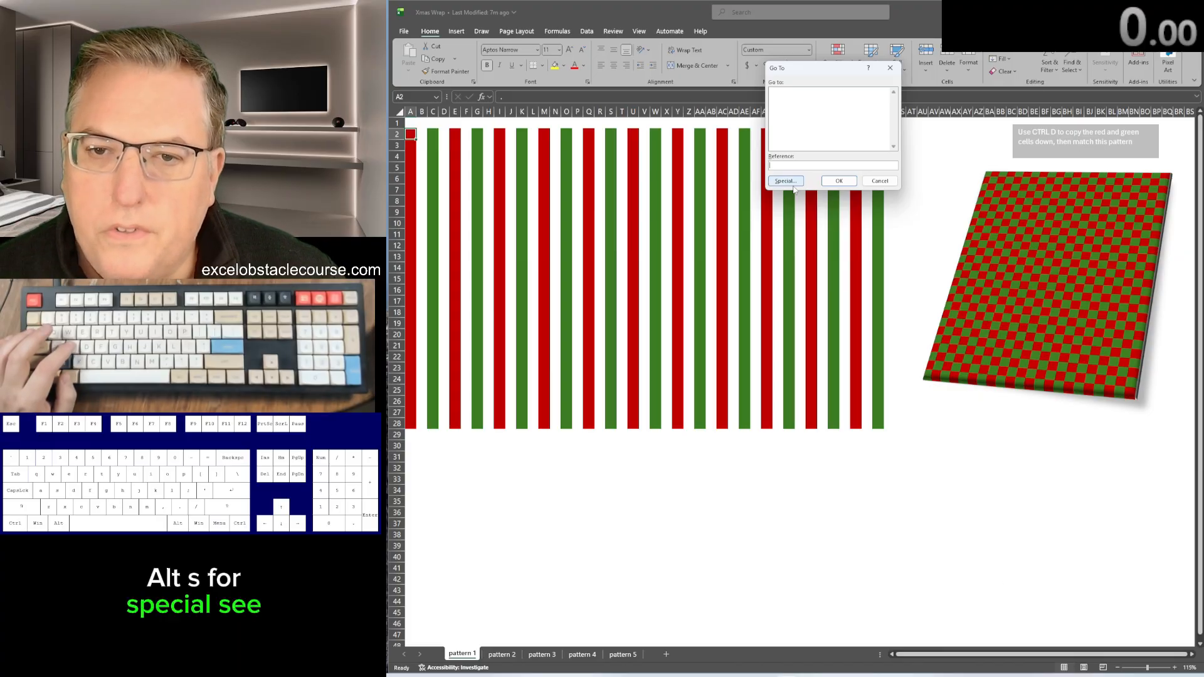
key("alt+s")
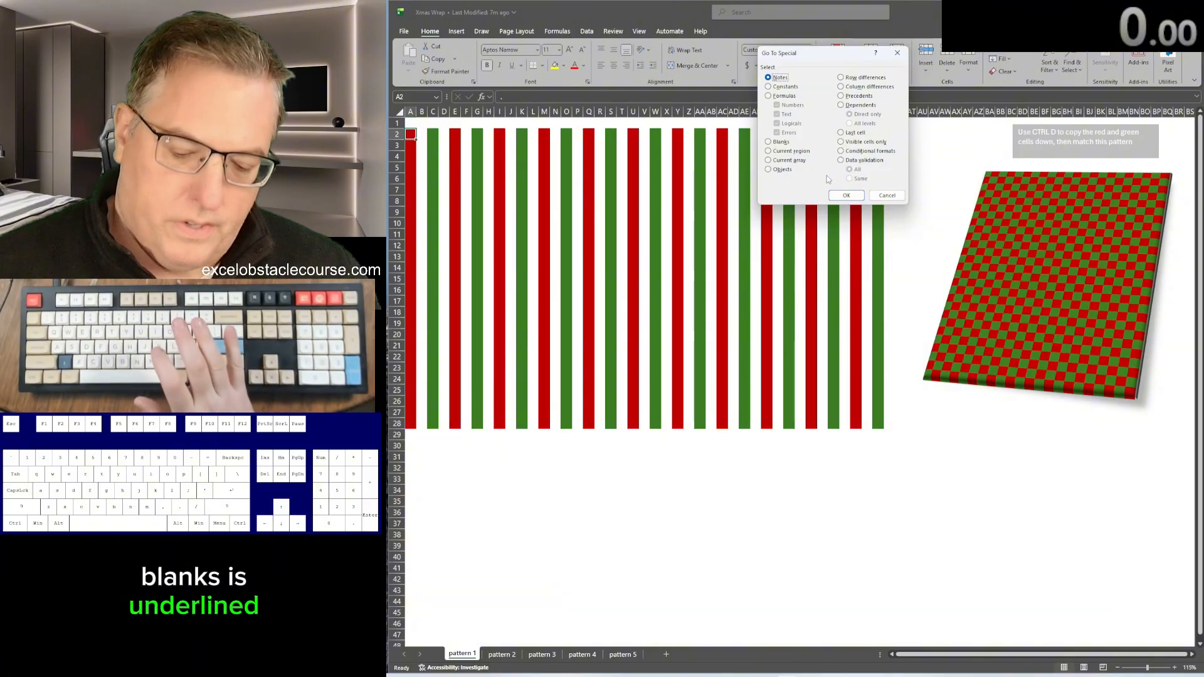
key("k")
key("Return")
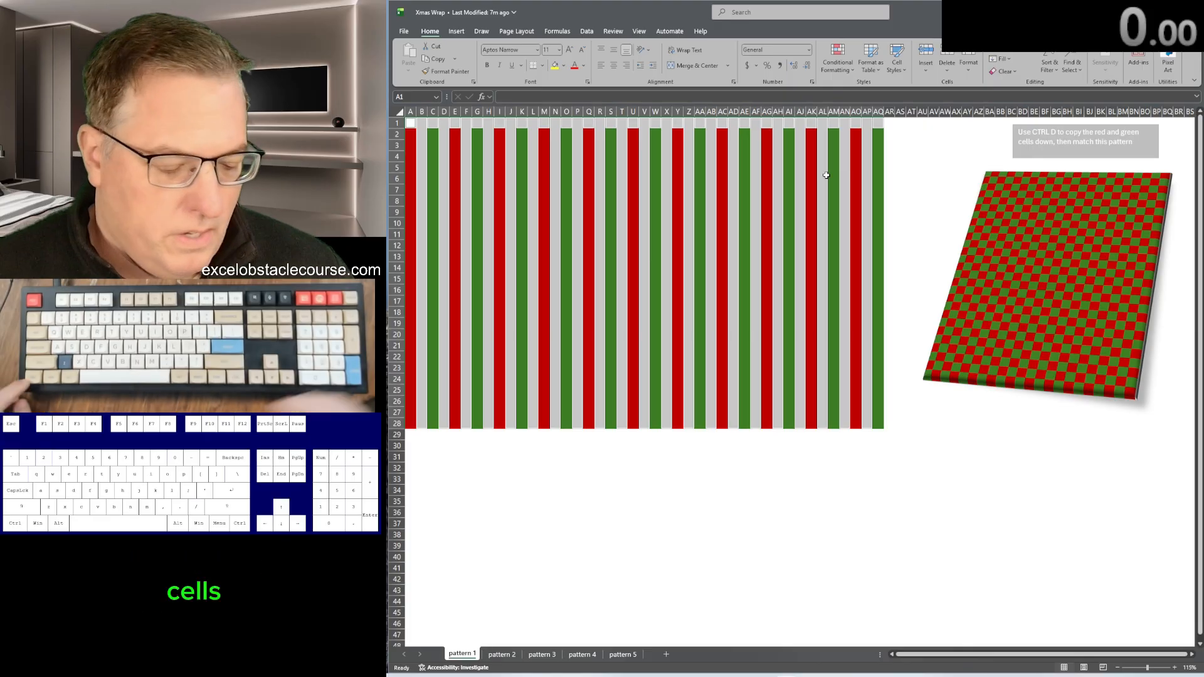
key("ctrl+minus")
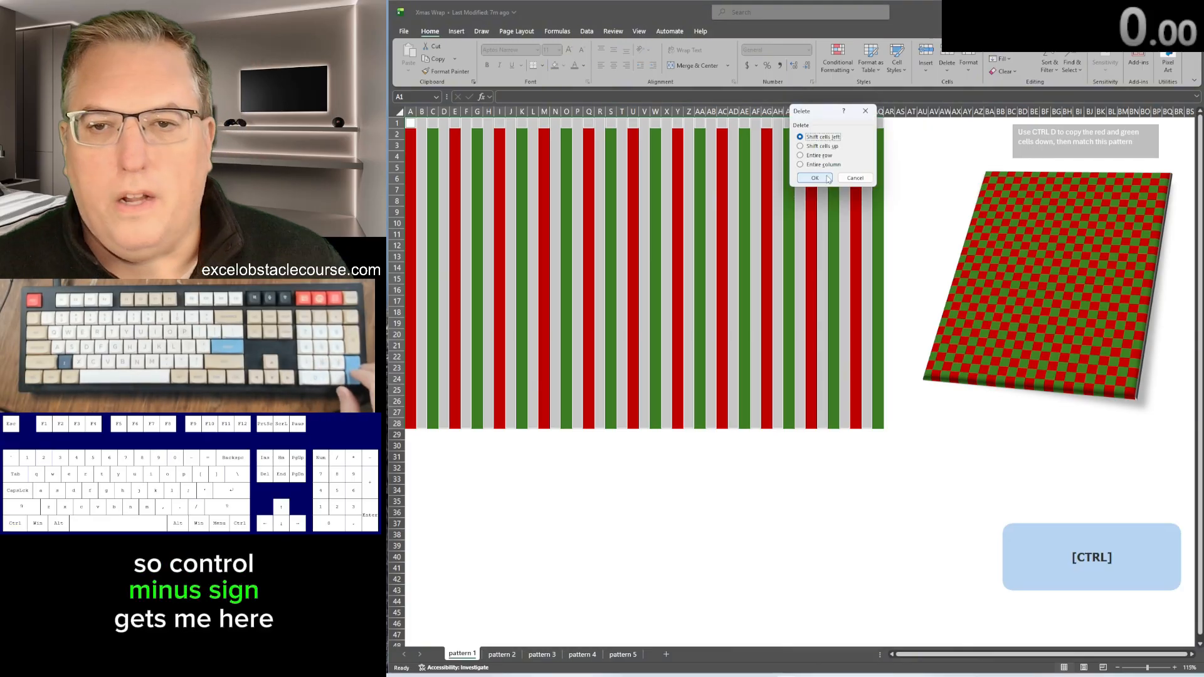
key("Return")
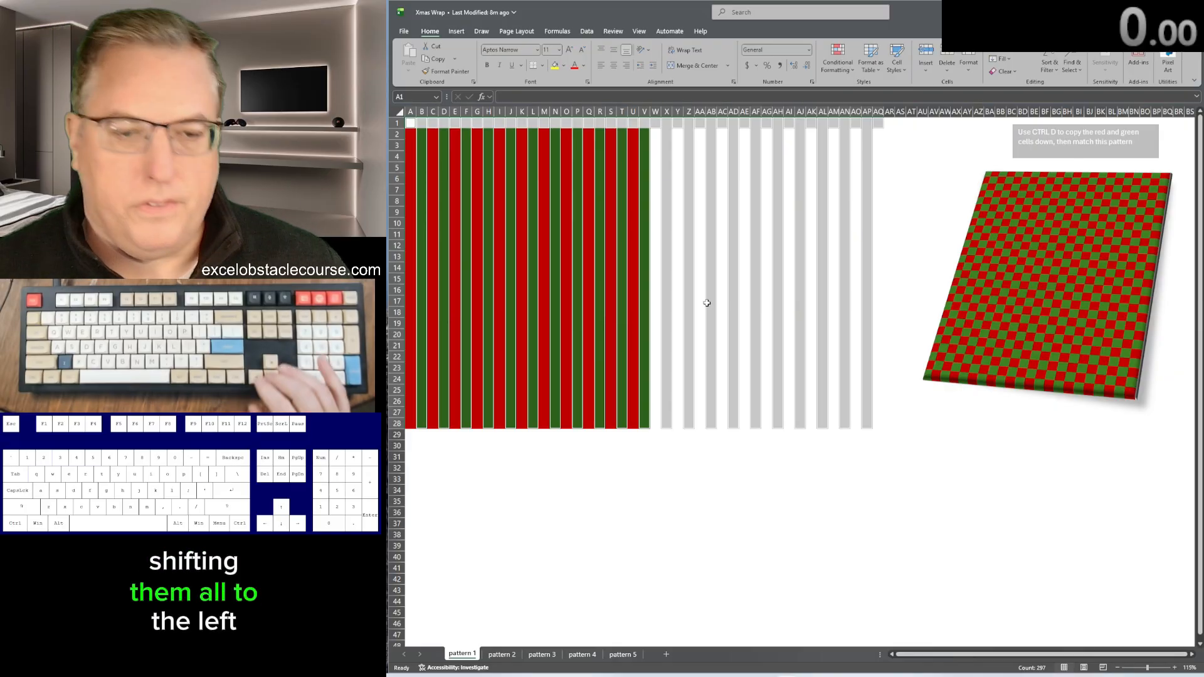
key("ctrl+minus")
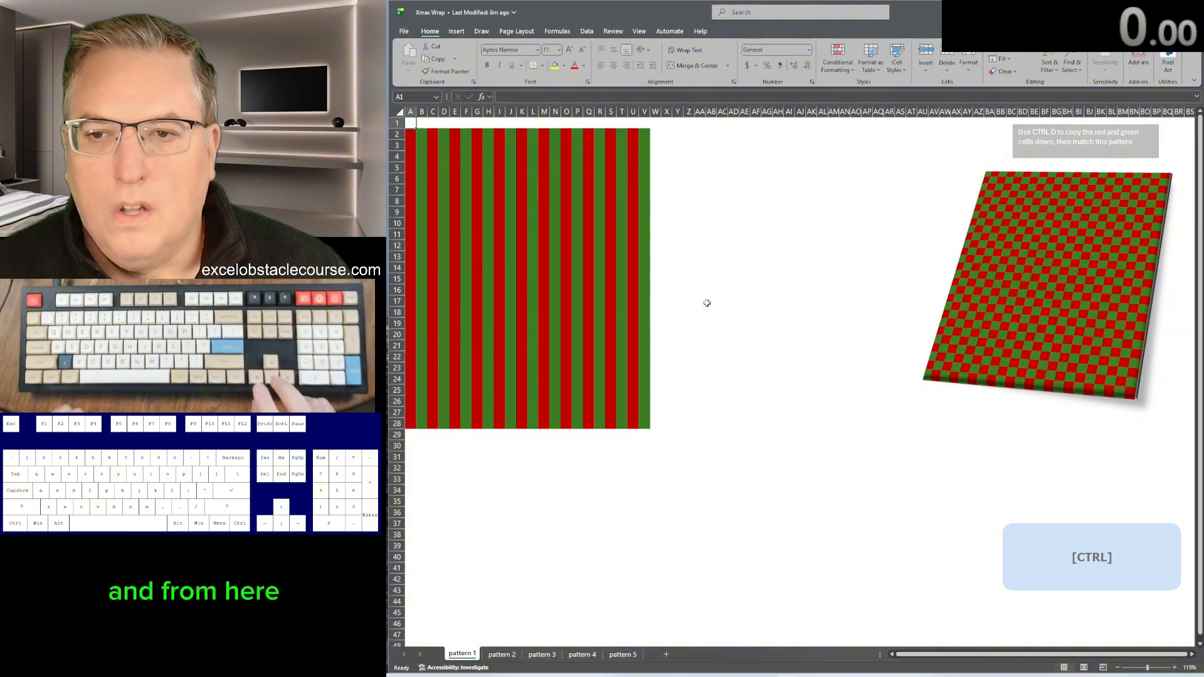
Step: Insert a blank cell at A2, shifting the row's cells right
key("Down")
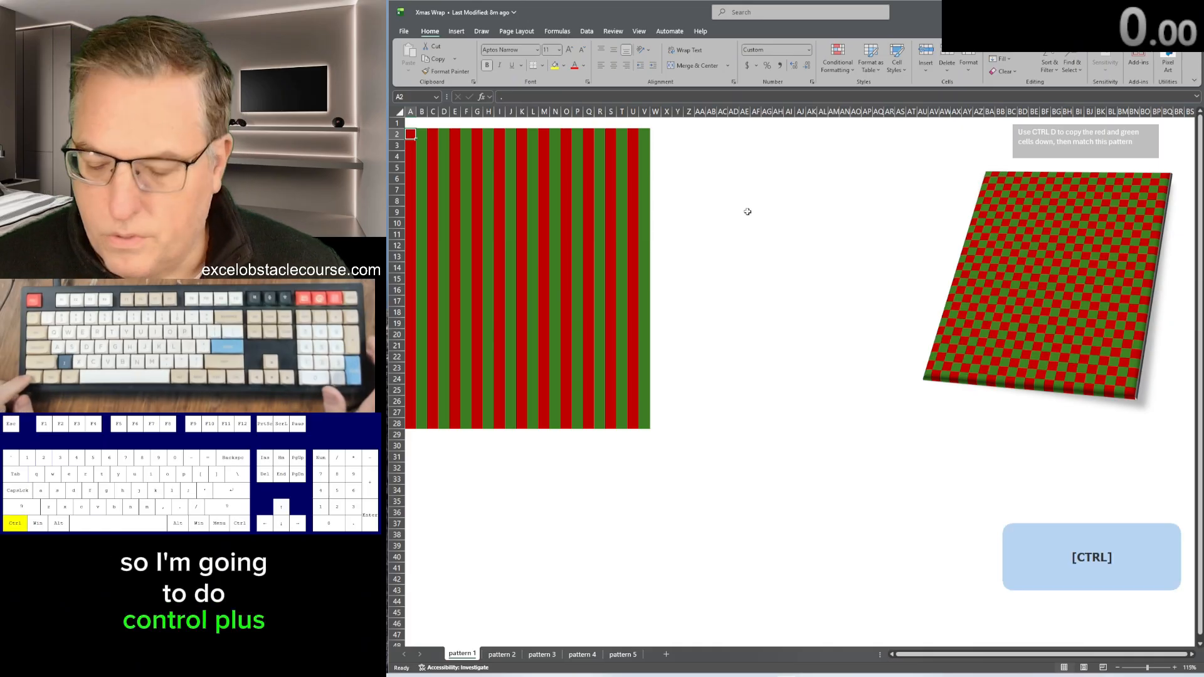
key("ctrl+plus")
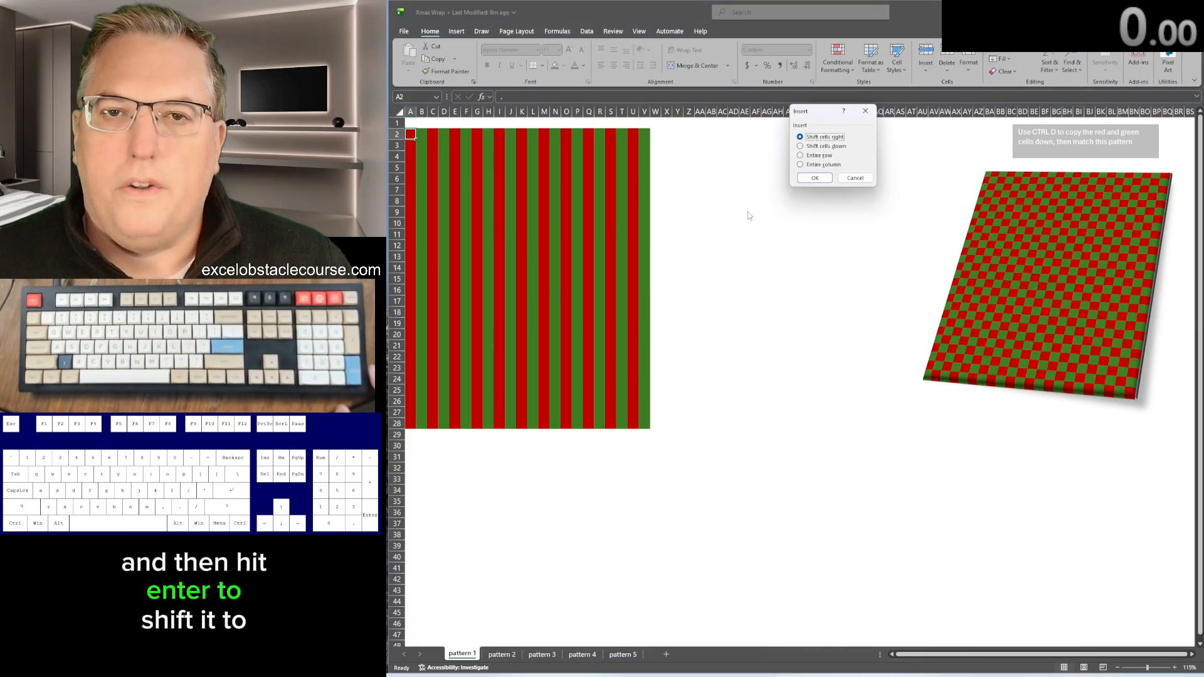
key("Return")
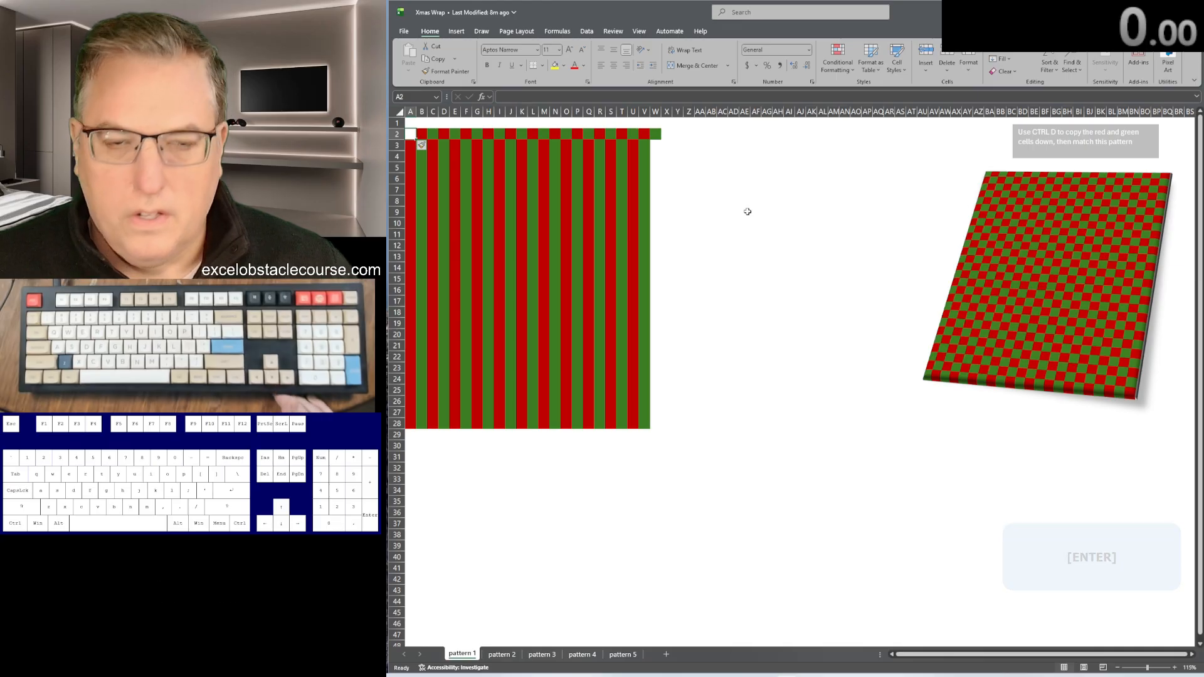
Step: Repeat the shift-right cell insertion in column A on every second row from A4 down to A28
key("Down")
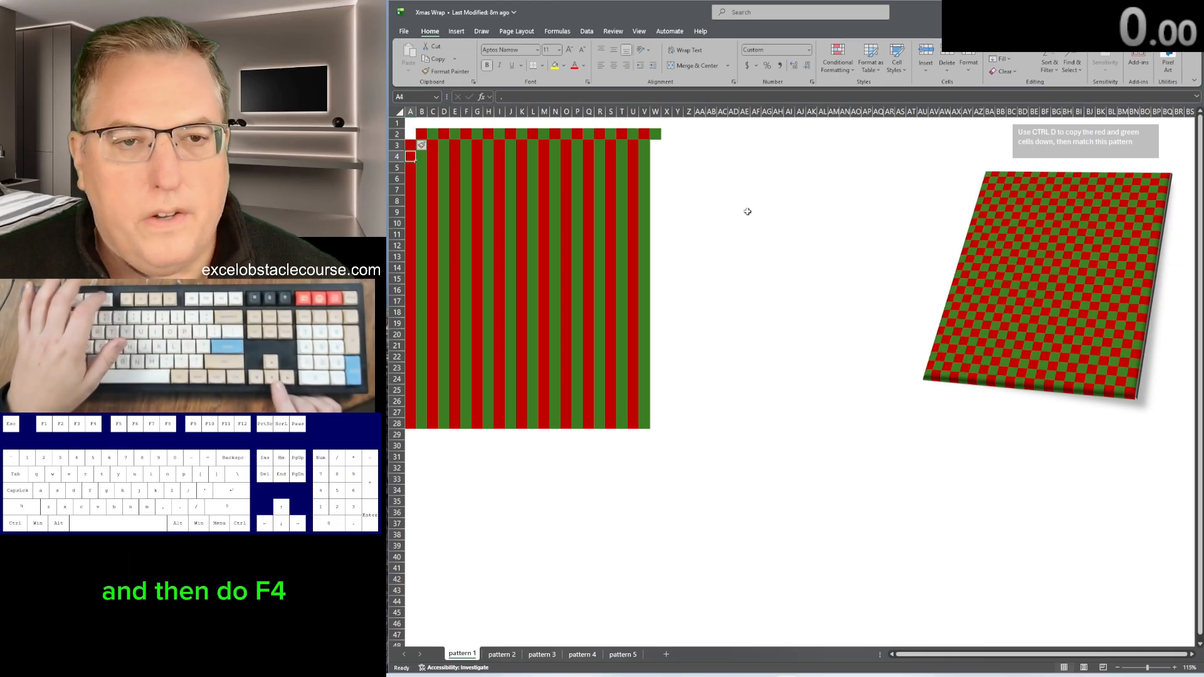
key("F4")
key("F4")
key("Down")
key("F4")
key("Down")
key("F4")
key("Down")
key("F4")
key("Down")
key("F4")
key("Down")
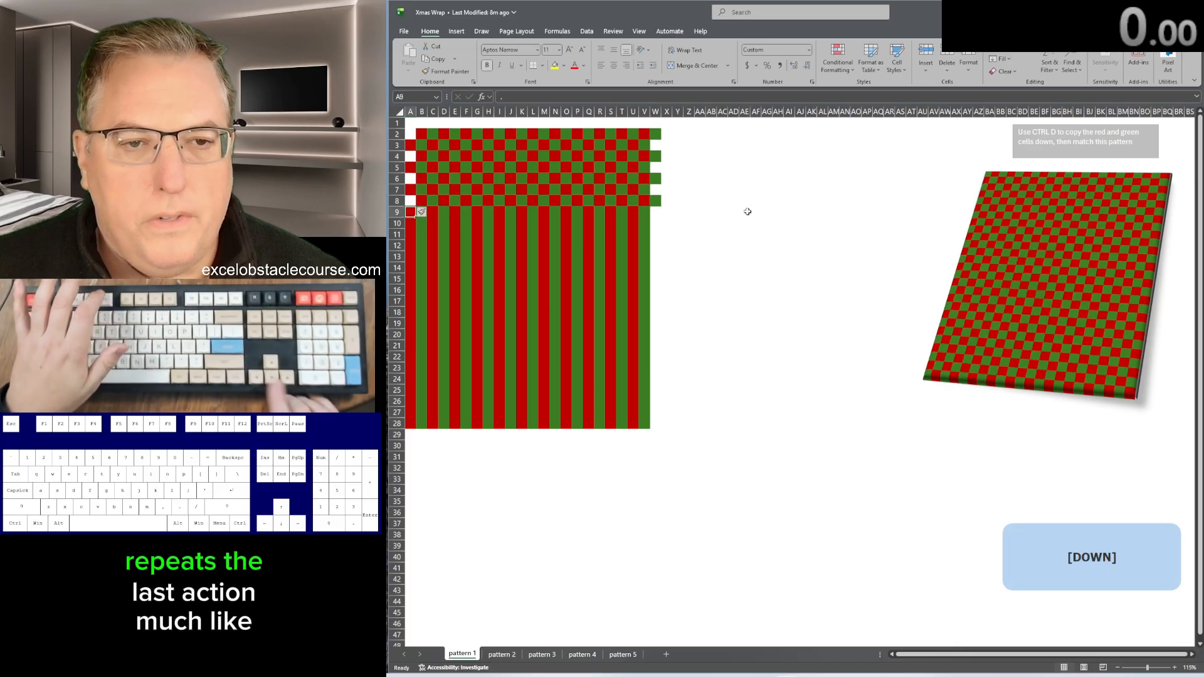
key("F4")
key("Down")
key("Down")
key("ctrl+y")
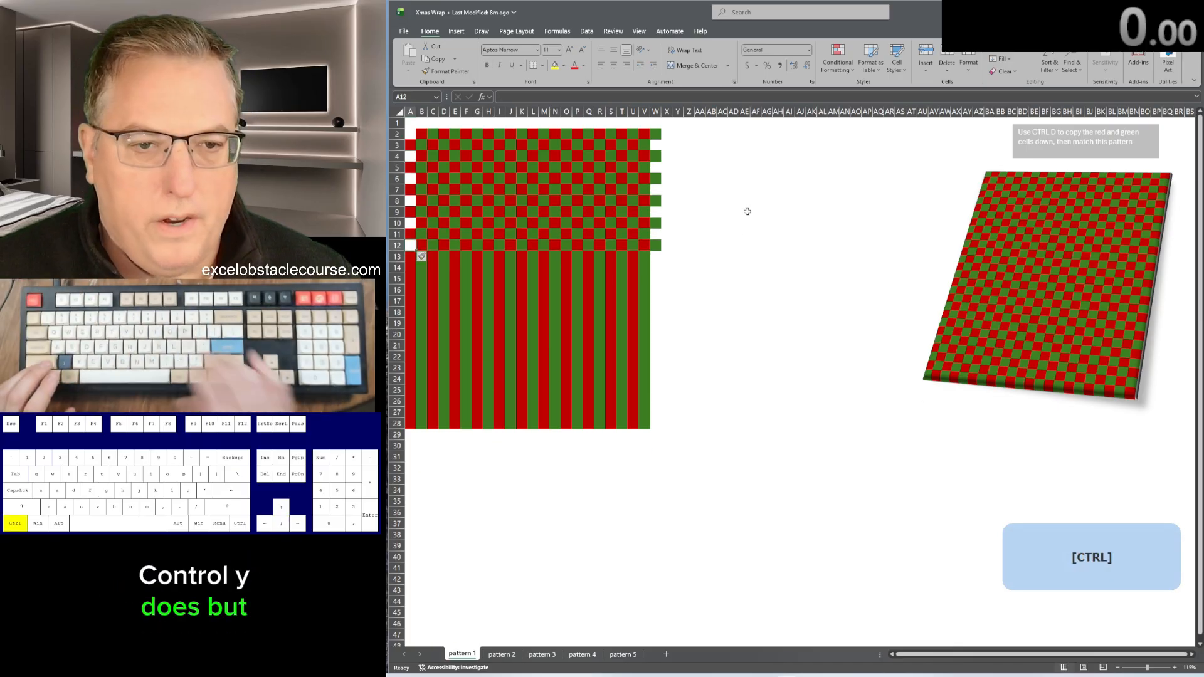
key("Down")
key("Down")
key("F4")
key("Down")
key("Down")
key("F4")
key("Down")
key("Down")
key("F4")
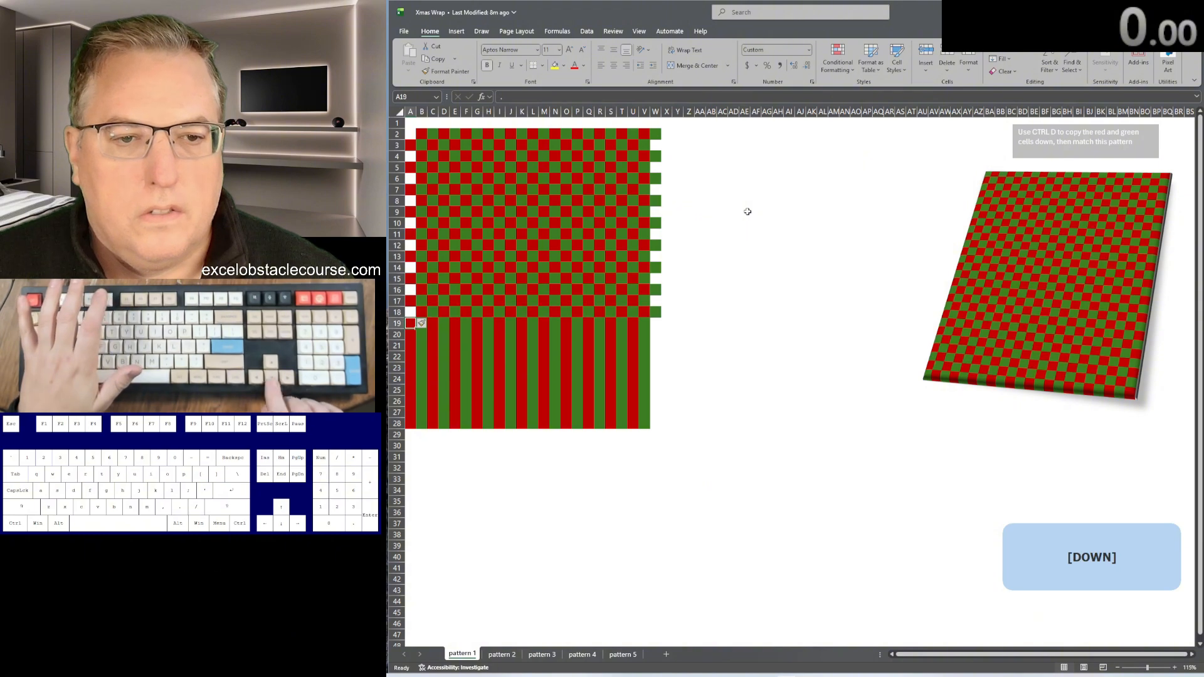
key("Down")
key("Down")
key("F4")
key("Down")
key("Down")
key("F4")
key("Down")
key("Down")
key("F4")
key("Down")
key("Down")
key("F4")
key("Down")
key("Down")
key("F4")
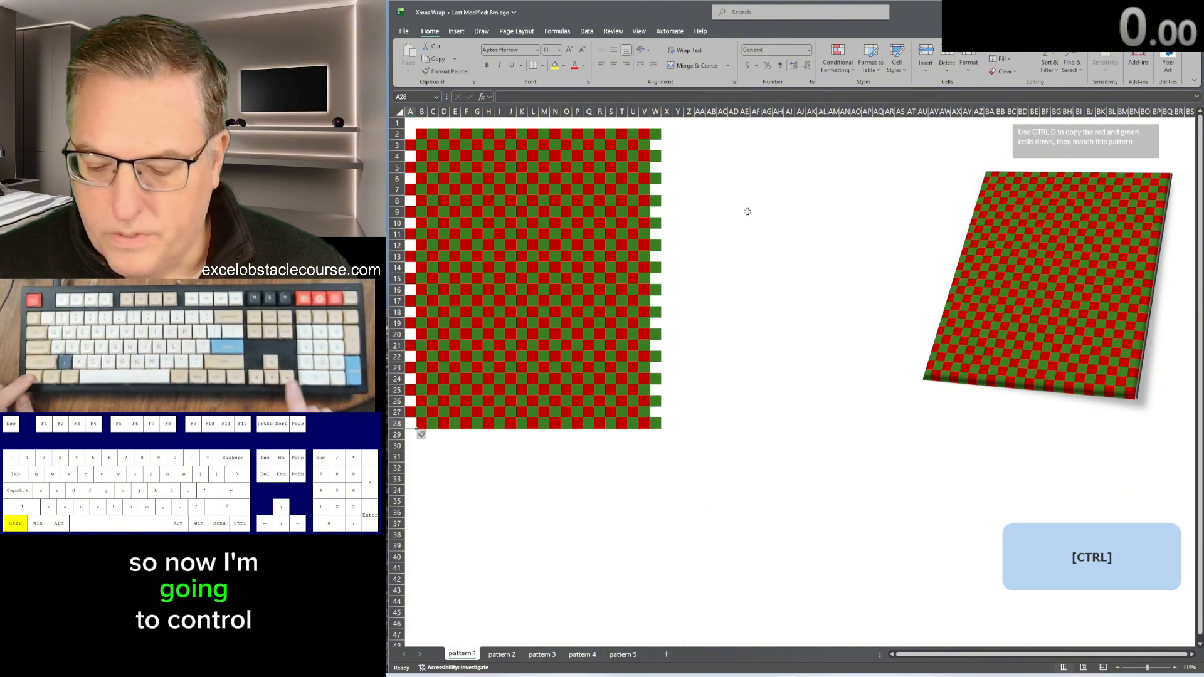
Step: Cut the whole of column W and insert it before column A
key("ctrl+Right")
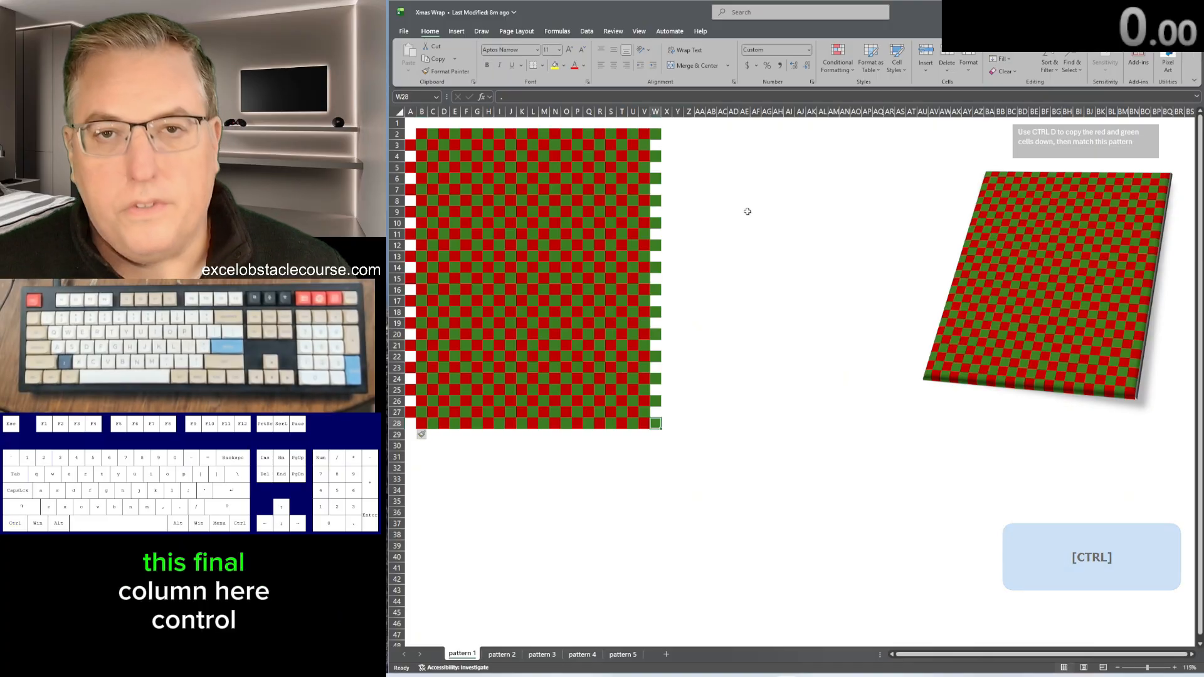
key("ctrl+space")
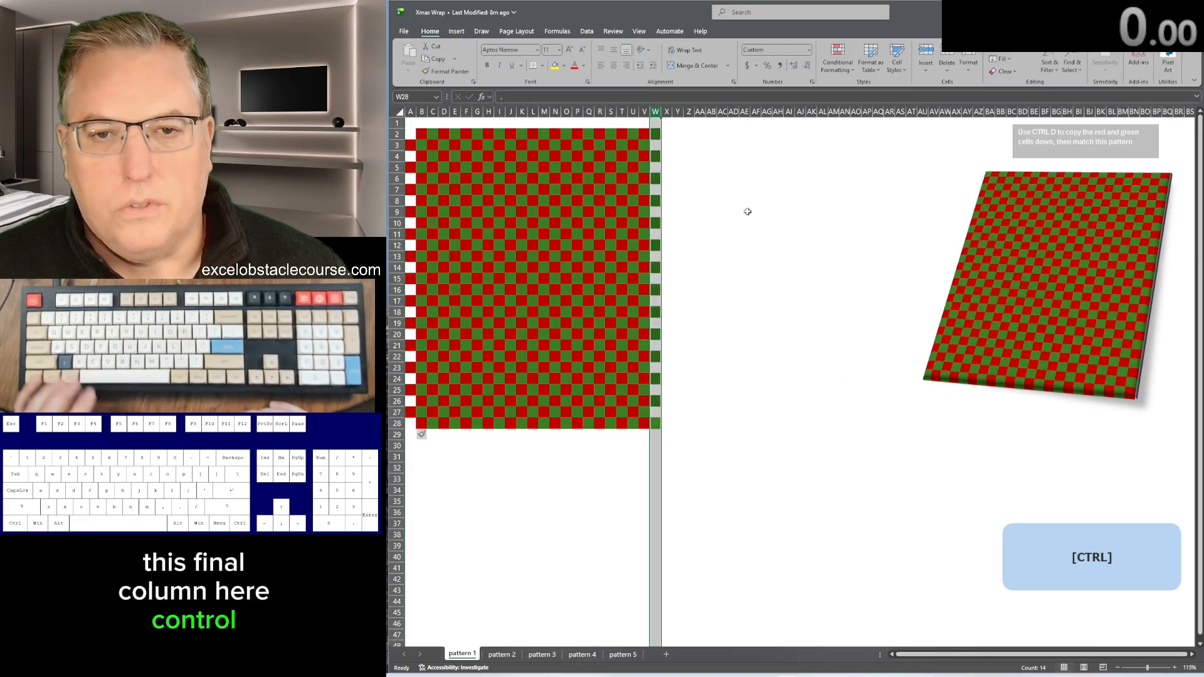
key("ctrl+x")
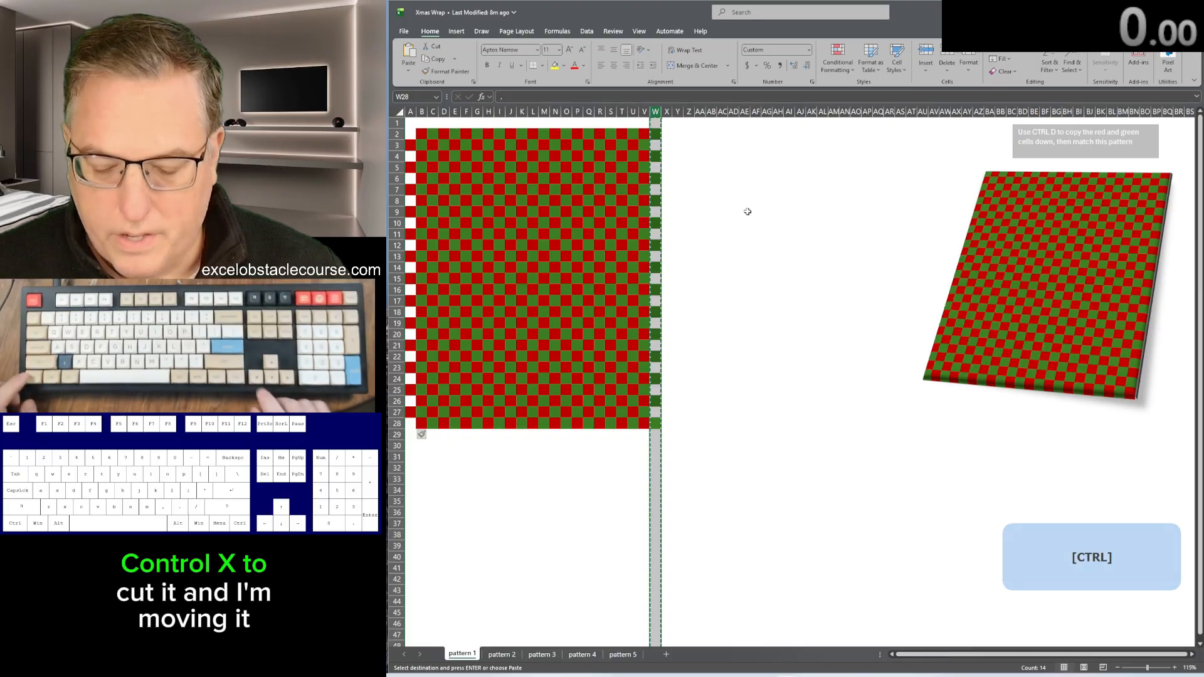
key("ctrl+Left")
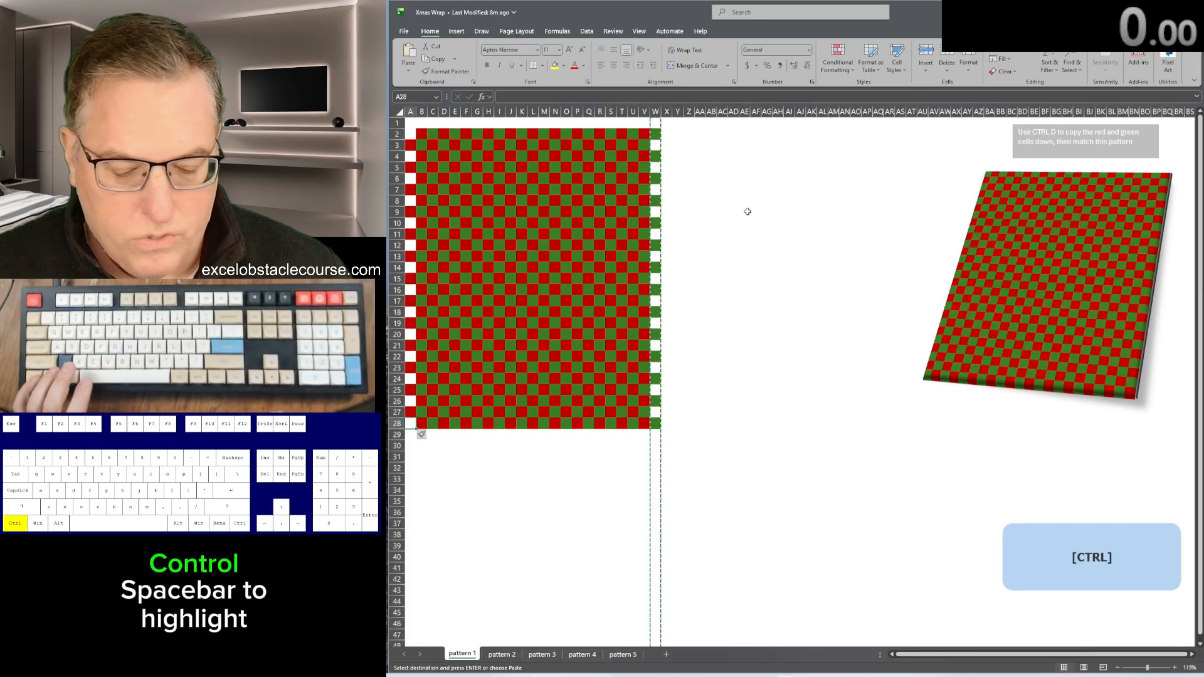
key("ctrl+space")
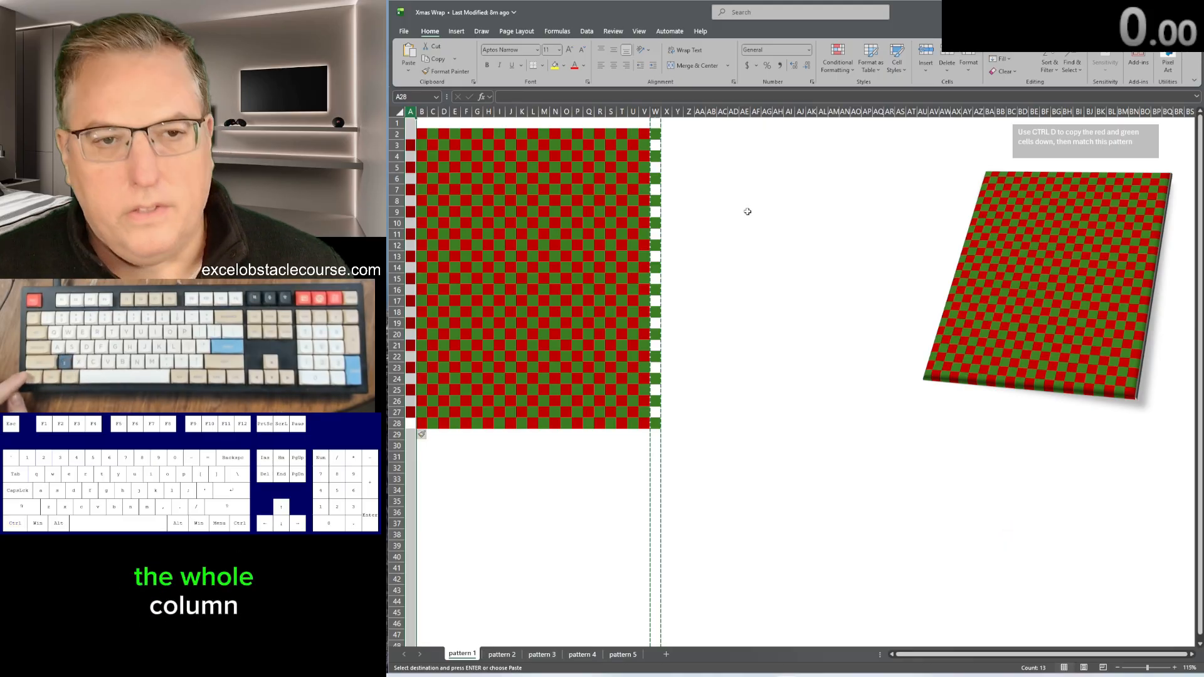
key("ctrl+plus")
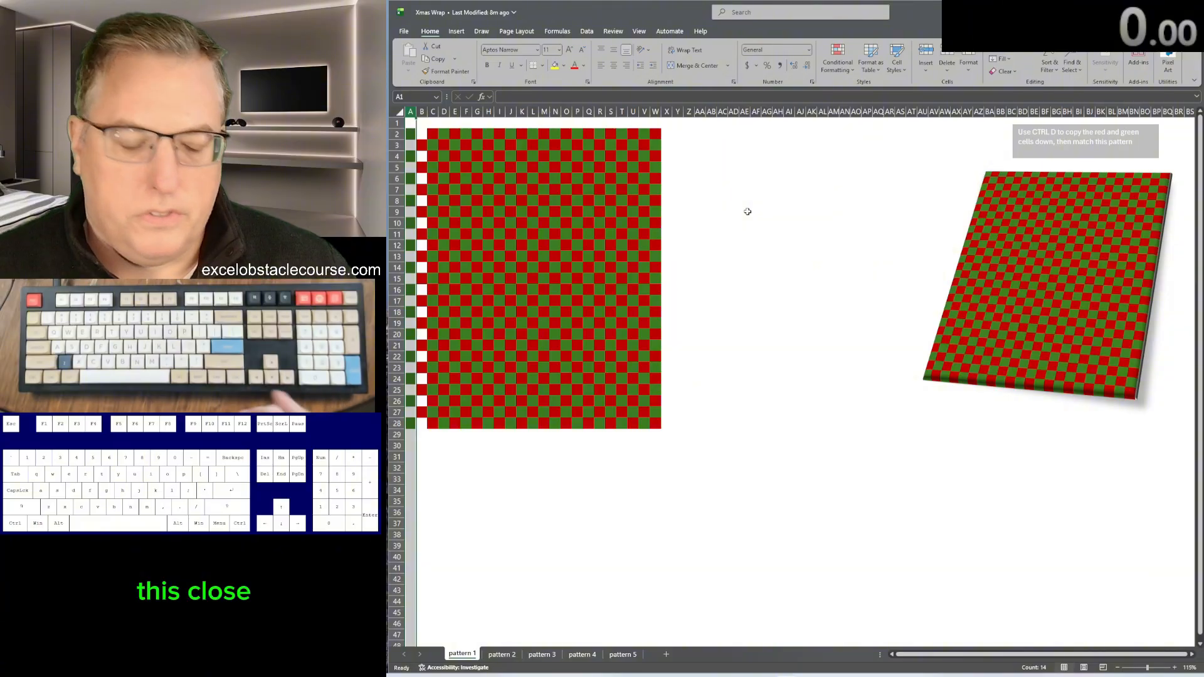
Step: Select only the blank cells in columns A and B and delete them, shifting cells left
key("Right")
key("Down")
key("Down")
key("Down")
key("Left")
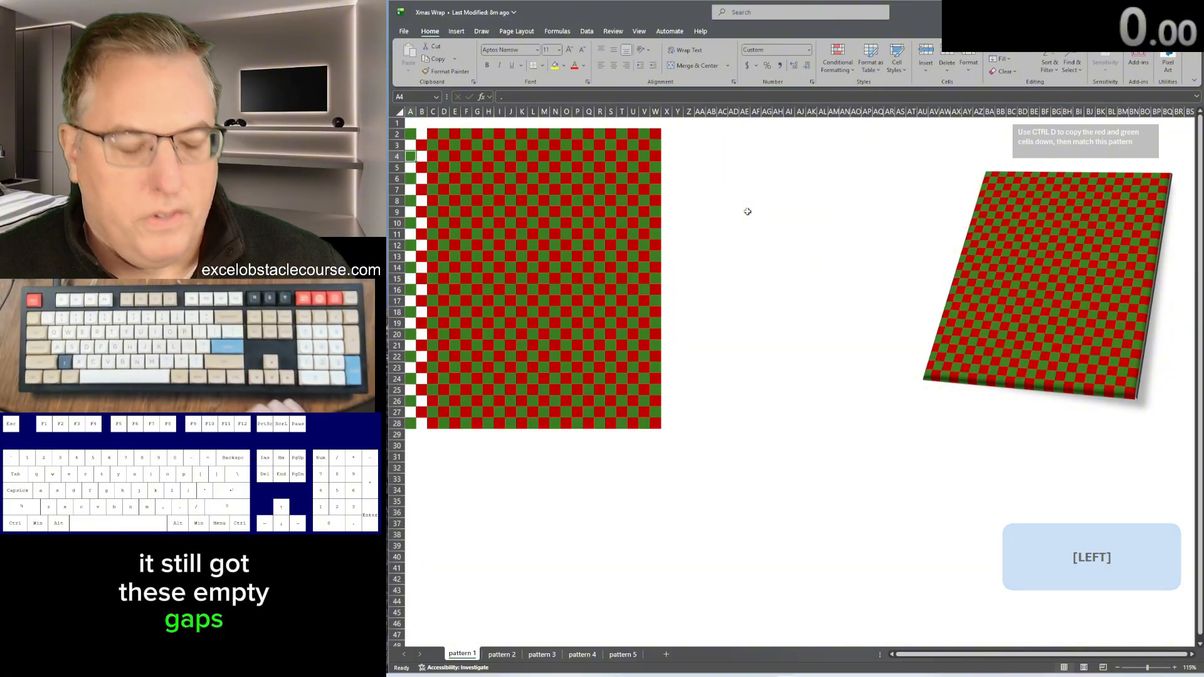
key("ctrl+space")
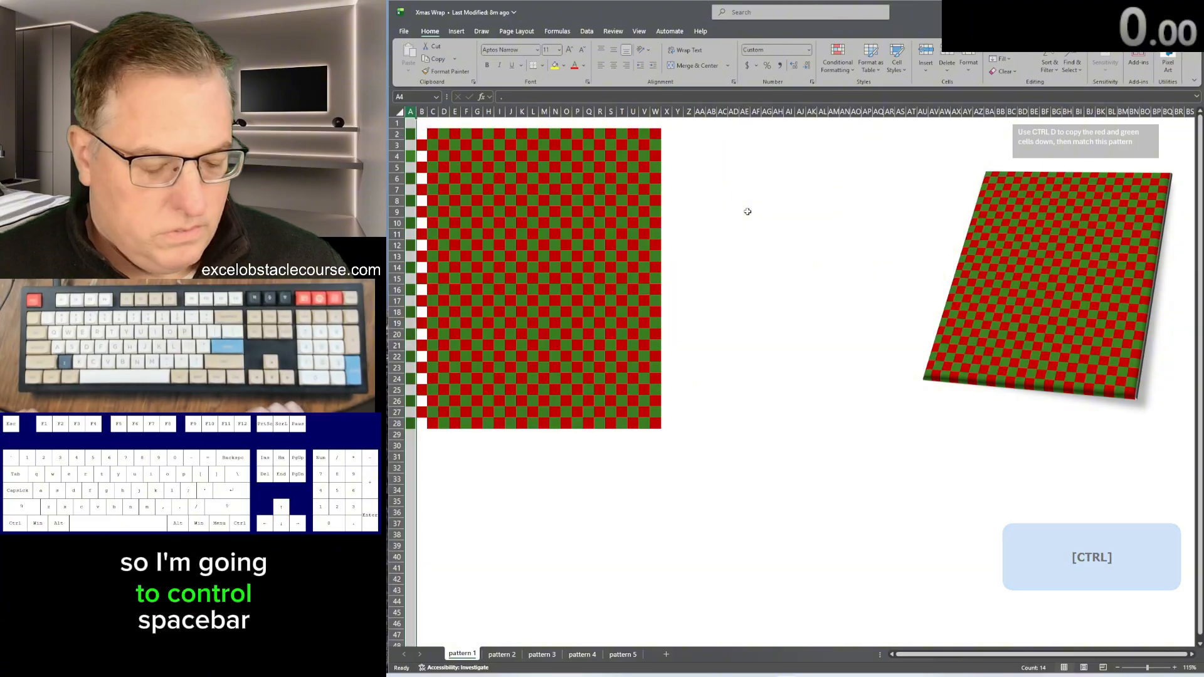
key("shift+Right")
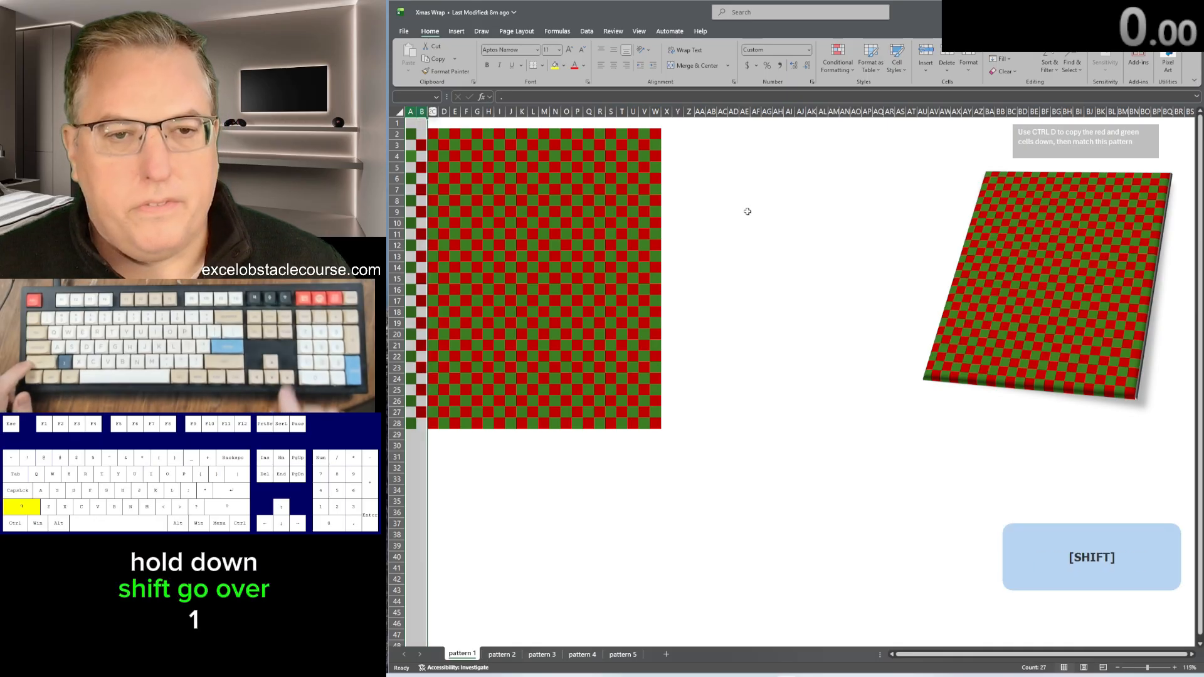
key("ctrl+g")
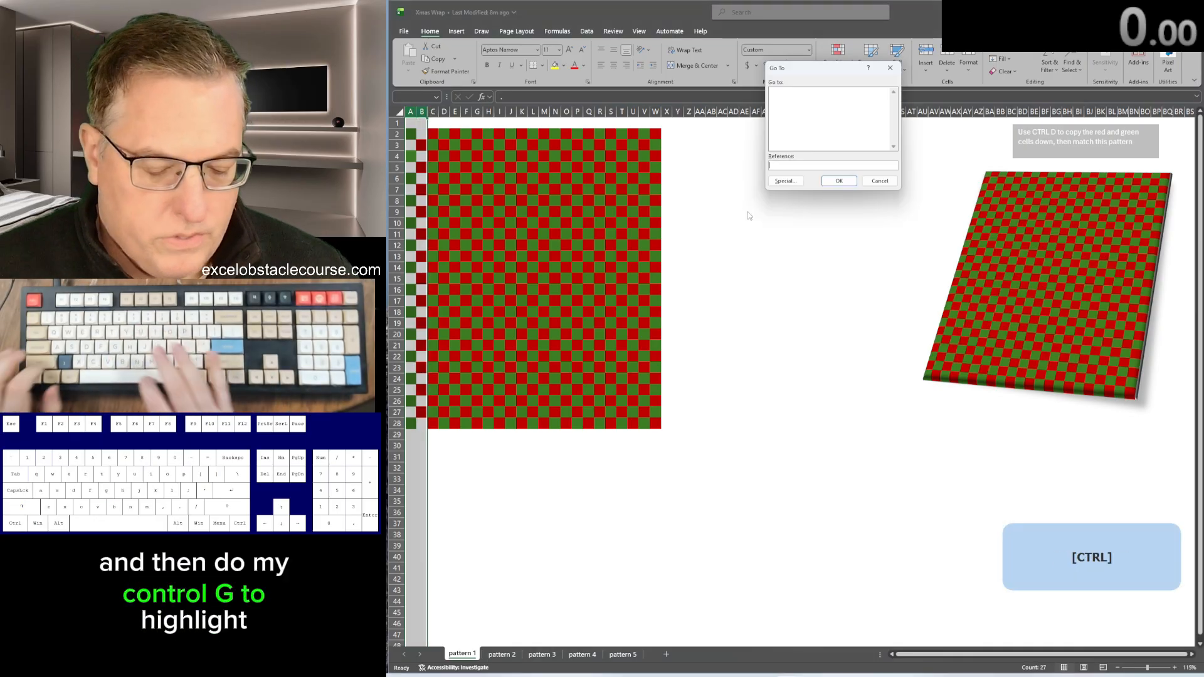
key("alt+s")
key("k")
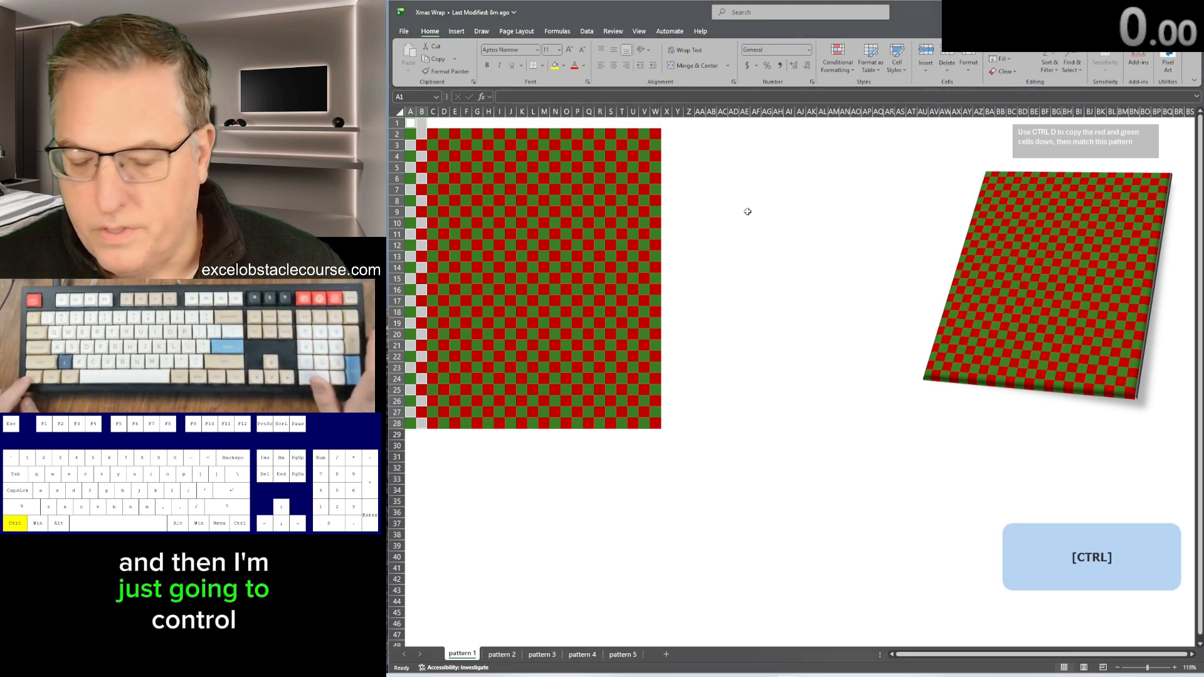
key("ctrl+minus")
key("Return")
key("Down")
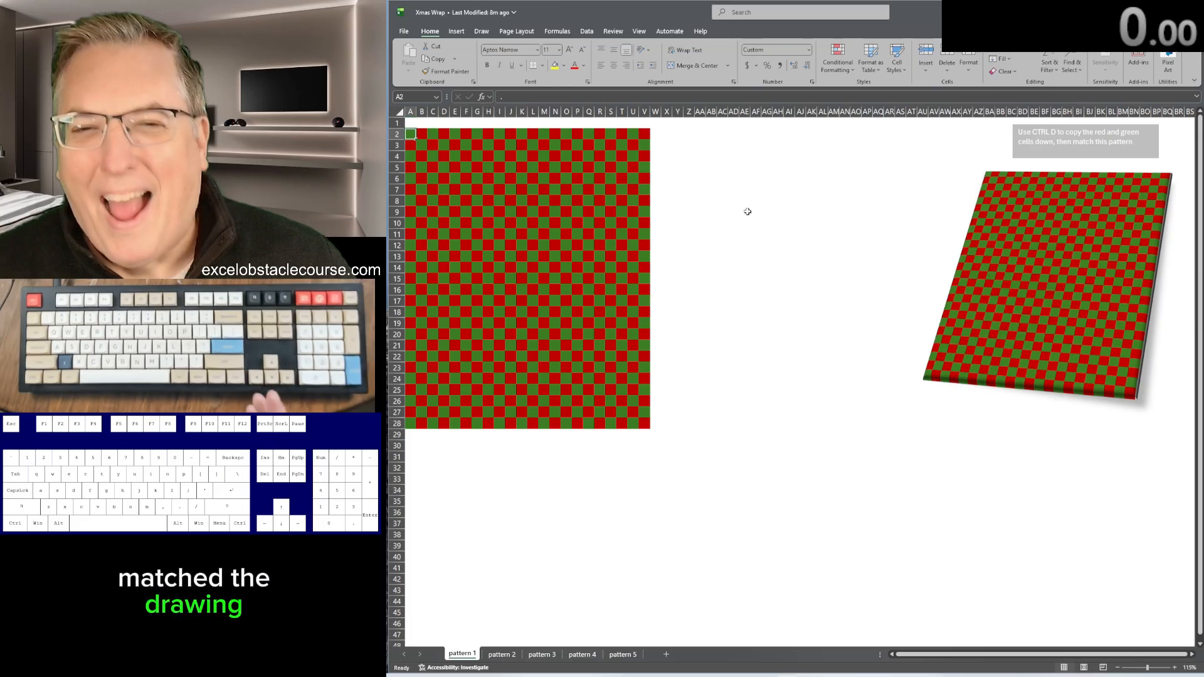
Step: Switch to the pattern 2 sheet and select cell B1
key("ctrl+Page_Down")
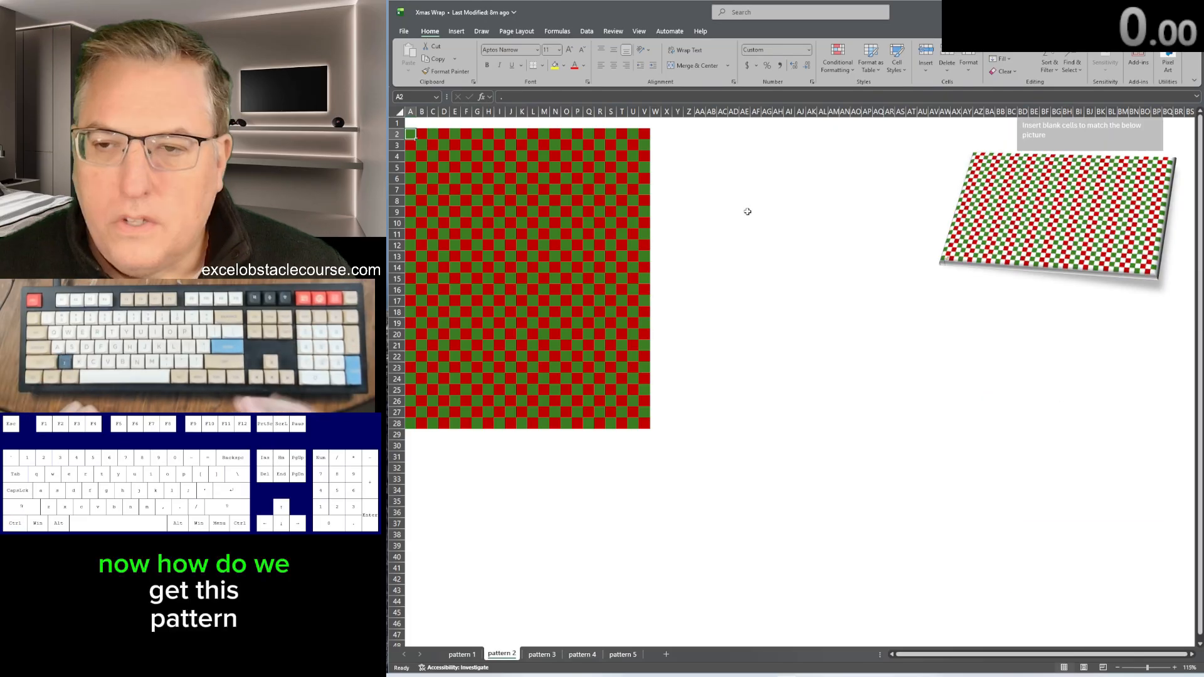
key("Right")
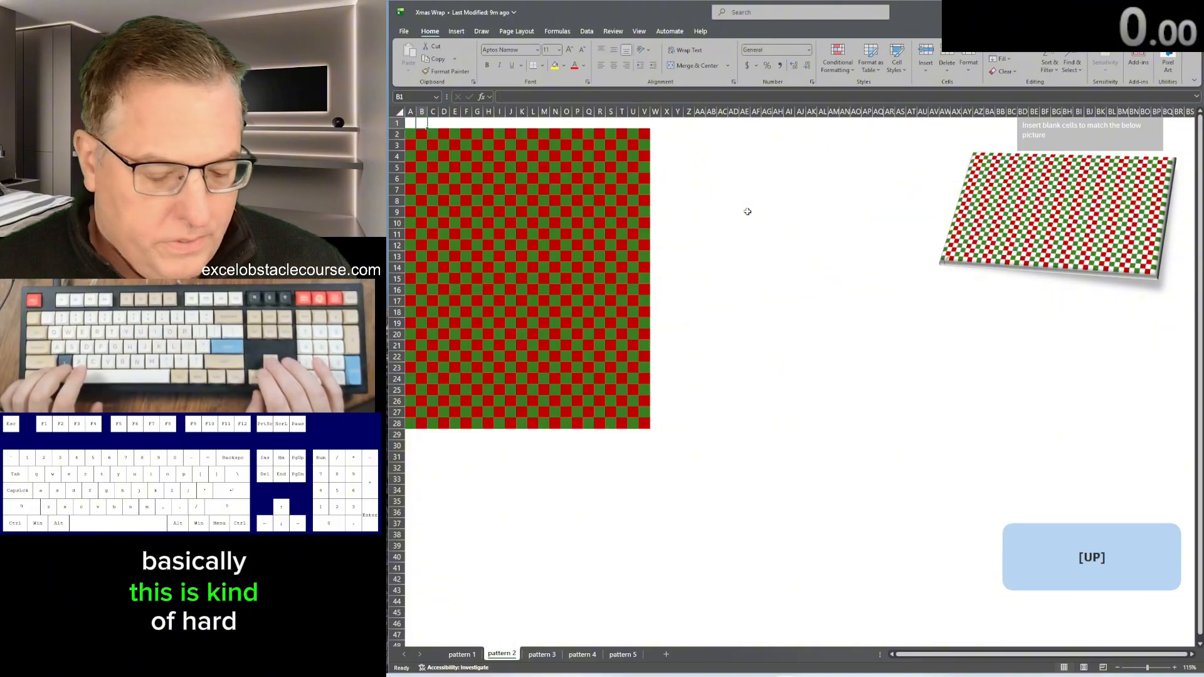
Step: Try inserting a new column before column B, and undo the insertion
key("ctrl+space")
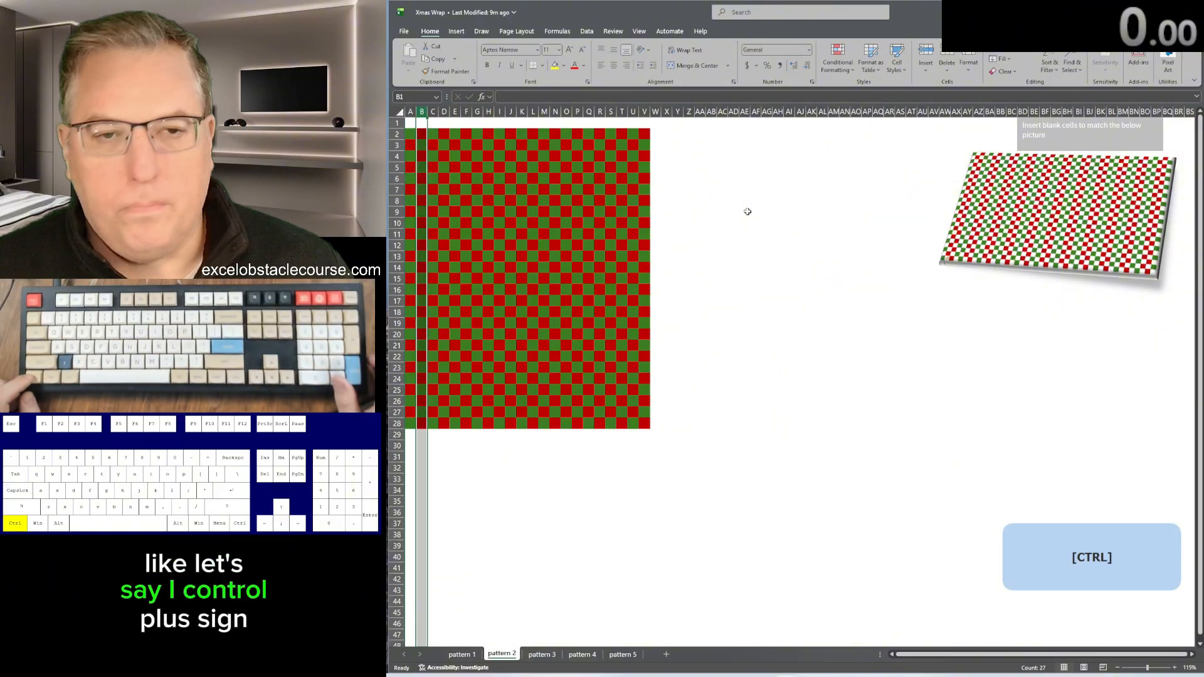
key("ctrl+plus")
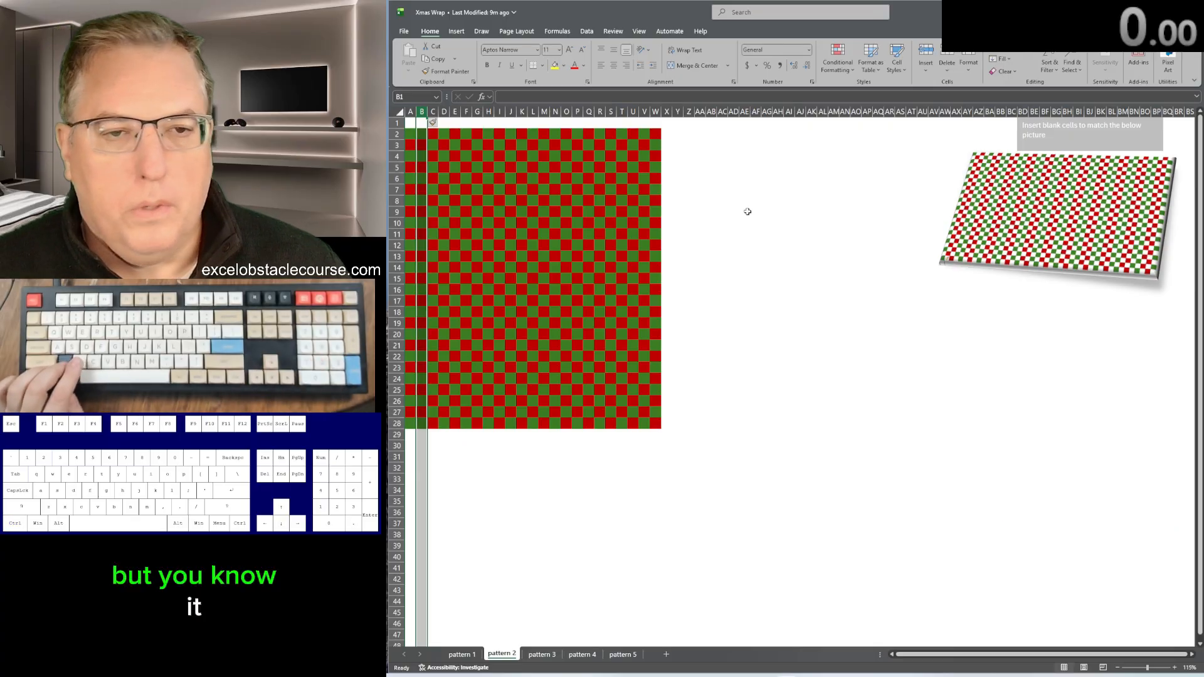
key("ctrl+z")
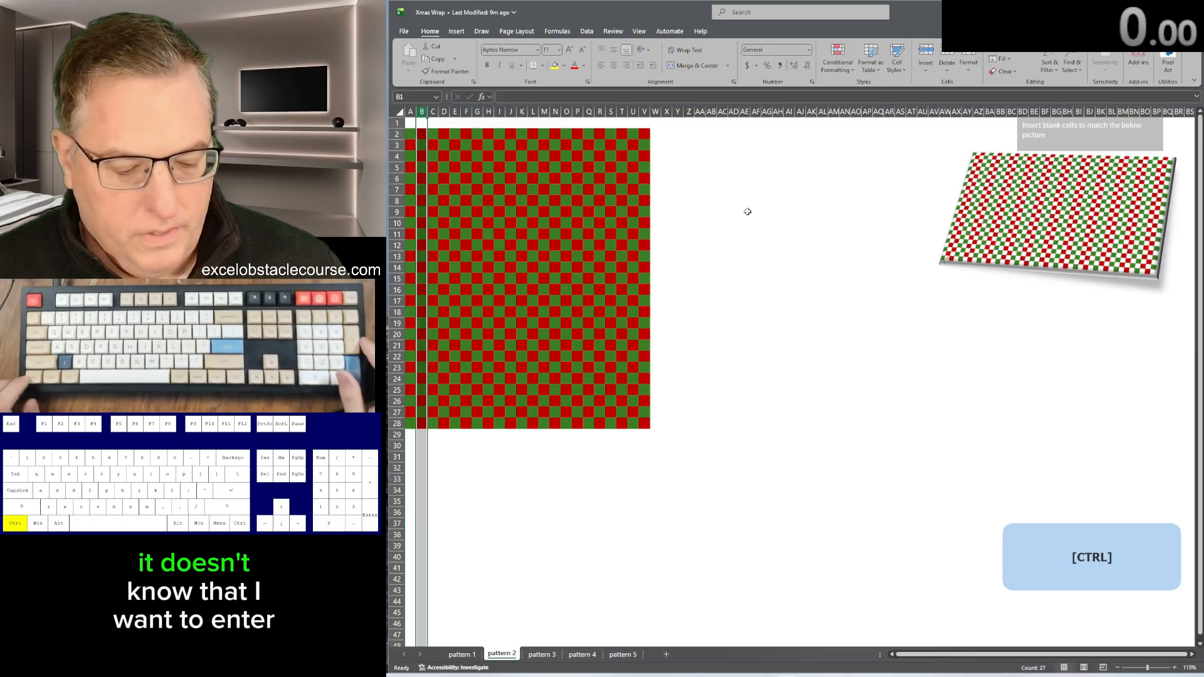
key("ctrl+plus")
key("ctrl+z")
key("Left")
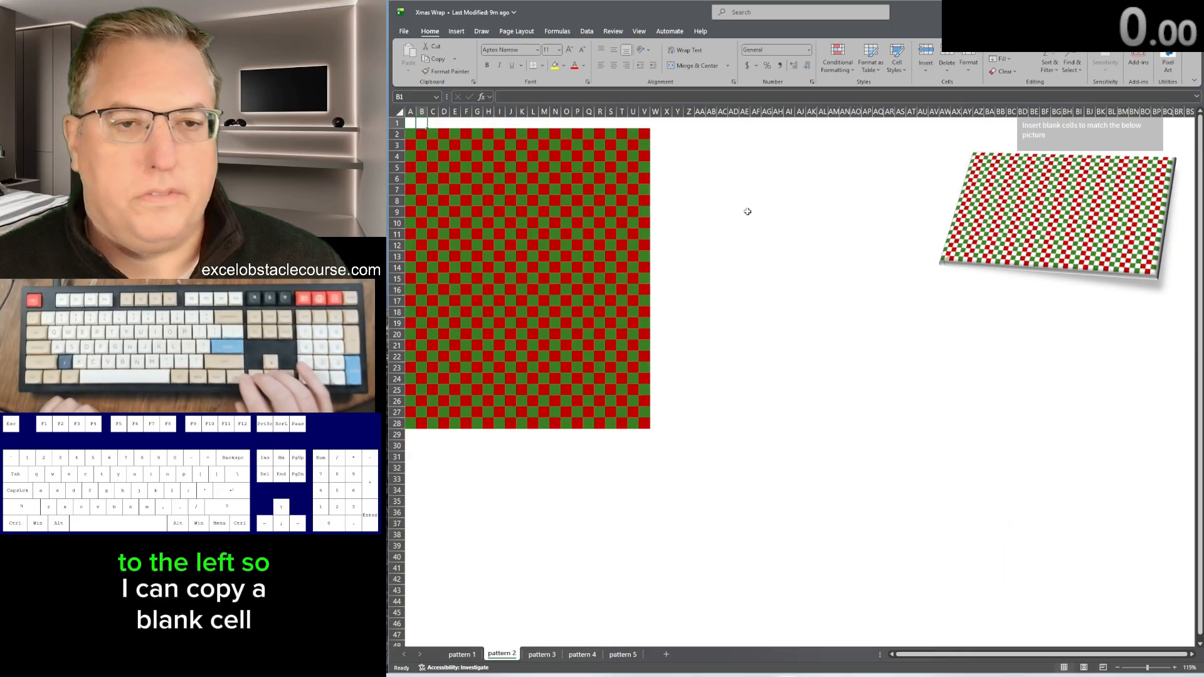
Step: Copy the blank cell B1 and insert it as a whole blank column at column B
key("ctrl")
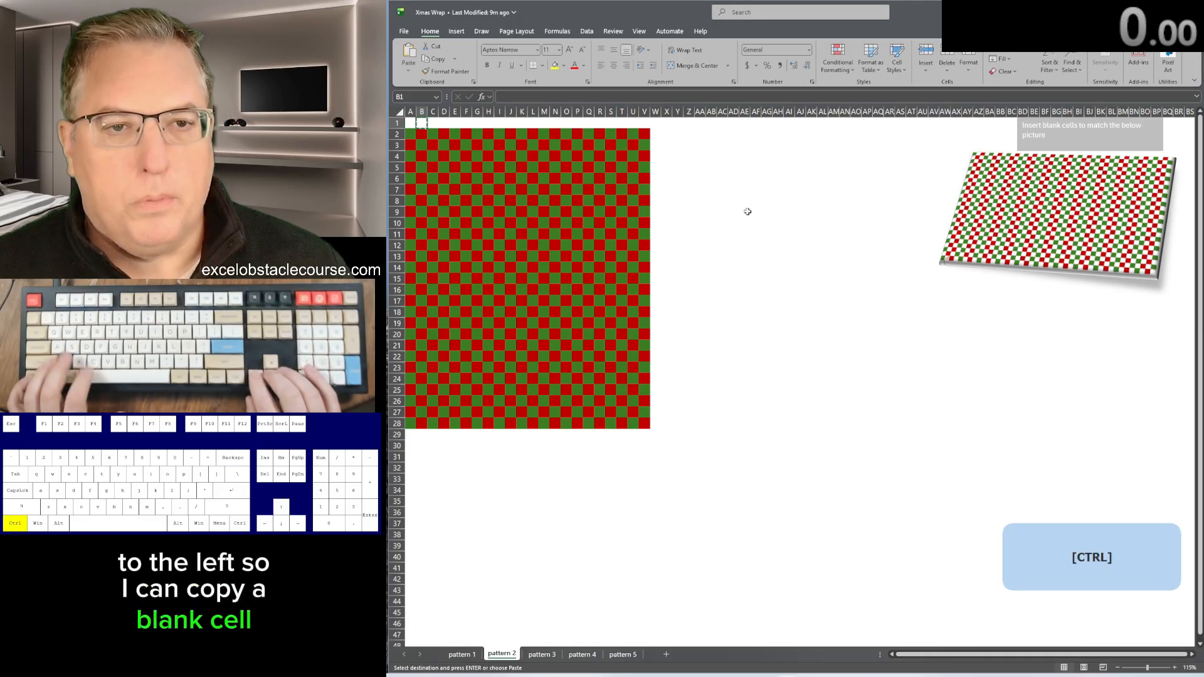
key("ctrl+space")
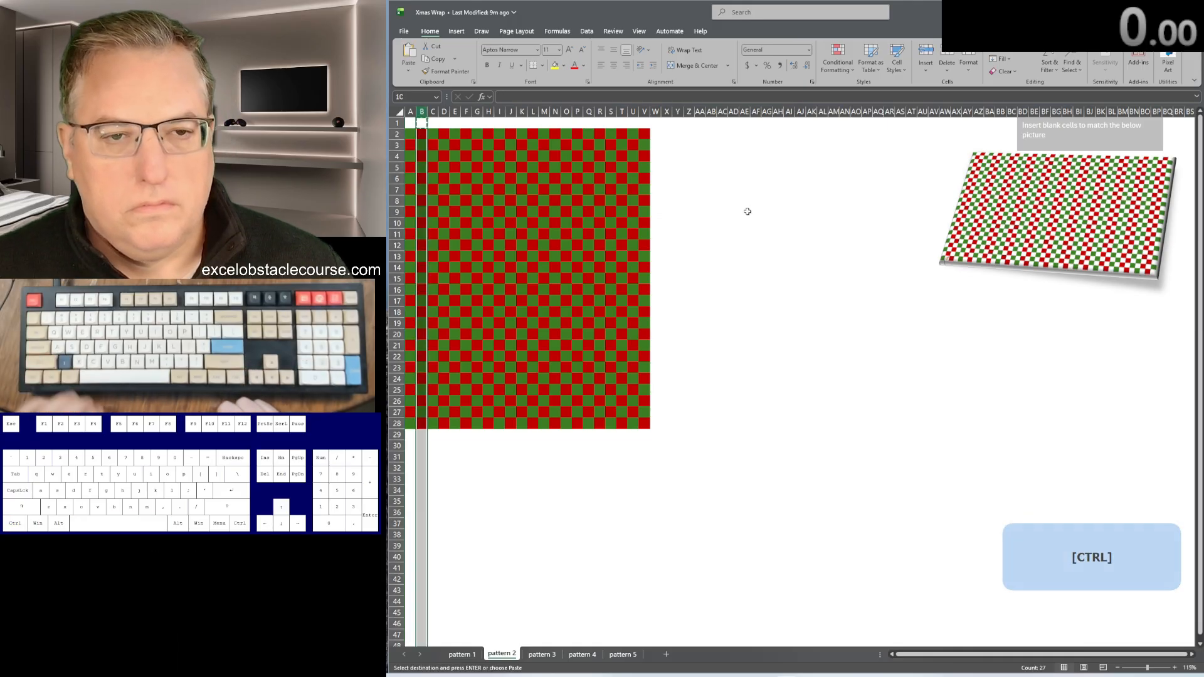
key("ctrl")
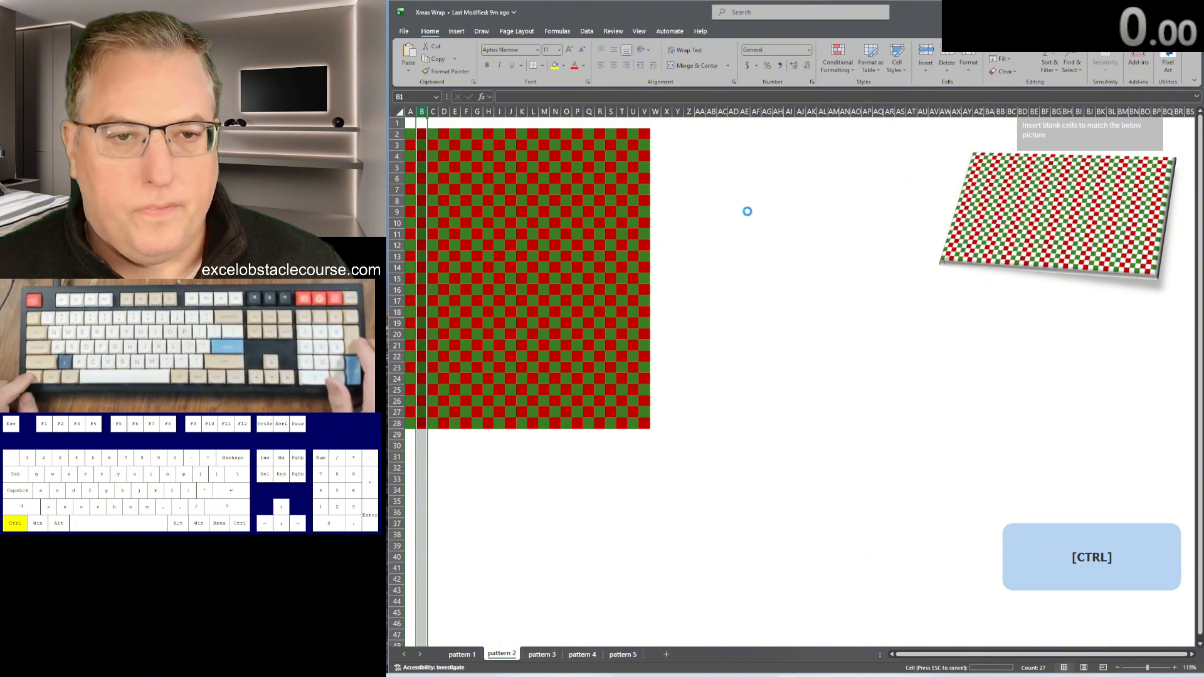
key("ctrl+plus")
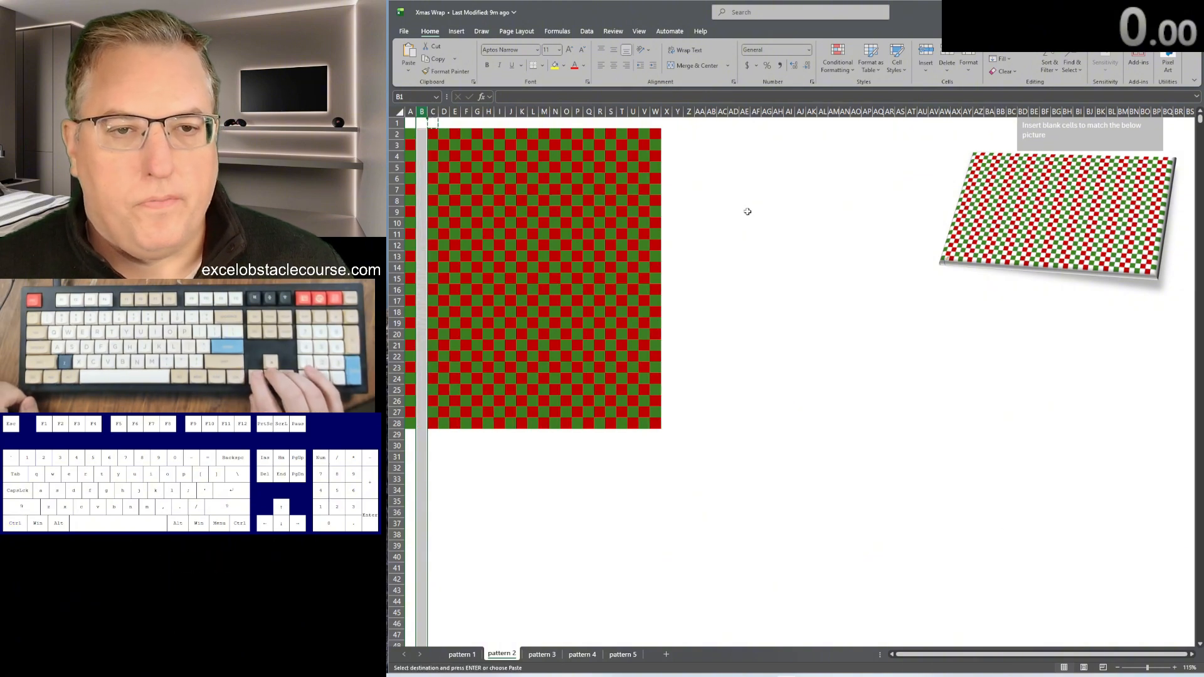
Step: Try to repeat the blank column insertion at column D
key("Right")
key("Right")
key("F4")
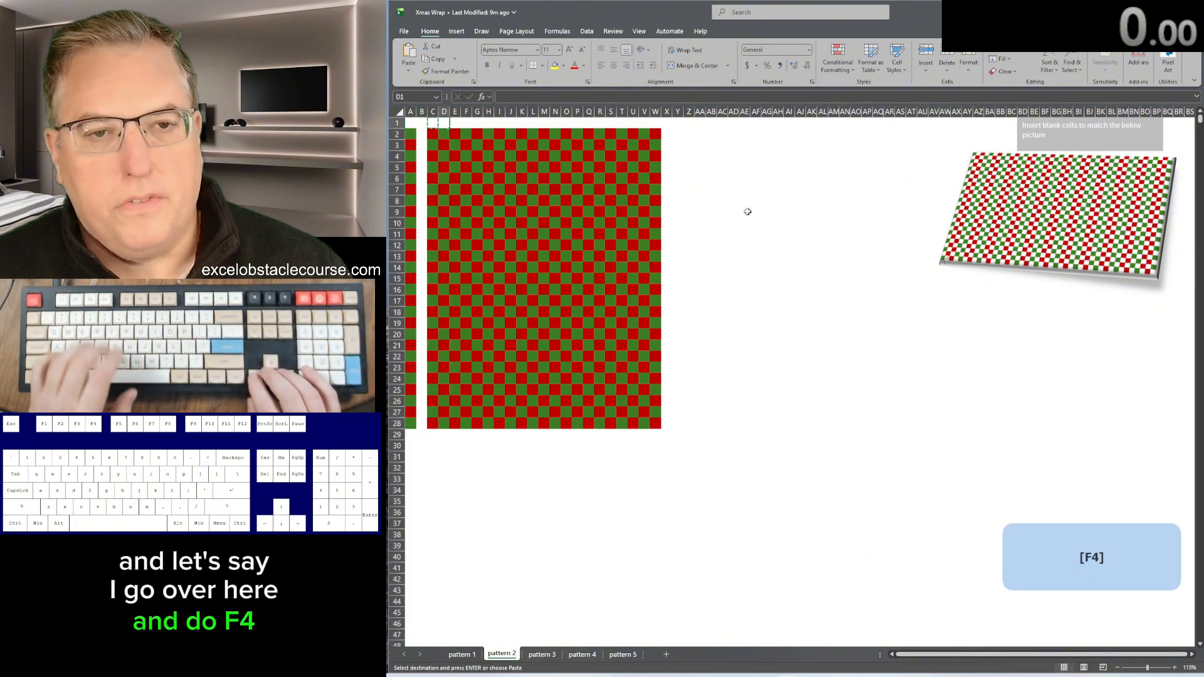
Step: Copy the whole blank column B and insert it before column D
key("Left")
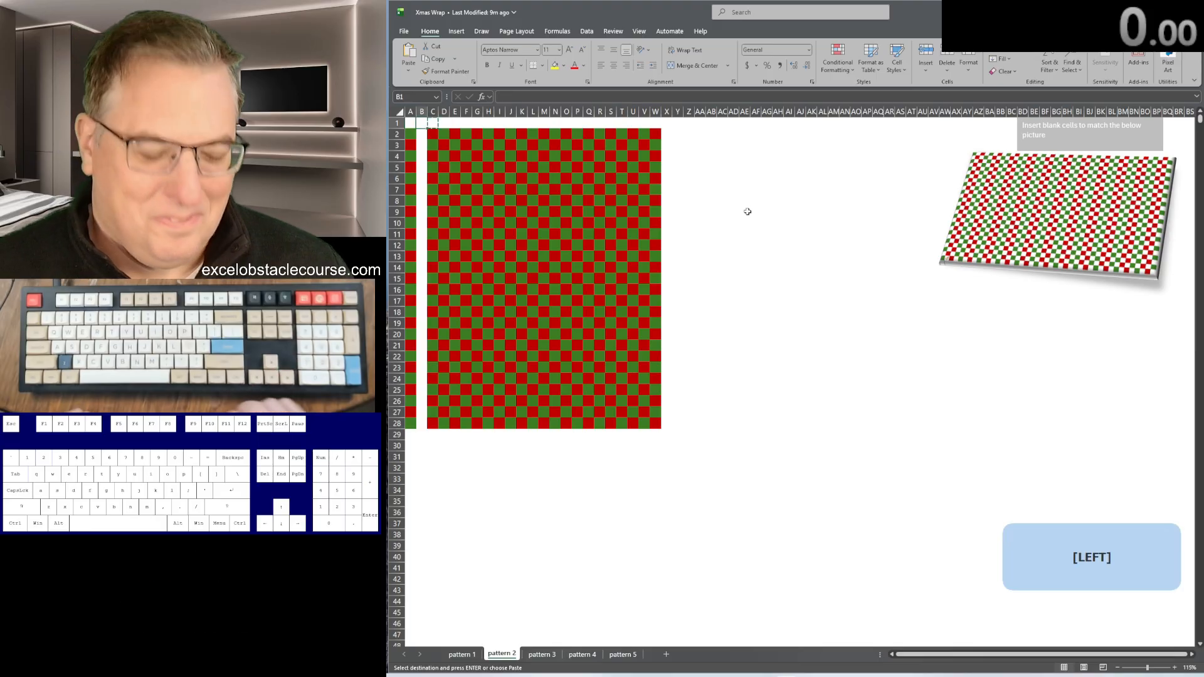
key("ctrl+space")
key("ctrl+c")
key("Right")
key("Right")
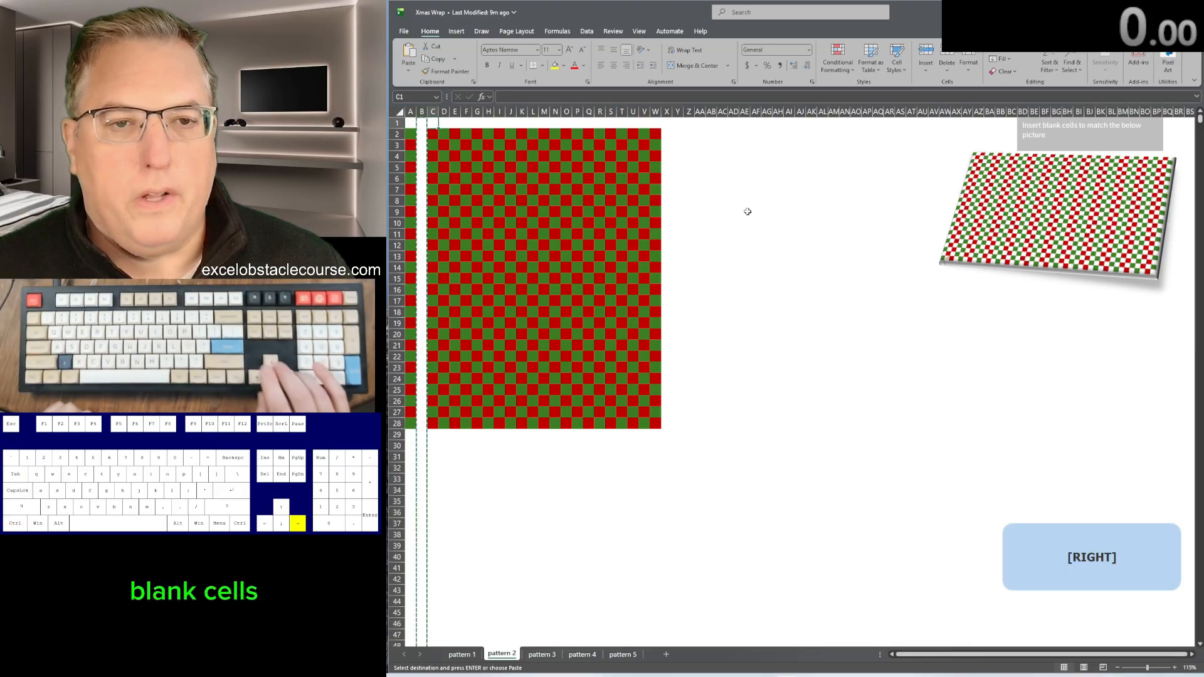
key("ctrl+space")
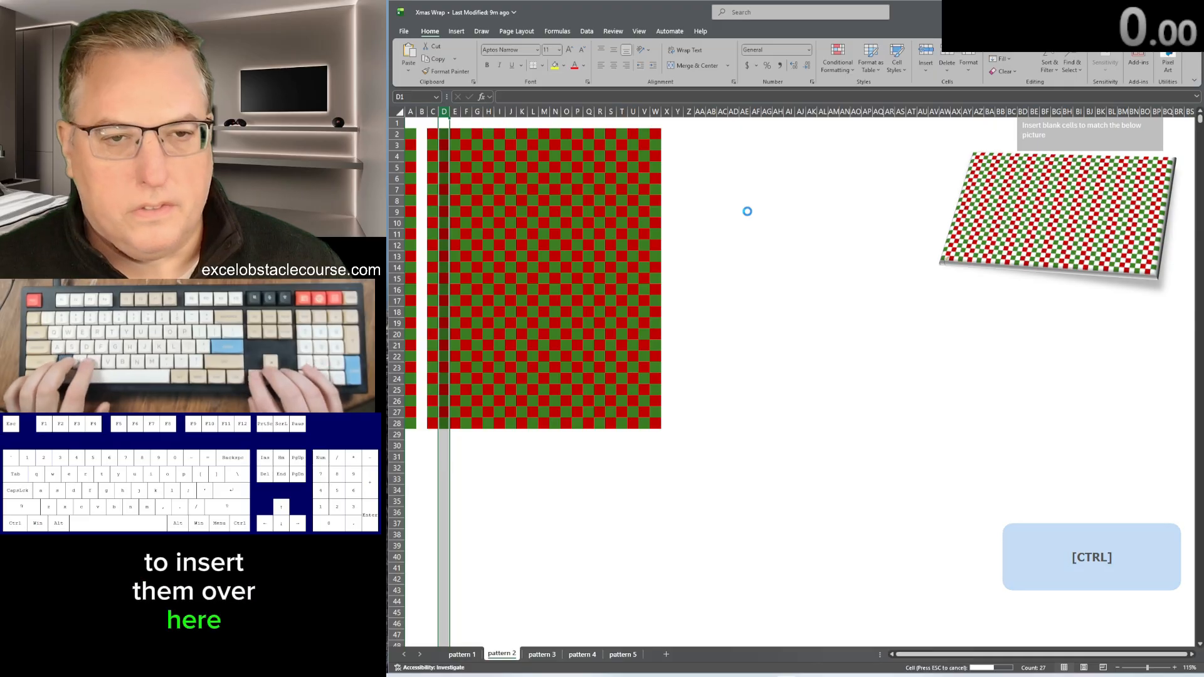
key("ctrl+KP_Add")
Step: Insert the copied blank column at columns F and H
key("Right")
key("Right")
key("ctrl+space")
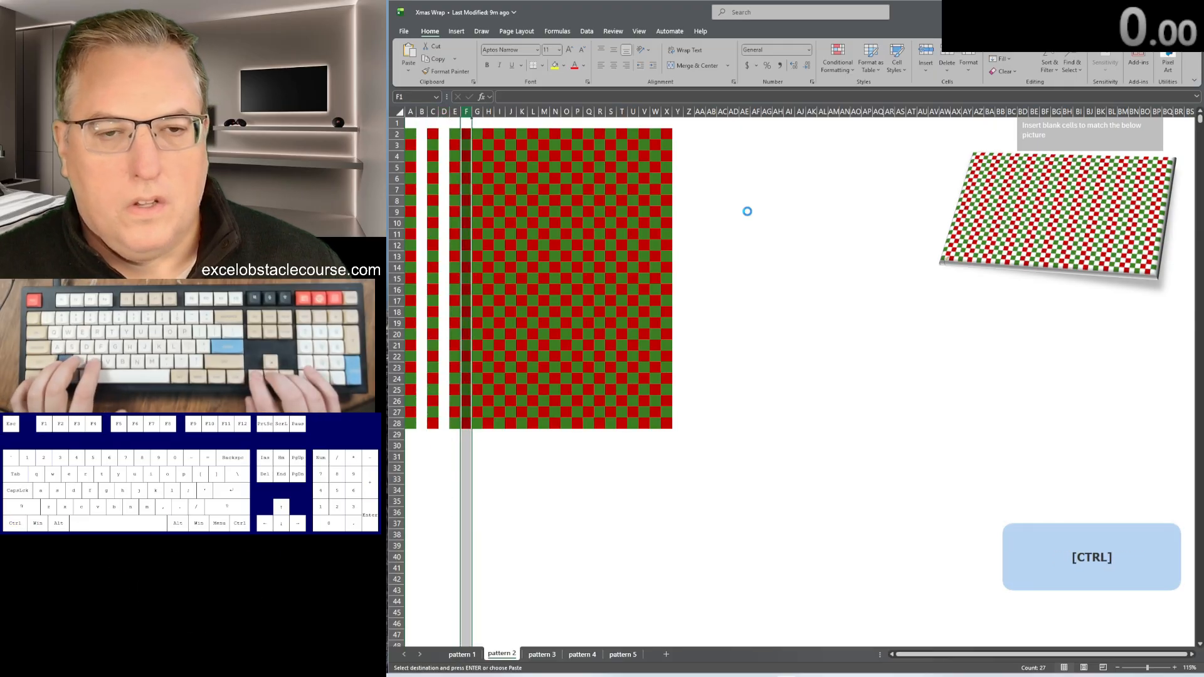
key("Right")
key("Right")
key("ctrl+space")
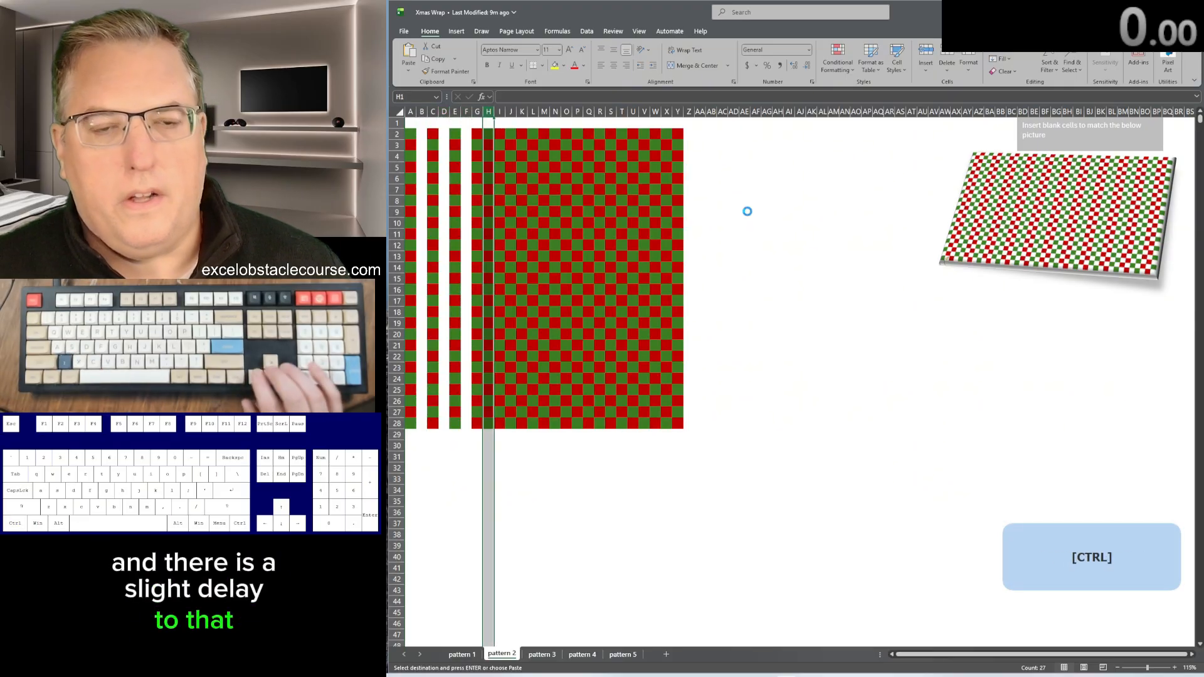
key("Right")
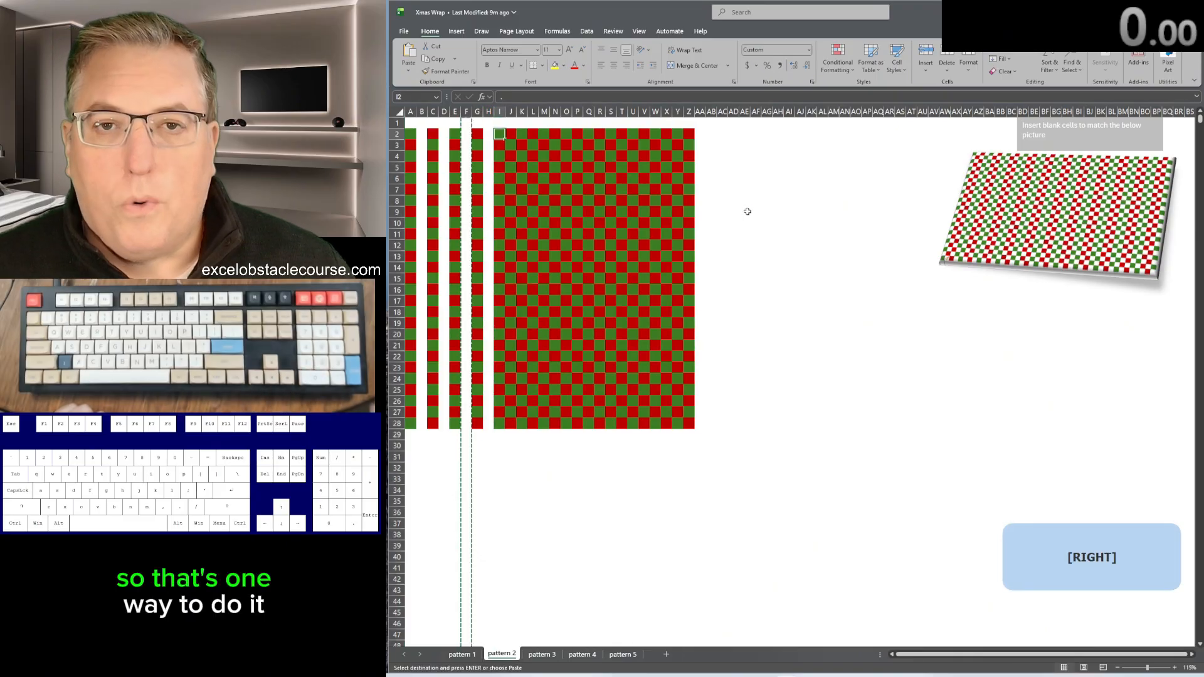
Step: Clear the pending copy, and copy only the blank cells H2:H28 for insertion at J2
key("Escape")
key("Right")
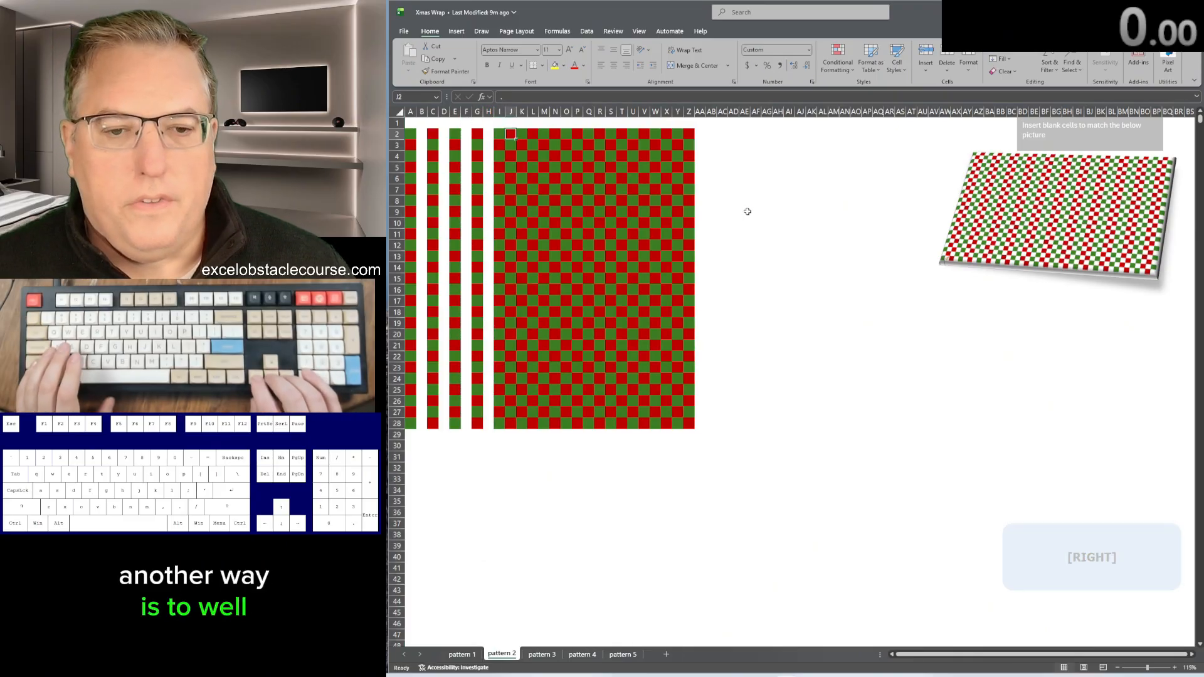
key("ctrl+Down")
key("Left")
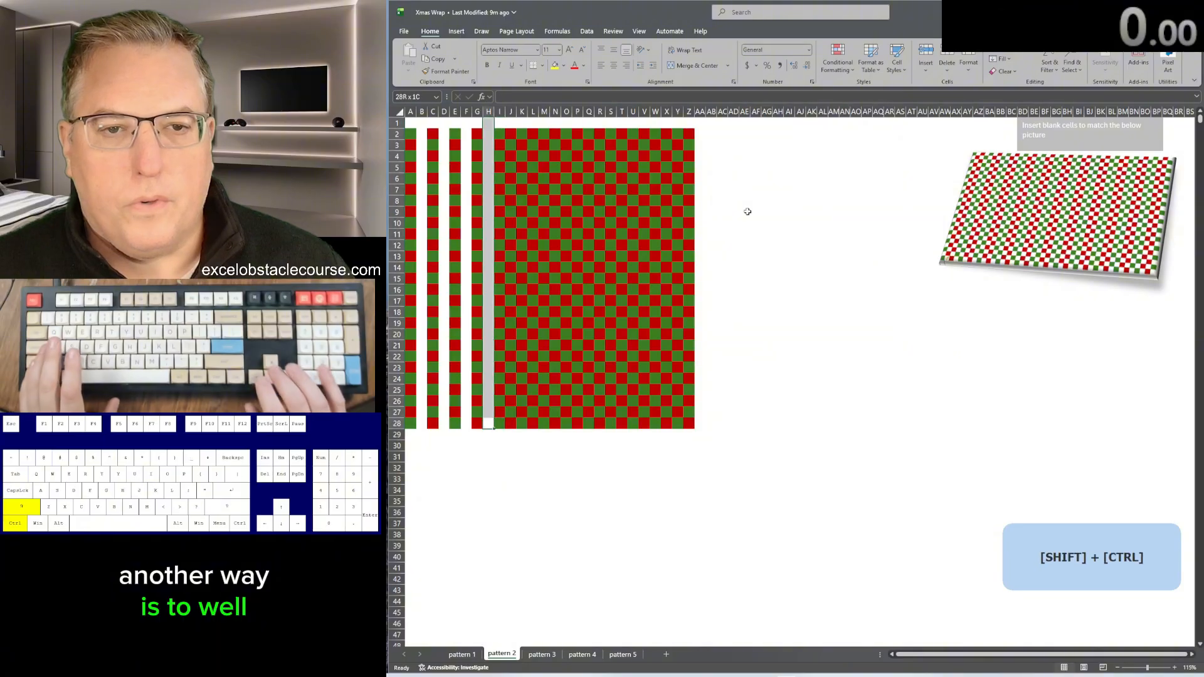
key("ctrl+shift+Up")
key("ctrl+Up")
key("Right")
key("Down")
key("Right")
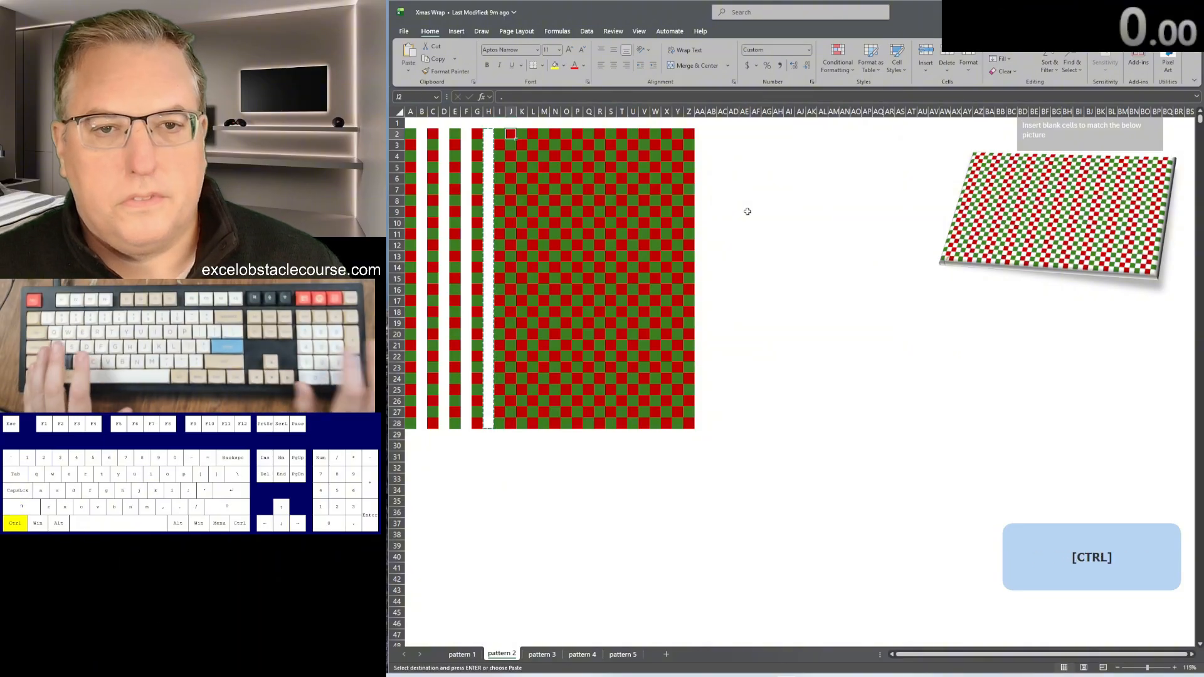
Step: Insert the copied blank cells at J2 and L2, shifting the existing cells right
key("ctrl+plus")
key("Return")
key("Right")
key("Right")
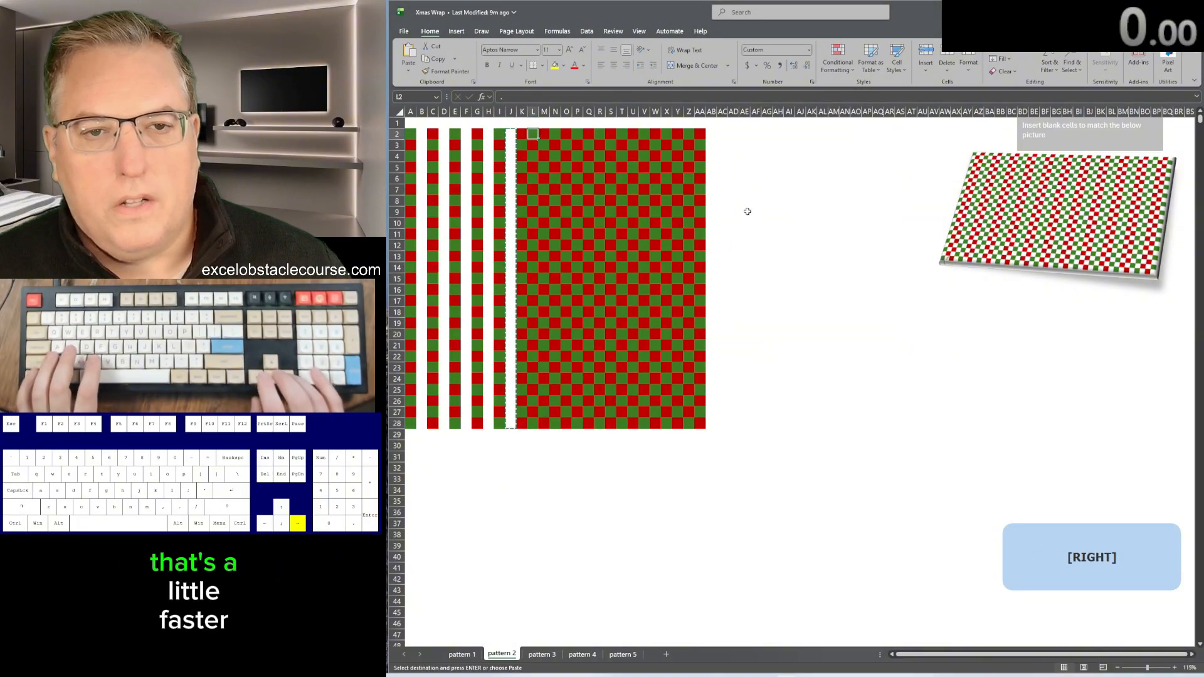
key("ctrl+plus")
key("Return")
key("Right")
key("Right")
key("ctrl+plus")
key("Return")
key("Right")
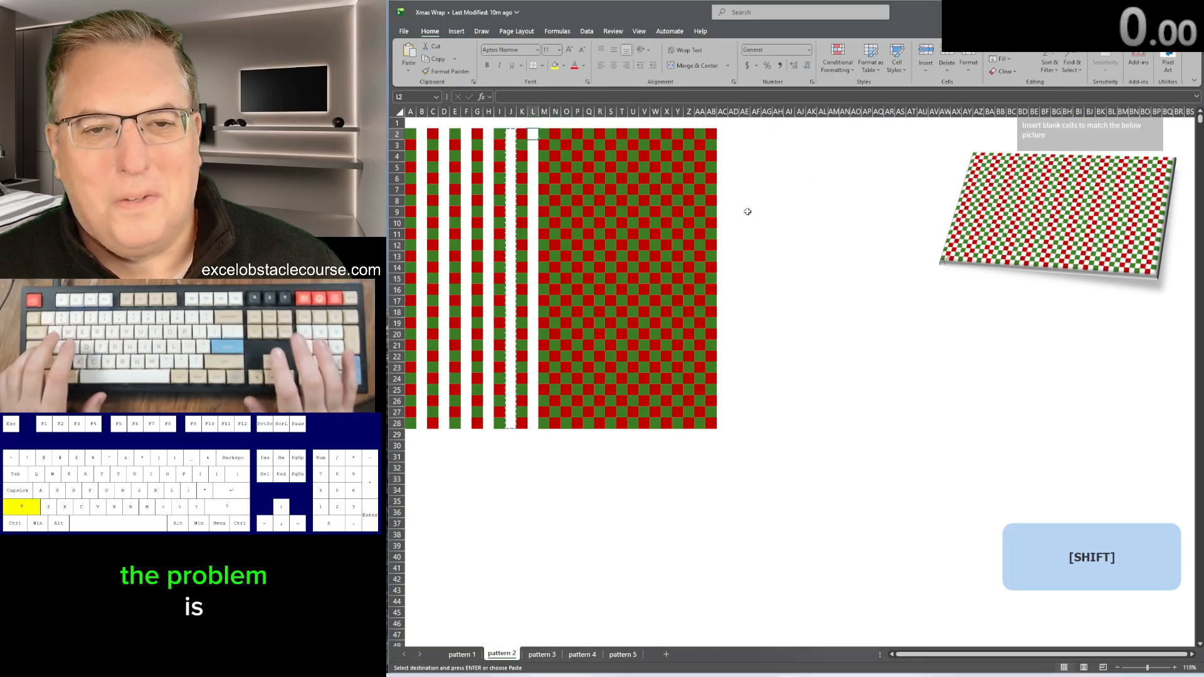
Step: Copy the blank cells L2:L28 and insert them at N2, shifting cells right
key("ctrl+shift+Down")
key("Left")
key("ctrl+shift+Up")
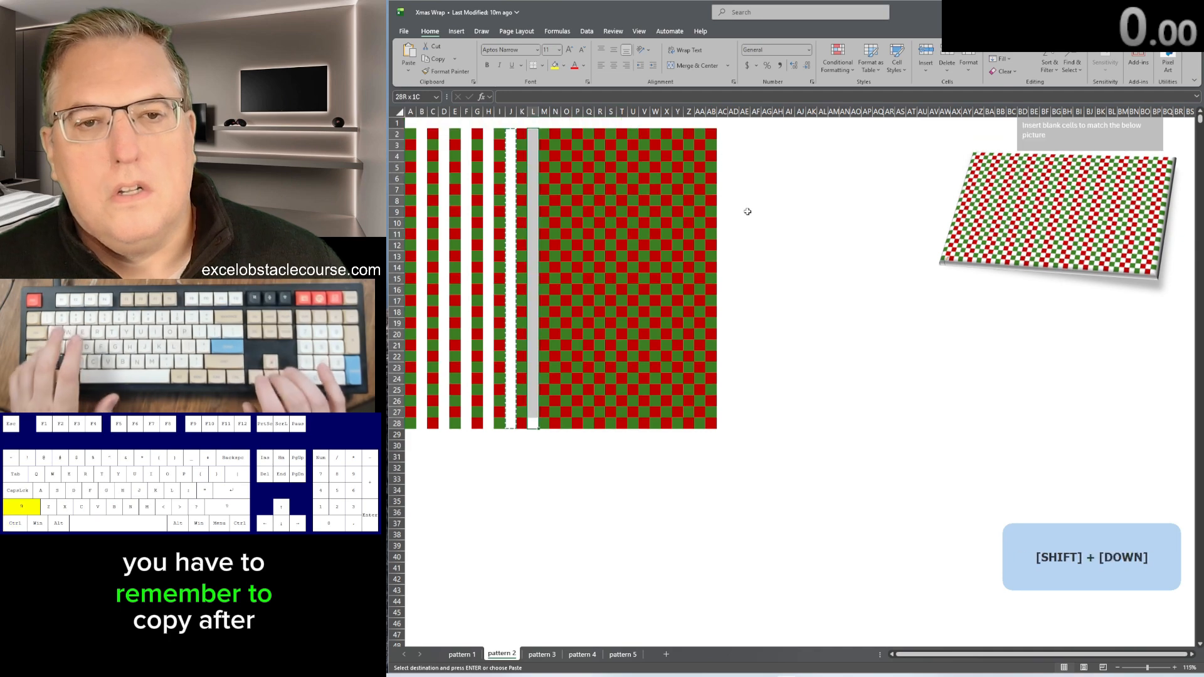
key("Right")
key("Right")
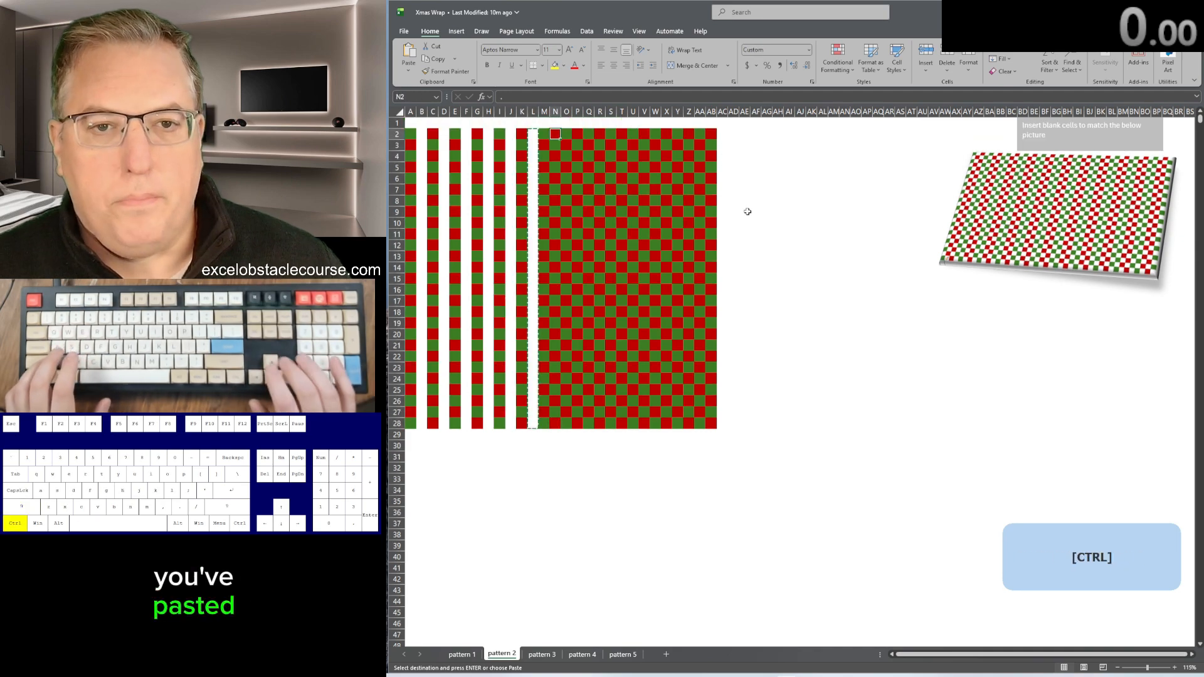
key("ctrl+plus")
key("Return")
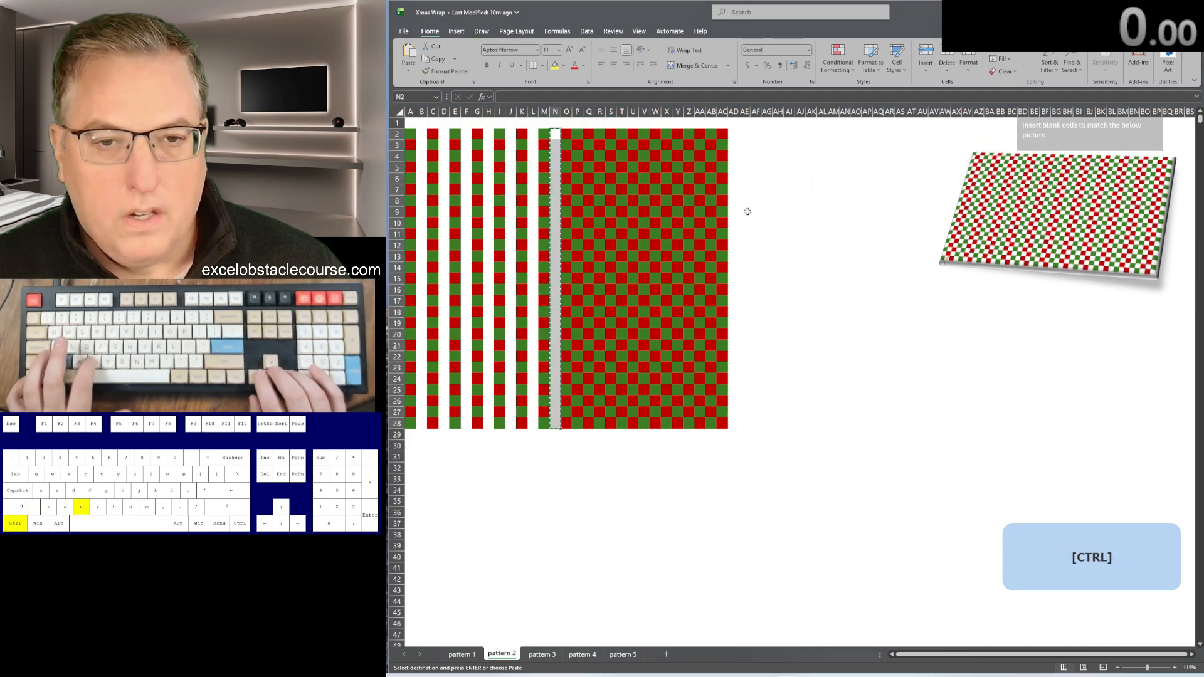
Step: Insert the blank cells at P2, R2 and T2, shifting cells right each time
key("Right")
key("Right")
key("ctrl+plus")
key("Return")
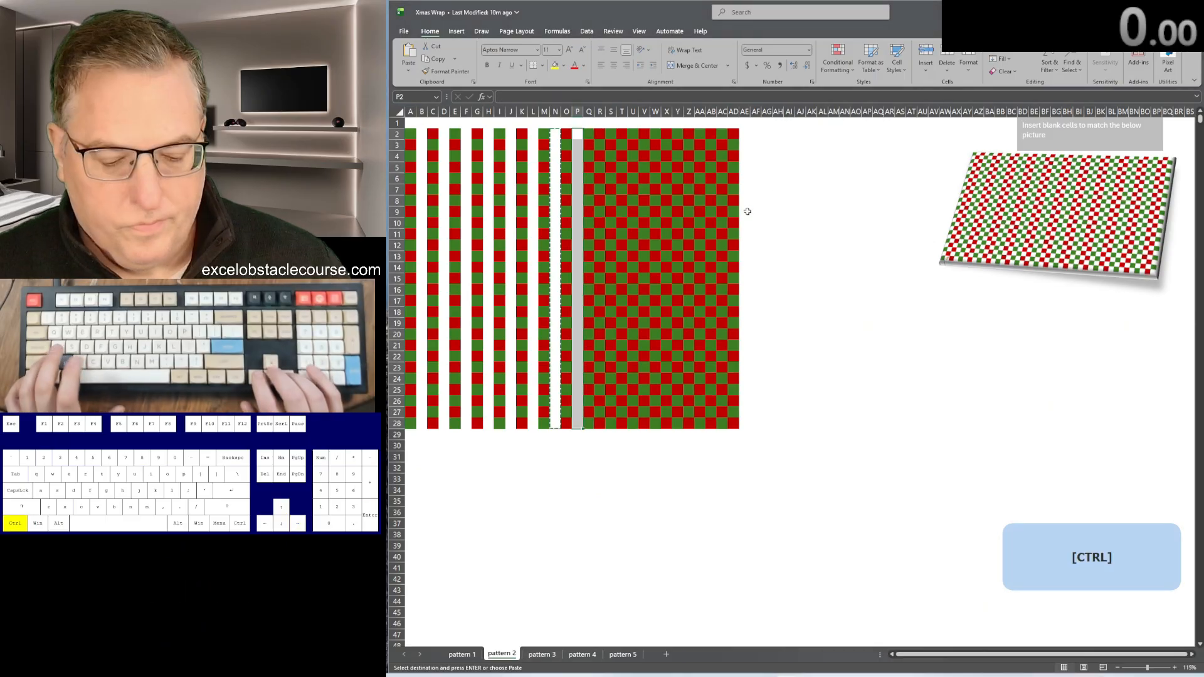
key("Right")
key("Right")
key("ctrl+plus")
key("Return")
key("Right")
key("Right")
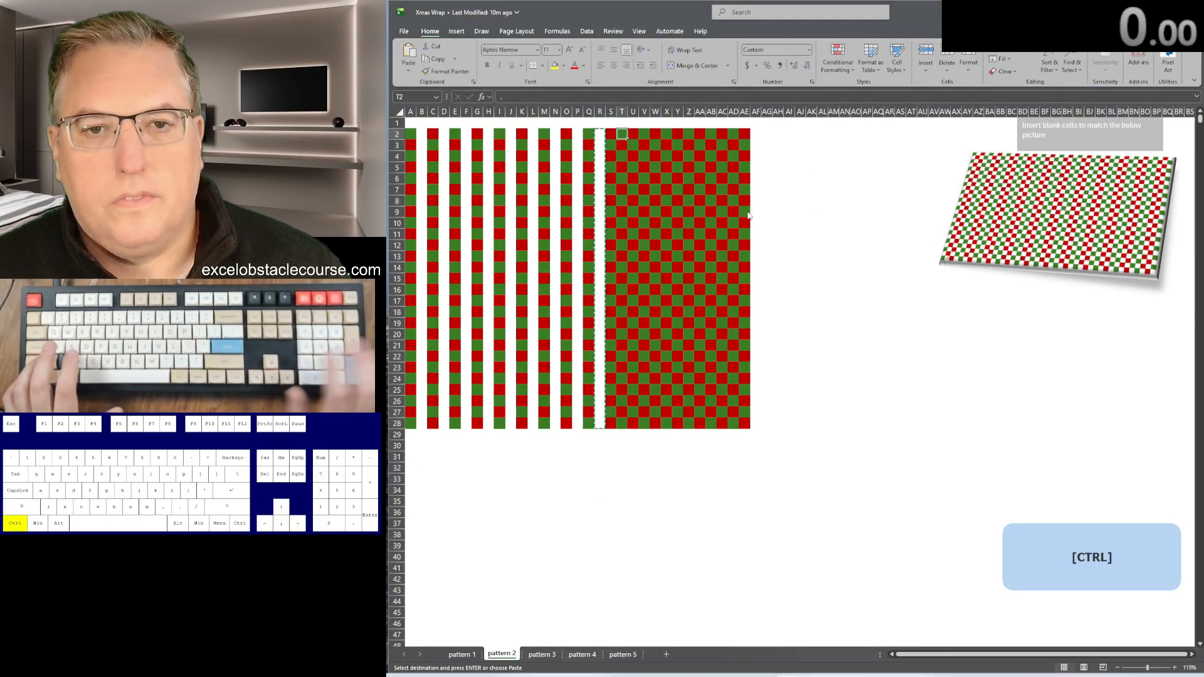
key("ctrl+plus")
key("Return")
Step: Cut the remaining checkerboard block V2:AF28 and paste it one column over at W2
key("Right")
key("Right")
key("ctrl+shift+Down")
key("ctrl+shift+Right")
key("ctrl+x")
key("Right")
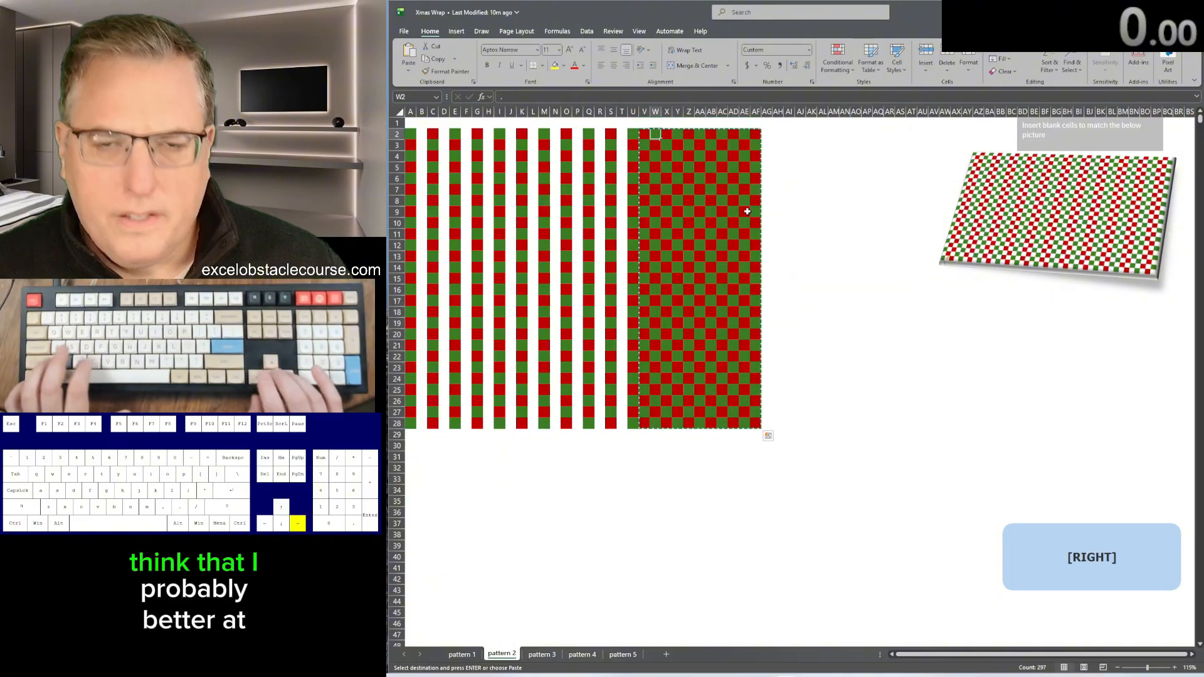
key("ctrl+v")
Step: Cut the block X2:AG28 and paste it one column over at Y2
key("Right")
key("ctrl+shift+Down")
key("ctrl+shift+Right")
key("ctrl+x")
key("Right")
key("ctrl+v")
Step: Cut the block Z2:AH28 and paste it one column over at AA2
key("Right")
key("ctrl+shift+Down")
key("ctrl+shift+Right")
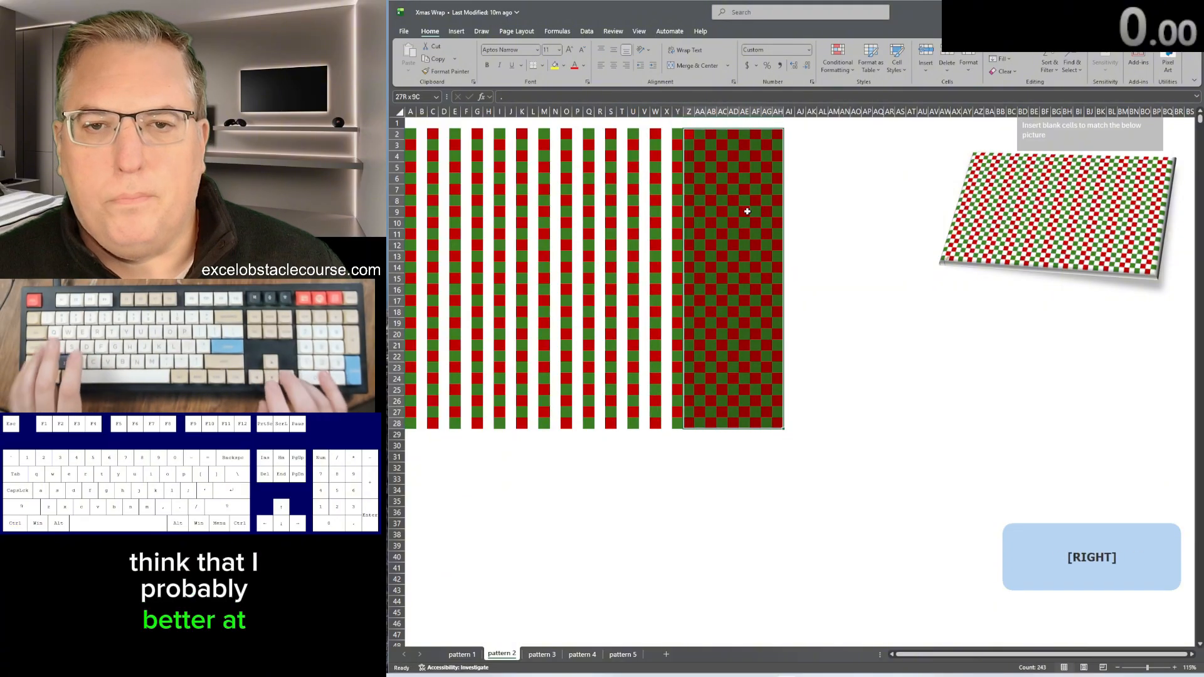
key("ctrl+x")
key("Right")
key("ctrl+v")
Step: Cut the block AB2:AI28 and paste it one column over at AC2
key("Right")
key("ctrl+shift+Down")
key("ctrl+shift+Right")
key("ctrl+x")
key("Right")
key("ctrl+v")
Step: Cut the block AD2:AJ28 and paste it one column over at AE2
key("Right")
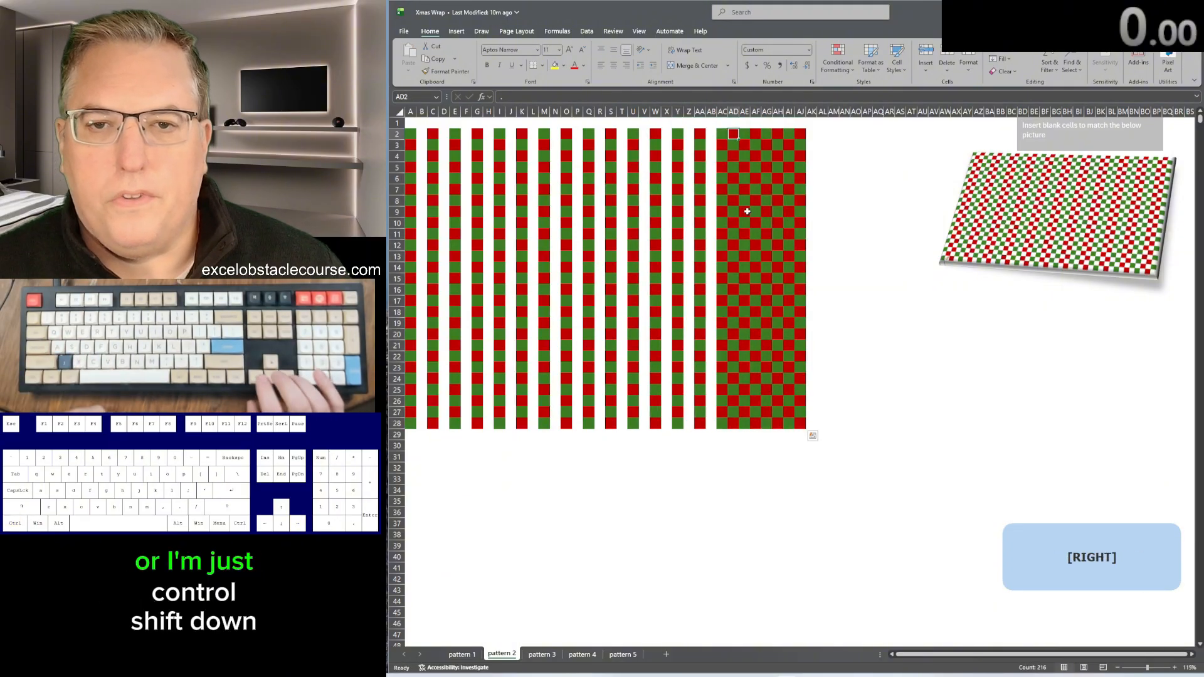
key("ctrl+shift+Down")
key("ctrl+shift+Right")
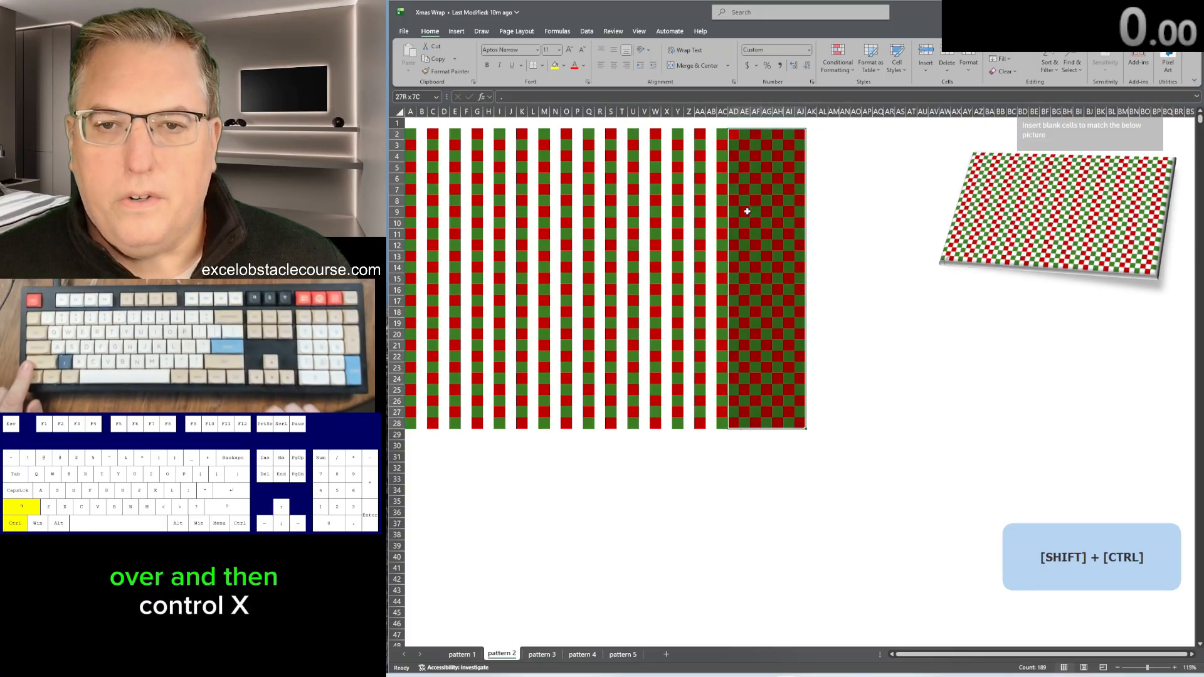
key("ctrl+x")
key("Right")
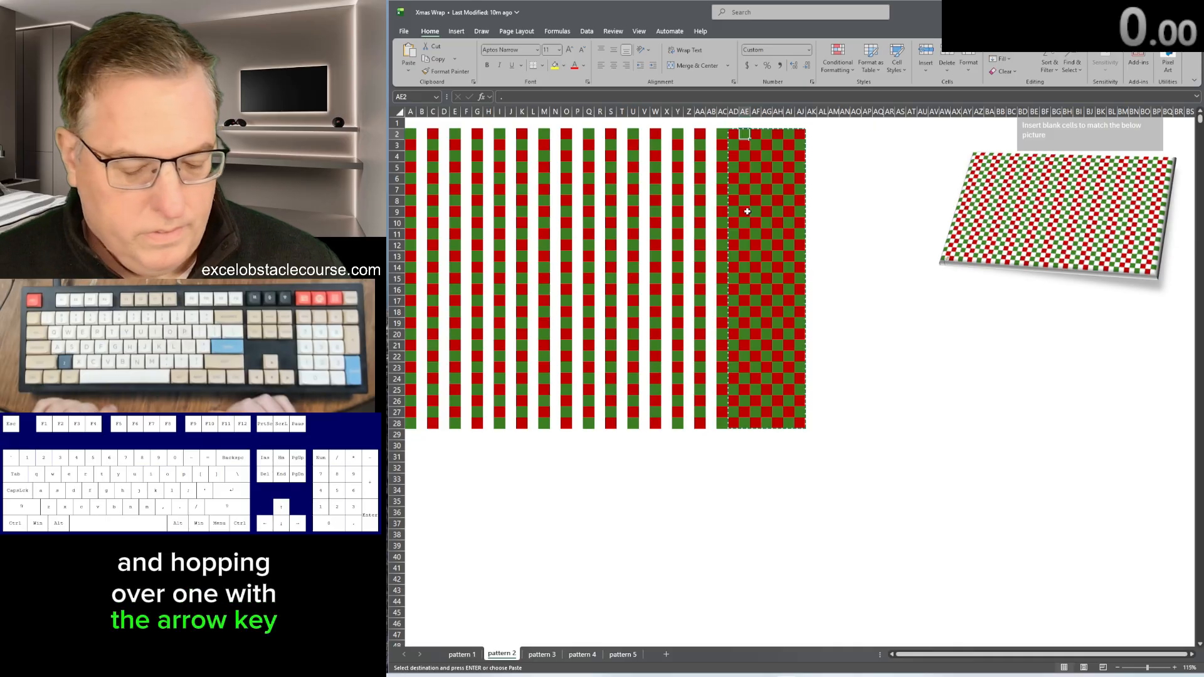
key("ctrl+v")
Step: Try moving the block AF2:AK28 to AG3, and undo the paste
key("Right")
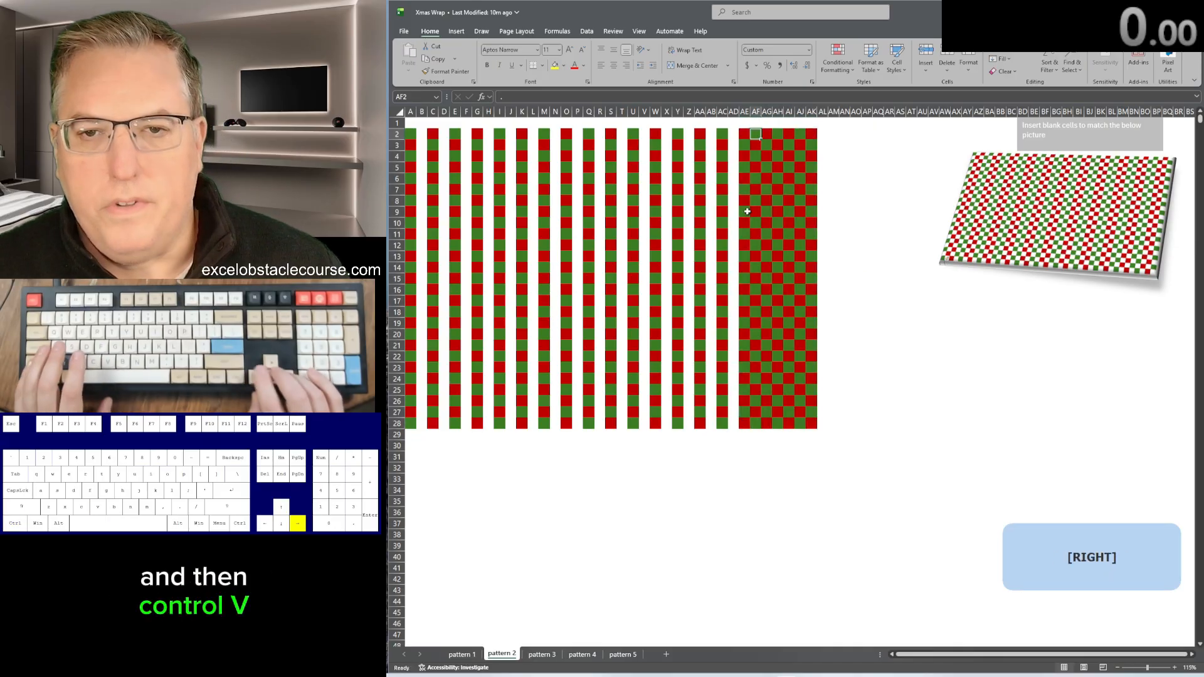
key("ctrl+shift+Down")
key("ctrl+shift+Right")
key("ctrl+x")
key("Right")
key("Down")
key("ctrl+v")
key("Right")
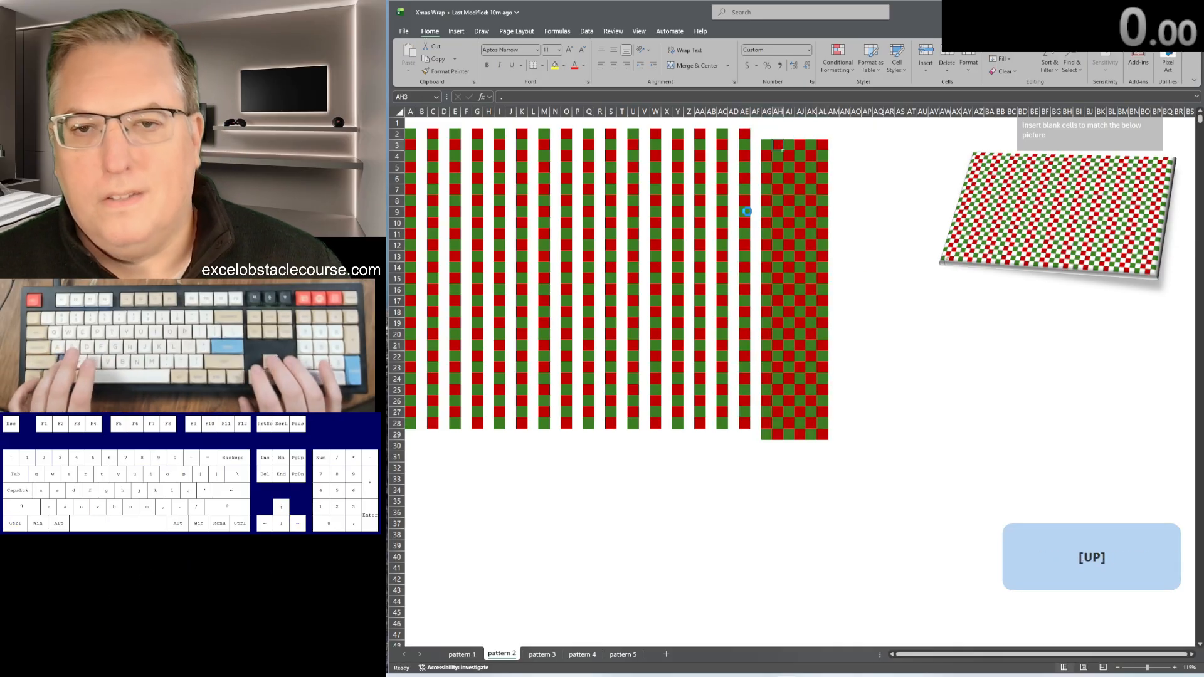
key("ctrl+z")
Step: Cut the block AF2:AK28 and paste it one column over at AG2
key("Up")
key("ctrl+shift+Down")
key("ctrl+shift+Right")
key("ctrl+x")
key("Right")
key("ctrl+v")
Step: Cut the block AH2:AL28 and paste it one column over at AI2
key("Right")
key("ctrl+shift+Down")
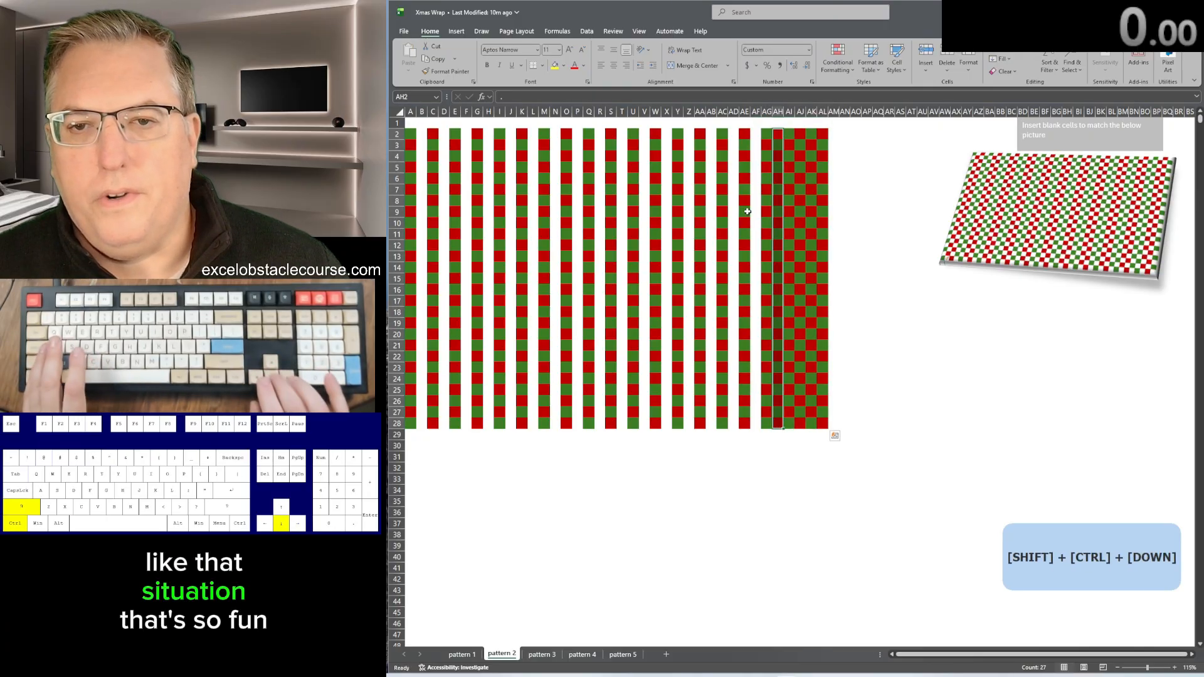
key("ctrl+shift+Right")
key("ctrl+x")
key("Right")
key("ctrl+v")
Step: Cut the block AJ2:AM28 and paste it one column over at AK2
key("Right")
key("ctrl+shift+Down")
key("ctrl+shift+Right")
key("ctrl+x")
key("Right")
key("ctrl+v")
Step: Cut the block AL2:AN28 and paste it one column over at AM2
key("Right")
key("ctrl+shift+Down")
key("ctrl+shift+Right")
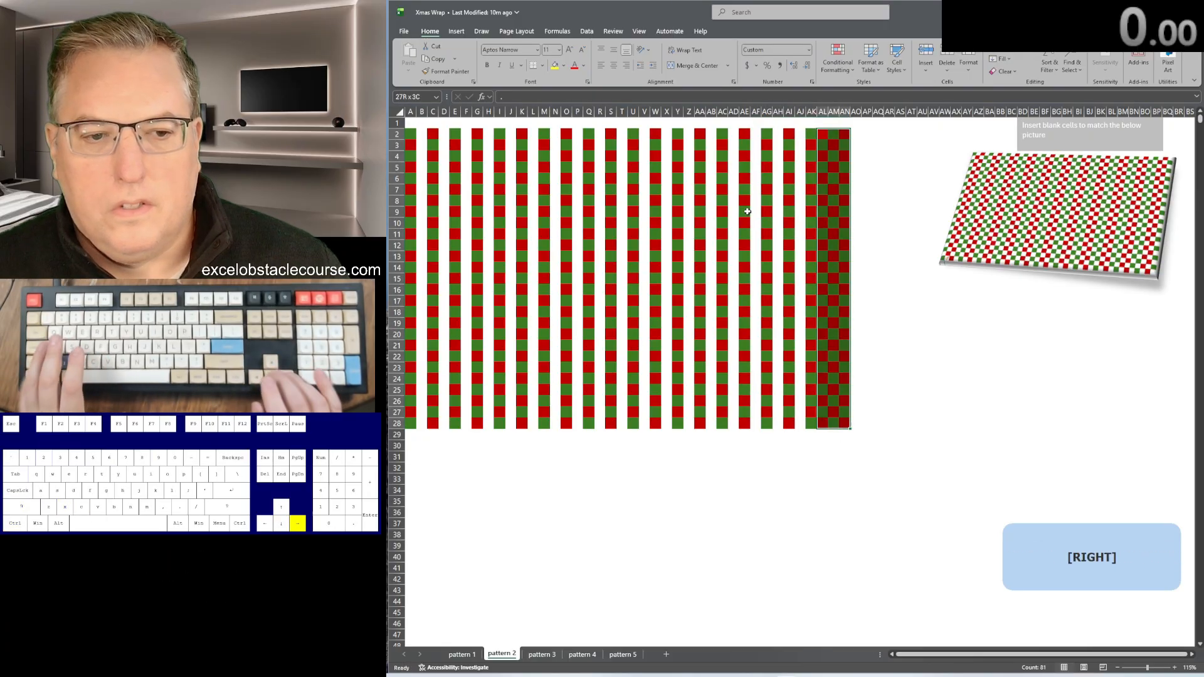
key("ctrl+x")
key("Right")
key("ctrl+v")
Step: Cut the block AN2:AO28 and paste it one column over at AO2
key("Right")
key("ctrl+shift+Down")
key("ctrl+shift+Right")
key("ctrl+x")
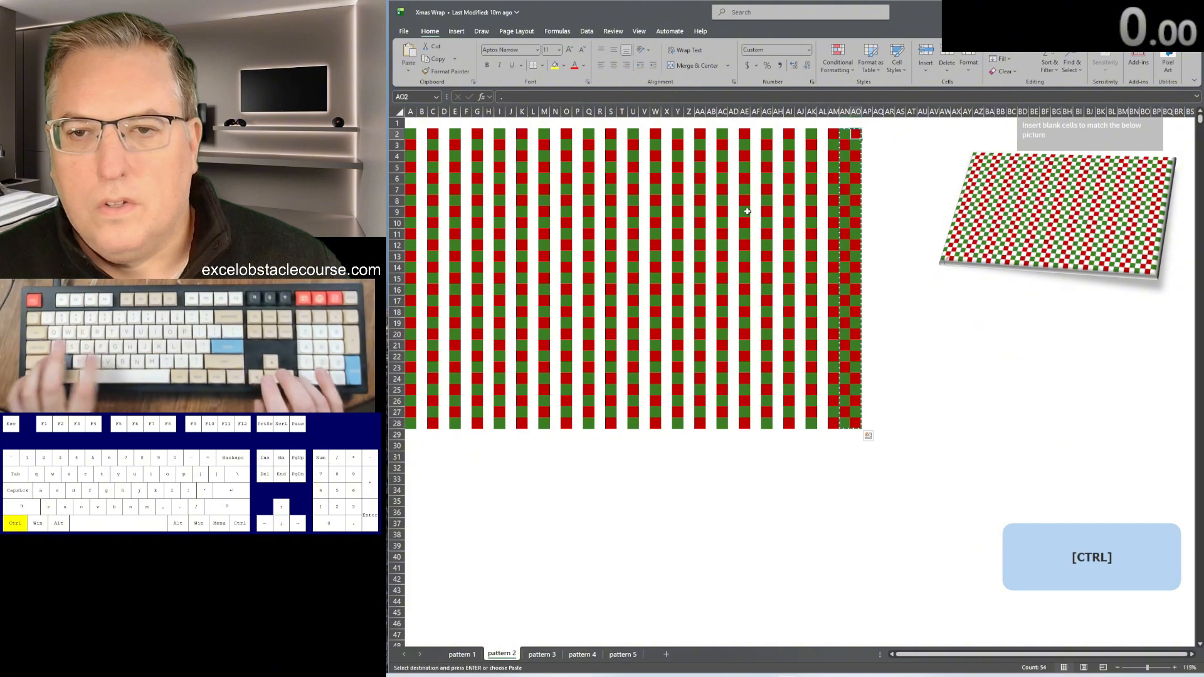
key("ctrl+v")
Step: Cut the last column AP2:AP28 and paste it one column over at AQ2
key("Right")
key("ctrl+shift+Down")
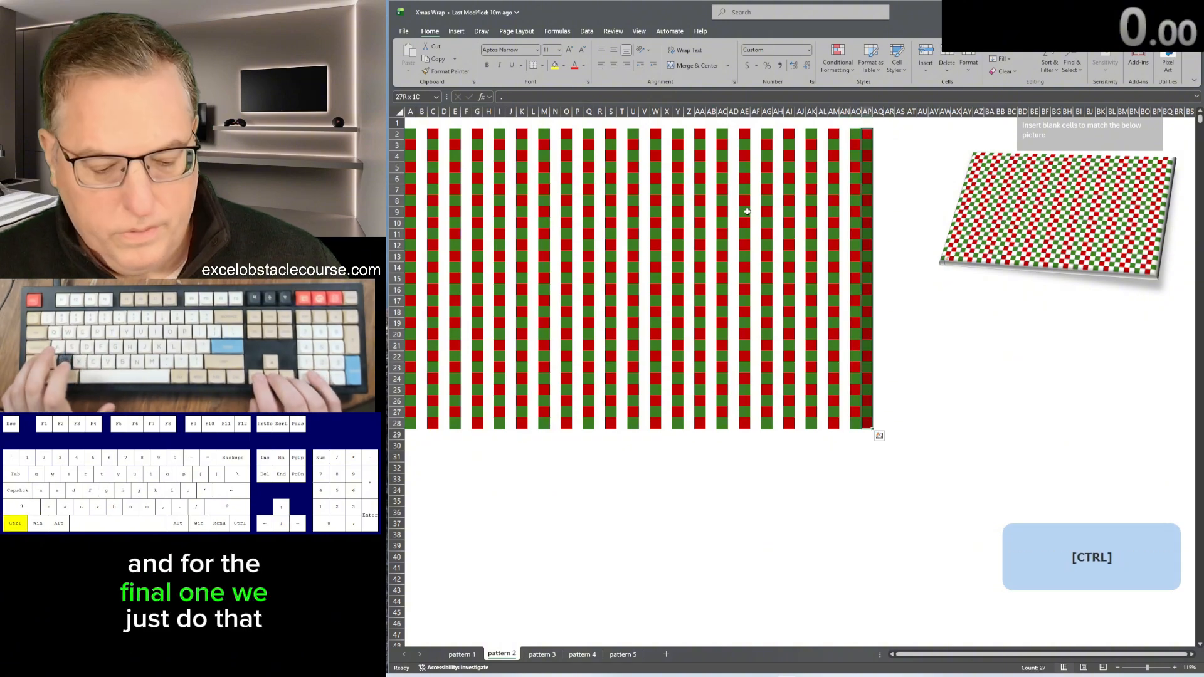
key("ctrl+x")
key("Right")
key("ctrl+v")
Step: Insert a blank cell at A3, shifting the cells of row 3 to the right
key("ctrl+Home")
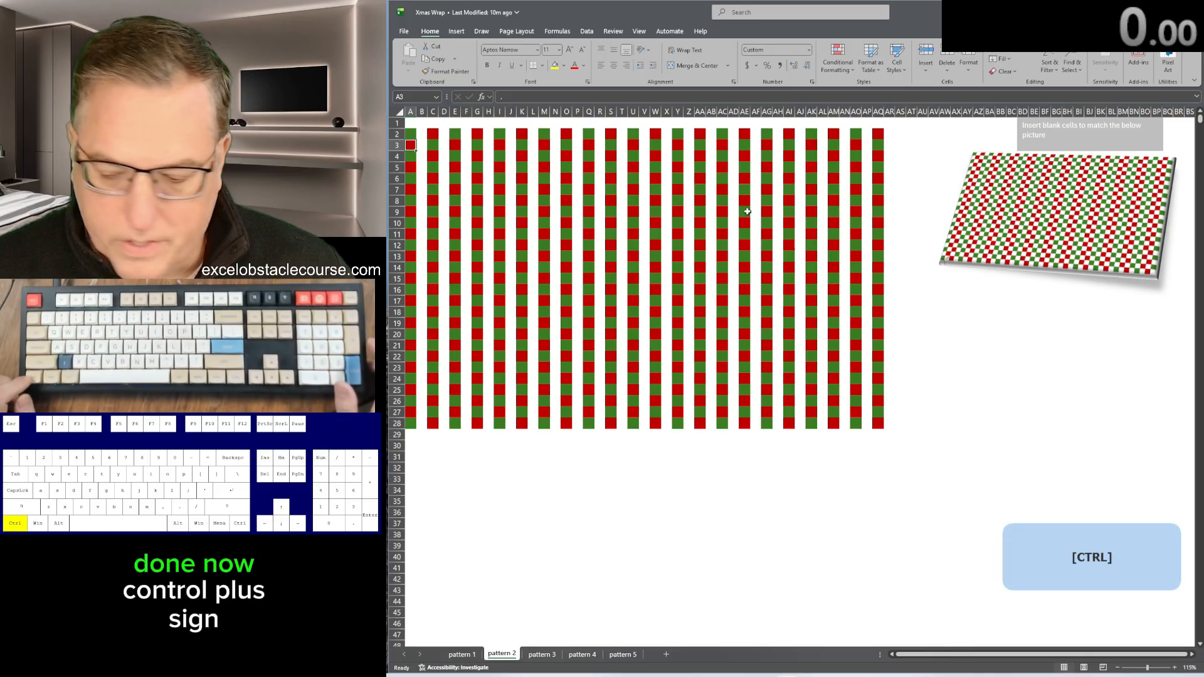
key("ctrl+plus")
key("Return")
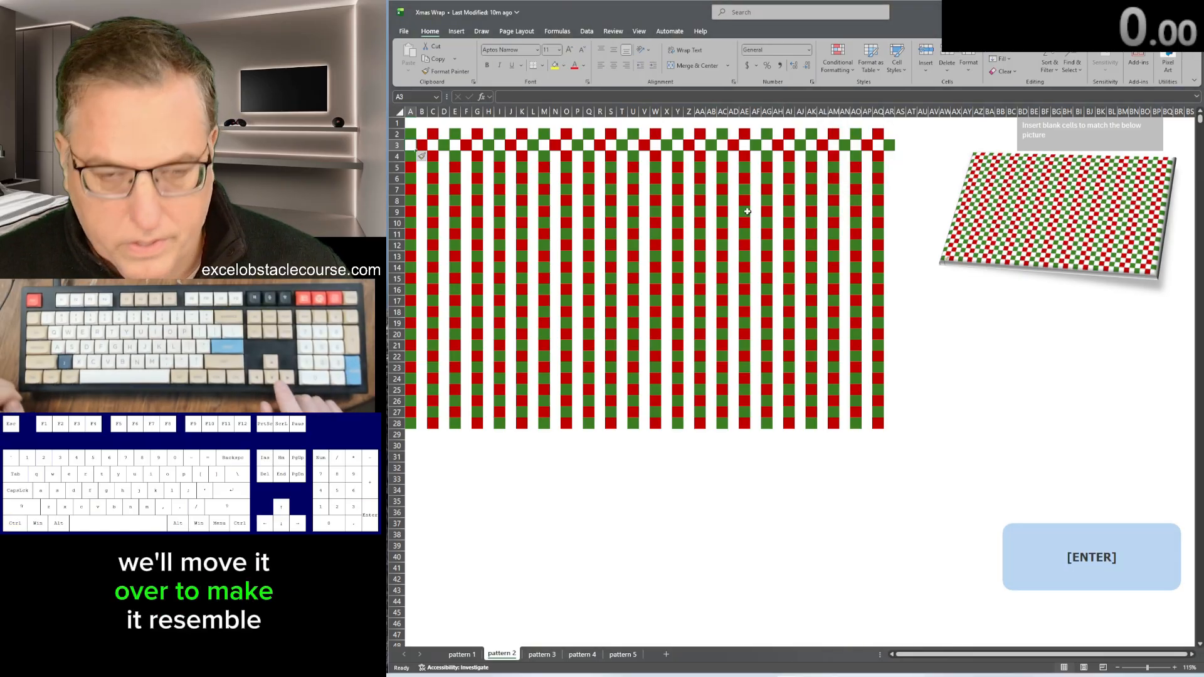
Step: Repeat the blank cell insertion in column A on every second row from A5 through A27
key("Down")
key("Down")
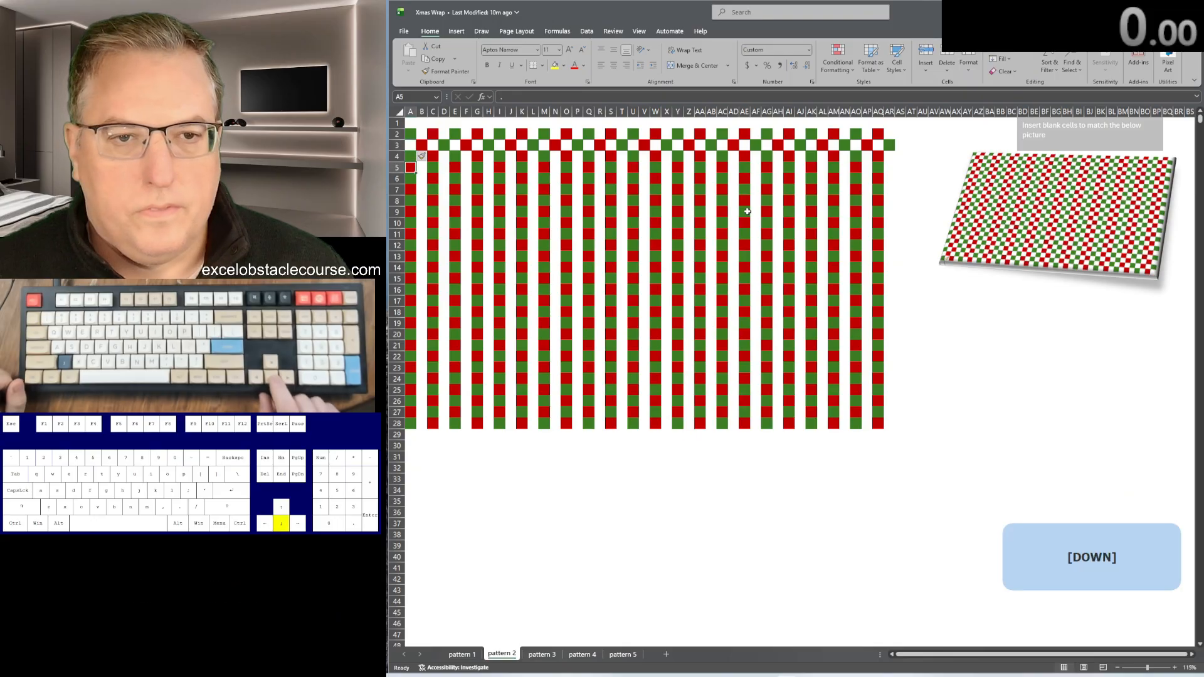
key("F4")
key("Down")
key("Down")
key("F4")
key("Down")
key("Down")
key("F4")
key("Down")
key("Down")
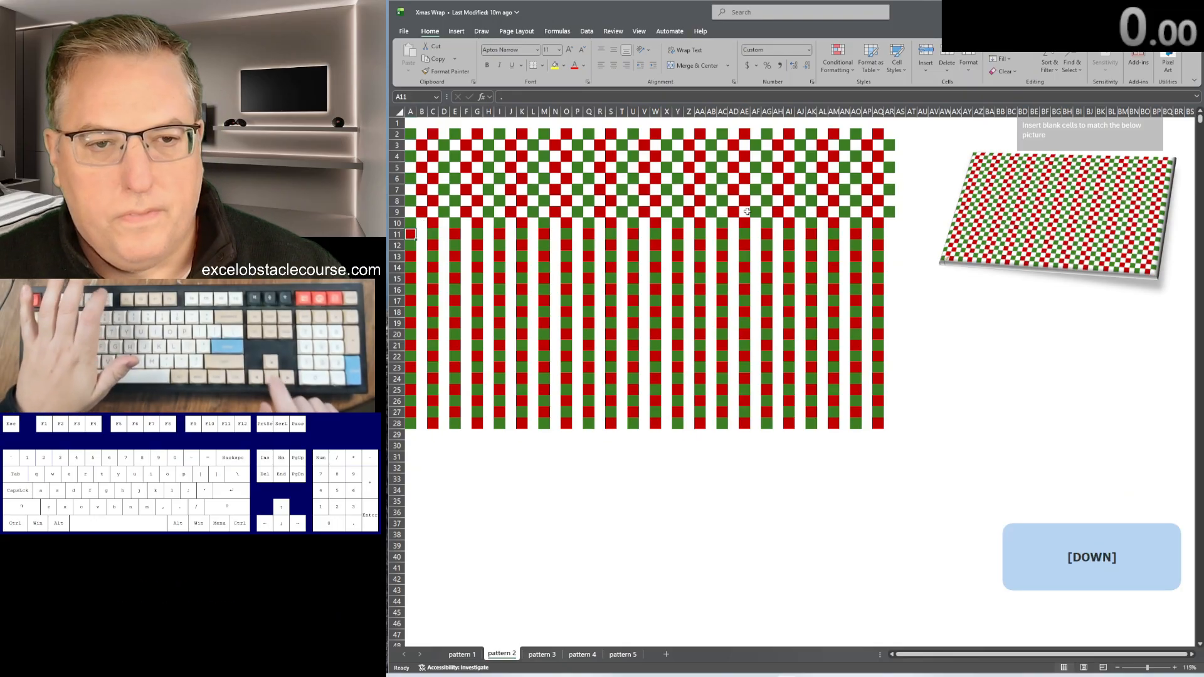
key("F4")
key("Down")
key("Down")
key("F4")
key("Down")
key("Down")
key("F4")
key("Down")
key("Down")
key("F4")
key("Down")
key("Down")
key("F4")
key("Down")
key("Down")
key("F4")
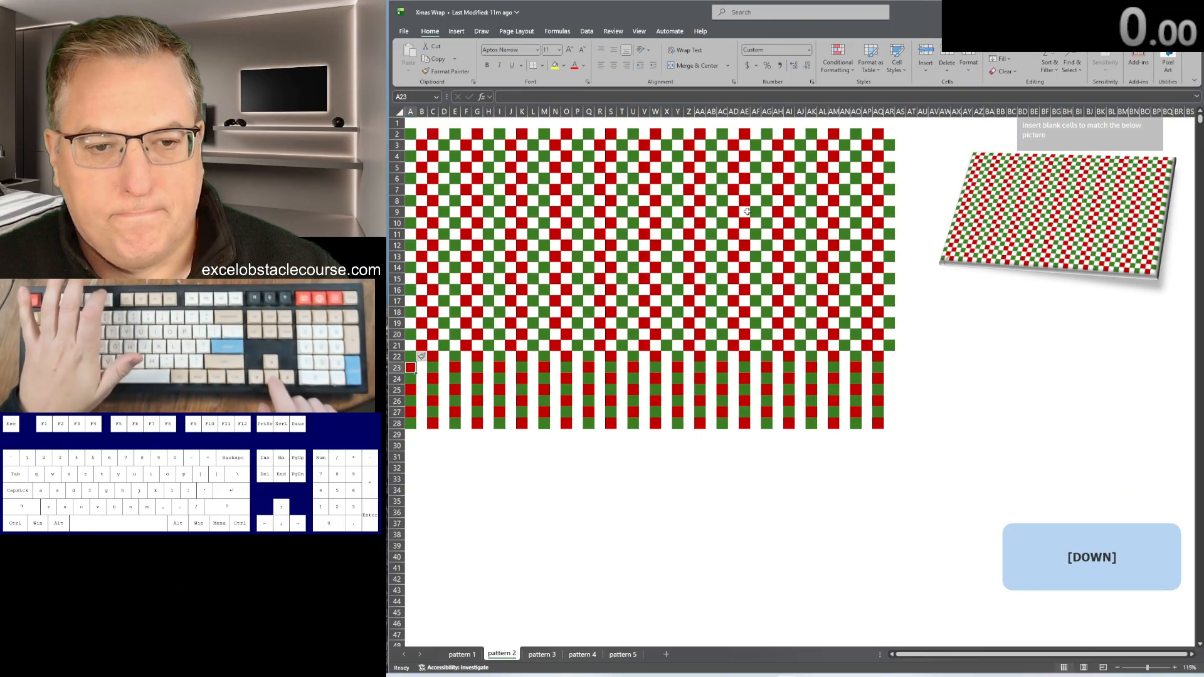
key("Down")
key("Down")
key("F4")
key("Down")
key("Down")
key("F4")
key("Down")
key("Down")
key("F4")
key("Down")
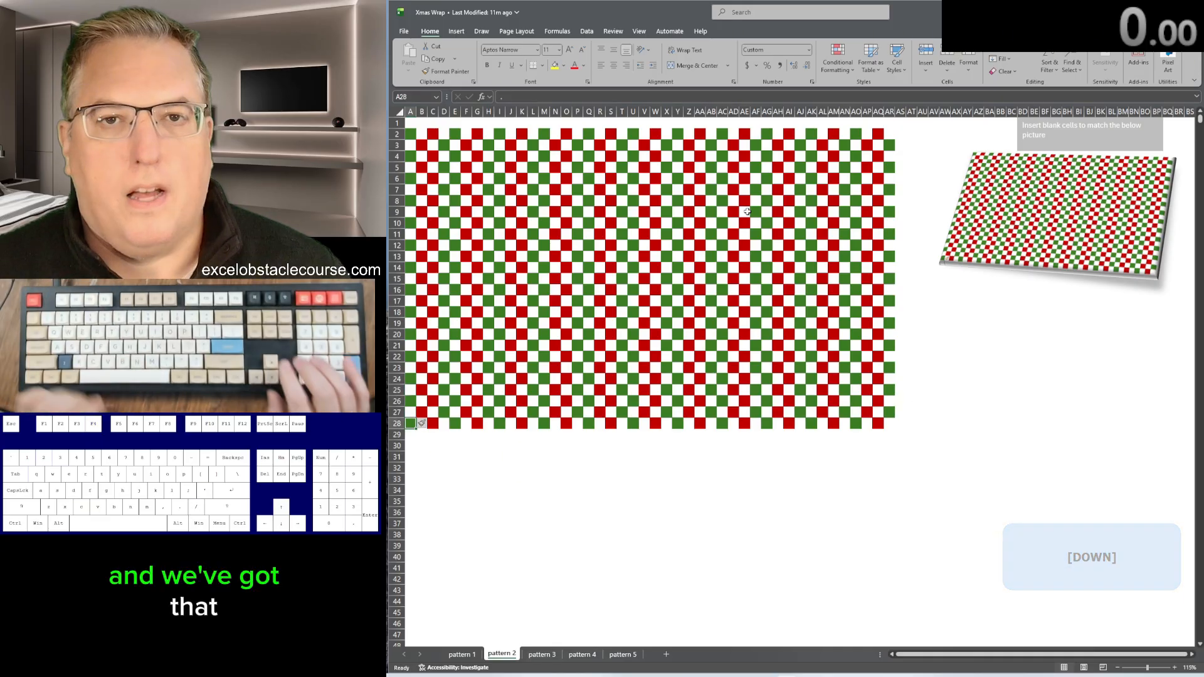
Step: On the pattern 3 sheet, copy the gold cell AX2 and select the whole pattern range A2:AR28
key("ctrl+Page_Down")
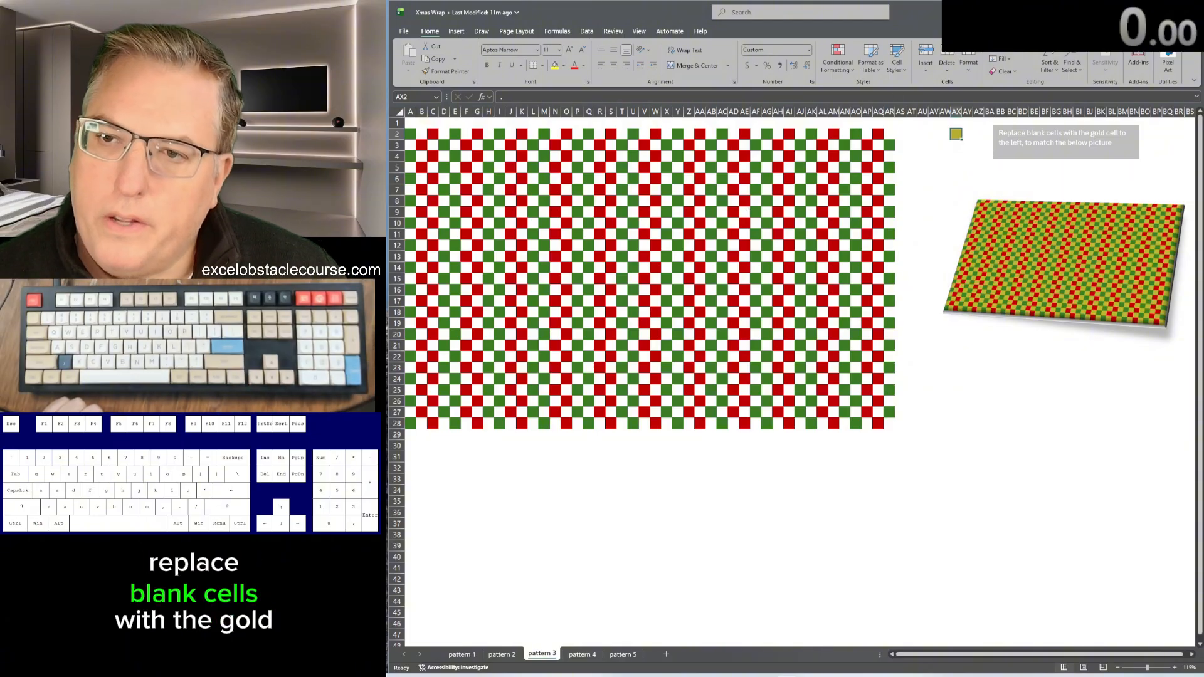
key("ctrl+c")
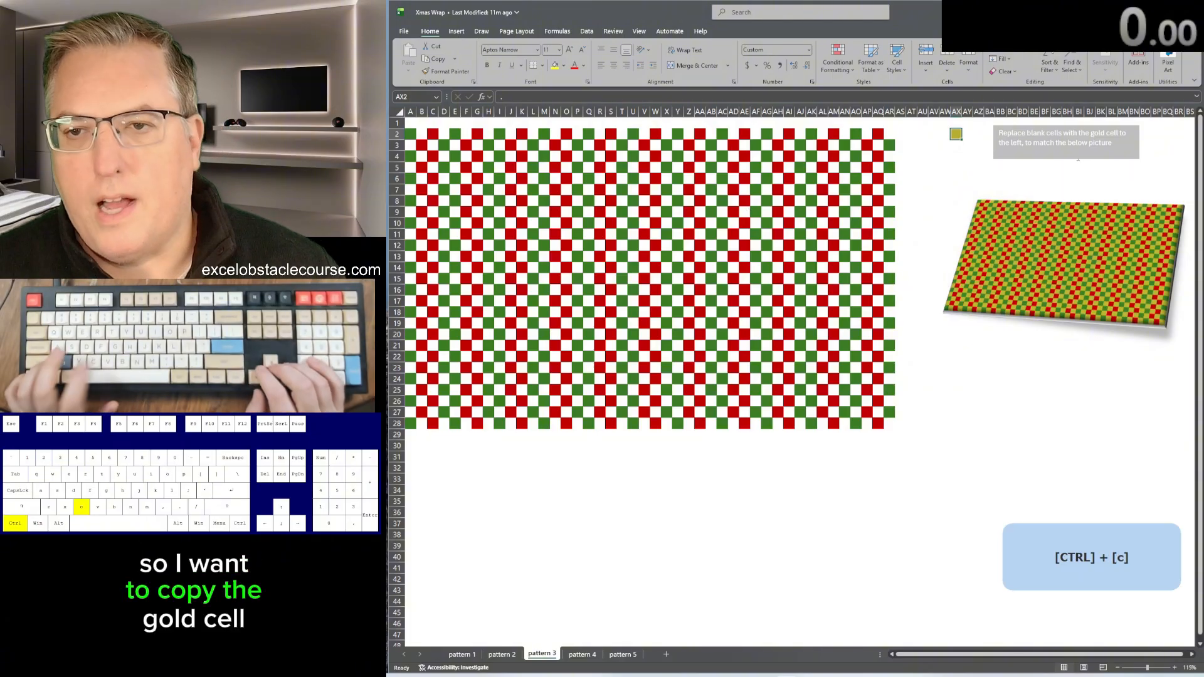
key("ctrl+Left")
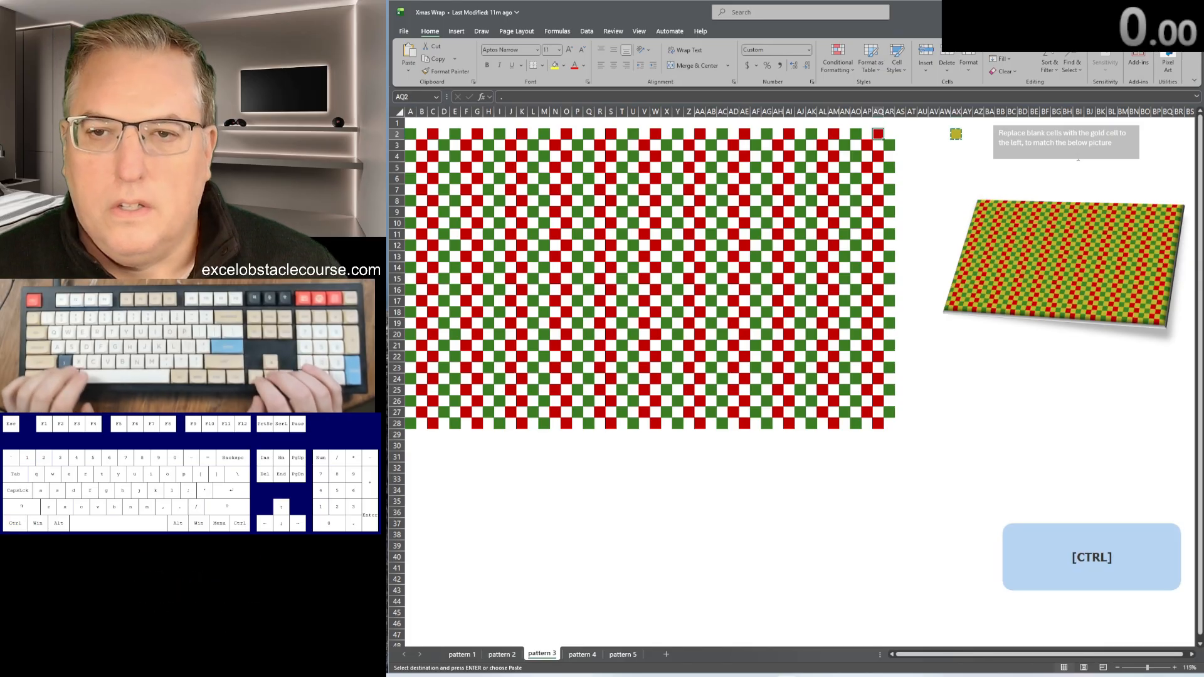
key("Right")
key("ctrl+a")
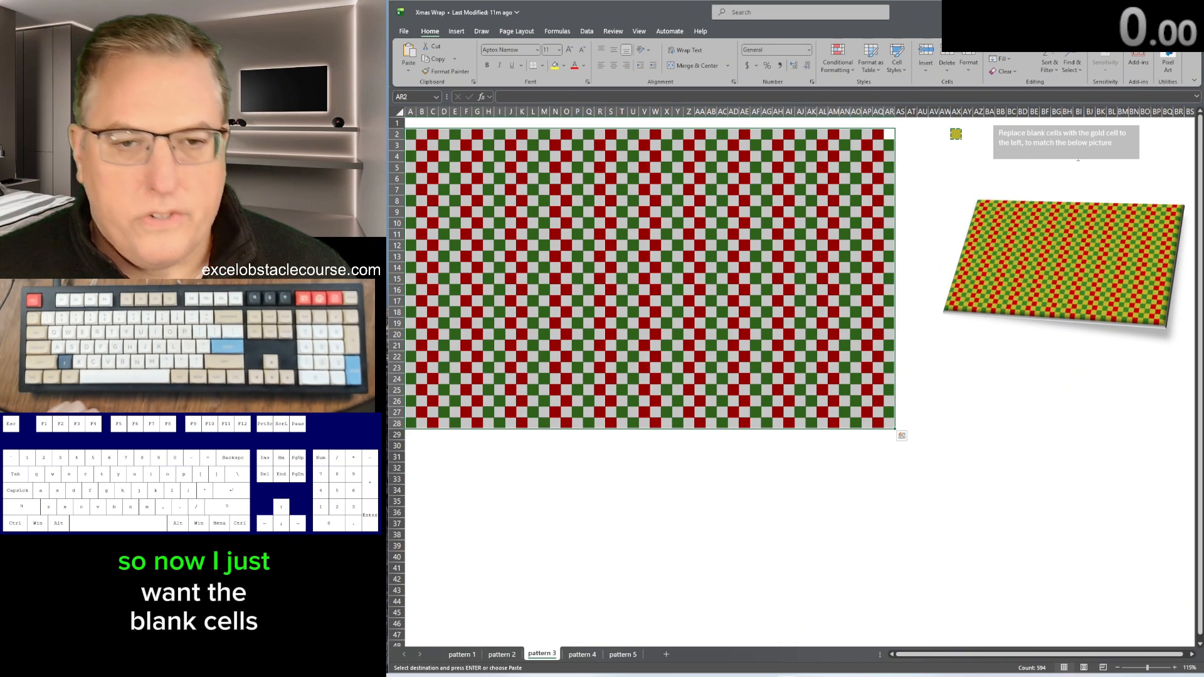
Step: Narrow the selection to the blank cells of the pattern and paste the gold cell into them
key("ctrl+g")
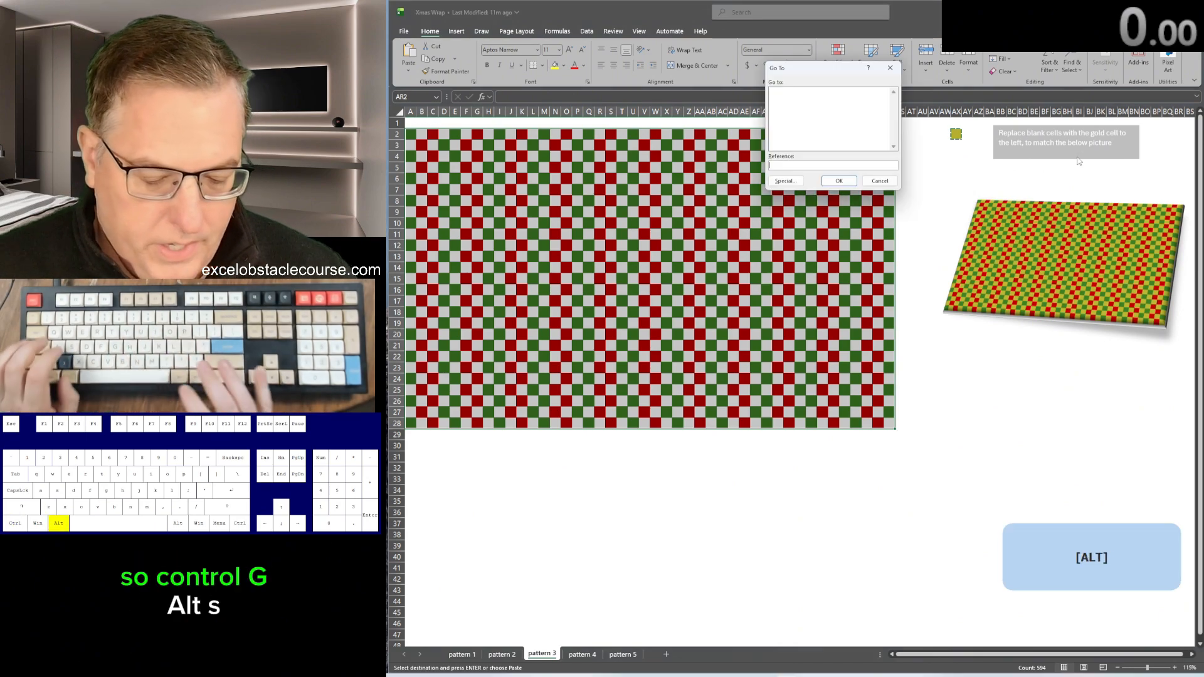
key("alt+s")
key("alt+k")
key("Return")
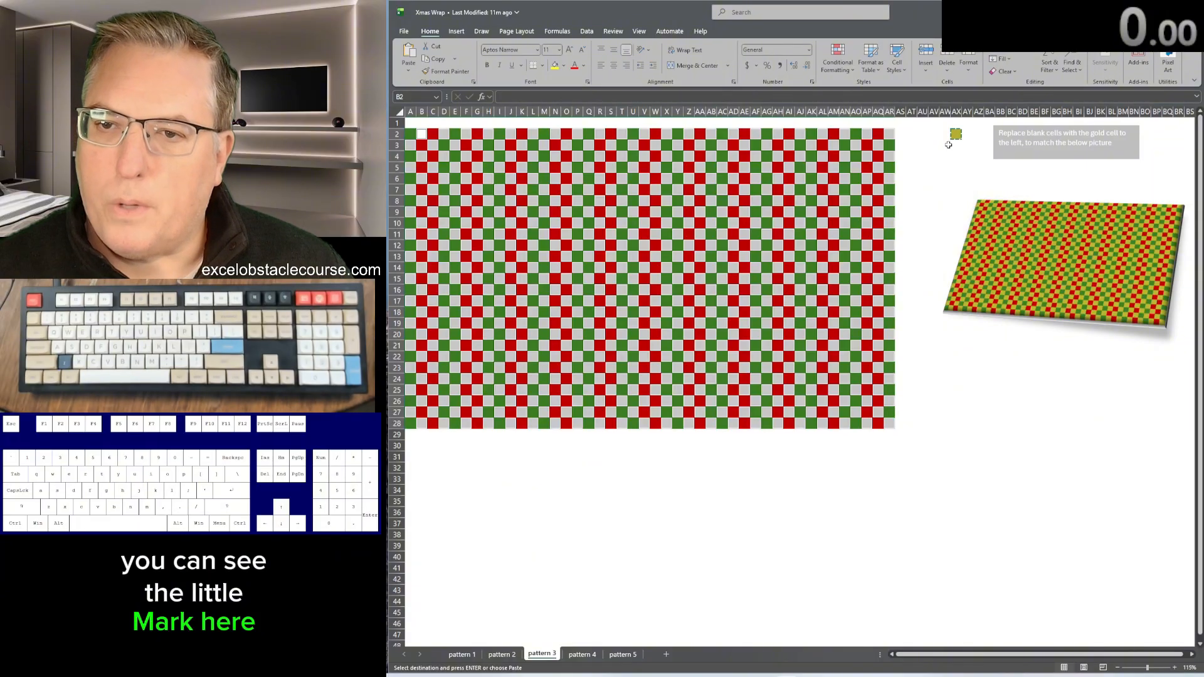
key("ctrl")
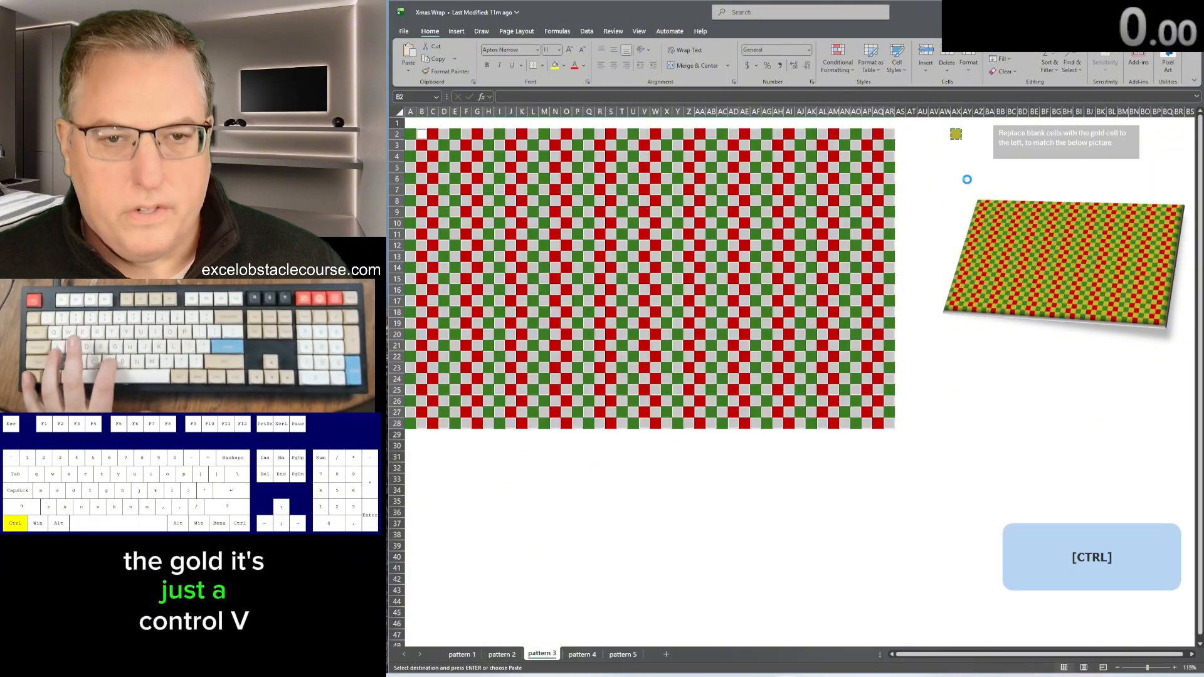
key("ctrl+v")
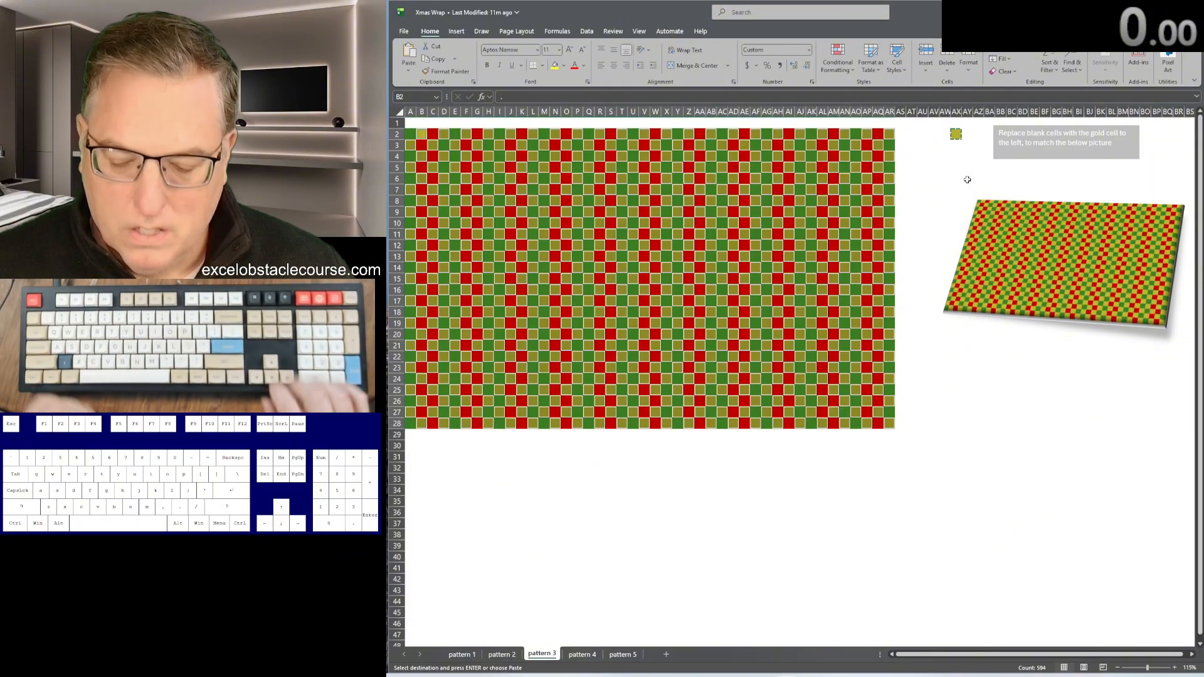
key("Left")
Step: On the pattern 4 sheet, move the whole block A2:AR28 one column over to B2
key("ctrl+Page_Down")
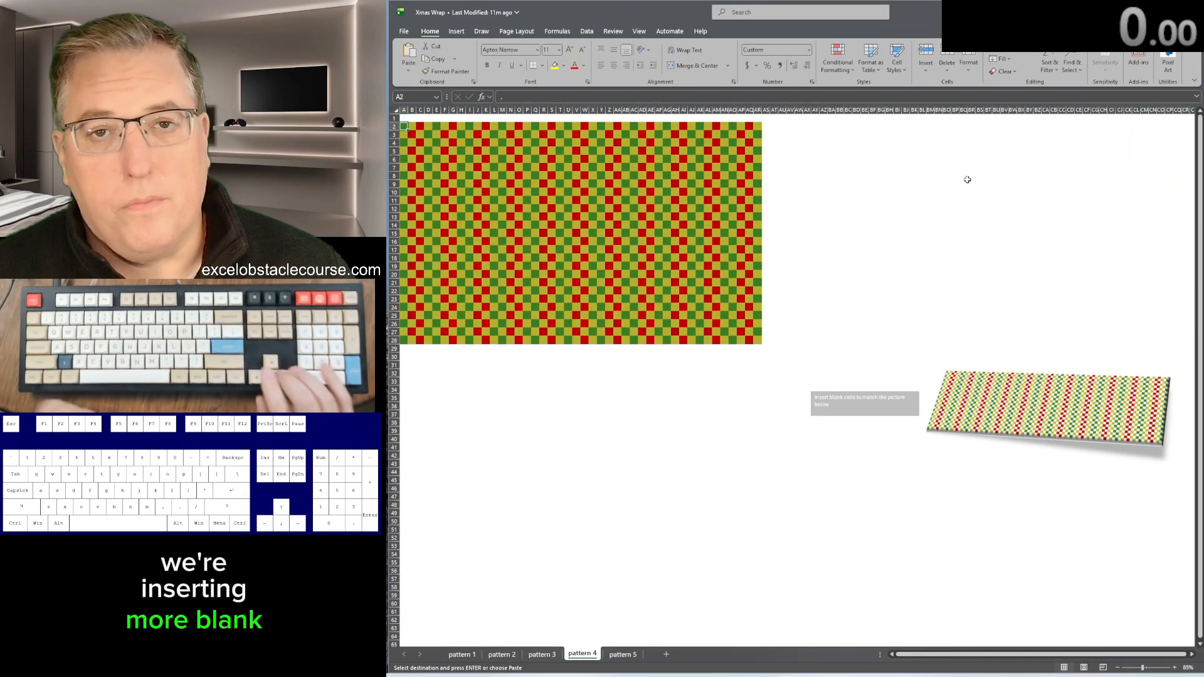
key("Right")
key("ctrl+shift+End")
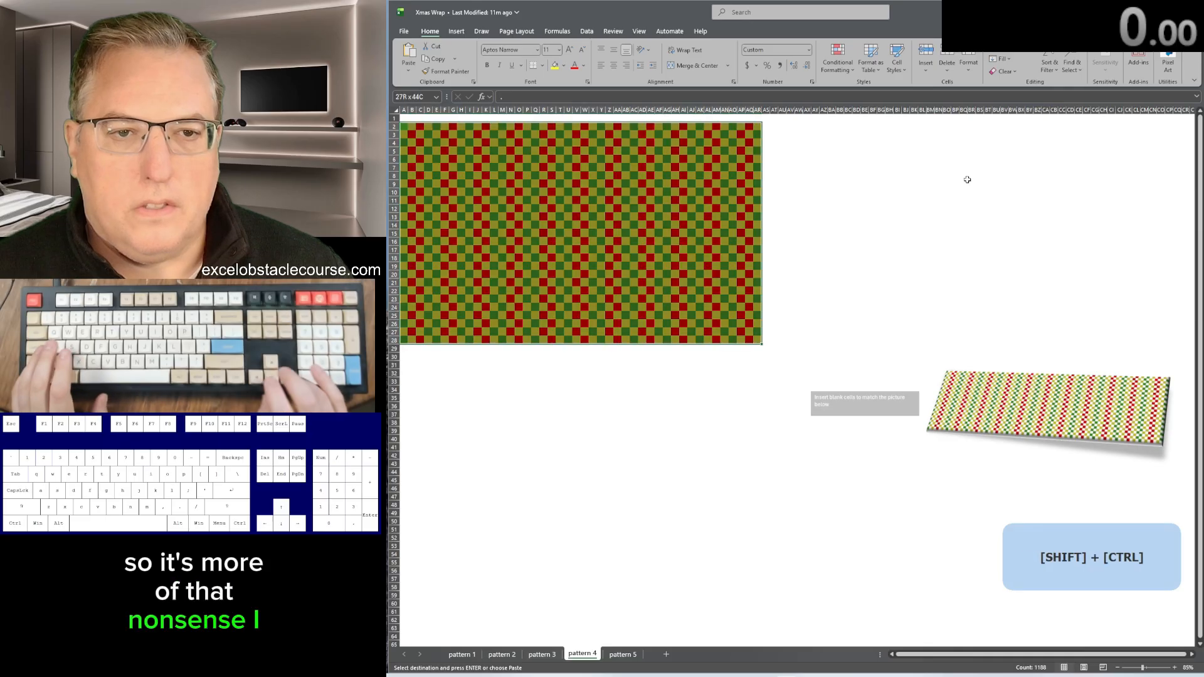
key("Right")
key("ctrl+v")
Step: Insert a column of blank cells at C2:C28, shifting the pattern cells right
key("Right")
key("ctrl+Down")
key("Left")
key("Left")
key("ctrl+shift+Up")
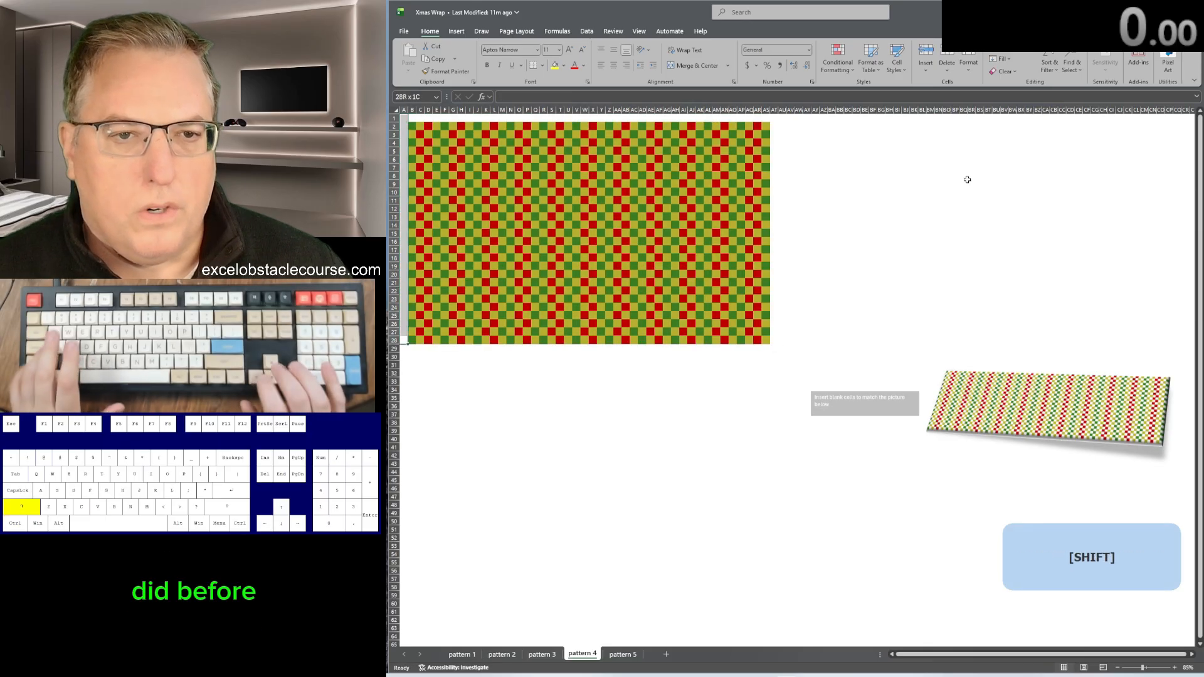
key("ctrl+x")
key("ctrl+Up")
key("ctrl+plus")
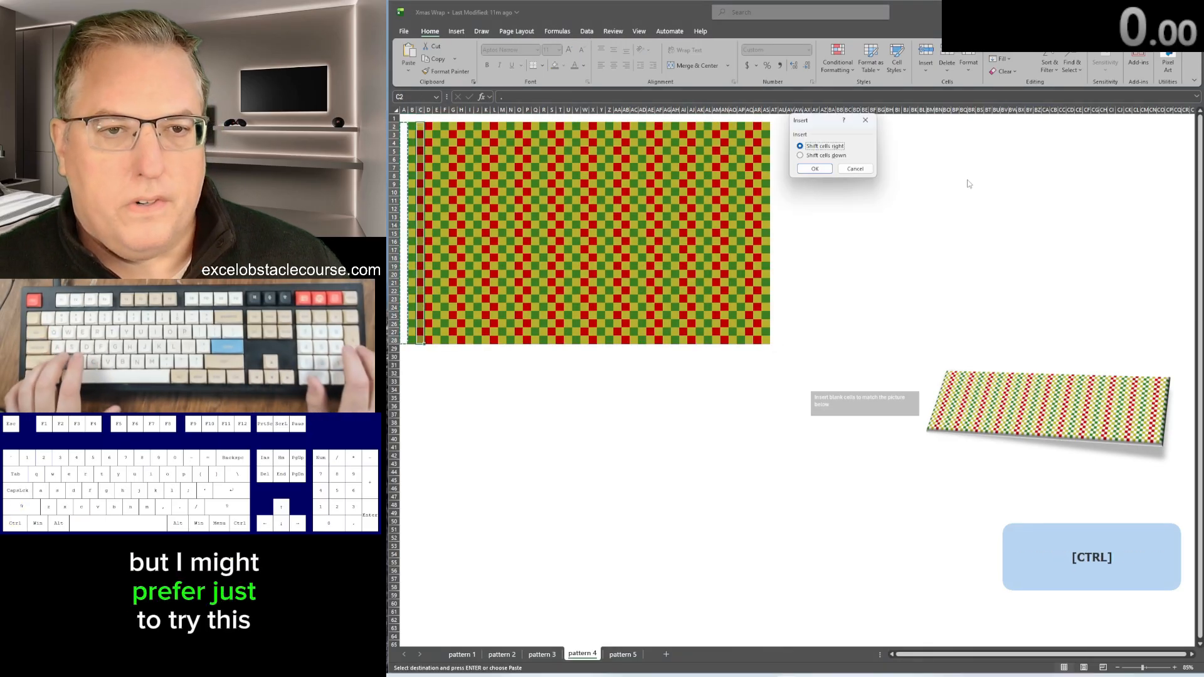
key("Return")
Step: Insert another column of blank cells at E2:E28, shifting the pattern cells right
key("Right")
key("Right")
key("ctrl+plus")
key("Return")
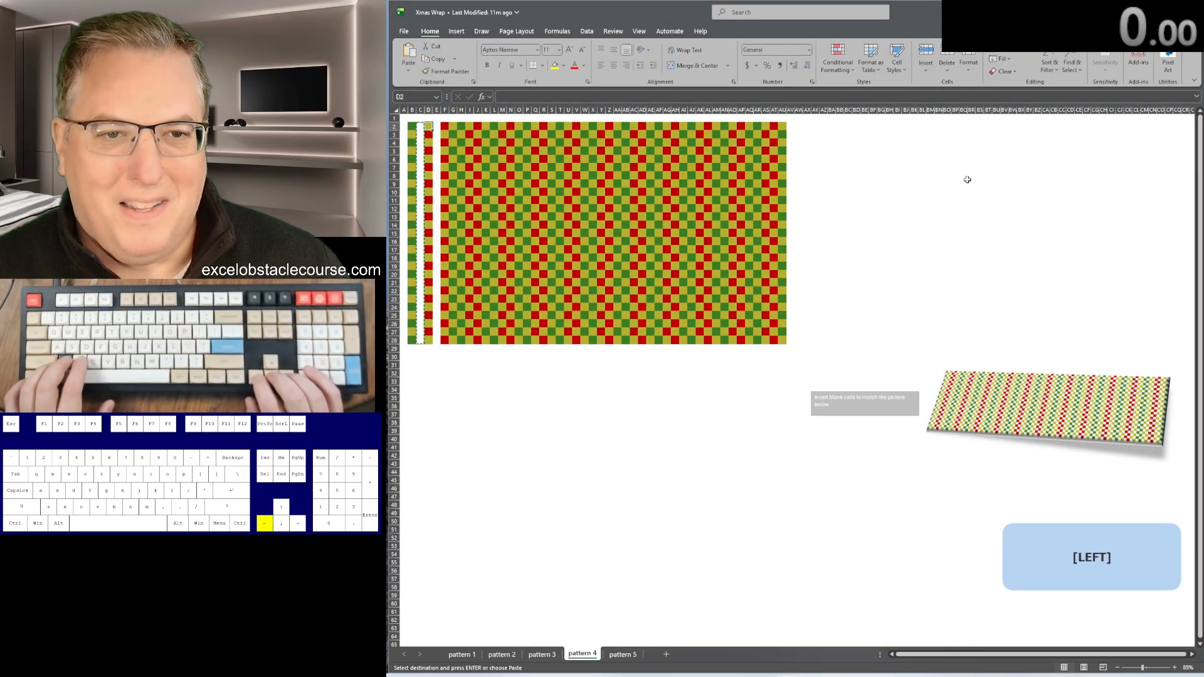
key("Left")
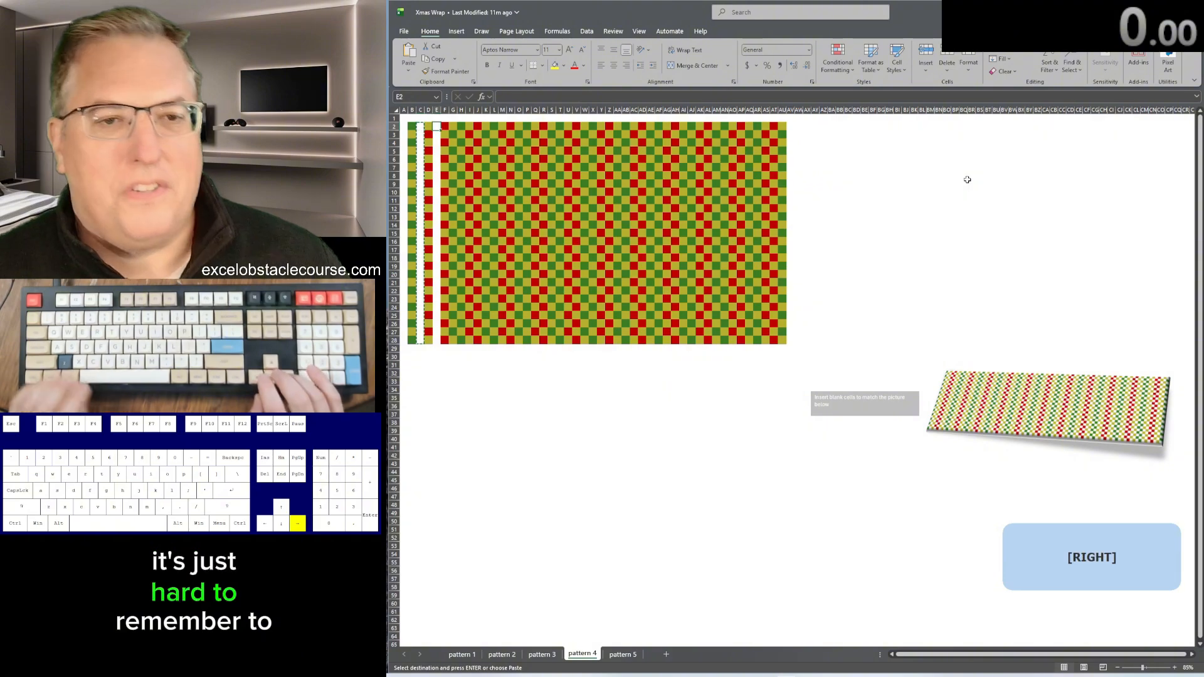
Step: Cut the block G2:AU28 and paste it one column over at H2
key("ctrl+shift+Down")
key("ctrl+shift+Right")
key("ctrl+x")
key("Right")
key("ctrl+v")
Step: Cut the block I2:AV28 and paste it one column over at J2
key("Right")
key("ctrl+shift+Down")
key("ctrl+shift+Right")
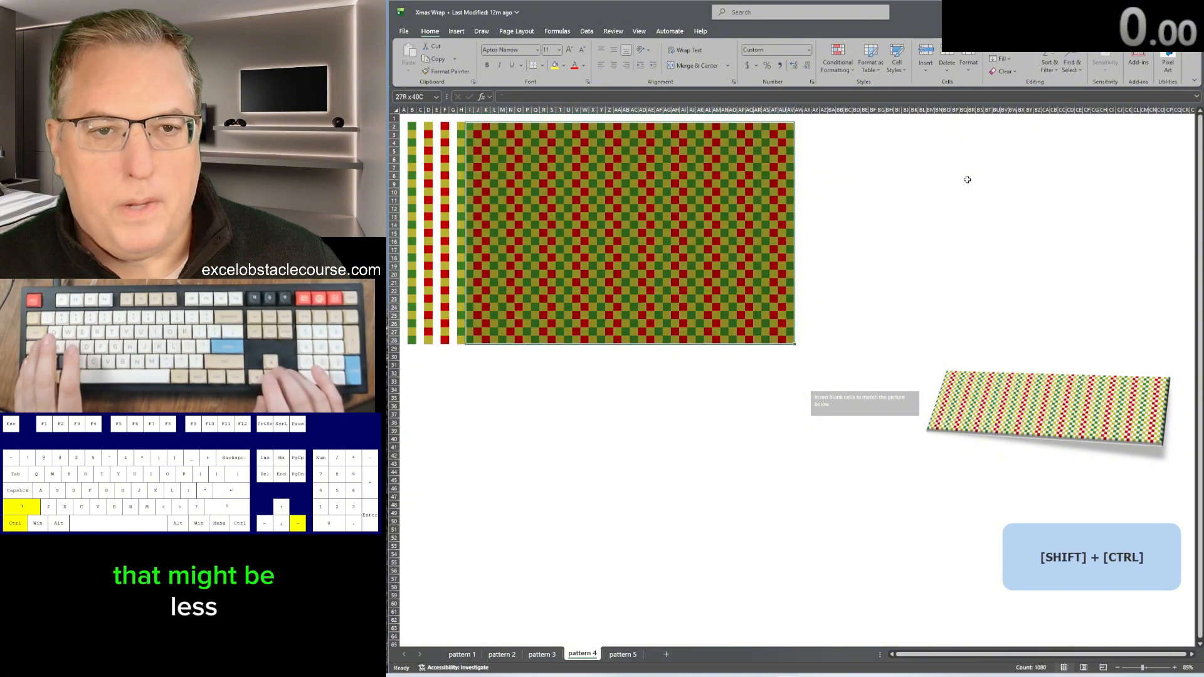
key("ctrl+x")
key("Right")
key("ctrl+v")
Step: Cut the block K2:AW28 and paste it one column over at L2
key("Right")
key("ctrl+shift+Right")
key("ctrl+shift+Down")
key("ctrl+x")
key("Right")
key("ctrl+v")
Step: Cut the block M2:AX28 and paste it one column over at N2
key("Right")
key("ctrl+shift+Right")
key("ctrl+shift+Down")
key("ctrl+x")
key("Right")
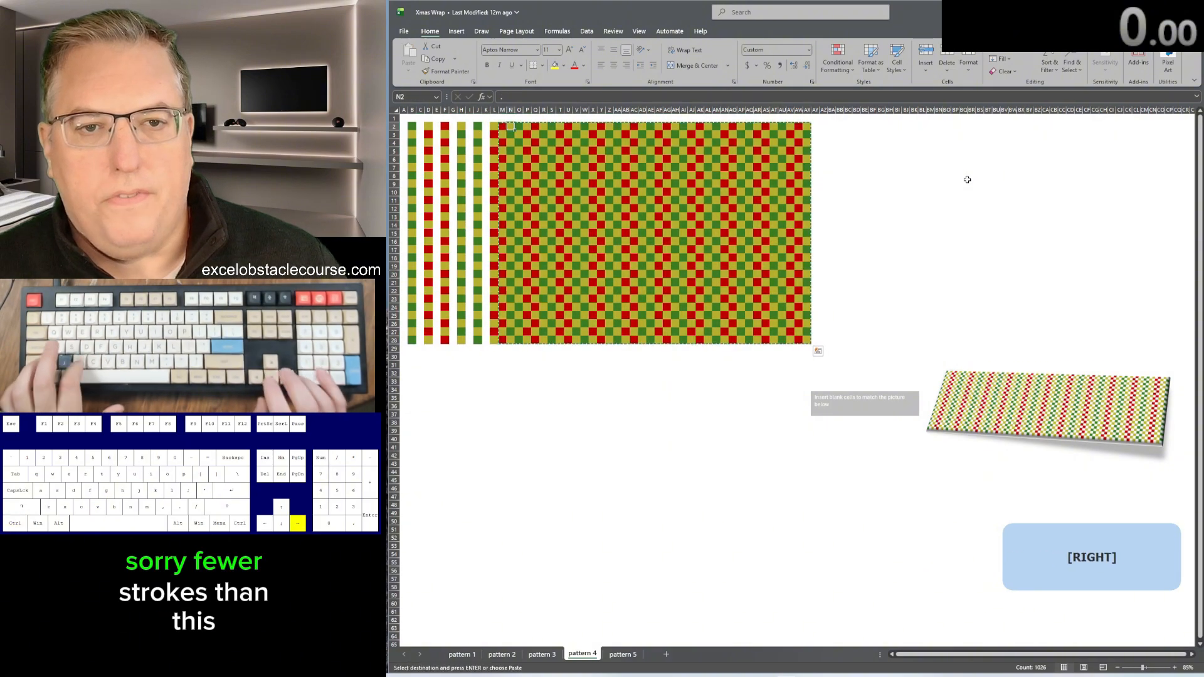
key("ctrl+v")
Step: Cut the block O2:AY28 and paste it one column over at P2
key("Right")
key("ctrl+shift+Right")
key("ctrl+shift+Down")
key("ctrl+x")
key("Right")
key("ctrl+v")
Step: Cut the block Q2:AZ28 and paste it one column over at R2
key("Right")
key("ctrl+shift+Right")
key("ctrl+shift+Down")
key("ctrl+x")
key("Right")
key("ctrl+v")
Step: Cut the block S2:BA28 and paste it one column over at T2
key("Right")
key("ctrl+shift+Right")
key("ctrl+shift+Down")
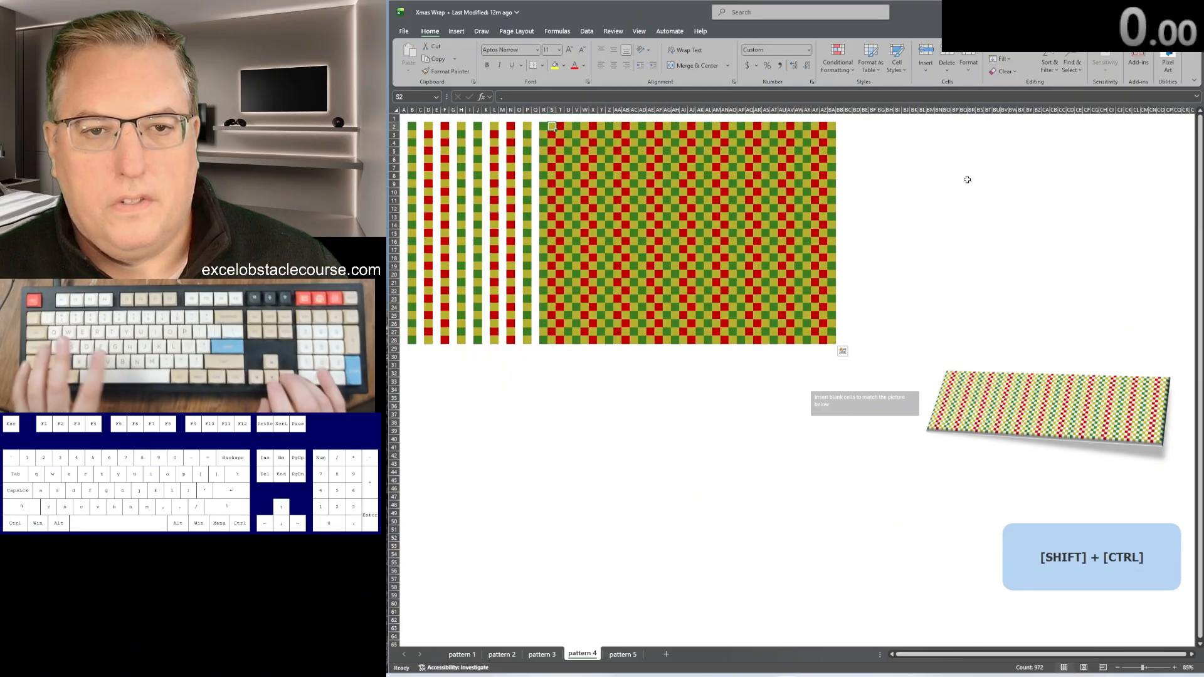
key("ctrl+x")
key("Right")
key("ctrl+v")
Step: Cut the block U2:BB28 and paste it one column over at V2
key("Right")
key("ctrl+shift+Right")
key("ctrl+shift+Down")
key("ctrl+x")
key("Right")
key("ctrl+v")
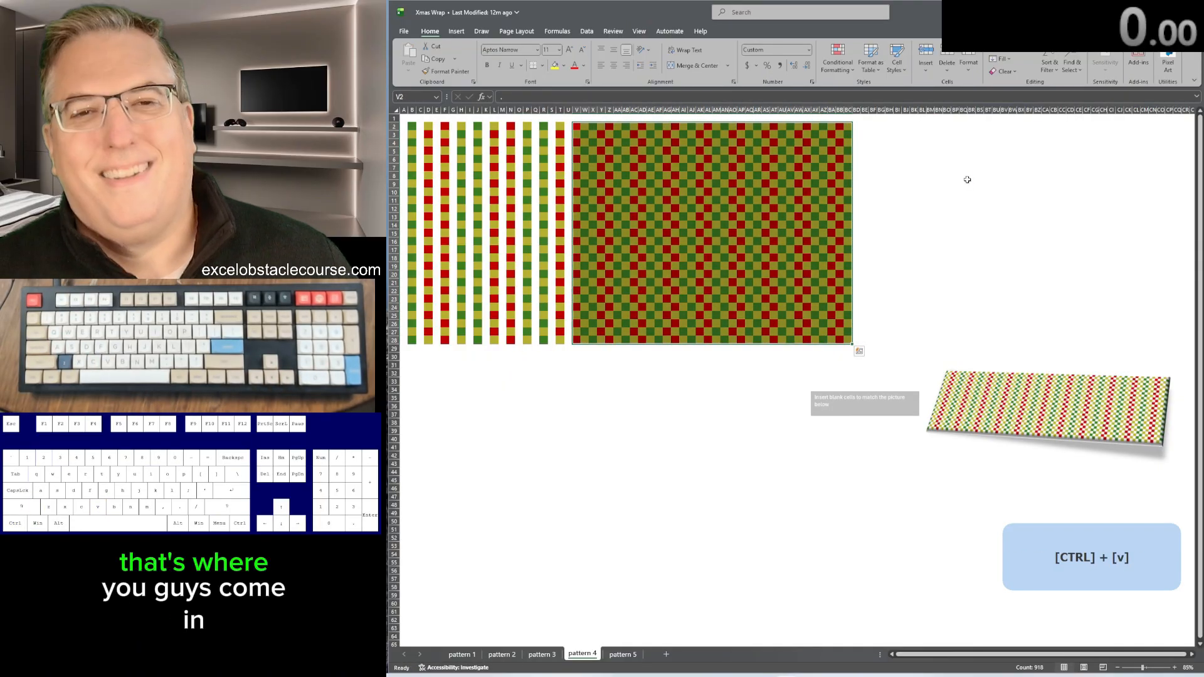
key("Right")
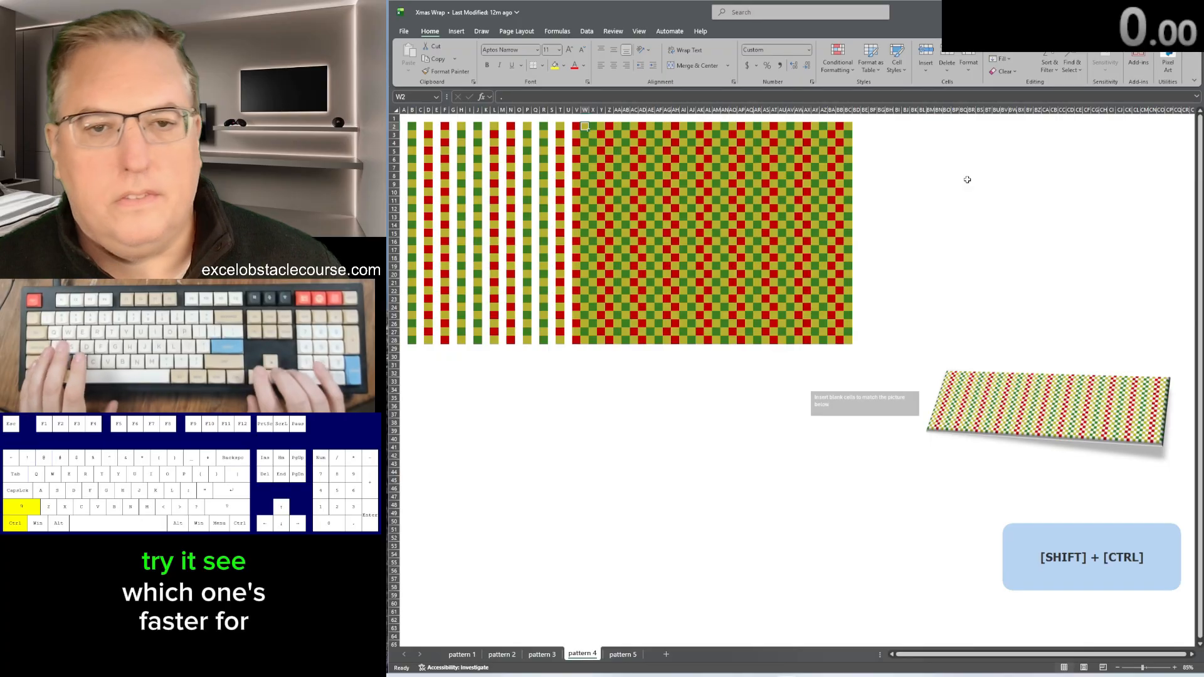
Step: Cut the block W2:BC28 and paste it one column over at X2
key("ctrl+shift+Right")
key("ctrl+shift+Down")
key("Right")
key("ctrl+v")
Step: Cut the block Y2:BD28 and paste it one column over at Z2
key("Right")
key("ctrl+shift+Right")
key("ctrl+shift+Down")
key("ctrl+x")
key("Right")
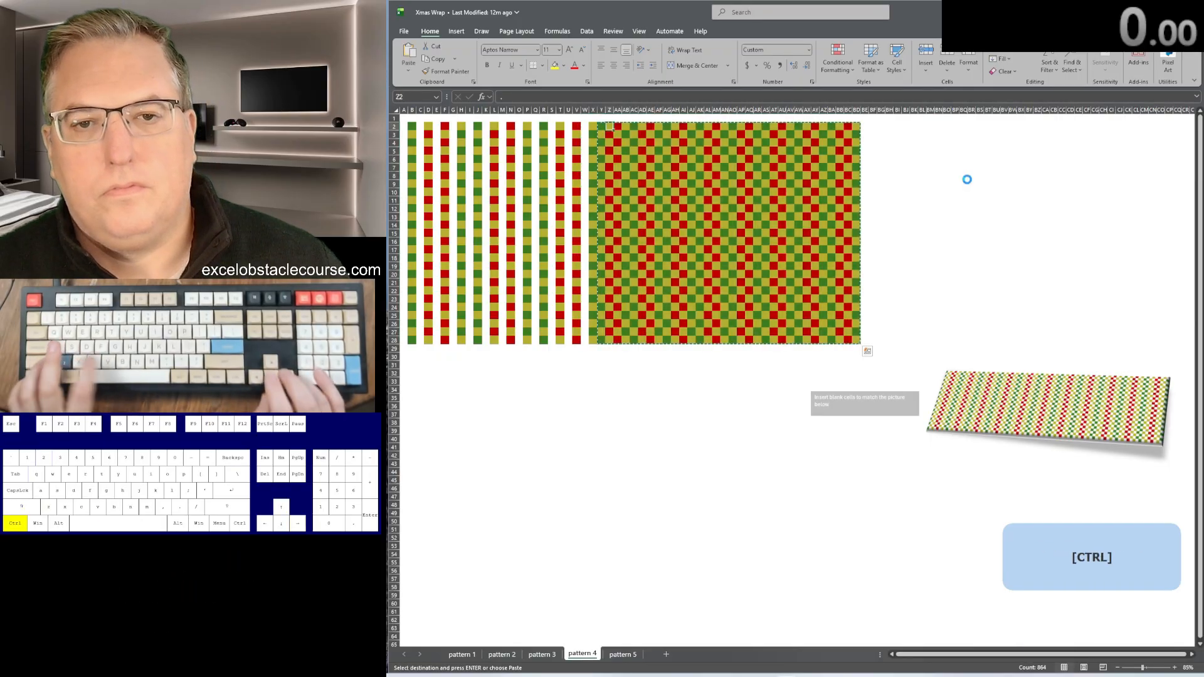
key("ctrl+v")
Step: Cut the block AA2:BE28 and paste it one column over at AB2
key("Right")
key("ctrl+shift+Right")
key("ctrl+shift+Down")
key("ctrl+x")
key("Right")
key("ctrl+v")
Step: Cut the block AC2:BF28 and paste it one column over at AD2
key("Right")
key("ctrl+shift+Right")
key("ctrl+shift+Down")
key("ctrl+x")
key("Right")
key("ctrl+v")
Step: Cut the block AE2:BG28 and paste it one column over at AF2
key("Right")
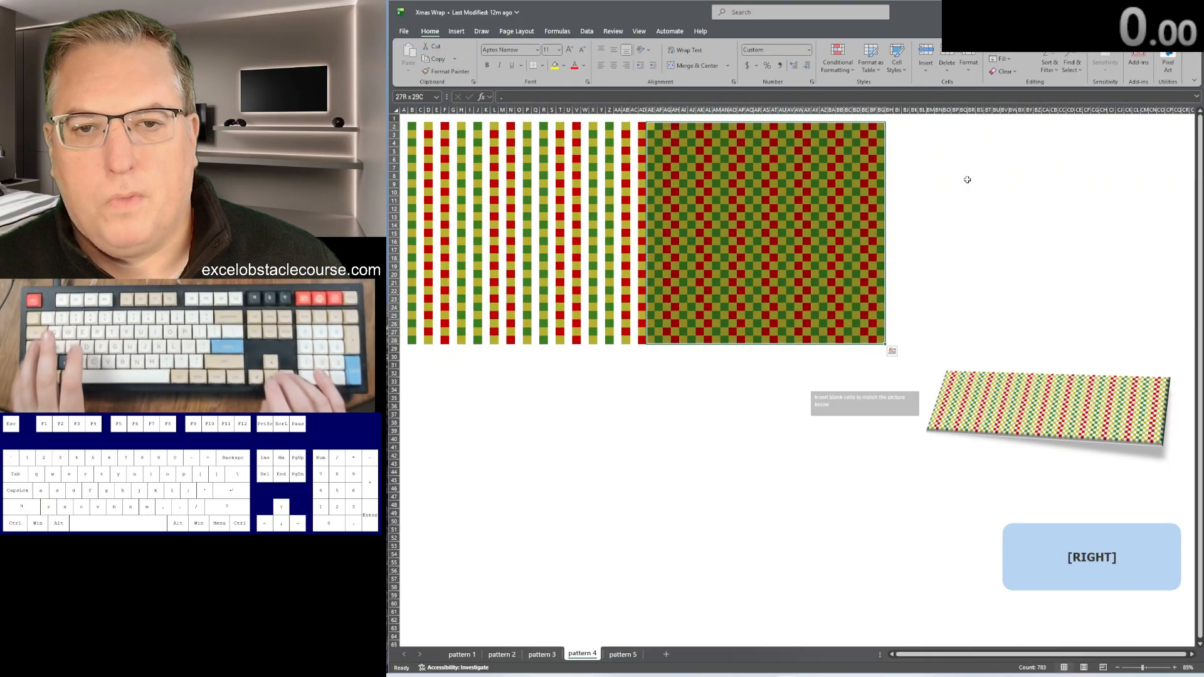
key("ctrl+shift+Right")
key("ctrl+shift+Down")
key("ctrl+x")
key("Right")
key("ctrl+v")
Step: Cut the block AG2:BH28 and paste it one column over at AH2
key("Right")
key("ctrl+shift+Right")
key("ctrl+shift+Down")
key("ctrl+x")
key("Right")
key("ctrl+v")
Step: Cut the block AI2:BI28 and paste it one column over at AJ2
key("Right")
key("ctrl+shift+Right")
key("ctrl+shift+Down")
key("ctrl+x")
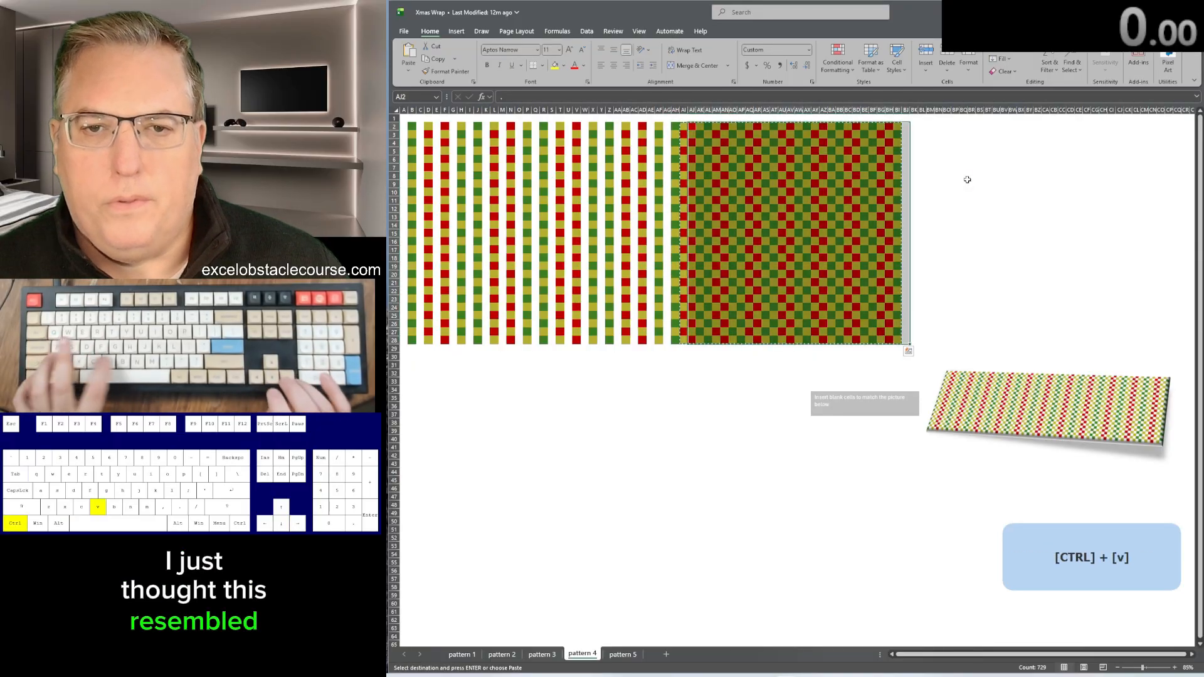
key("Right")
key("ctrl+v")
Step: Cut the block AK2:BJ28 and paste it one column over at AL2
key("Right")
key("ctrl+shift+Right")
key("ctrl+shift+Down")
key("ctrl+x")
key("Right")
key("Left")
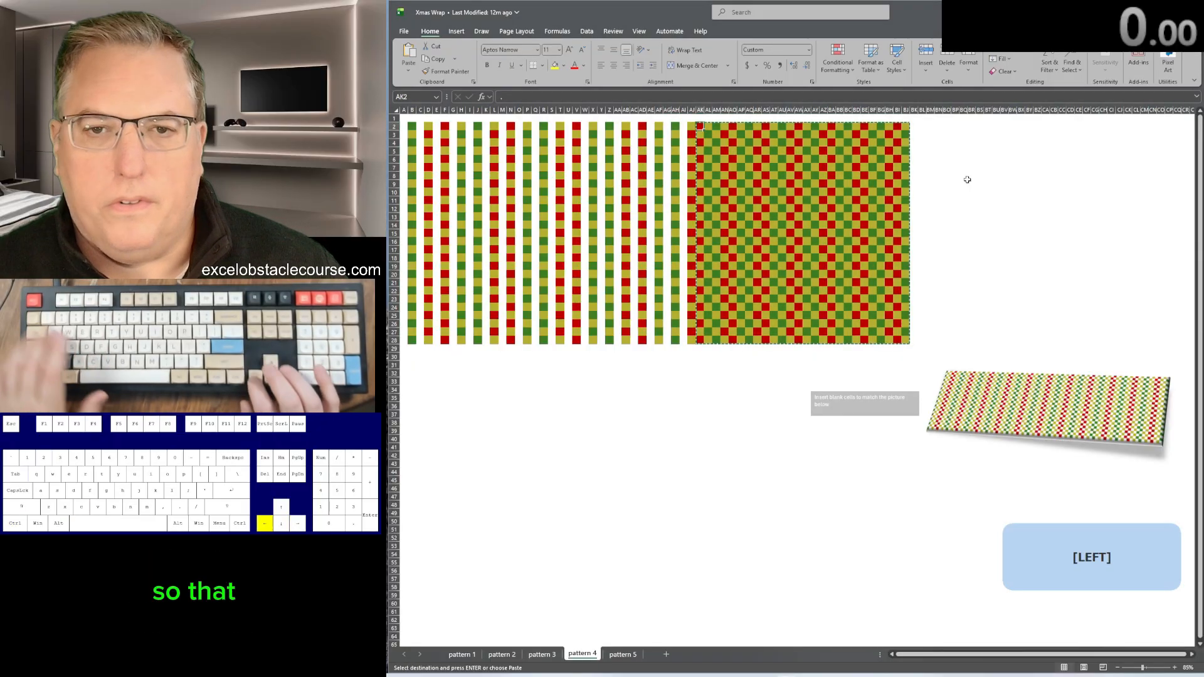
key("Right")
key("ctrl+v")
Step: Cut the block AM2:BK28 and paste it one column over at AN2
key("Right")
key("ctrl+shift+Right")
key("ctrl+shift+Down")
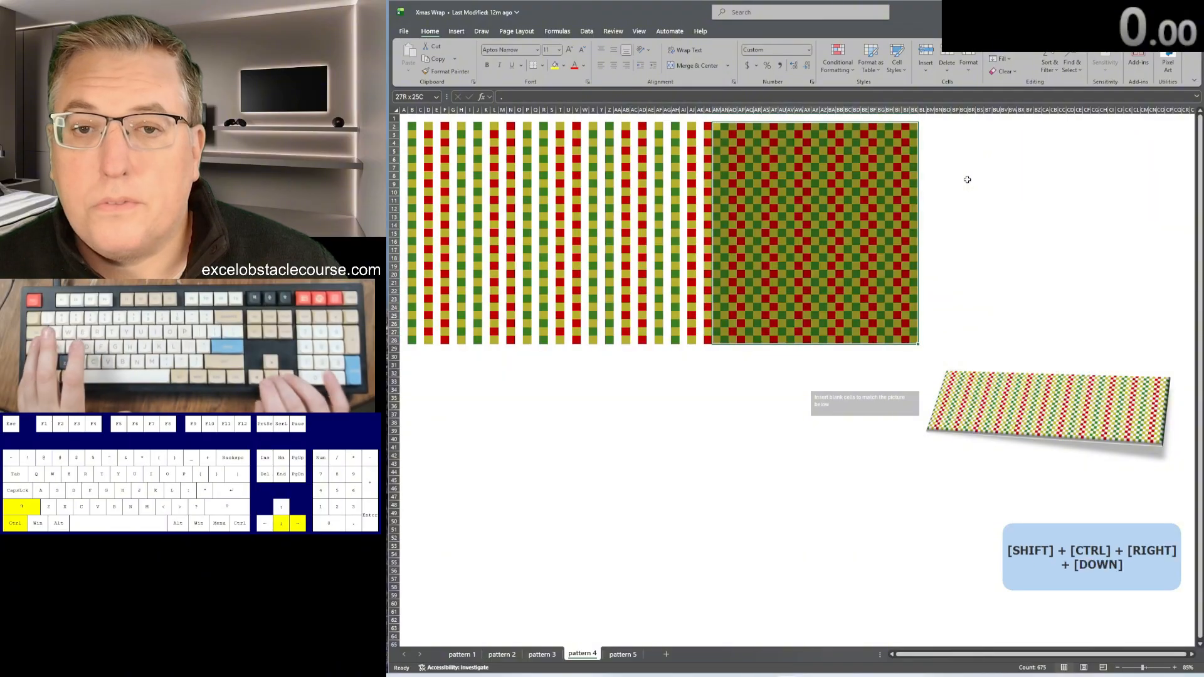
key("ctrl+x")
key("Right")
key("ctrl+v")
Step: Cut the block AO2:BL28 and paste it one column over at AP2
key("Right")
key("ctrl+shift+Right")
key("ctrl+shift+Down")
key("ctrl+x")
key("Right")
key("ctrl+v")
Step: Cut the block AQ2:BM28 and paste it one column over at AR2
key("Right")
key("ctrl+shift+Right")
key("ctrl+shift+Down")
key("ctrl+x")
key("Right")
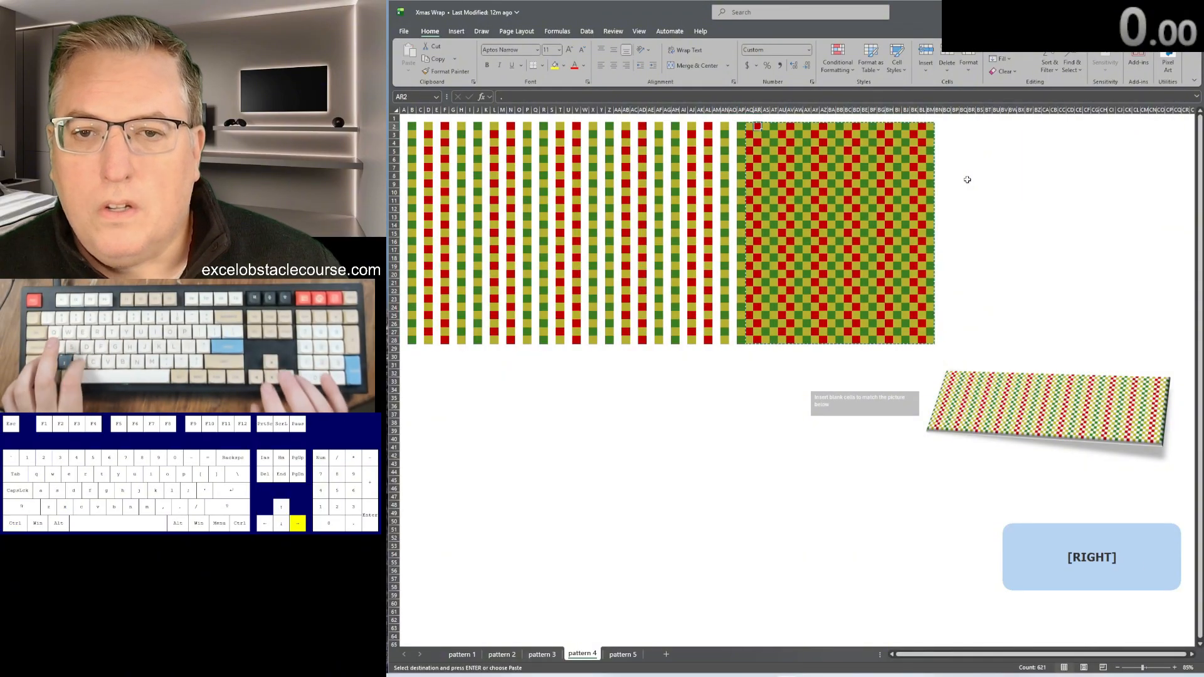
key("ctrl+v")
Step: Cut and paste the block AS2:BN28 one column over at AT2, and AU2:BO28 one column over at AV2
key("Right")
key("ctrl+shift+Right")
key("ctrl+shift+Down")
key("ctrl+x")
key("Right")
key("ctrl+v")
key("ctrl+v")
Step: Cut the block AW2:BP28 and paste it one column over at AX2
key("Right")
key("ctrl+shift+Right")
key("ctrl+shift+Down")
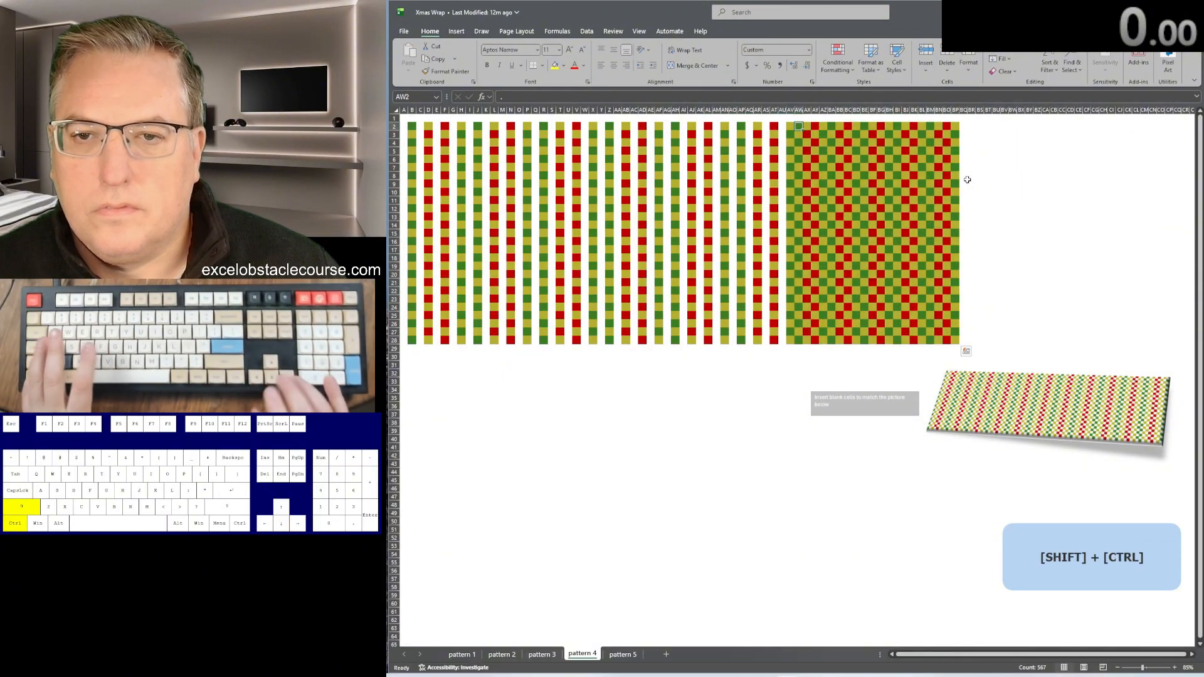
key("ctrl+x")
key("Right")
key("ctrl+v")
Step: Cut and paste the block AY2:BQ28 one column over at AZ2, and BA2:BR28 one column over at BB2
key("Right")
key("ctrl+shift+Right")
key("ctrl+shift+Down")
key("ctrl+x")
key("Right")
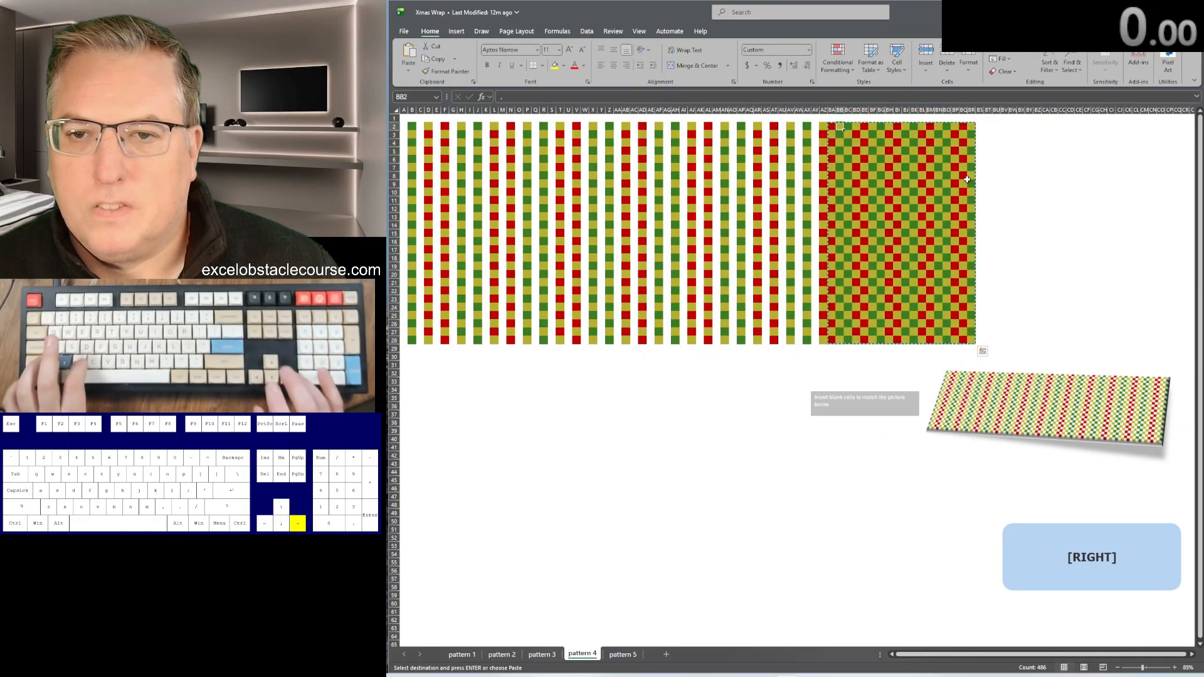
key("ctrl+v")
Step: Cut the block BC2:BS28 and paste it one column over at BD2
key("Right")
key("ctrl+shift+Right")
key("ctrl+shift+Down")
key("ctrl+x")
key("Right")
key("ctrl+v")
Step: Cut the block BE2:BT28 and paste it one column over at BF2
key("Right")
key("ctrl+shift+Right")
key("ctrl+shift+Down")
key("ctrl+x")
key("Right")
key("ctrl+v")
Step: Cut the block BG2:BU28 and paste it one column over at BH2
key("Right")
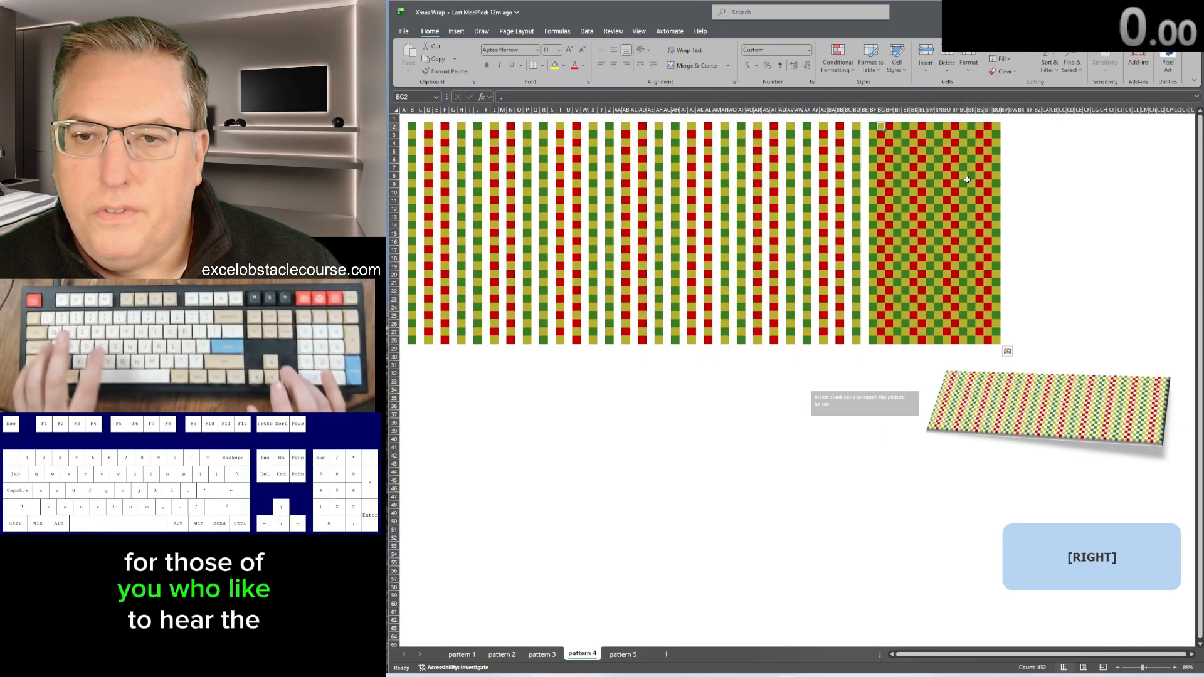
key("ctrl+shift+Right")
key("ctrl+shift+Down")
key("ctrl+x")
key("Right")
key("ctrl+v")
Step: Cut the block BI2:BV28 and paste it one column over at BJ2
key("Right")
key("ctrl+shift+Right")
key("ctrl+shift+Down")
key("ctrl+x")
key("Right")
key("ctrl+v")
Step: Try to move the block BK2:BW28 one column over to BL2
key("Right")
key("ctrl+shift+Right")
key("ctrl+shift+Down")
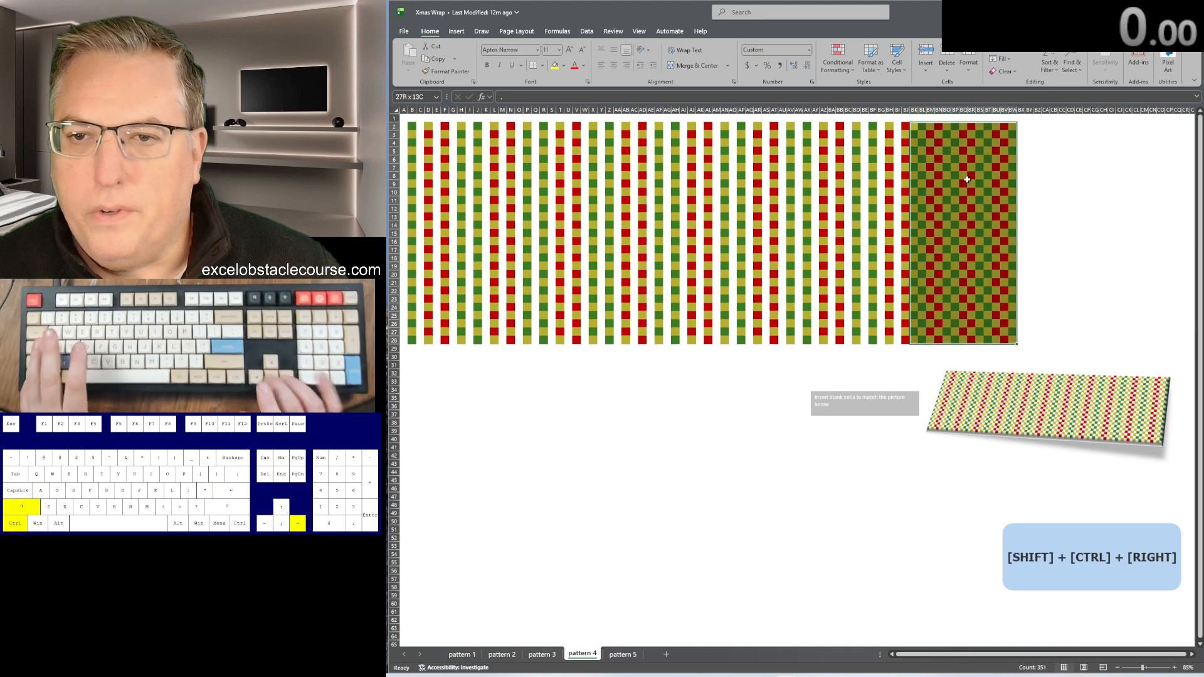
key("ctrl+v")
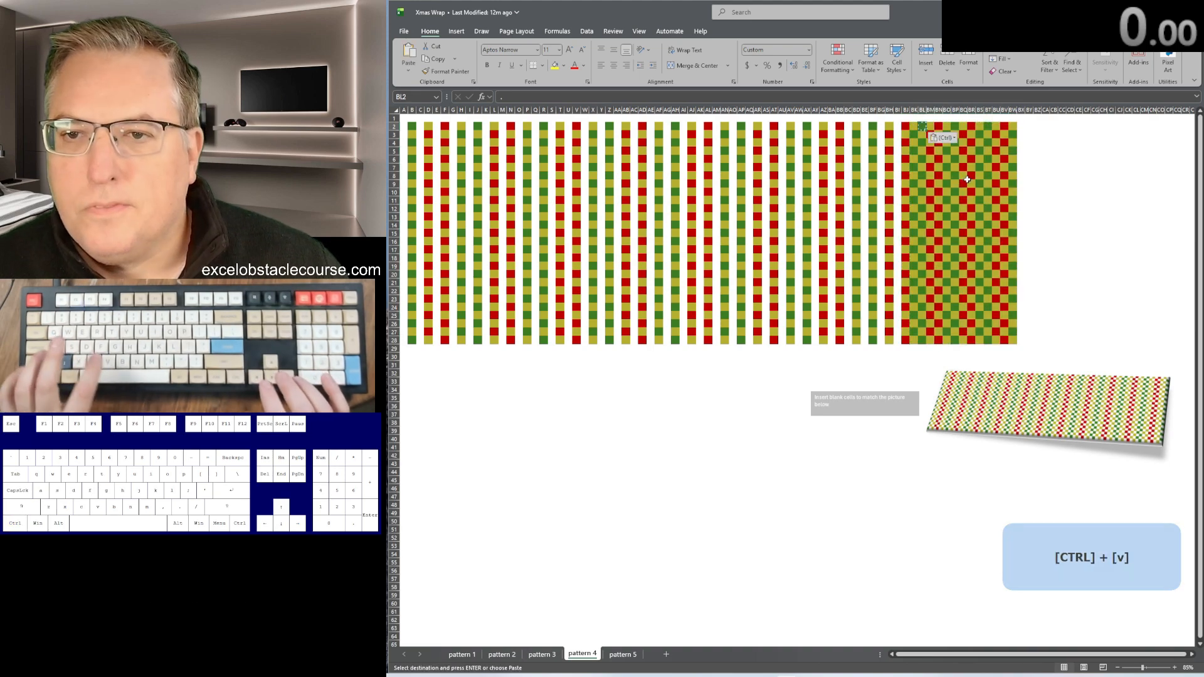
Step: Cut the block BK2:BW28 and paste it one column over at BL2
key("Left")
key("ctrl+shift+Right")
key("ctrl+shift+Down")
key("ctrl+x")
key("Right")
key("ctrl+v")
Step: Cut the block BM2:BX28 and paste it one column over at BN2
key("Right")
key("ctrl+shift+Right")
key("ctrl+shift+Down")
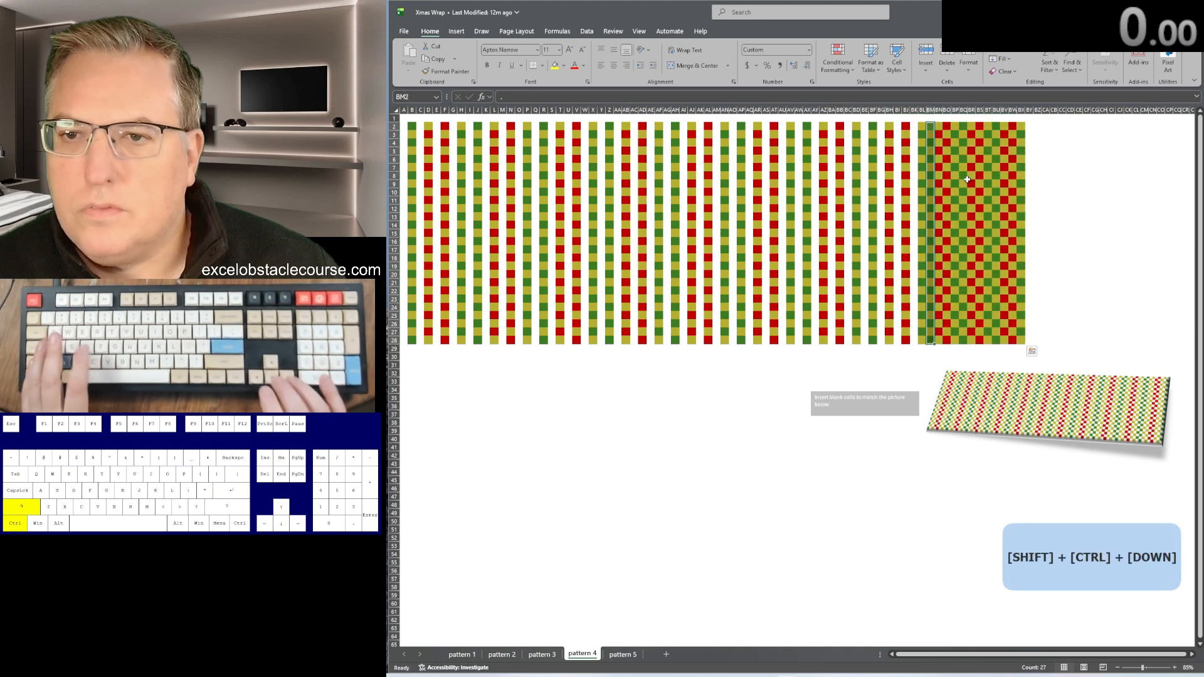
key("ctrl+x")
key("Right")
key("ctrl+v")
Step: Cut the block BO2:BY28 and paste it one column over at BP2
key("Right")
key("ctrl+shift+Right")
key("ctrl+shift+Down")
key("ctrl+x")
key("Right")
key("ctrl+v")
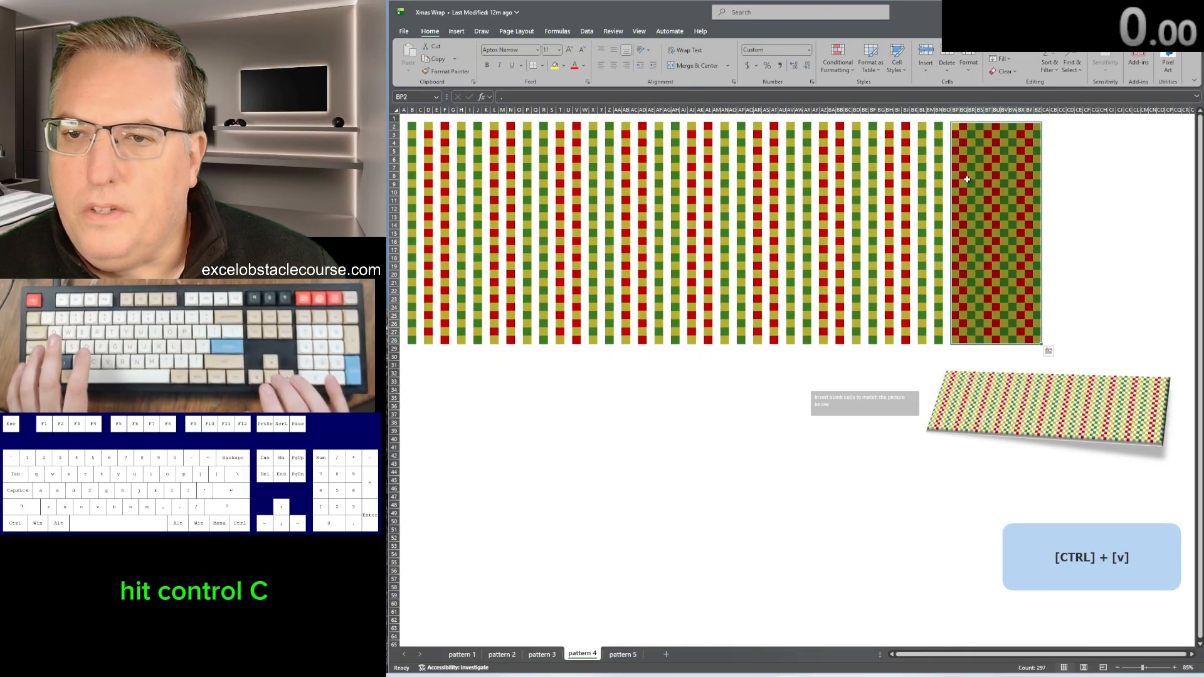
Step: Cut the block BQ2:BZ28 and paste it one column over at BR2
key("Right")
key("ctrl+shift+Right")
key("ctrl+shift+Down")
key("ctrl+x")
key("Right")
key("ctrl+v")
Step: Cut the block BS2:CA28 and paste it one column over at BT2
key("Right")
key("ctrl+shift+Right")
key("ctrl+shift+Down")
key("ctrl+x")
key("Right")
key("ctrl+v")
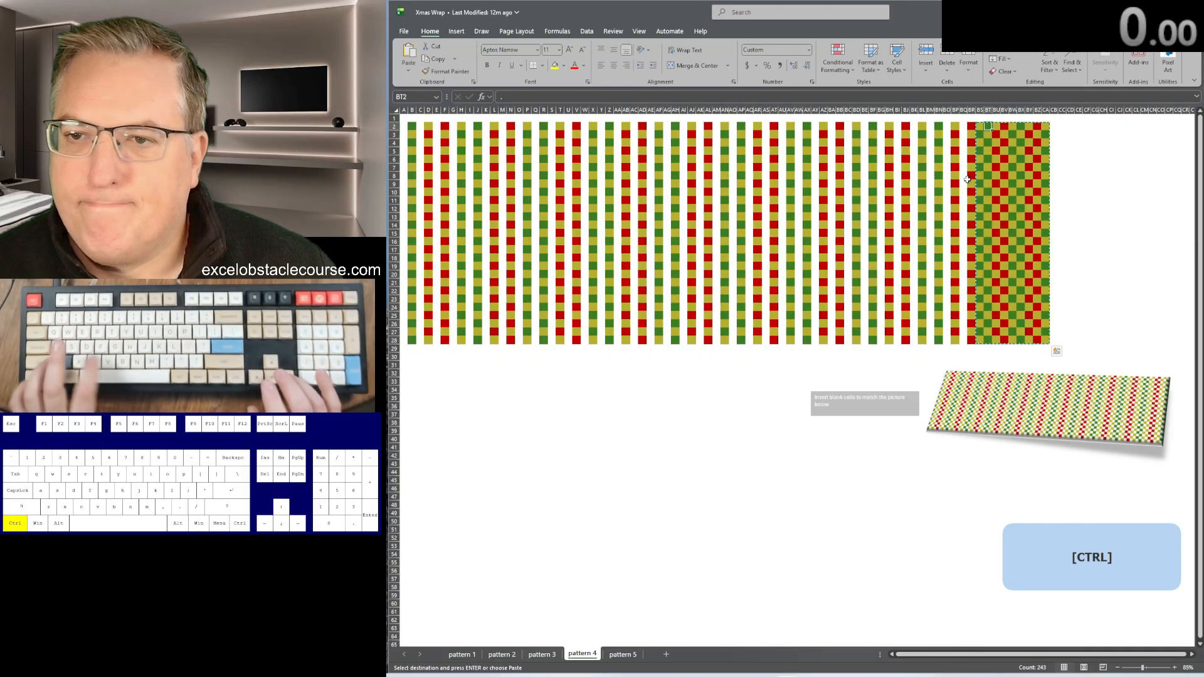
Step: Cut the block BU2:CB28 and paste it one column over at BV2
key("Right")
key("ctrl+shift+Down")
key("ctrl+shift+Right")
key("ctrl+x")
key("Right")
key("ctrl+v")
Step: Cut the block BW2:CC28 and paste it one column over at BX2
key("Right")
key("ctrl+shift+Right")
key("ctrl+shift+Down")
key("ctrl+x")
key("Right")
key("ctrl+v")
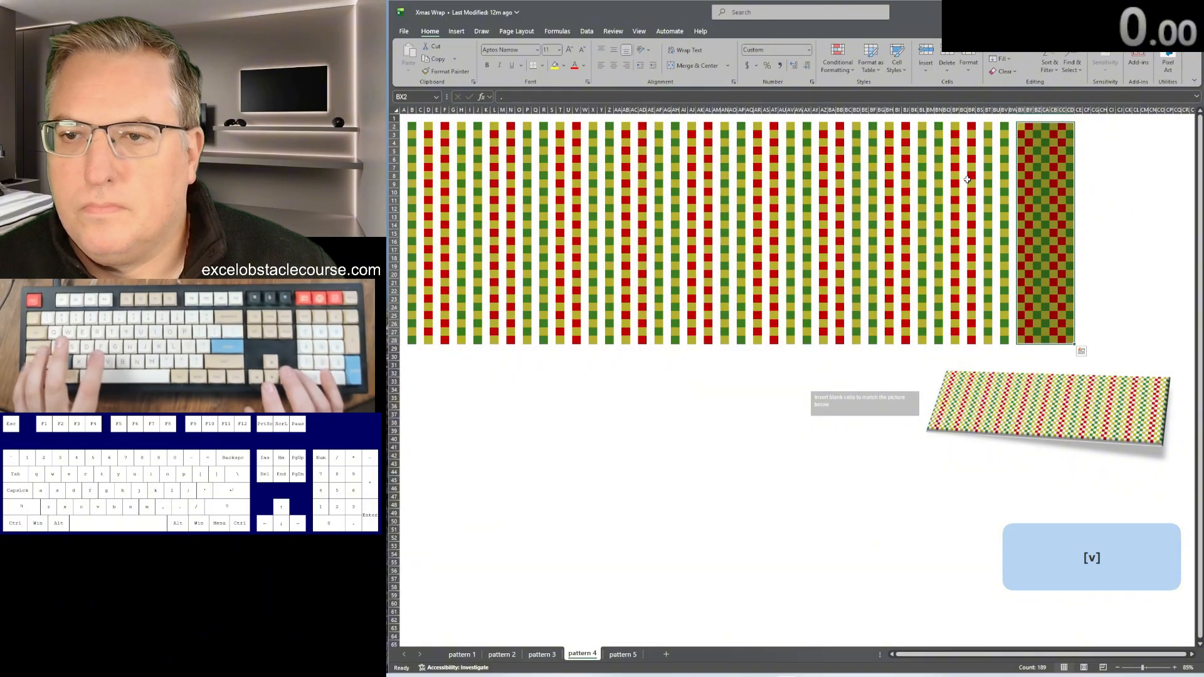
Step: Cut the block BY2:CD28 and paste it one column over at BZ2
key("Right")
key("ctrl+shift+Right")
key("ctrl+shift+Down")
key("ctrl+x")
key("Right")
key("ctrl+v")
Step: Cut the block CA2:CE28 and paste it one column over at CB2
key("Right")
key("ctrl+shift+Down")
key("ctrl+shift+Right")
key("ctrl+x")
key("Right")
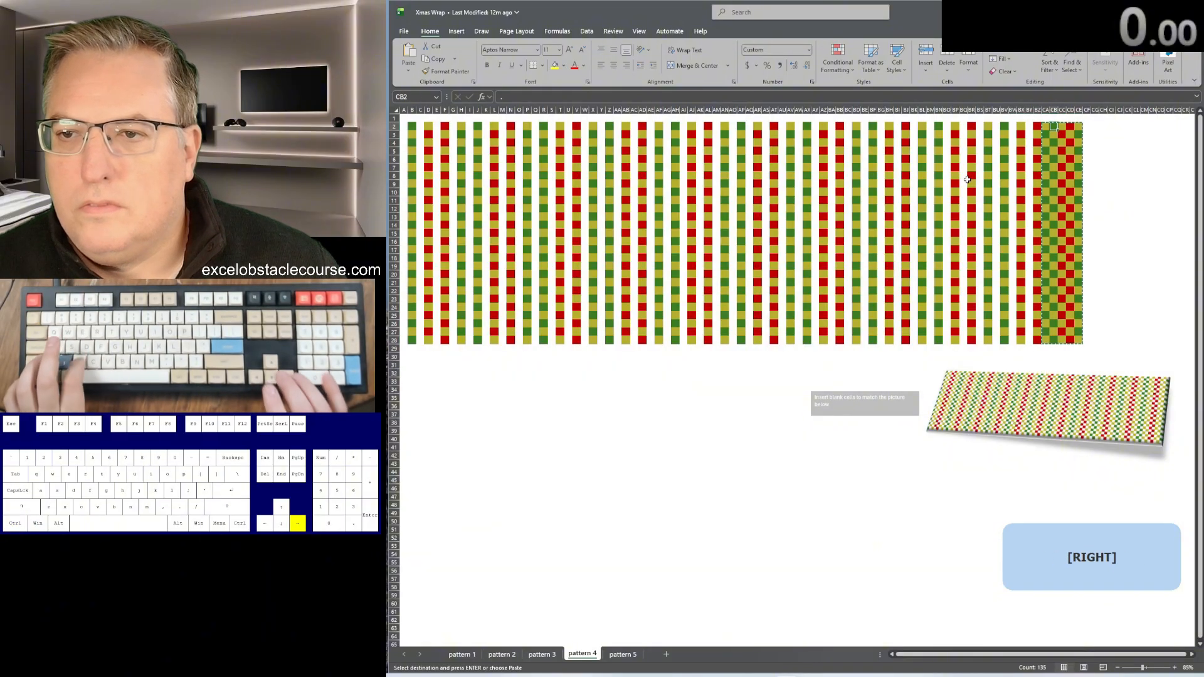
key("ctrl+v")
Step: Cut the block CC2:CF28 and paste it one column over at CD2
key("Right")
key("ctrl+shift+Down")
key("ctrl+shift+Right")
key("ctrl+x")
key("Right")
key("ctrl+v")
Step: Cut the block CE2:CG28 and paste it one column over at CF2
key("Right")
key("ctrl+shift+Down")
key("ctrl+shift+Right")
key("ctrl+x")
key("Right")
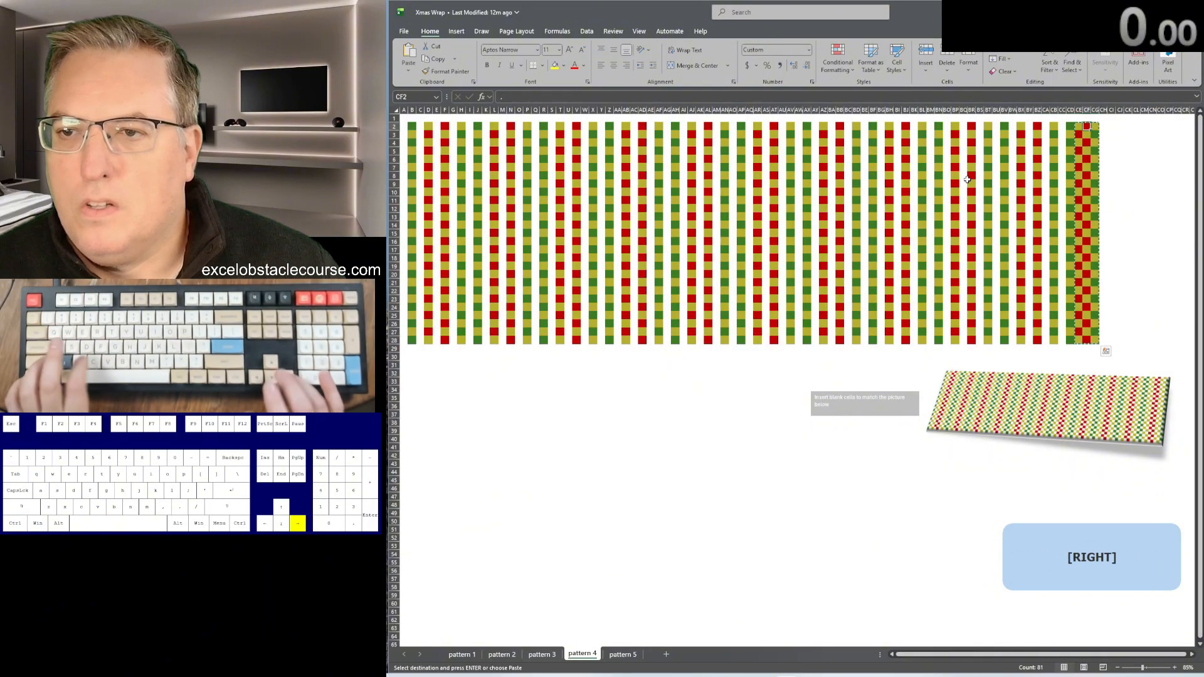
key("ctrl+v")
Step: Cut the block CG2:CH28 and paste it one column over at CH2
key("Down")
key("ctrl+shift+Down")
key("ctrl+shift+Right")
key("ctrl+x")
key("Right")
key("ctrl+v")
Step: Cut the last pattern column CI2:CI28 and paste it one column over at CJ2
key("Right")
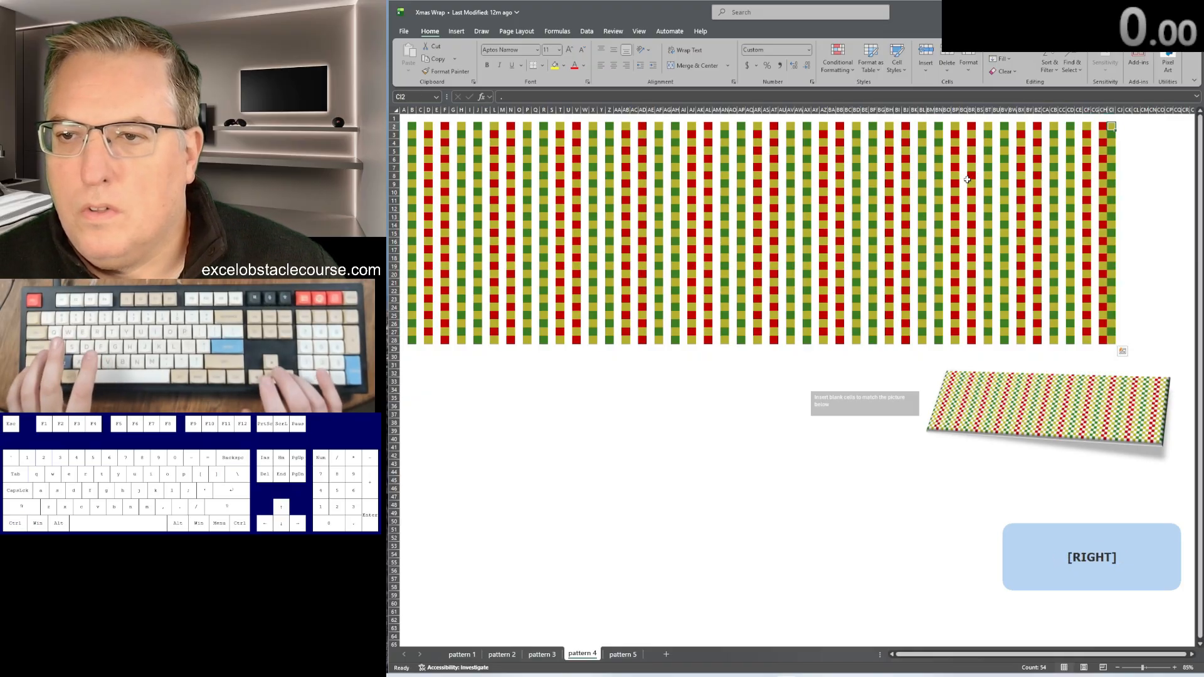
key("ctrl+shift+Down")
key("ctrl+x")
key("Right")
key("ctrl+v")
Step: Insert a blank cell at A3, A5 and A7, shifting each of those rows one cell right
key("Down")
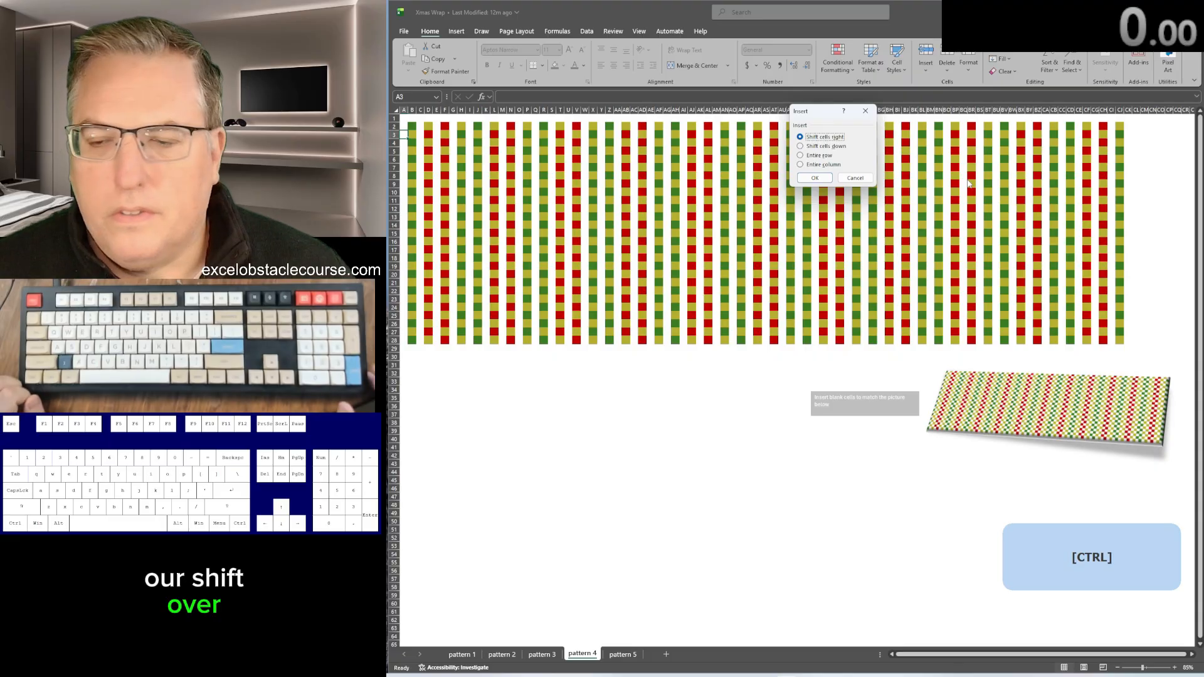
key("Return")
key("Down")
key("Down")
key("F4")
key("Down")
key("Down")
key("F4")
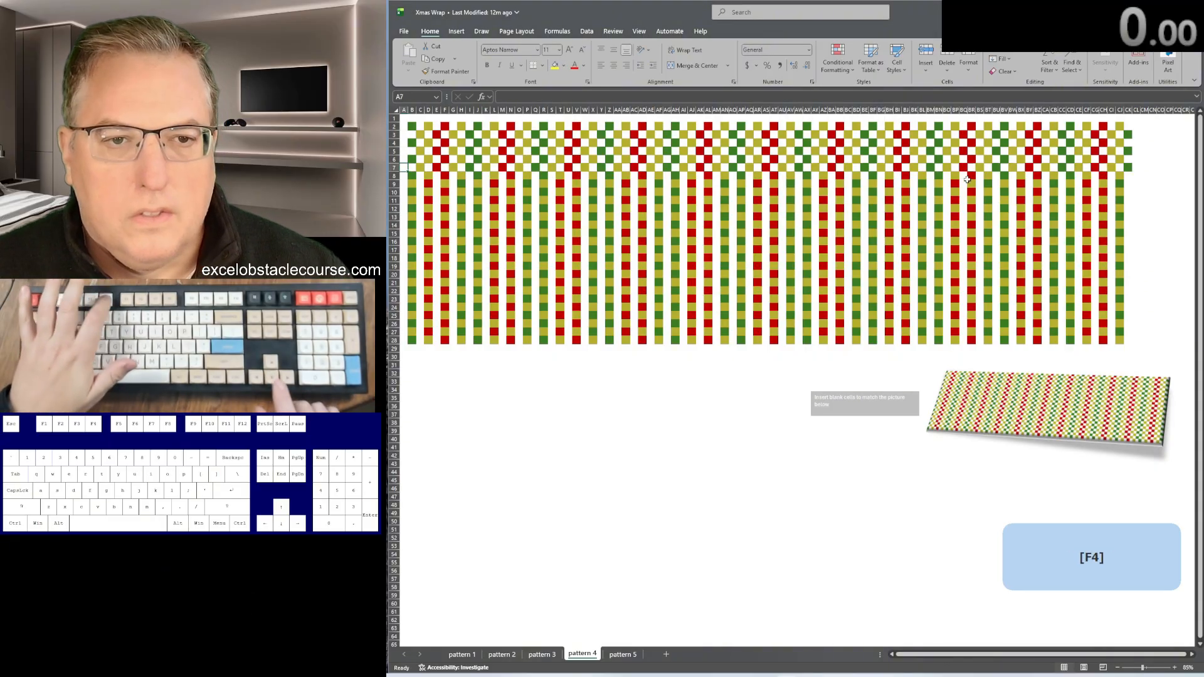
Step: Repeat the shift-right cell insertion in column A on every odd row from A9 to A17
key("Down")
key("Down")
key("F4")
key("Down")
key("Down")
key("F4")
key("Down")
key("Down")
key("F4")
key("Down")
key("Down")
key("F4")
key("Down")
key("Down")
key("F4")
Step: Repeat the shift-right cell insertion in column A on odd rows A19 to A27, and return to A1
key("Down")
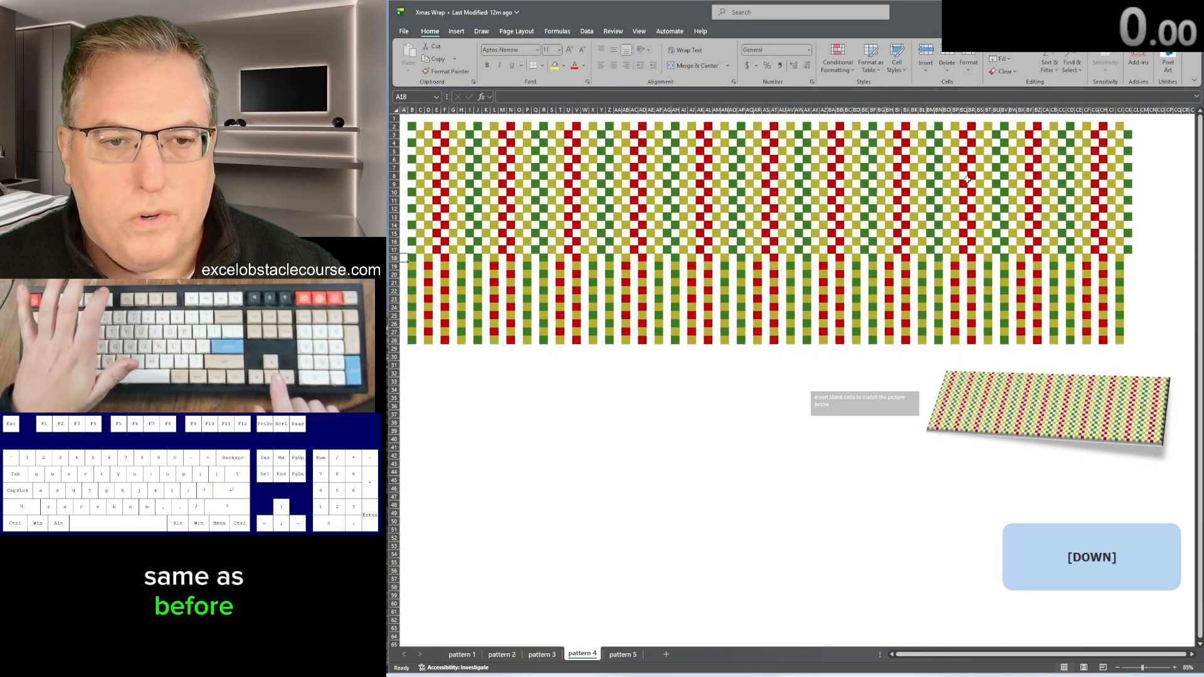
key("Down")
key("F4")
key("Down")
key("Down")
key("F4")
key("Down")
key("Down")
key("F4")
key("Down")
key("Down")
key("F4")
key("Down")
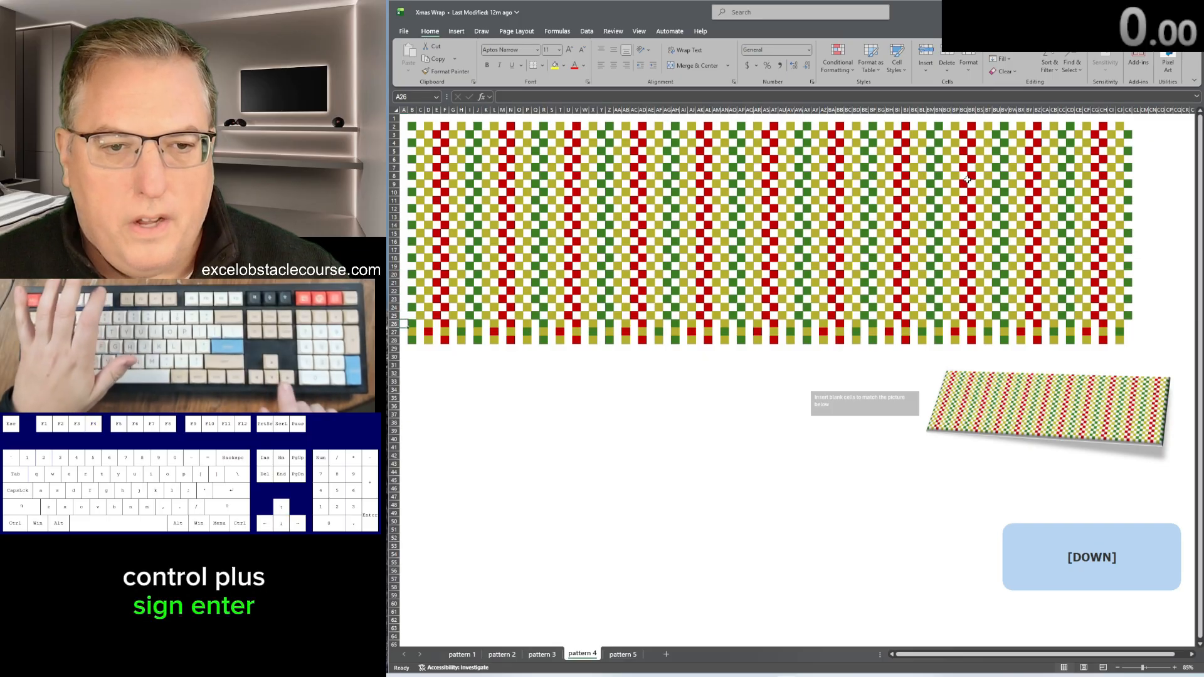
key("Down")
key("F4")
key("ctrl+Up")
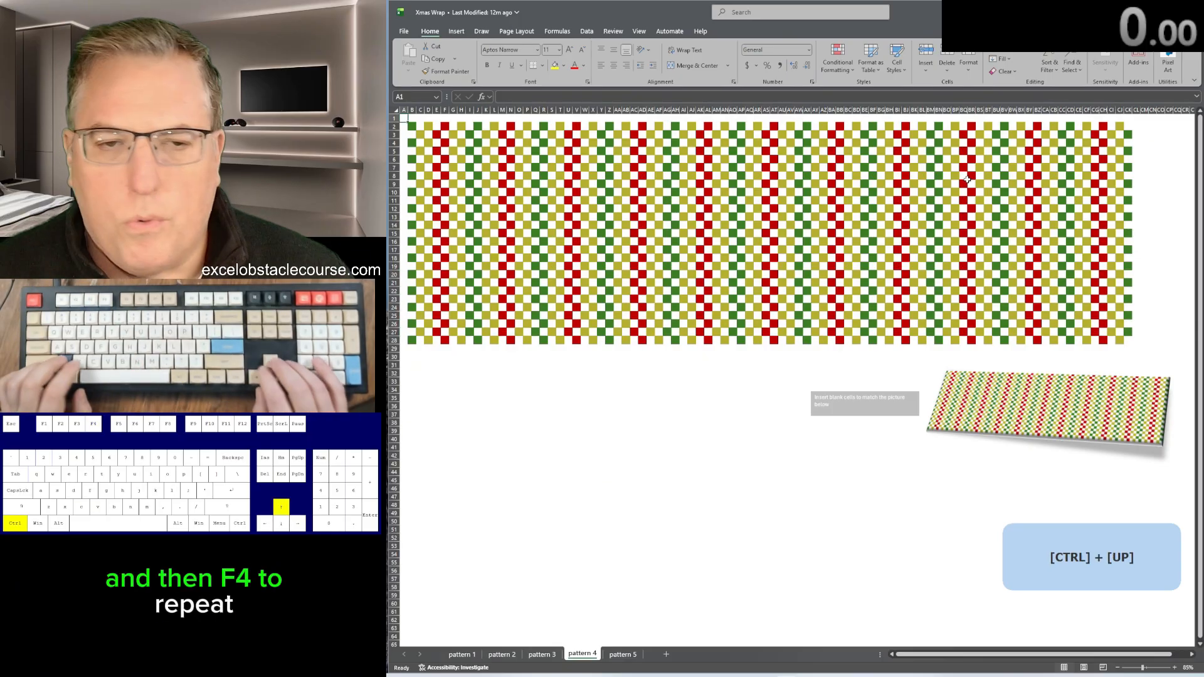
Step: On the pattern 5 sheet, copy the blue cell AV35 and select the whole pattern block above it
key("ctrl+Page_Down")
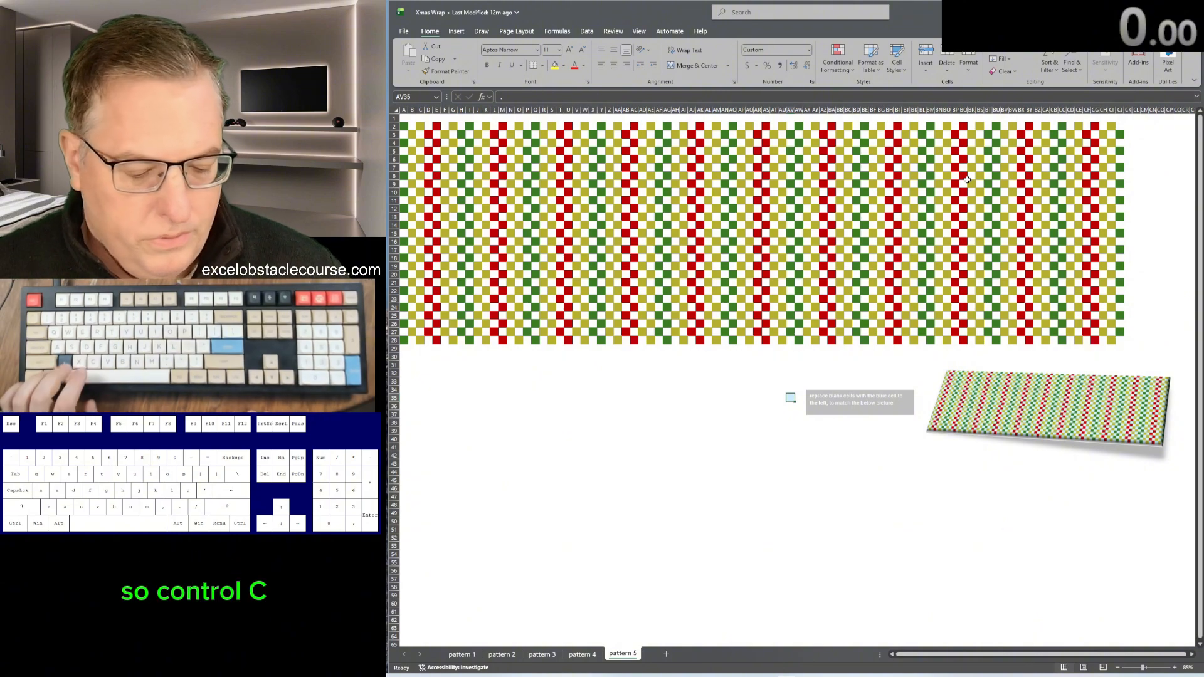
key("ctrl+c")
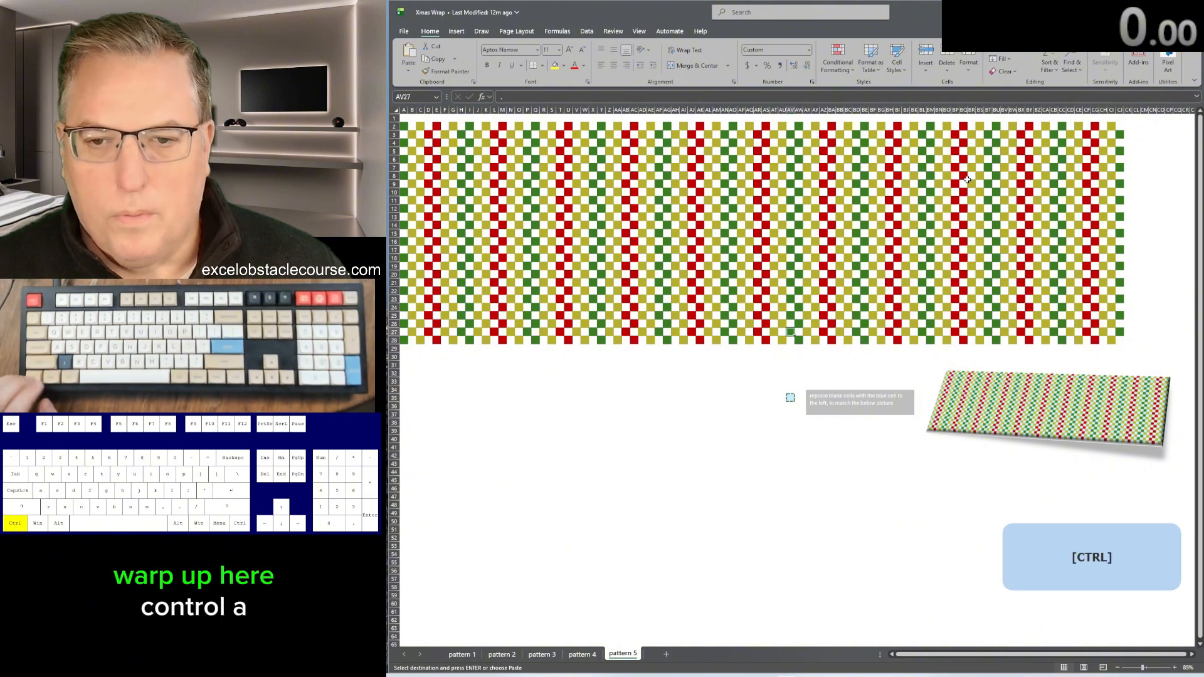
key("ctrl+a")
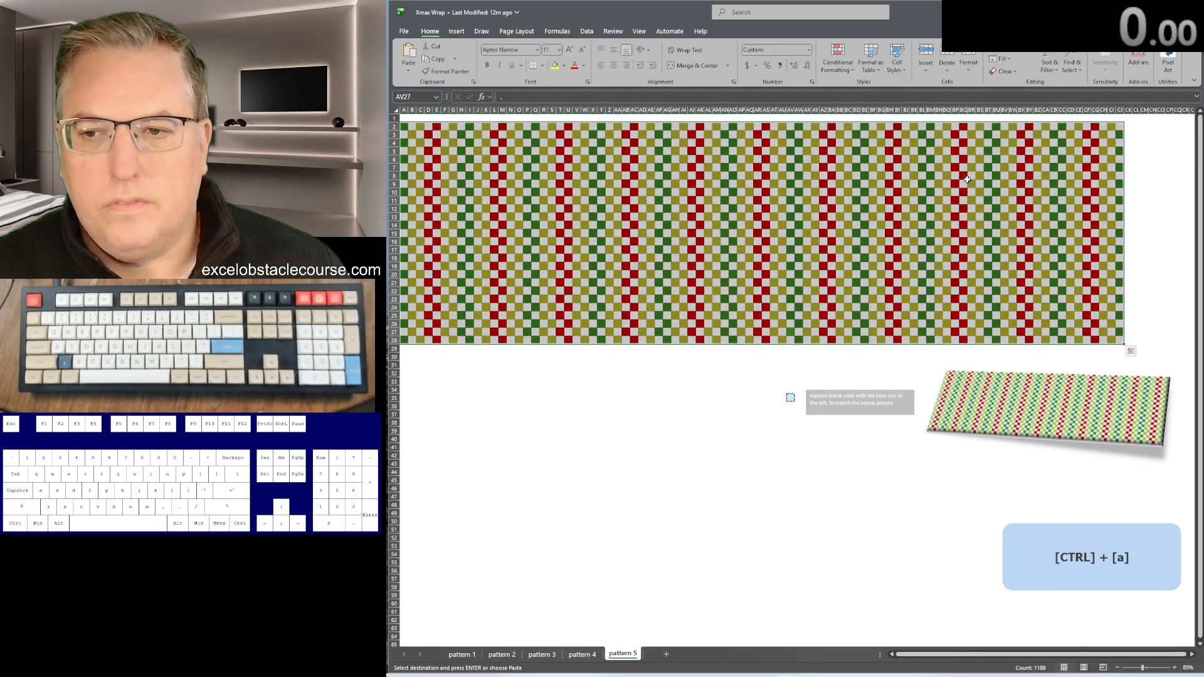
Step: Select only the blank cells within the pattern block, paste the blue cell into them, and clear the copy mode
key("ctrl+g")
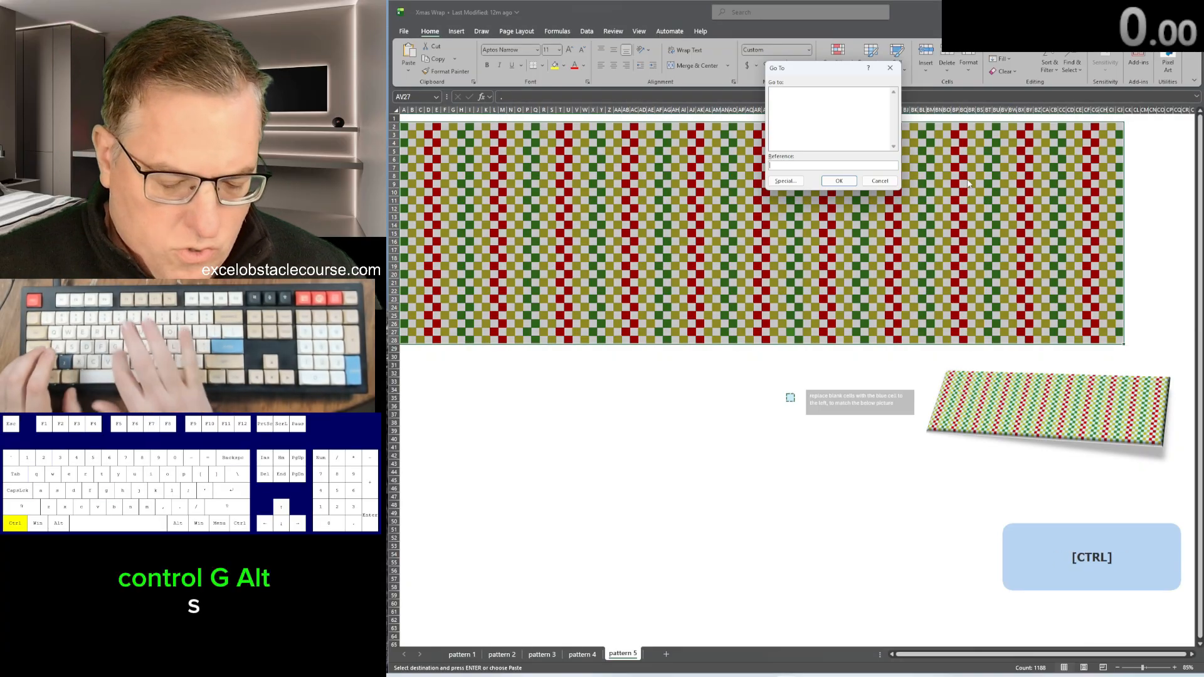
key("alt+s")
key("k")
key("Return")
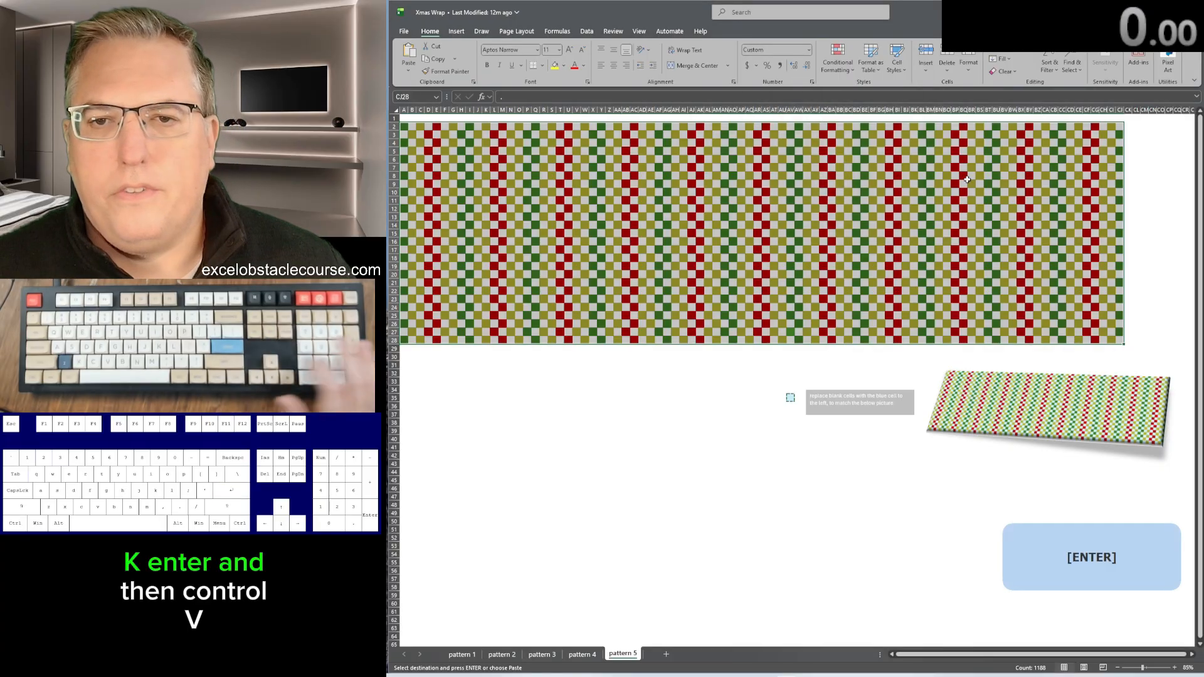
key("ctrl")
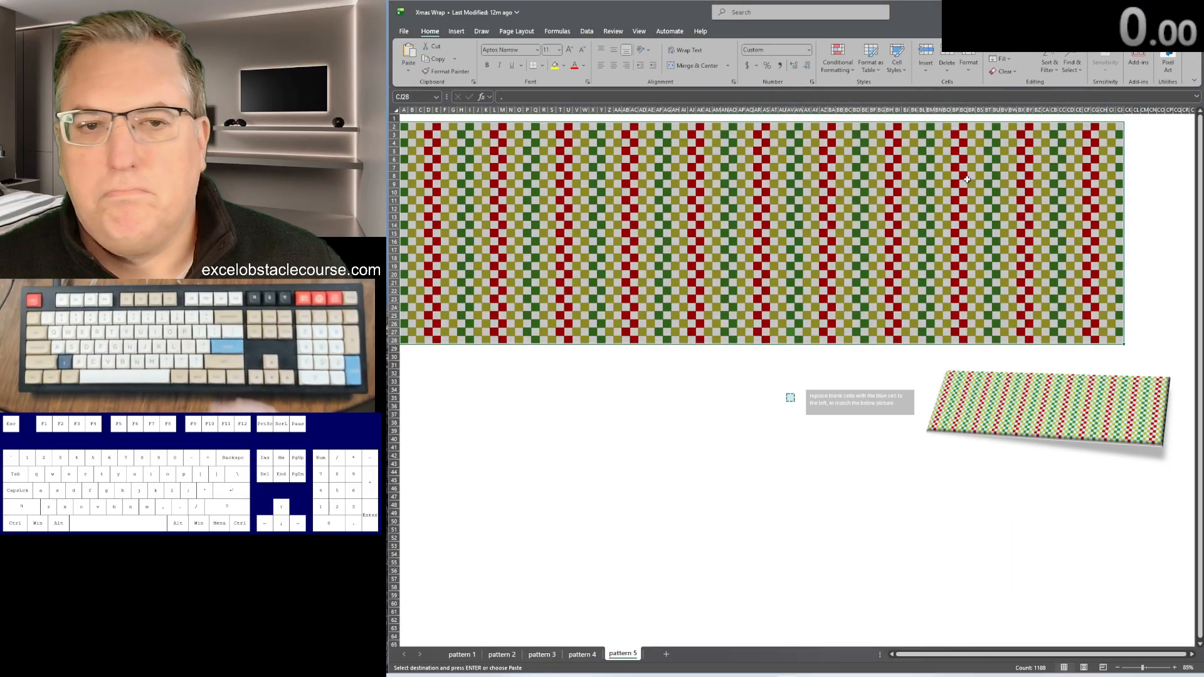
key("Right")
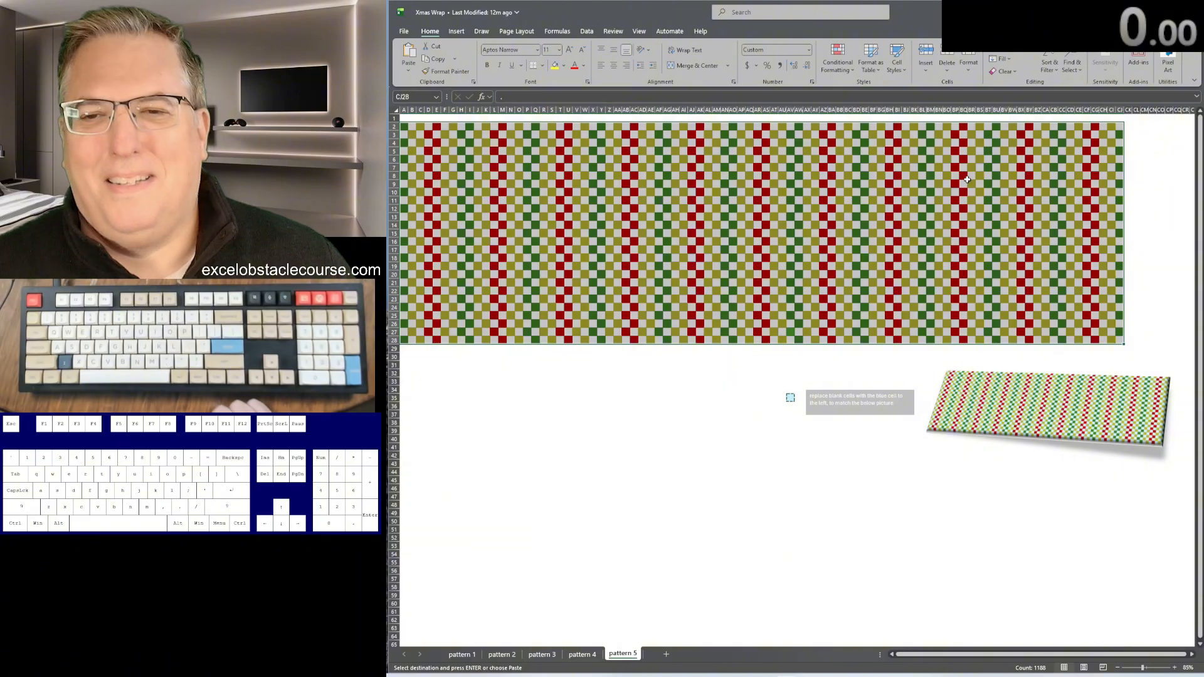
key("Left")
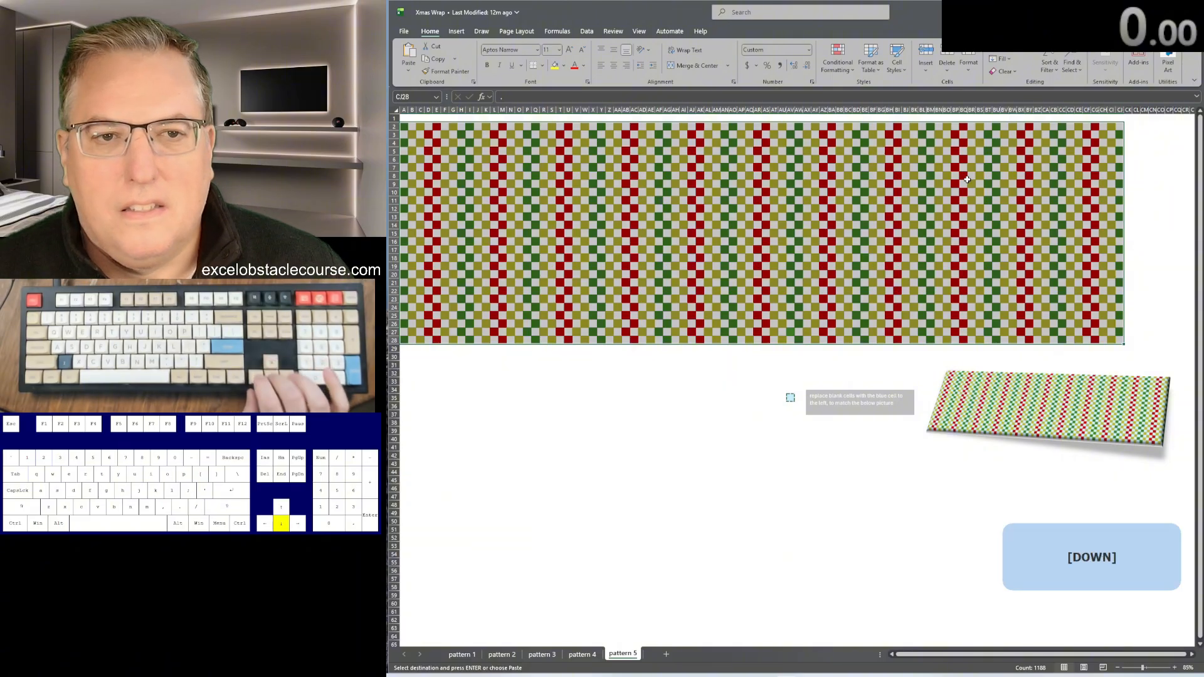
key("Down")
key("Up")
key("Left")
key("Escape")
key("Down")
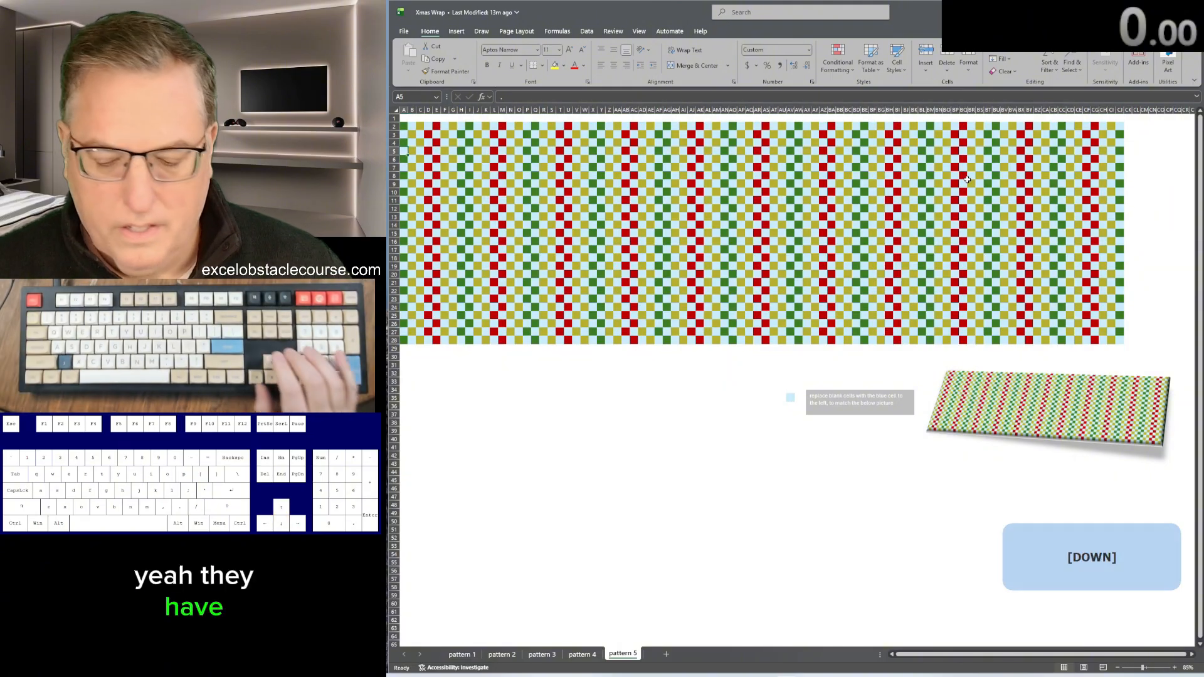
key("ctrl")
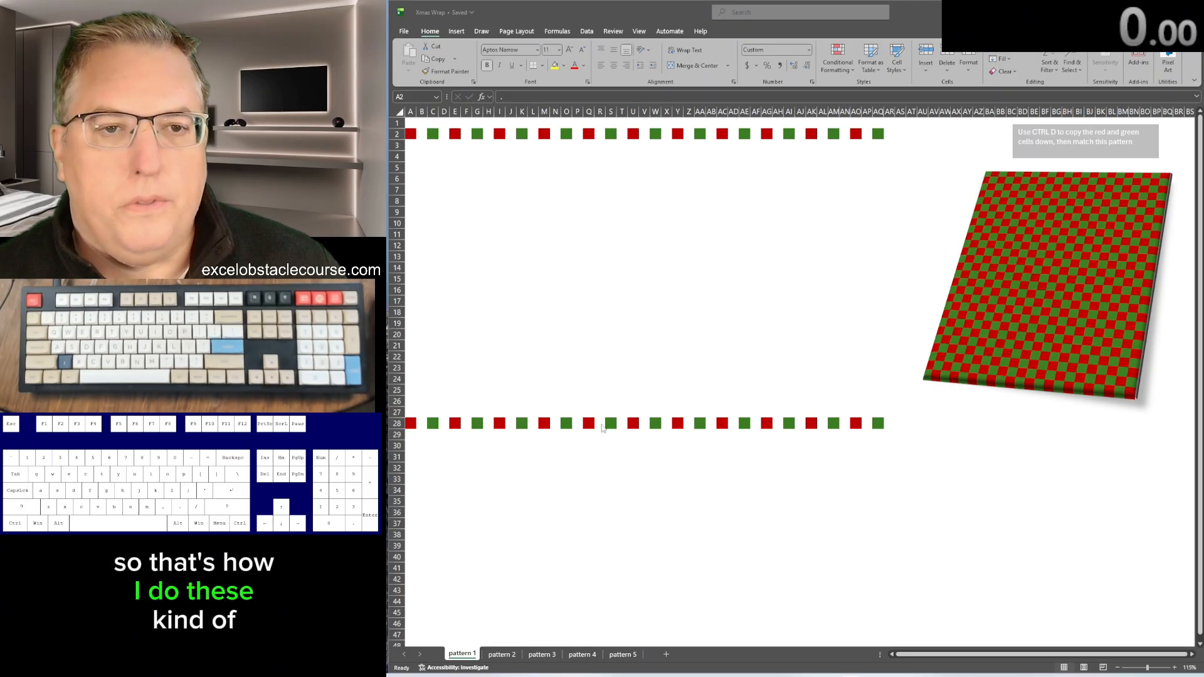
left_click(605, 277)
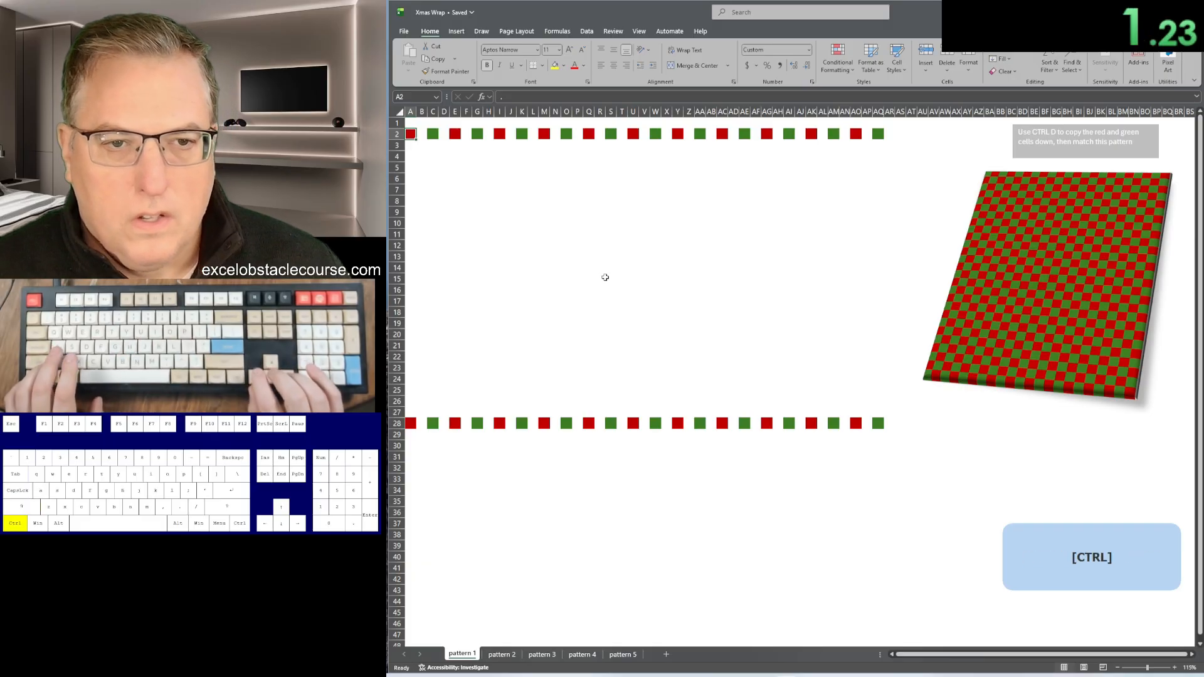
key("alt+shift+Page_Down")
key("ctrl+shift+Left")
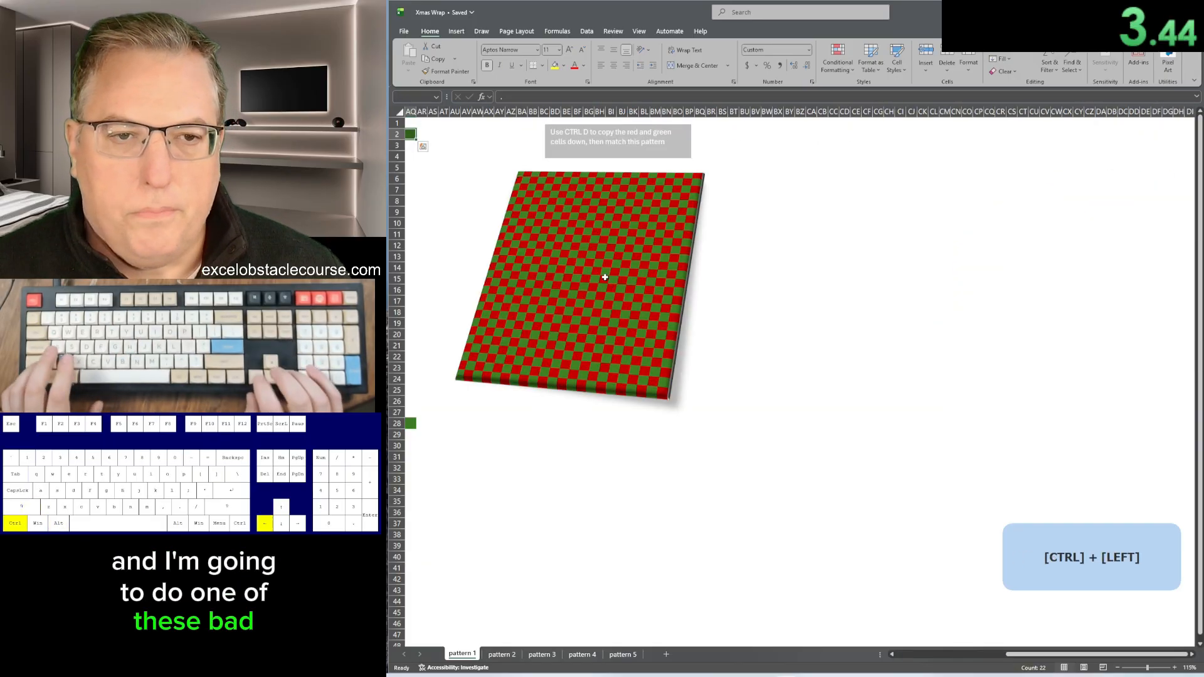
key("ctrl+Left")
key("ctrl+Up")
key("Down")
key("ctrl+shift+space")
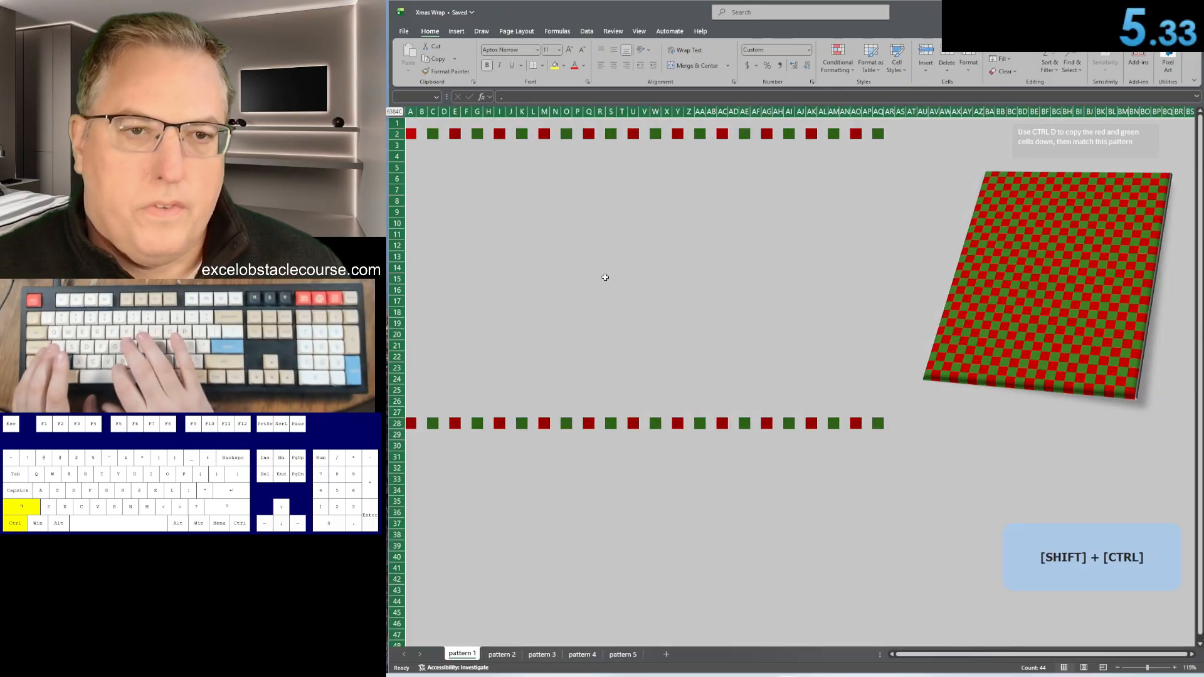
Step: Make AQ2, the last green cell of the row 2 pattern on the pattern 1 sheet, the active cell
key("Down")
key("ctrl+Right")
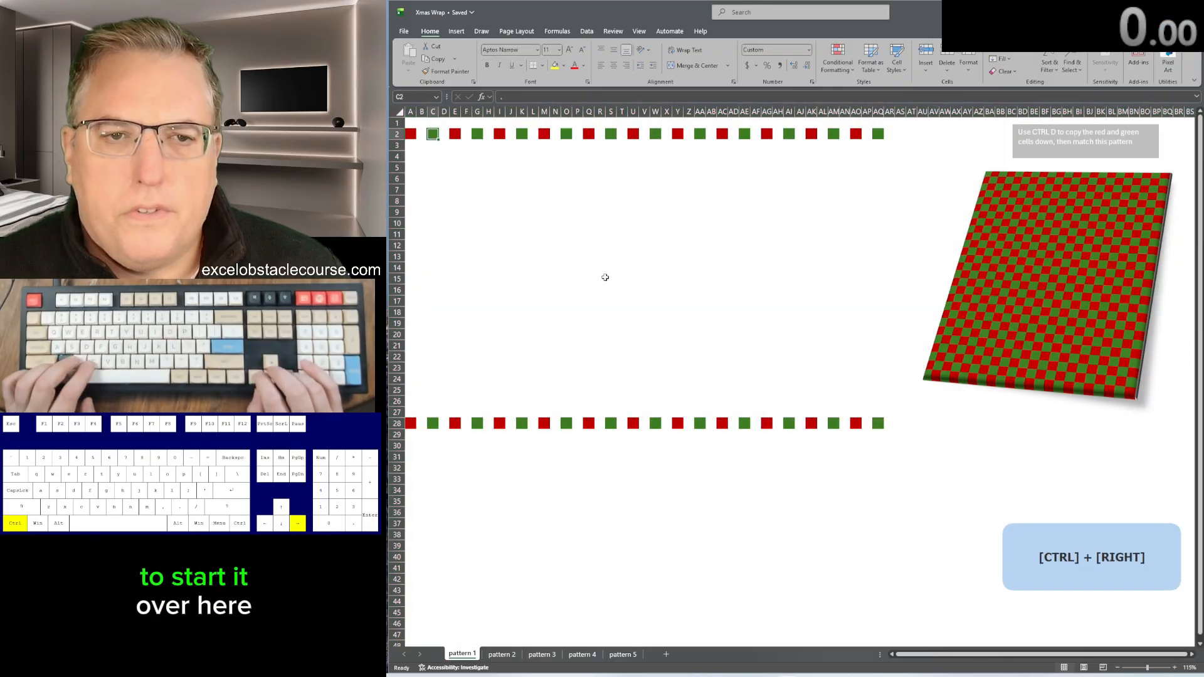
key("ctrl+Right")
key("ctrl+Right")
key("ctrl+Right")
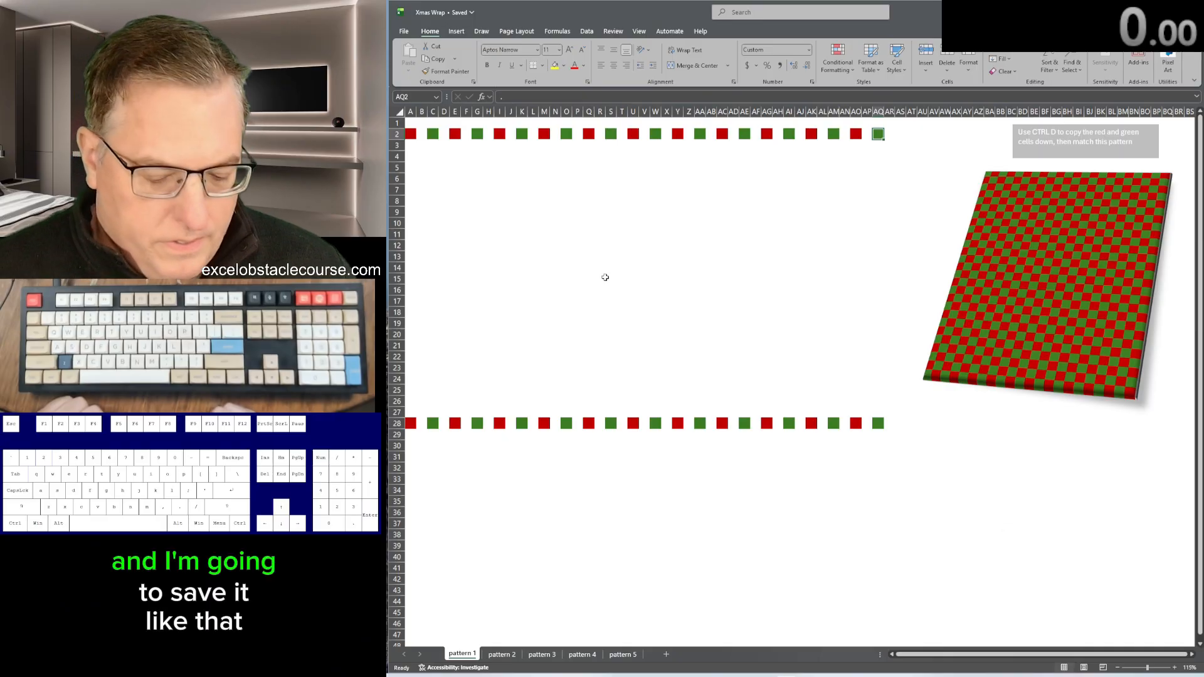
key("ctrl")
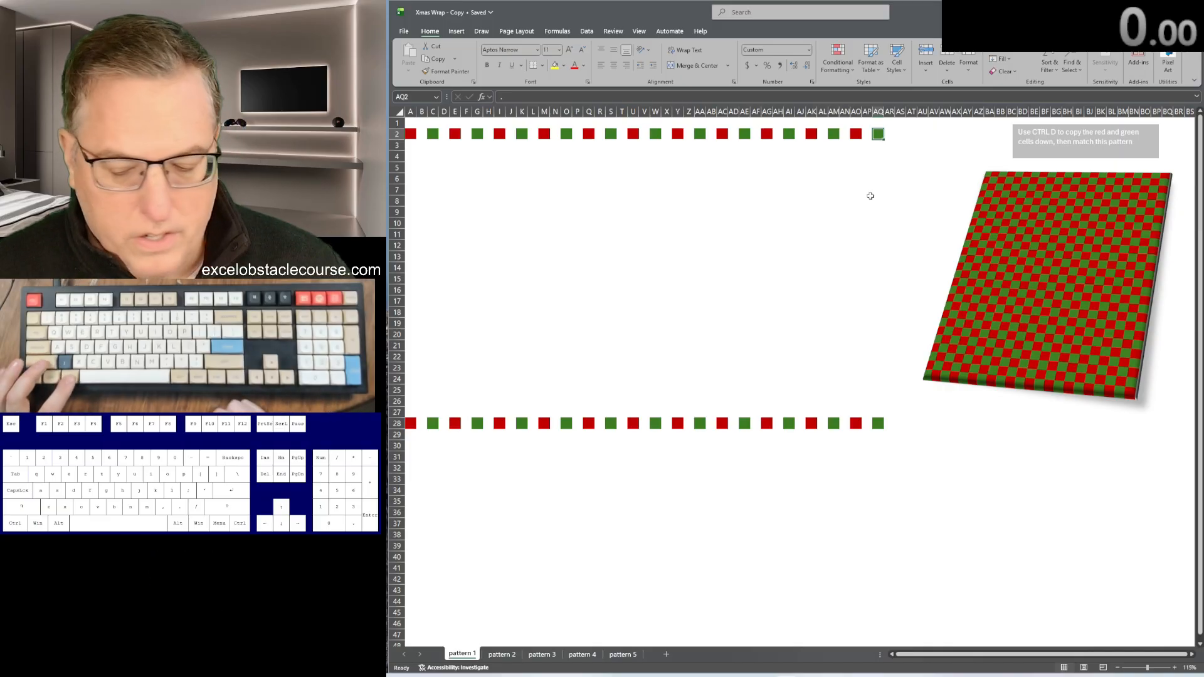
Step: Select the row 2 pattern A2:AQ2 in a single page-wide jump and collapse the selection
key("shift+alt+Page_Up")
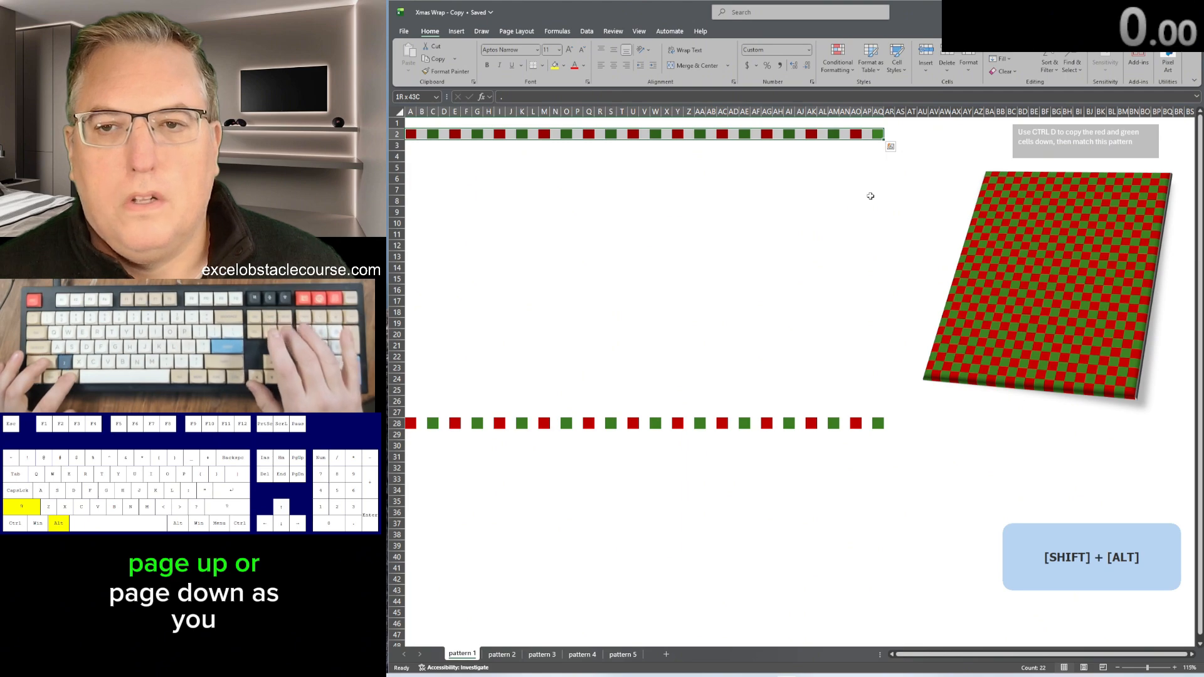
key("shift+alt+Page_Up")
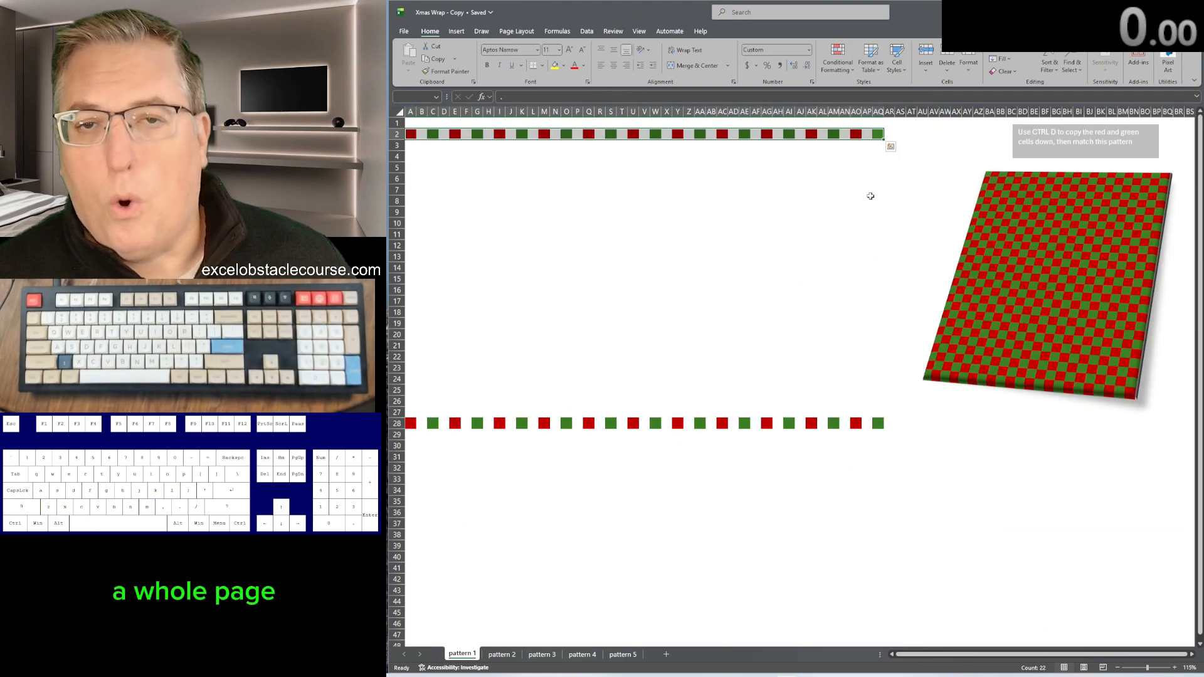
key("Left")
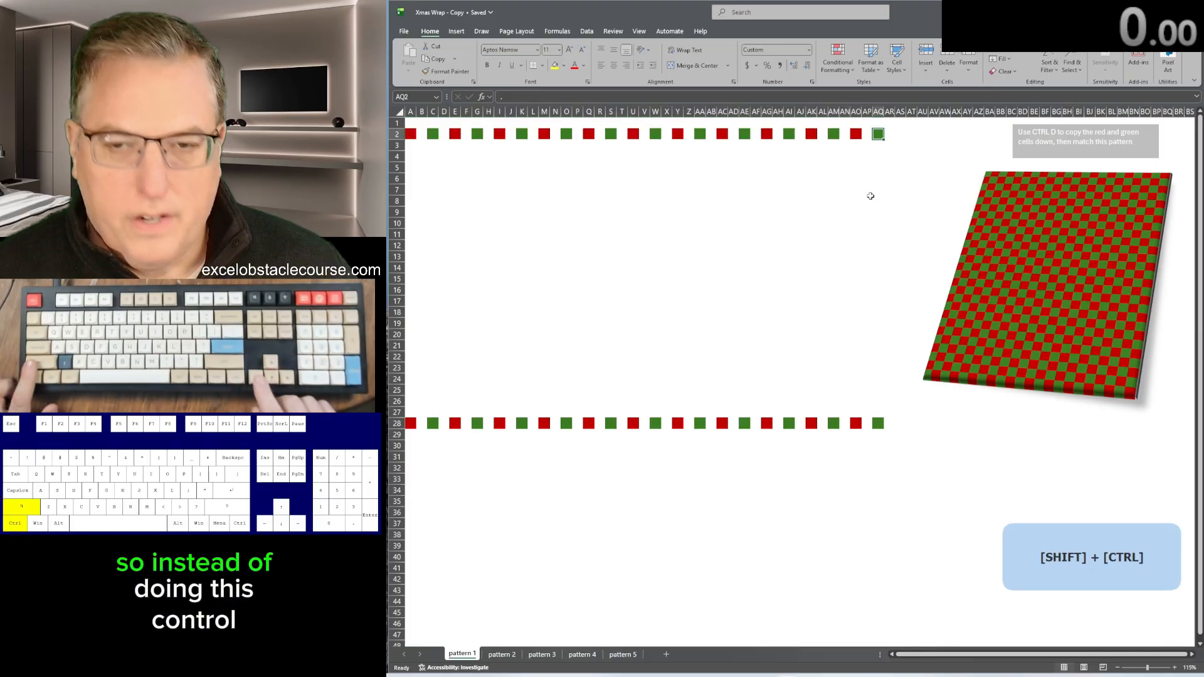
Step: Extend the selection from AQ2 colored cell by colored cell along row 2 to the start, and collapse it
key("shift+ctrl+Left")
key("shift+ctrl+Left")
key("shift+ctrl+Left")
key("shift+ctrl+Left")
key("shift+ctrl+Left")
key("shift+ctrl+Left")
key("shift+ctrl+Left")
key("shift+ctrl+Left")
key("shift+ctrl+Left")
key("shift+ctrl+Left")
key("shift+ctrl+Left")
key("shift+ctrl+Left")
key("shift+ctrl+Left")
key("shift+ctrl+Left")
key("shift+ctrl+Left")
key("shift+ctrl+Left")
key("shift+ctrl+Left")
key("shift+ctrl+Left")
key("shift+ctrl+Left")
key("shift+ctrl+Left")
key("shift+ctrl+Left")
key("Left")
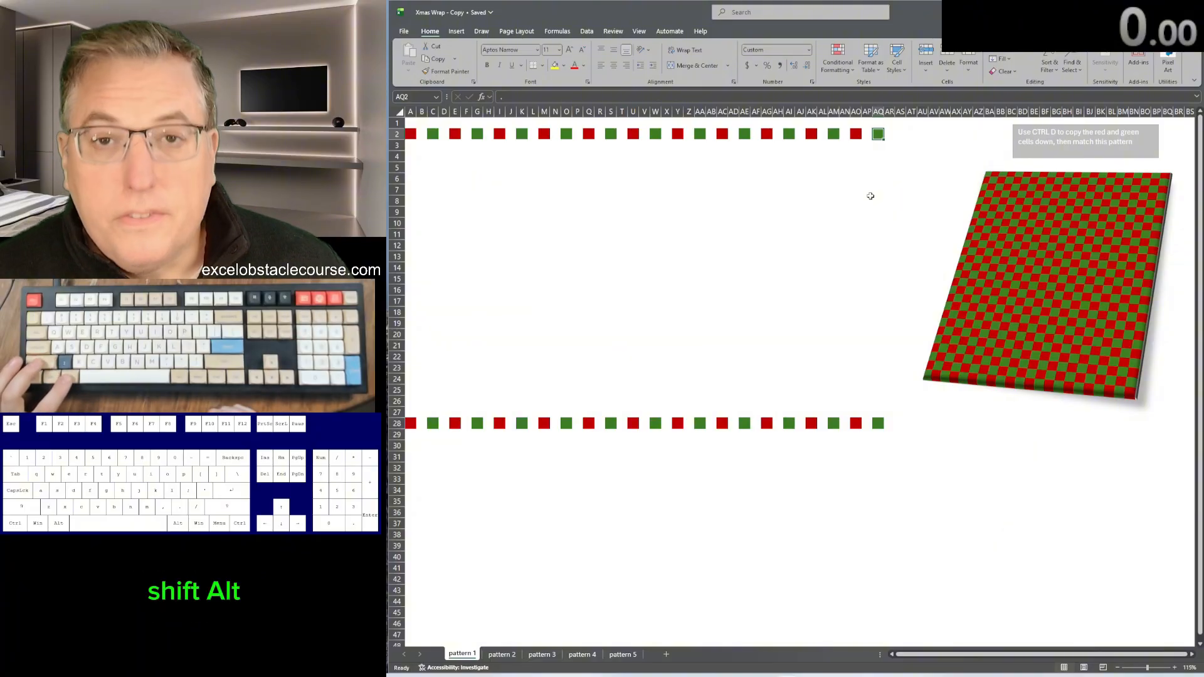
Step: Try filling the row 2 pattern A2:AQ2 down through row 28, and undo the fill
key("shift+alt+Page_Up")
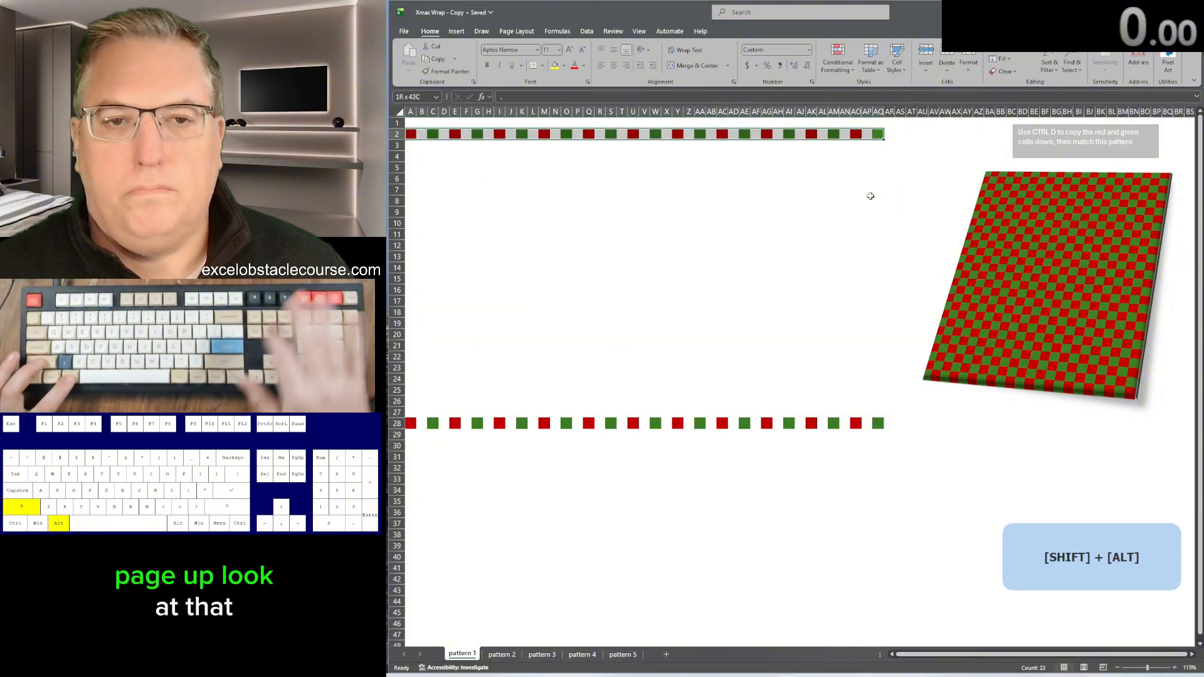
key("ctrl+shift+Down")
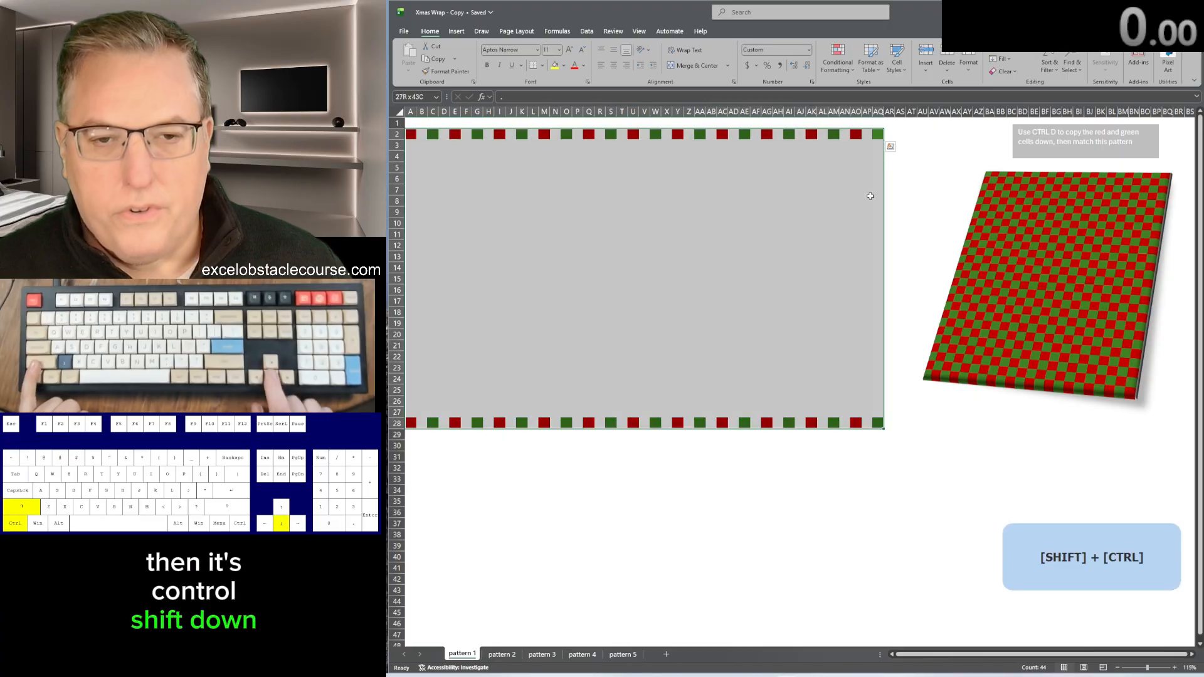
key("ctrl+d")
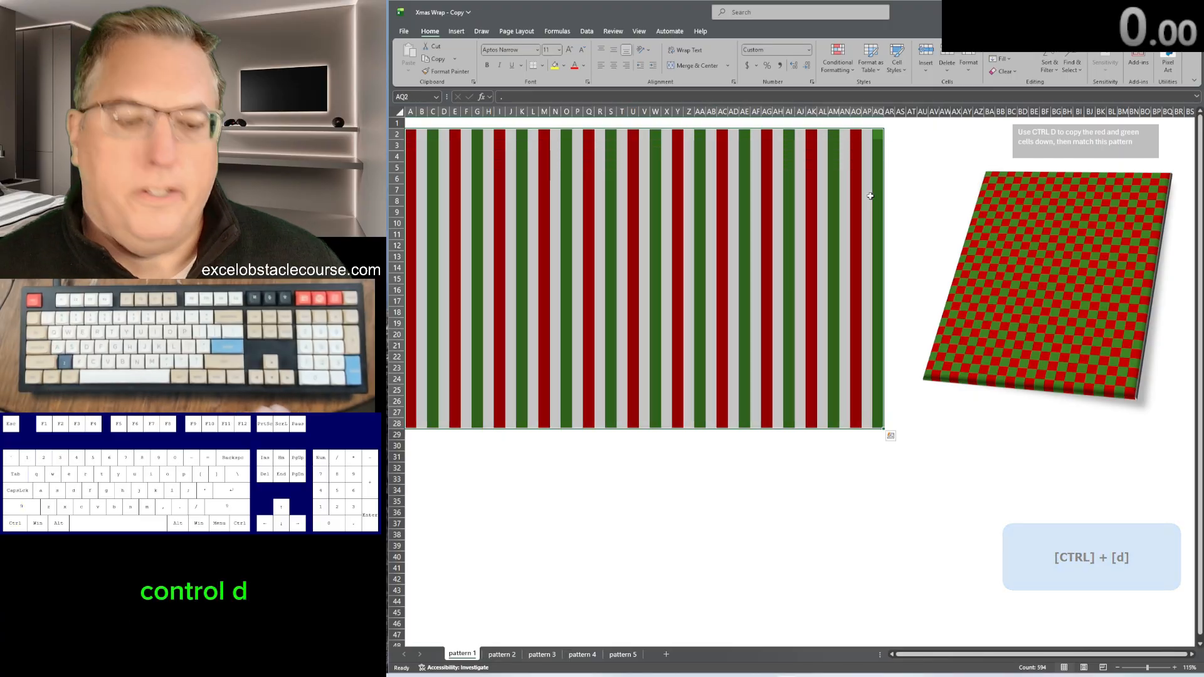
key("ctrl+z")
key("Right")
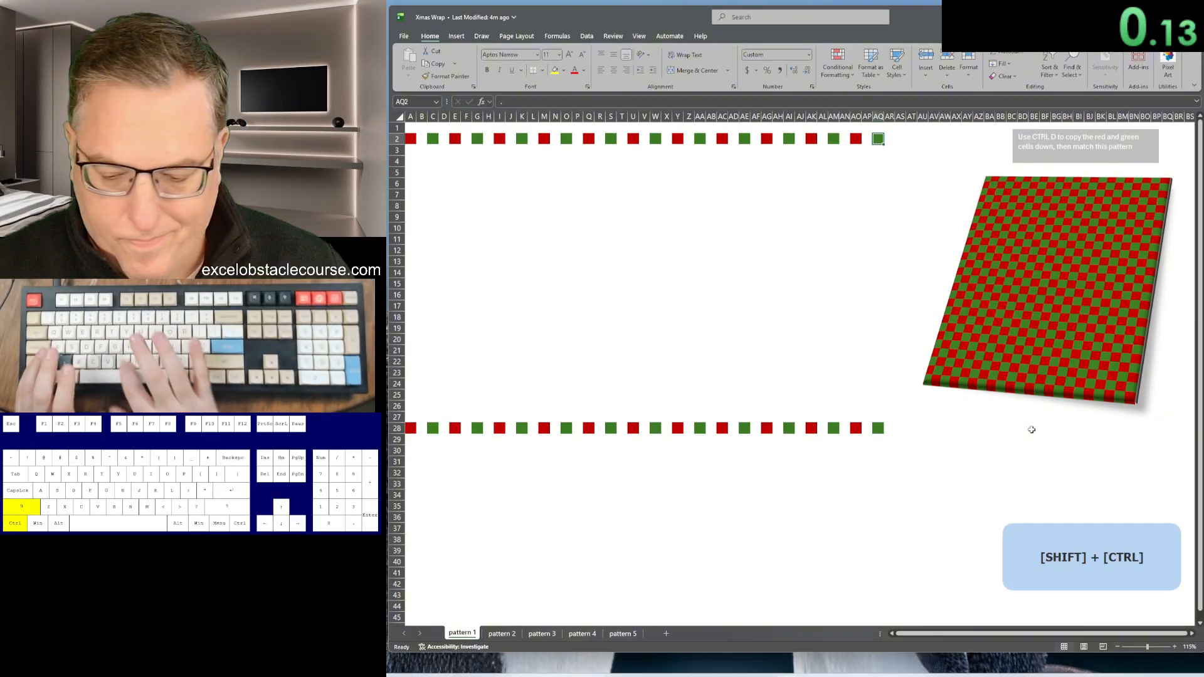
Step: In the Xmas Wrap workbook, fill the row 2 pattern A2:AQ2 down through row 28
key("ctrl+shift+Right")
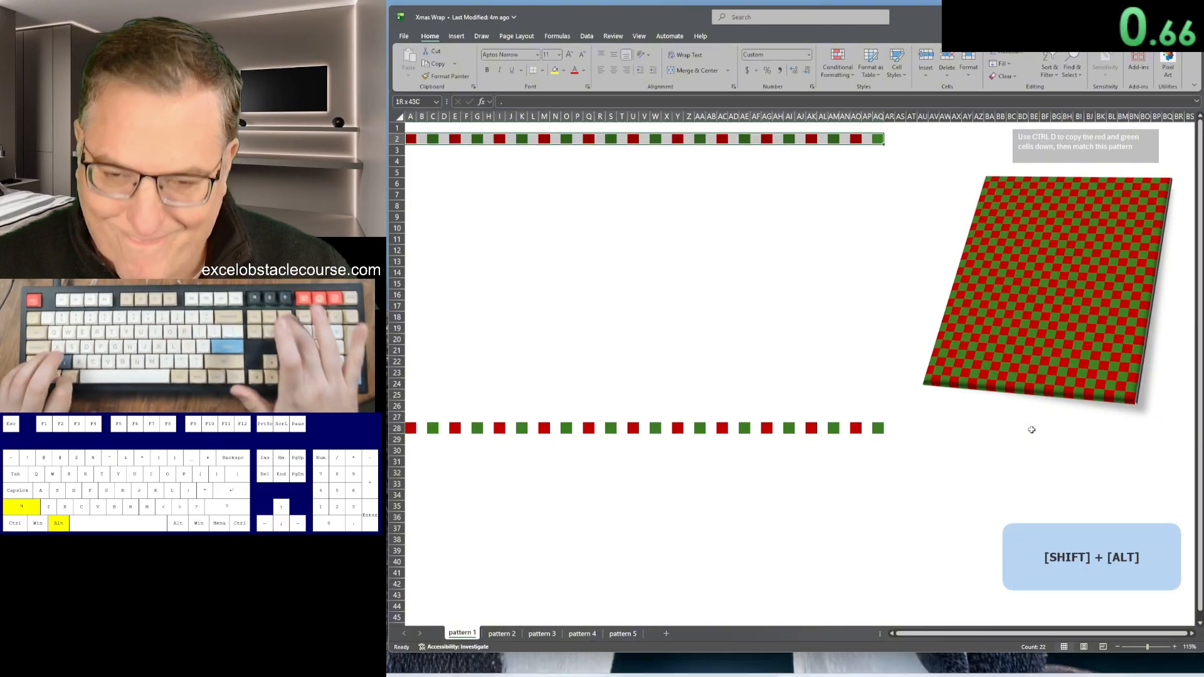
key("ctrl+shift+Down")
key("ctrl+d")
Step: Select the blank cells inside the filled block, delete them with cells shifting left, and return to A2
key("ctrl+g")
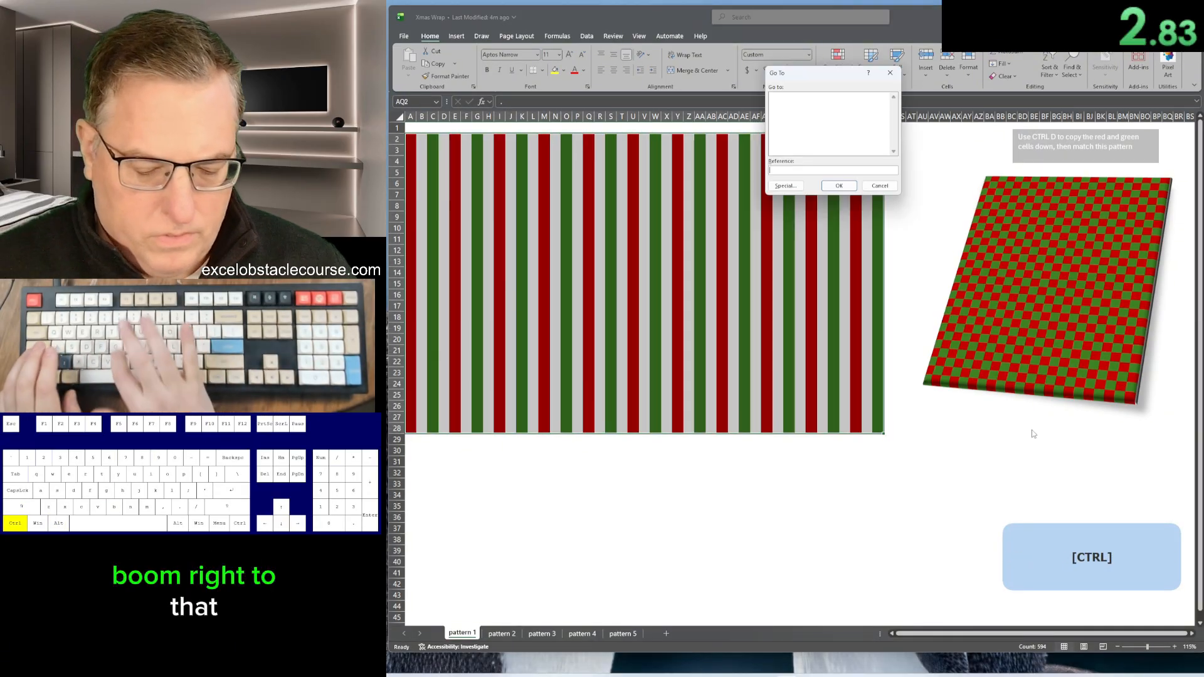
key("alt+s")
key("k")
key("Return")
key("ctrl+minus")
key("Return")
key("ctrl+Left")
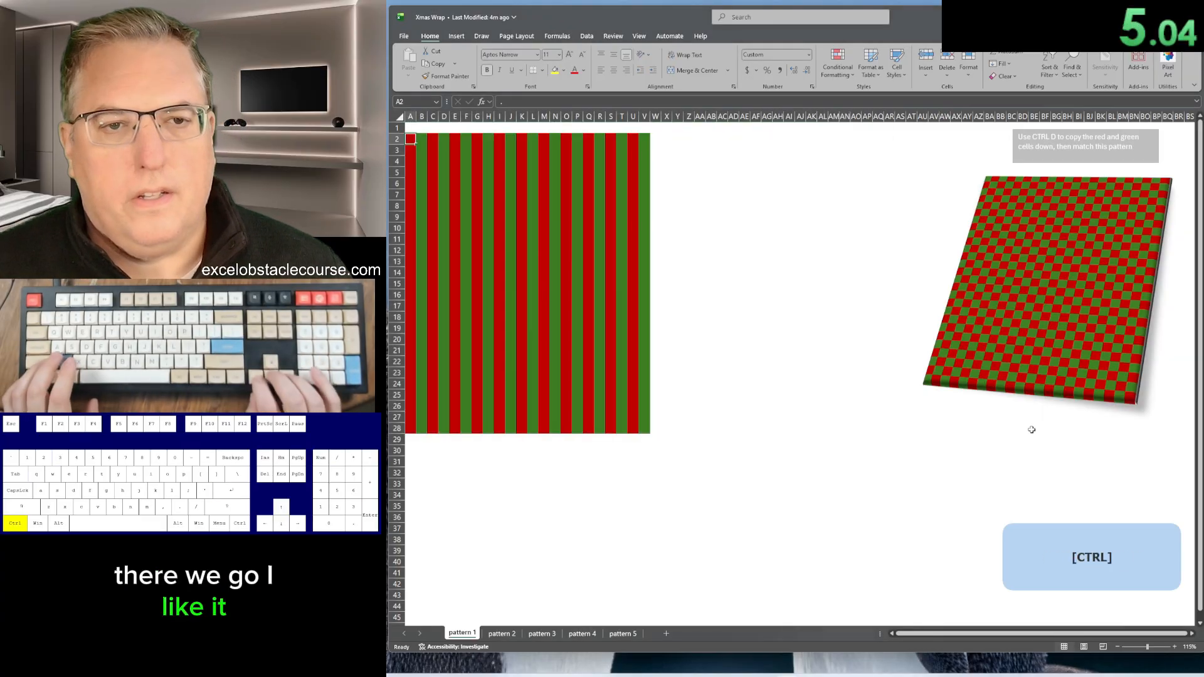
Step: On the pattern 1 sheet, insert a blank cell in column A on every even row from 2 to 10, shifting cells right
key("ctrl+plus")
key("Return")
key("Down")
key("F4")
key("Down")
key("Down")
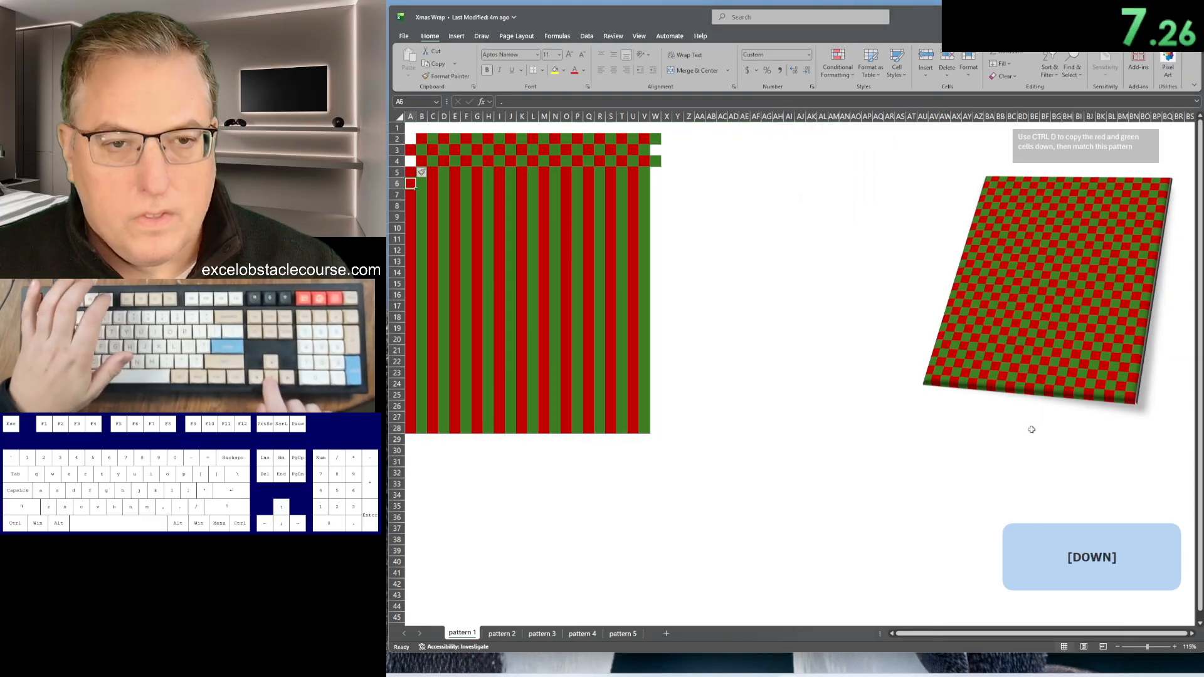
key("F4")
key("Down")
key("Down")
key("F4")
key("Down")
key("Down")
key("F4")
key("Down")
key("Right")
key("Down")
key("F4")
key("Down")
key("Down")
key("F4")
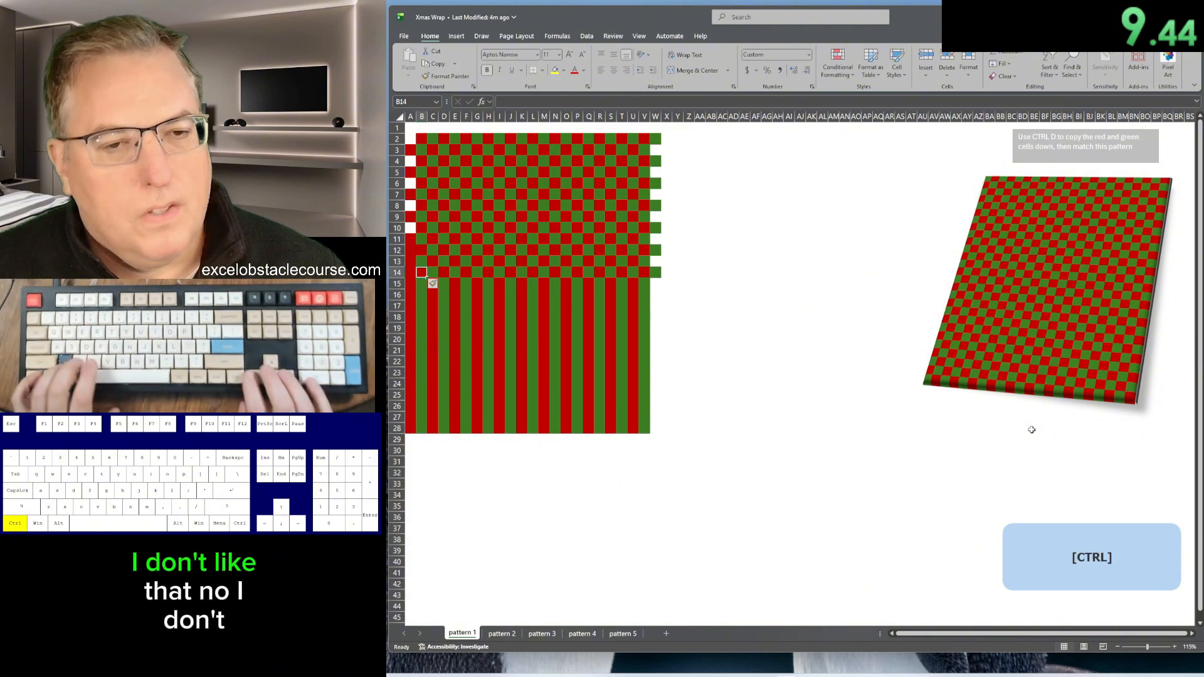
key("ctrl+z")
key("ctrl+z")
Step: Insert a blank cell in column A on every even row from 12 to 28, shifting the row's cells right
key("Left")
key("ctrl+plus")
key("Return")
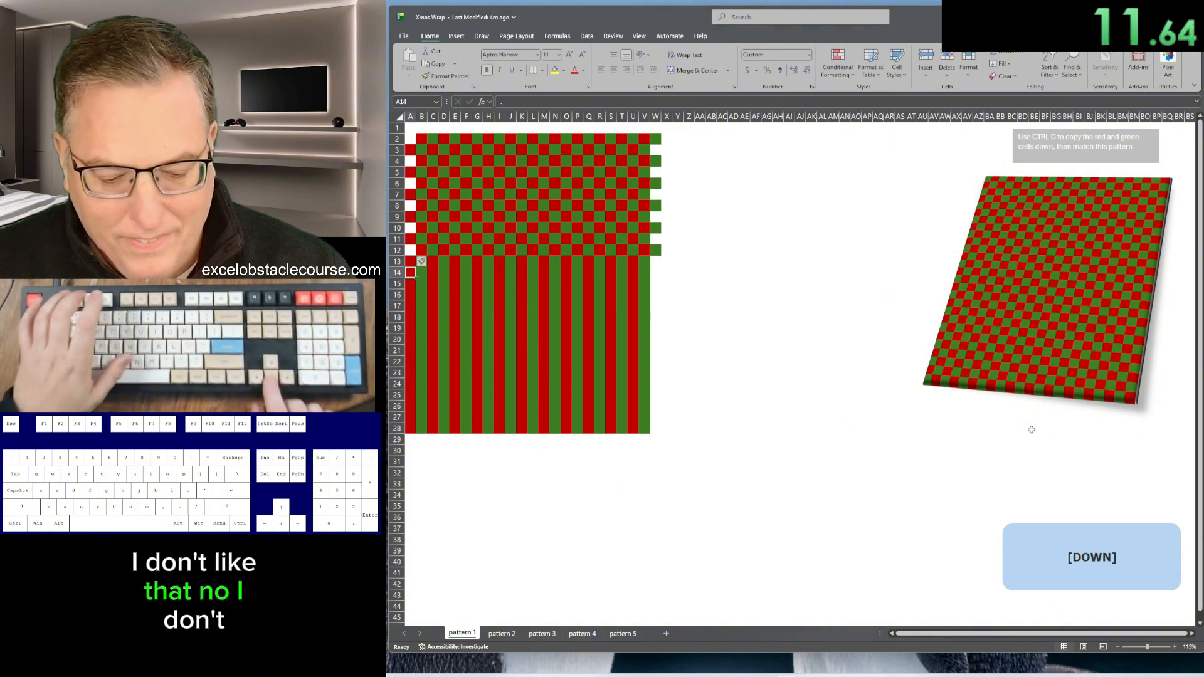
key("F4")
key("Down")
key("Down")
key("F4")
key("Down")
key("Down")
key("F4")
key("Down")
key("Down")
key("F4")
key("Down")
key("Down")
key("F4")
key("Down")
key("Down")
key("F4")
key("Down")
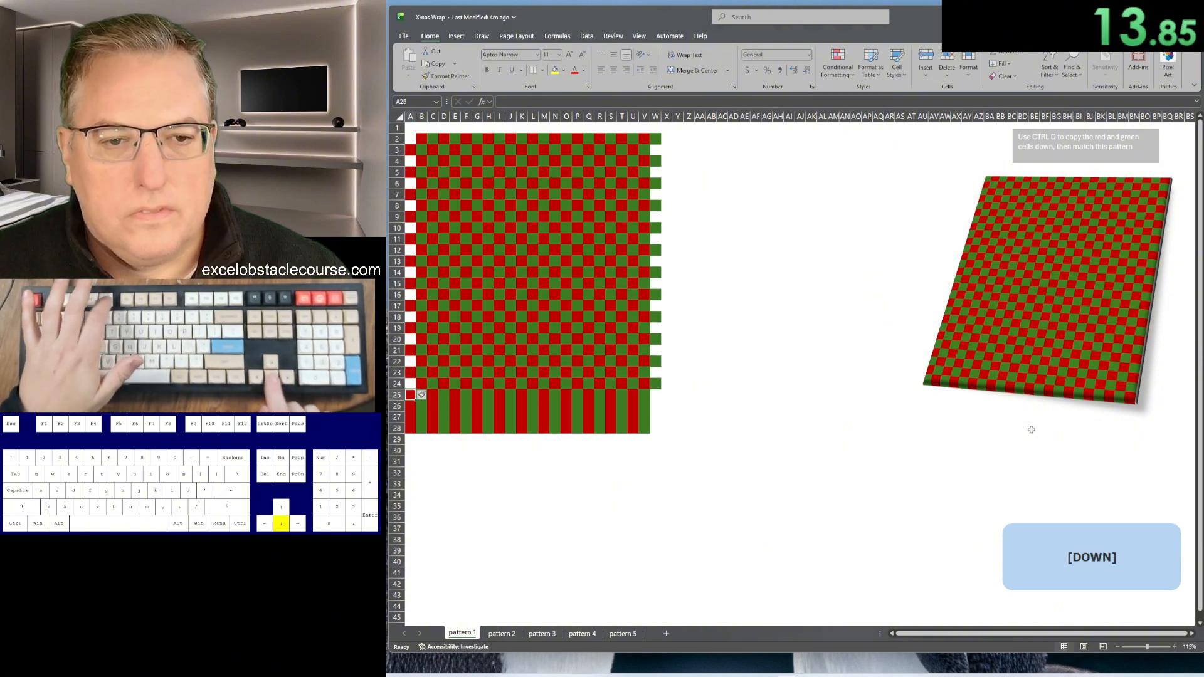
key("Down")
key("F4")
key("Down")
key("Down")
key("F4")
Step: Cut the overhanging column W and insert it before column A
key("ctrl+space")
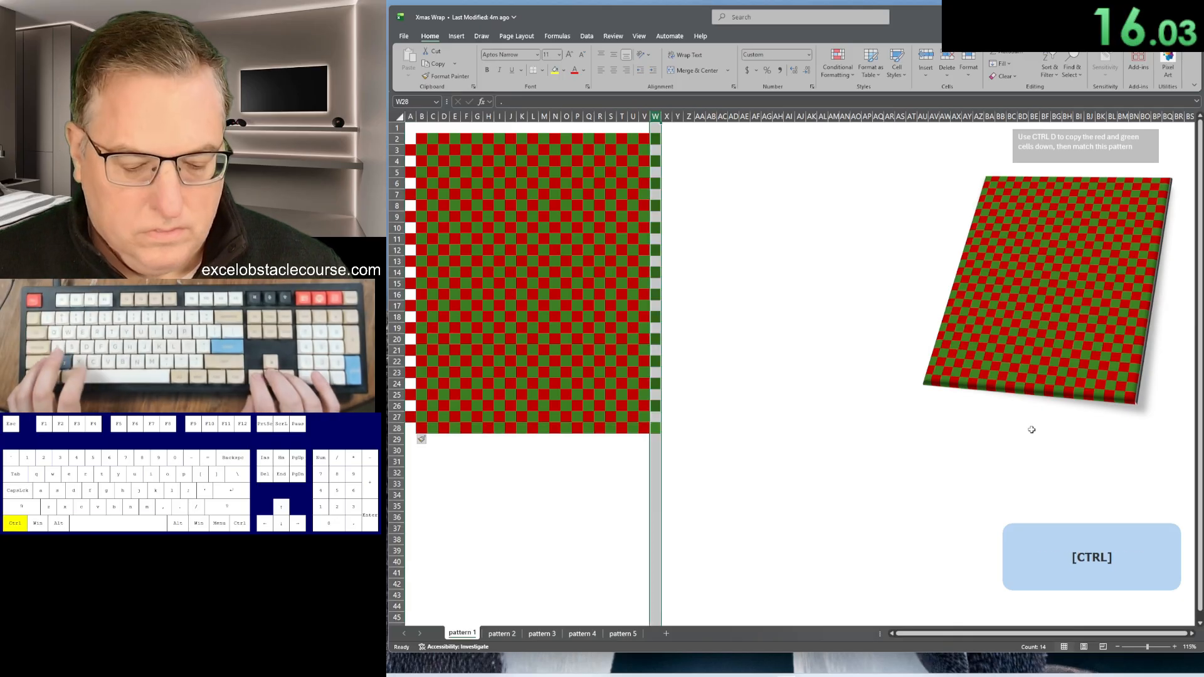
key("ctrl+x")
key("ctrl+Left")
key("ctrl+Left")
key("ctrl+space")
key("ctrl+plus")
Step: Select the blank cells in columns A and B, delete them with cells shifting left, and return to A1
key("shift+Right")
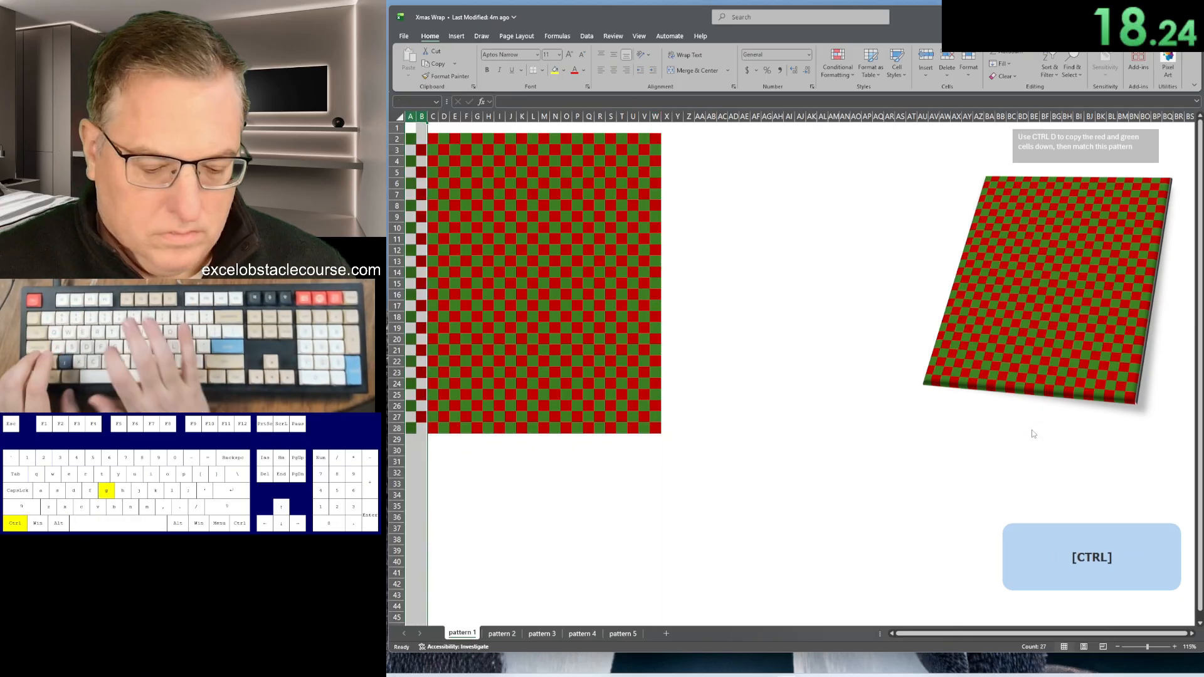
key("ctrl+g")
key("alt+s")
key("k")
key("Return")
key("ctrl+minus")
key("Return")
key("ctrl+Home")
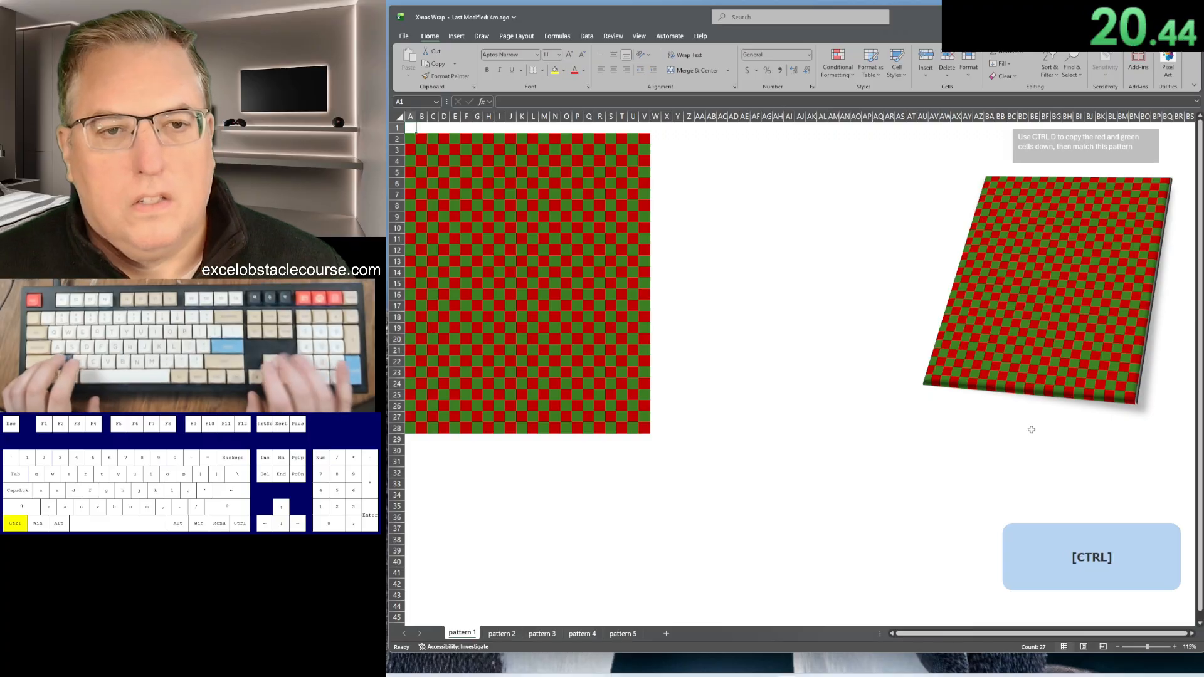
Step: Switch to the pattern 2 sheet and copy the blank strip W2:W28 beside the checkered block
key("ctrl+Page_Down")
key("Down")
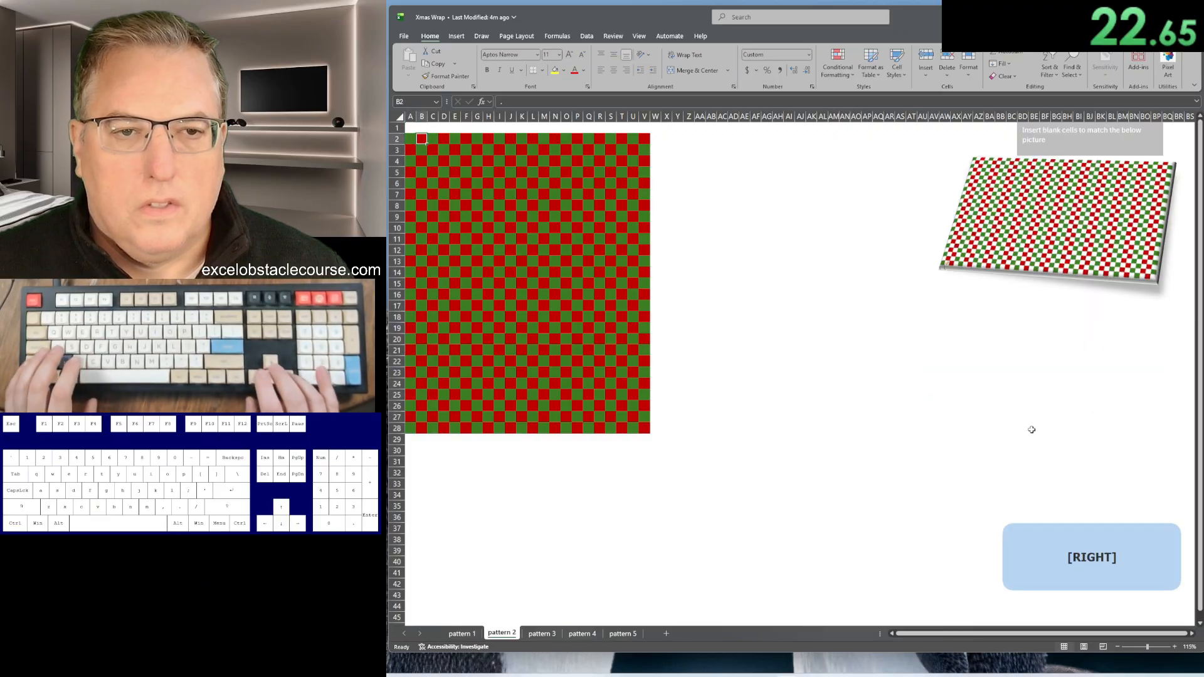
key("ctrl+Right")
key("Right")
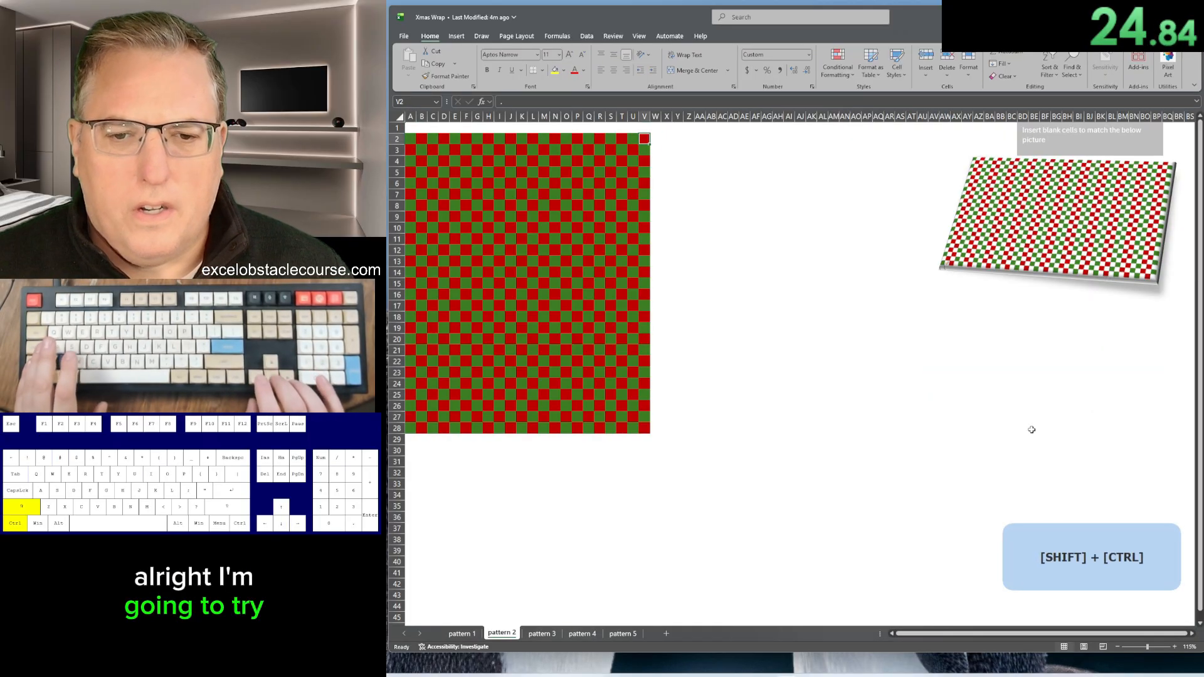
key("ctrl+Down")
key("Right")
key("ctrl+shift+Up")
key("shift+Down")
key("ctrl+c")
key("ctrl+Left")
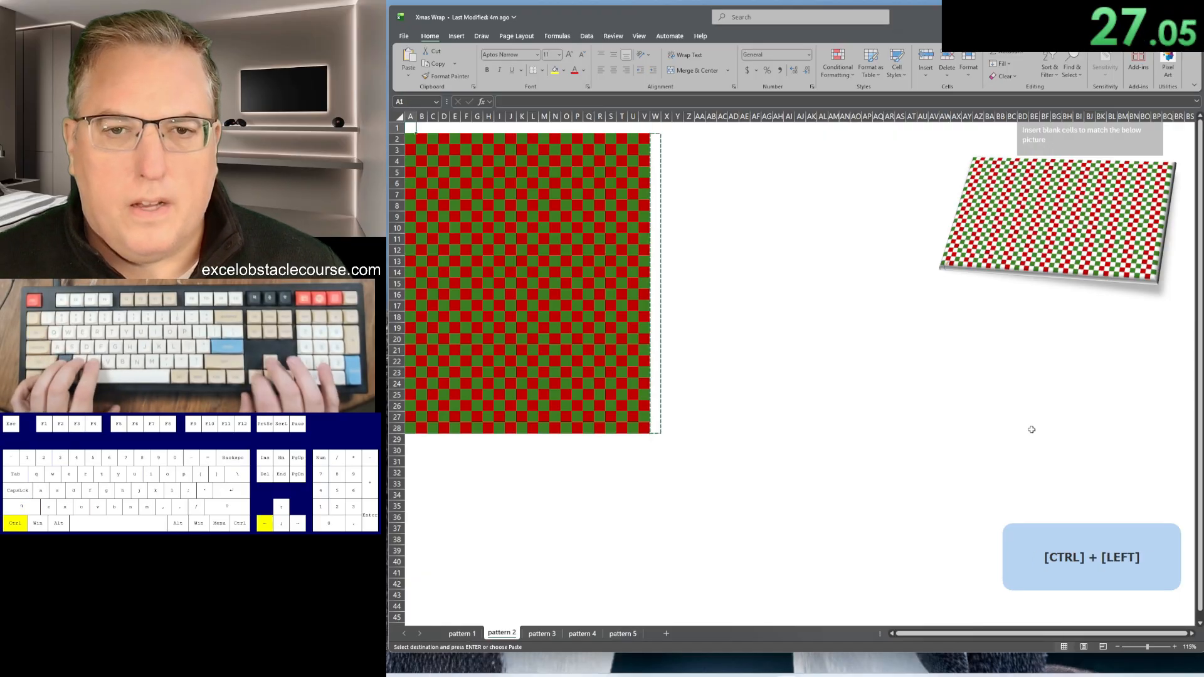
Step: Insert the copied blank strip at B2, D2 and F2, shifting the existing cells right each time
key("ctrl+plus")
key("Return")
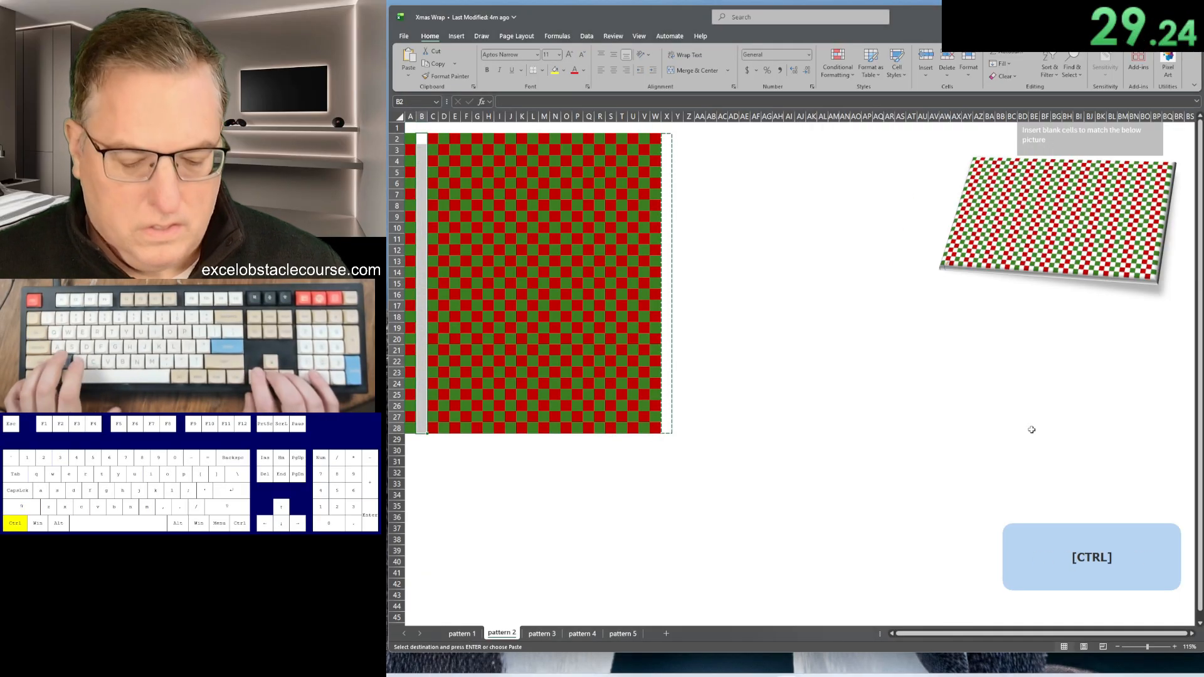
key("Right")
key("Right")
key("ctrl+plus")
key("Return")
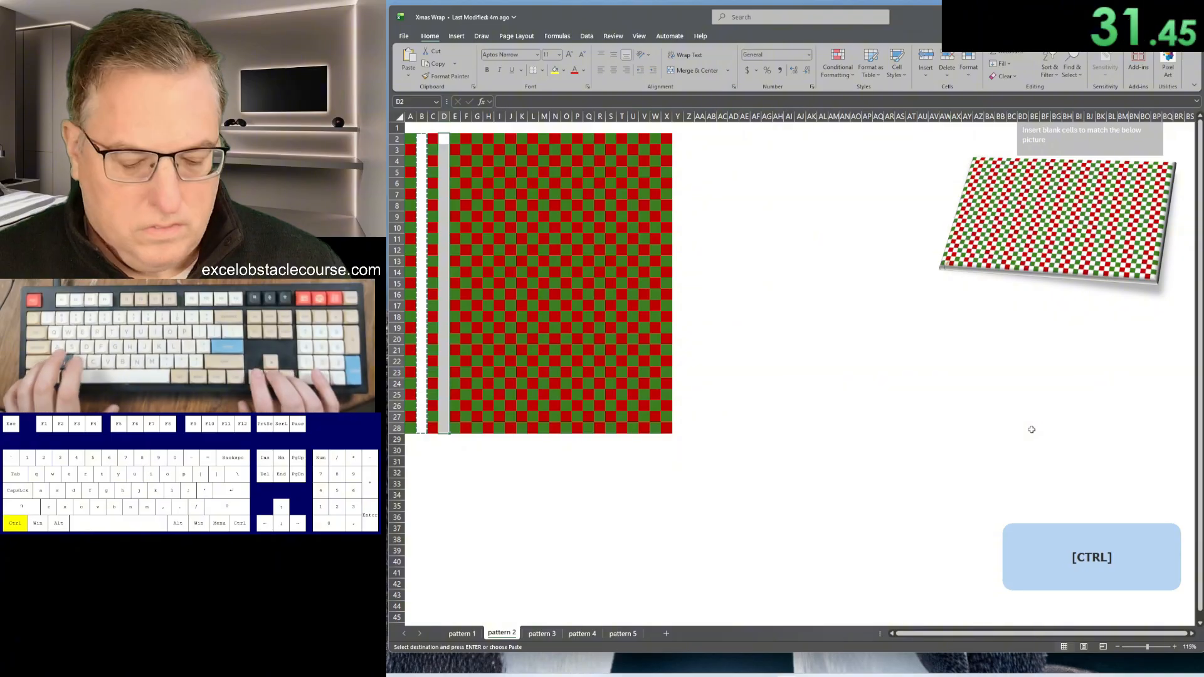
key("Right")
key("Right")
key("ctrl+plus")
key("Return")
Step: Open blank strips in columns H, J and L by cutting the remaining block from each and pasting it one column right
key("Right")
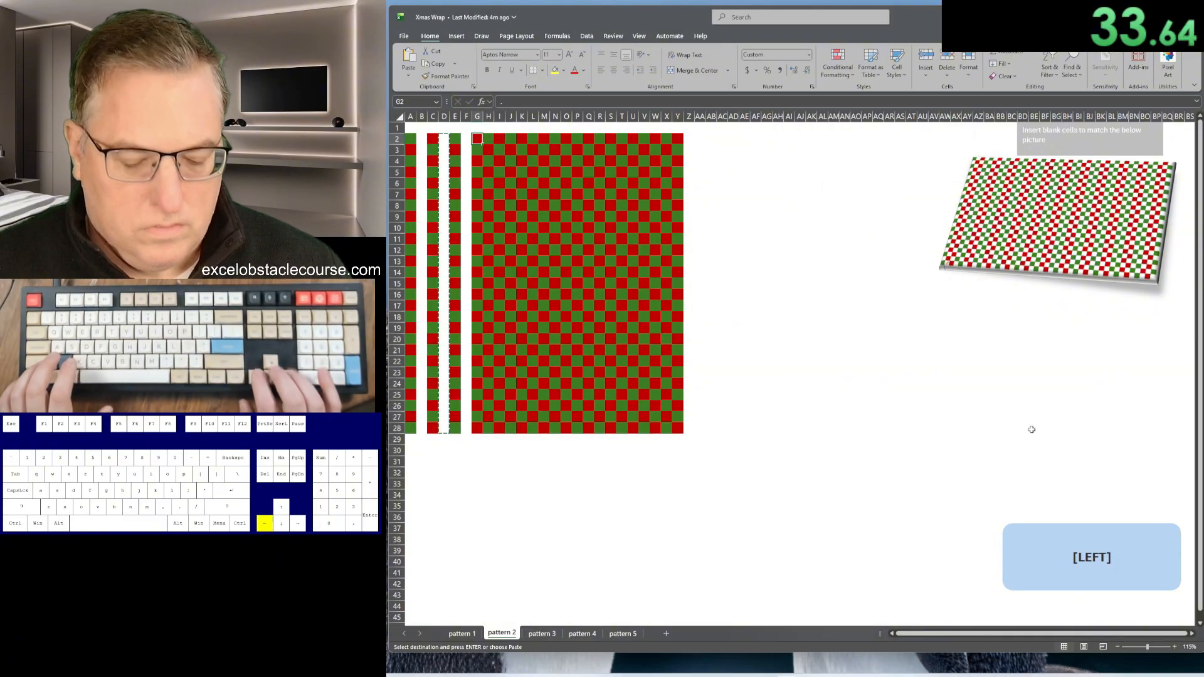
key("Right")
key("ctrl+shift+Down")
key("ctrl+shift+Right")
key("ctrl+x")
key("Right")
key("ctrl+v")
key("Right")
key("ctrl+shift+Down")
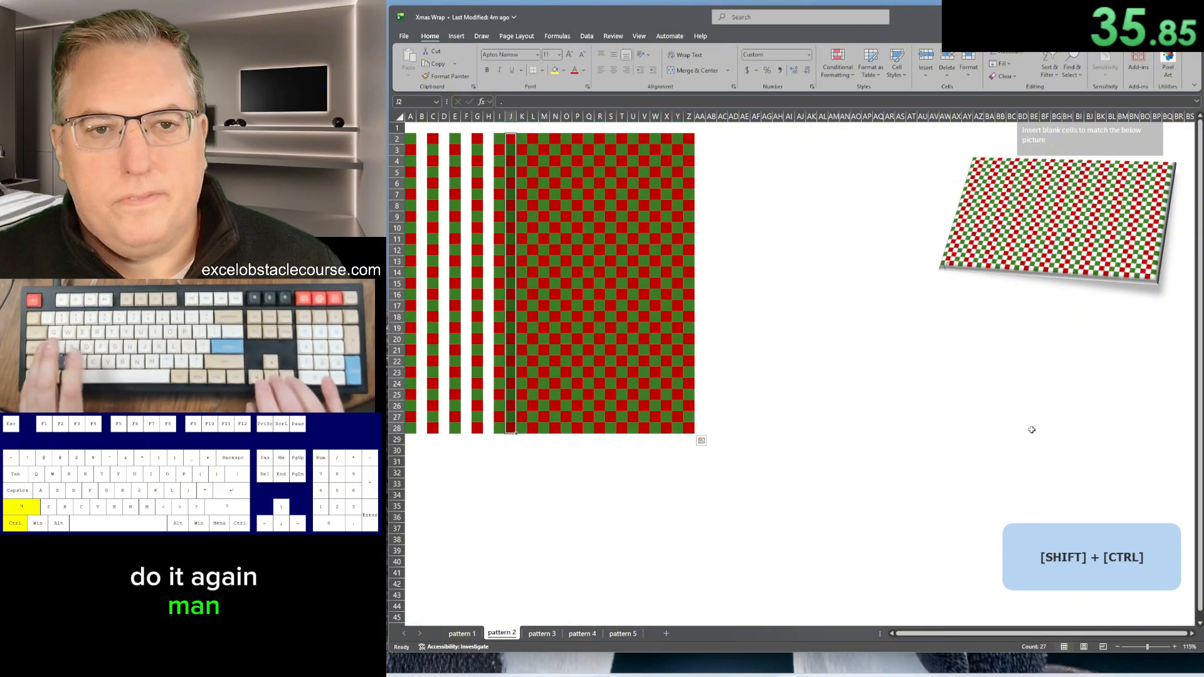
key("ctrl+shift+Right")
key("ctrl+x")
key("Right")
key("ctrl+v")
key("Right")
key("ctrl+shift+Down")
key("ctrl+shift+Right")
key("ctrl+x")
key("Right")
key("ctrl+v")
key("Right")
key("ctrl+shift+Down")
key("ctrl+shift+Right")
key("ctrl+x")
key("ctrl+Right")
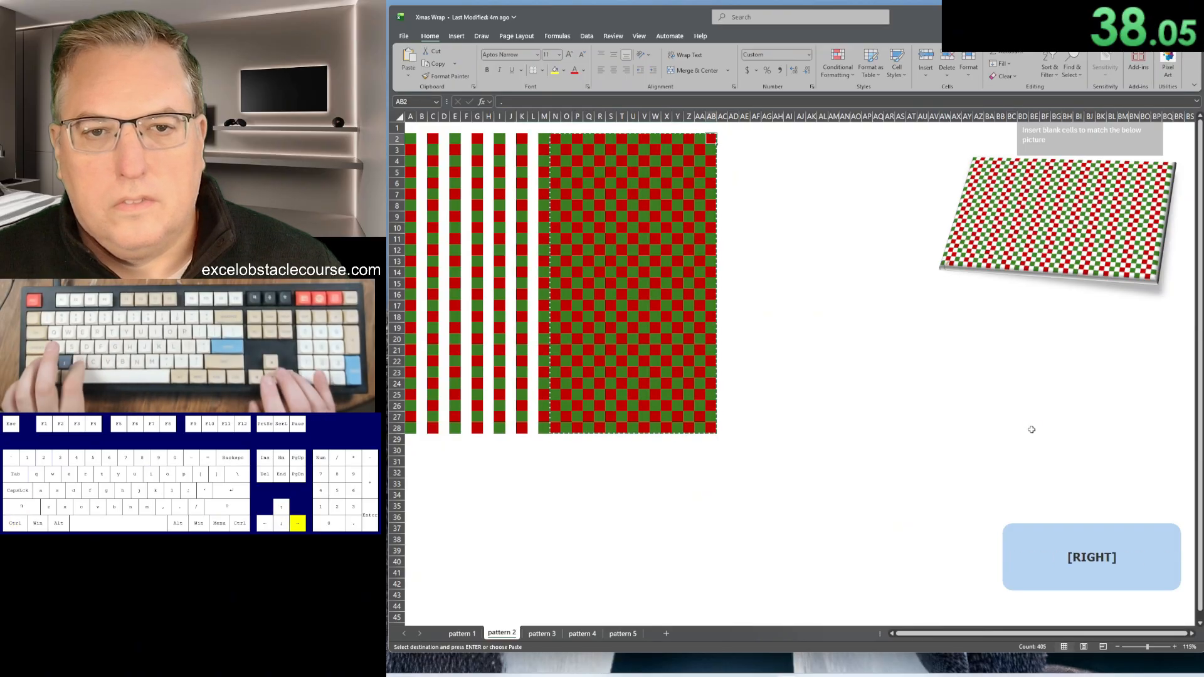
key("ctrl+v")
key("Right")
key("ctrl+z")
key("ctrl+Left")
Step: Open blank strips in columns N, P, R and T by cutting the remaining block from each and pasting it one column right
key("Right")
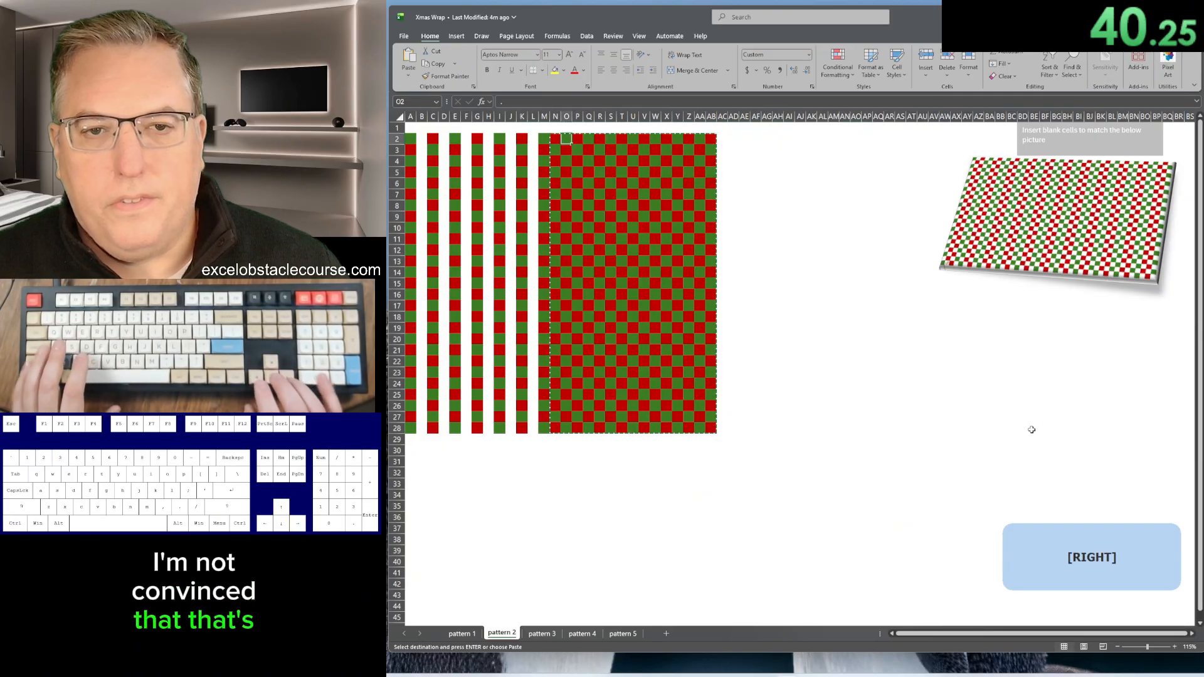
key("ctrl+shift+Down")
key("ctrl+shift+Right")
key("ctrl+x")
key("Right")
key("ctrl+v")
key("Right")
key("ctrl+shift+Down")
key("ctrl+shift+Right")
key("ctrl+x")
key("Right")
key("ctrl+v")
key("Right")
key("ctrl+shift+Down")
key("ctrl+shift+Right")
key("ctrl+x")
key("Right")
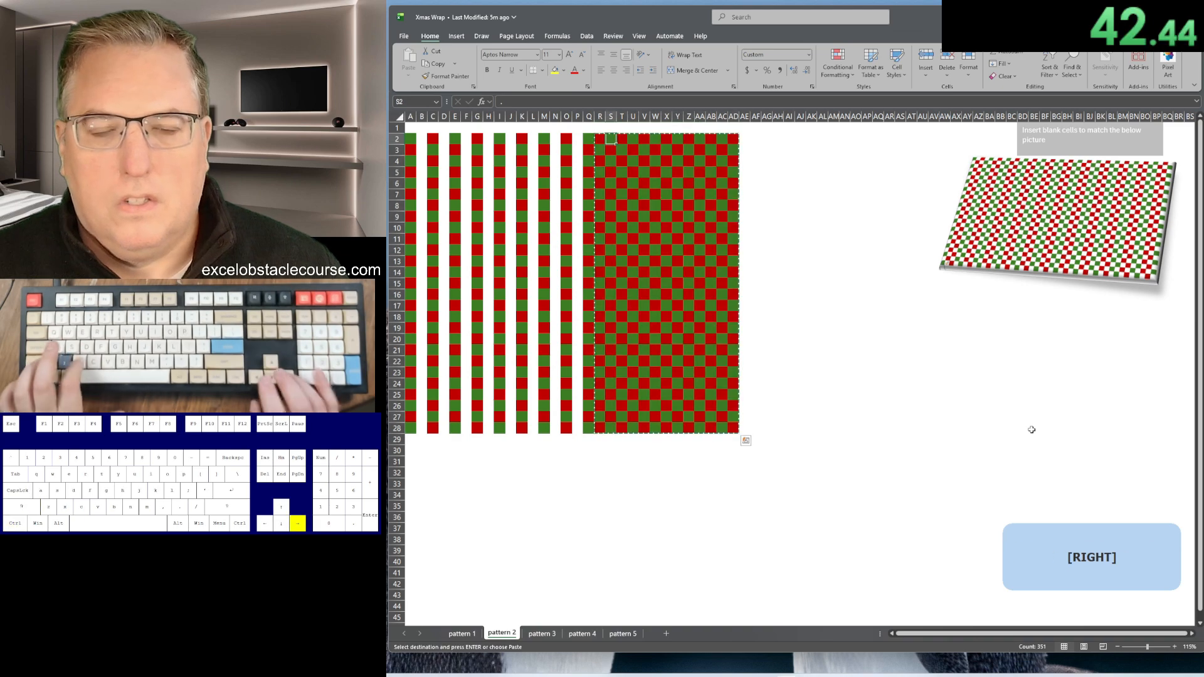
key("ctrl+v")
key("Right")
key("ctrl+shift+Down")
key("ctrl+shift+Right")
key("ctrl+x")
key("Right")
key("ctrl+v")
Step: Open blank strips in columns R, T, V and X by cutting the remaining block from each and pasting it one column right
key("Right")
key("ctrl+shift+Down")
key("ctrl+shift+Right")
key("ctrl+x")
key("Right")
key("ctrl+v")
key("Right")
key("ctrl+shift+Down")
key("ctrl+shift+Right")
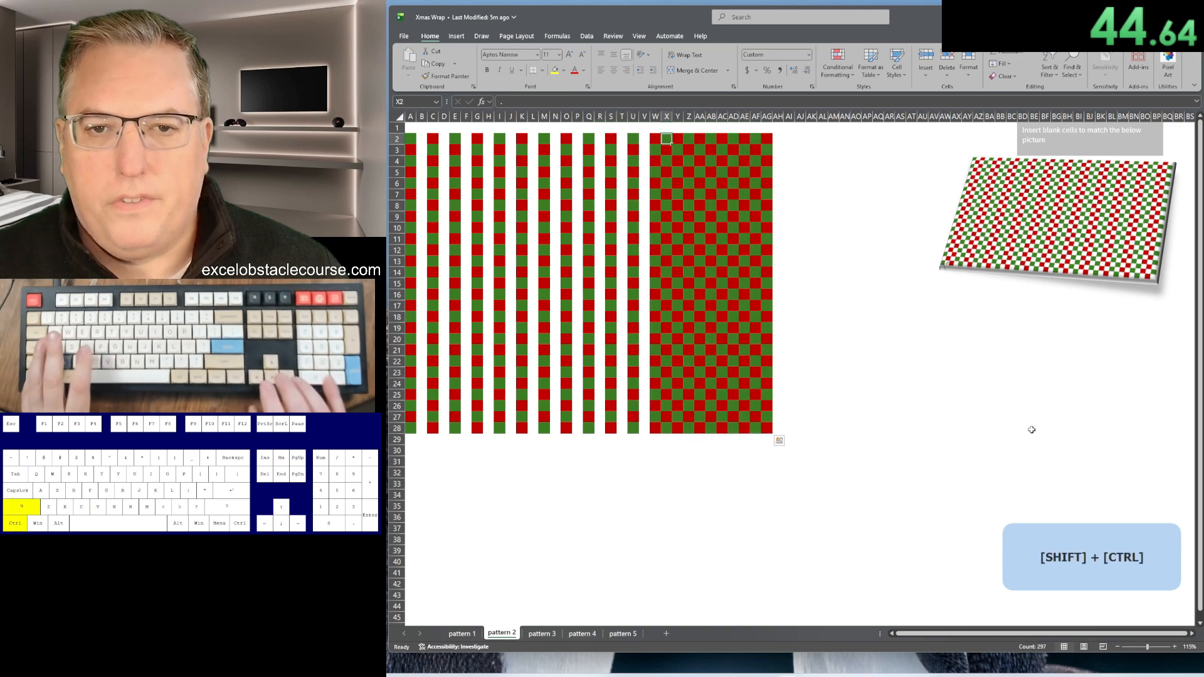
key("ctrl+x")
key("Right")
key("ctrl+v")
Step: Open blank strips in columns Z and AB by cutting the remaining checkered block from each and pasting it one column right
key("Right")
key("ctrl+shift+Down")
key("ctrl+shift+Right")
key("ctrl+x")
key("Right")
key("ctrl+v")
key("Right")
key("ctrl+shift+Down")
key("ctrl+shift+Right")
key("ctrl+x")
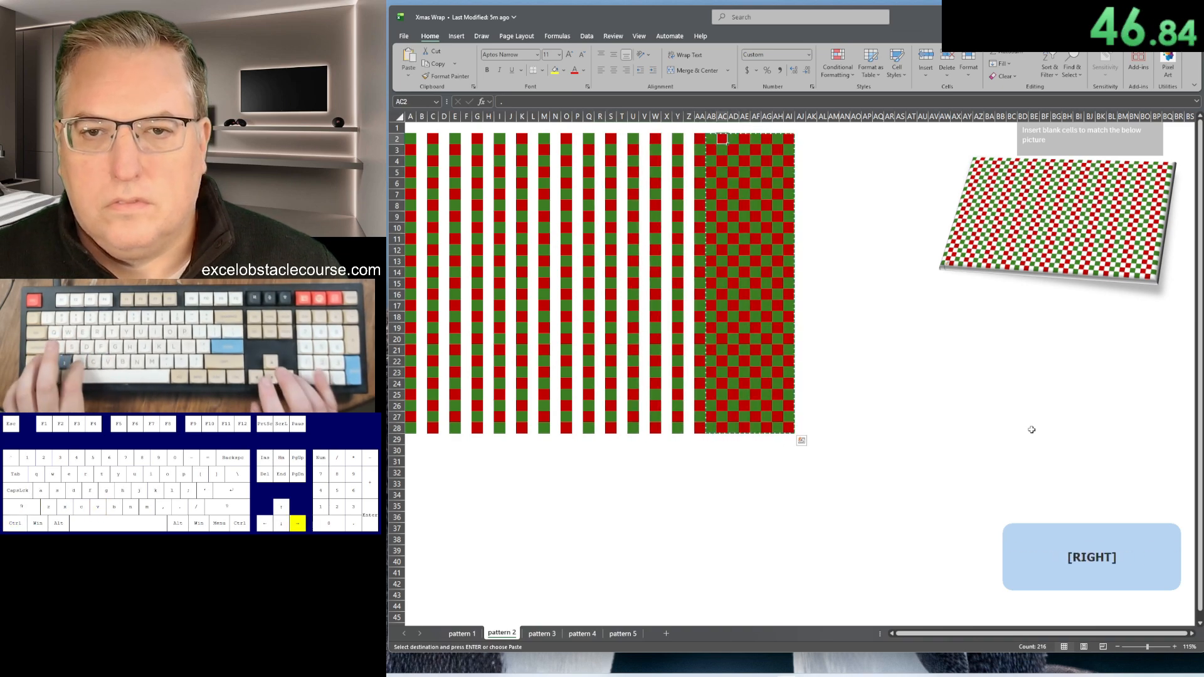
key("Right")
key("ctrl+v")
Step: Open blank strips in columns AD and AF by cutting the remaining checkered block from each and pasting it one column right
key("Down")
key("ctrl+shift+Down")
key("ctrl+shift+Right")
key("ctrl+x")
key("Right")
key("ctrl+v")
key("Right")
key("ctrl+shift+Down")
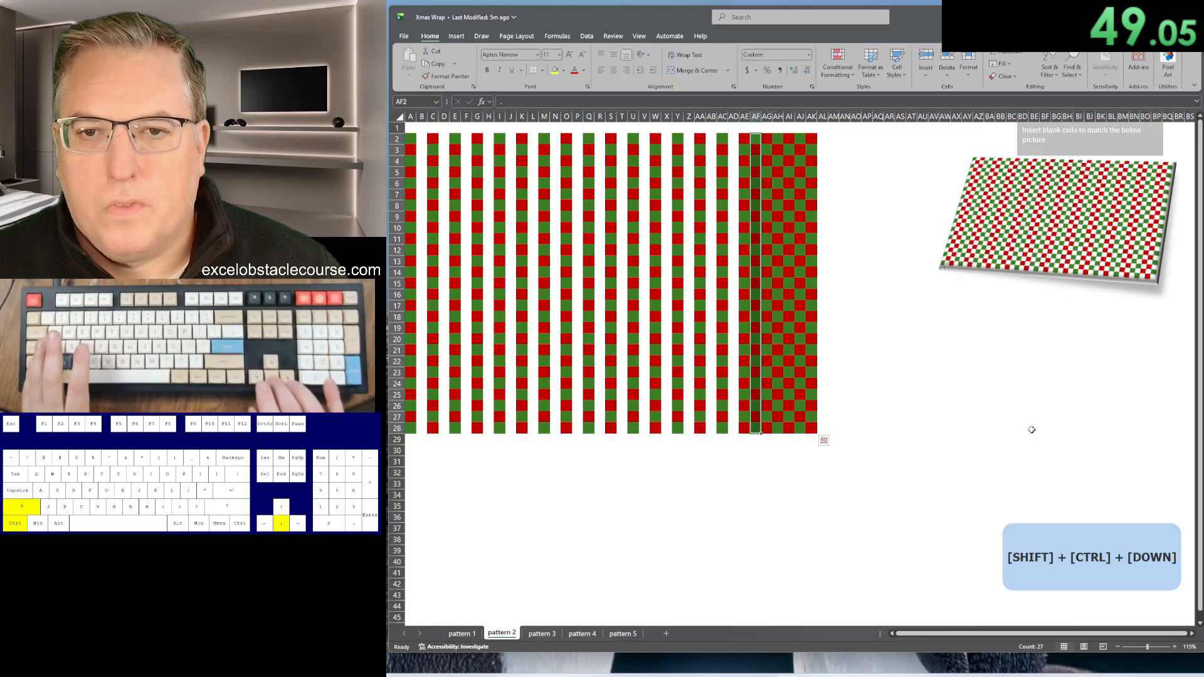
key("ctrl+shift+Right")
key("ctrl+x")
key("Right")
key("ctrl+v")
Step: Open blank strips in columns AH and AJ by cutting the remaining checkered block from each and pasting it one column right
key("Right")
key("ctrl+shift+Down")
key("ctrl+shift+Right")
key("ctrl+x")
key("Right")
key("ctrl+v")
key("Right")
key("ctrl+shift+Down")
key("ctrl+shift+Right")
key("ctrl+x")
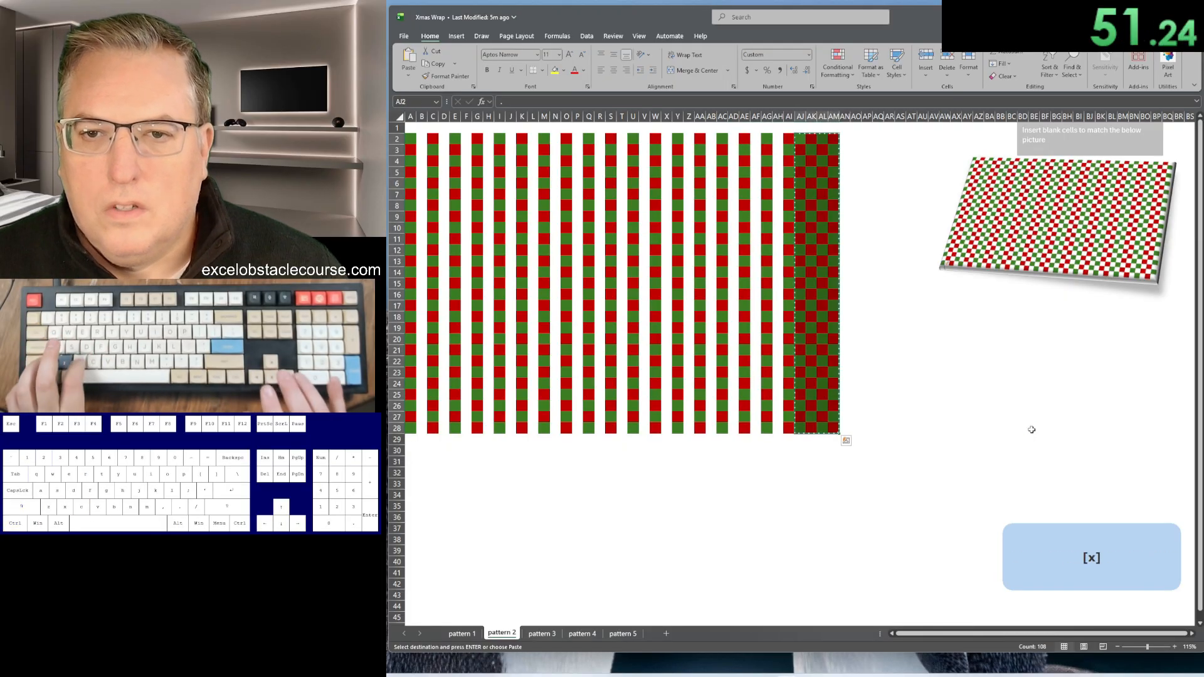
key("Right")
key("ctrl+v")
Step: Open the last blank strips in columns AL, AN and AP by cutting the remaining block from each and pasting it one column right
key("Right")
key("ctrl+shift+Down")
key("ctrl+shift+Right")
key("ctrl+x")
key("Right")
key("ctrl+v")
key("Right")
key("ctrl+shift+Down")
key("ctrl+shift+Right")
key("ctrl+x")
key("Right")
key("ctrl+v")
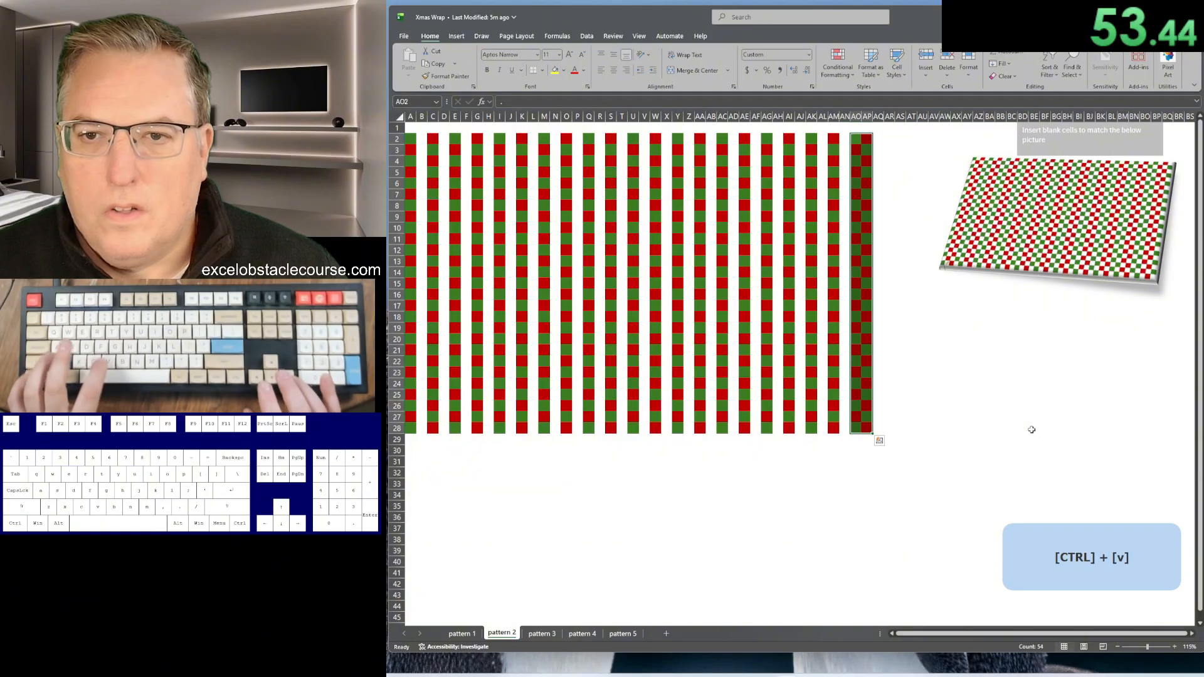
key("Right")
key("ctrl+shift+Down")
key("ctrl+shift+Right")
key("ctrl+x")
key("Right")
key("ctrl+v")
Step: Insert a blank cell in column A of every odd row from A3 to A27, shifting each row's cells right
key("ctrl+Home")
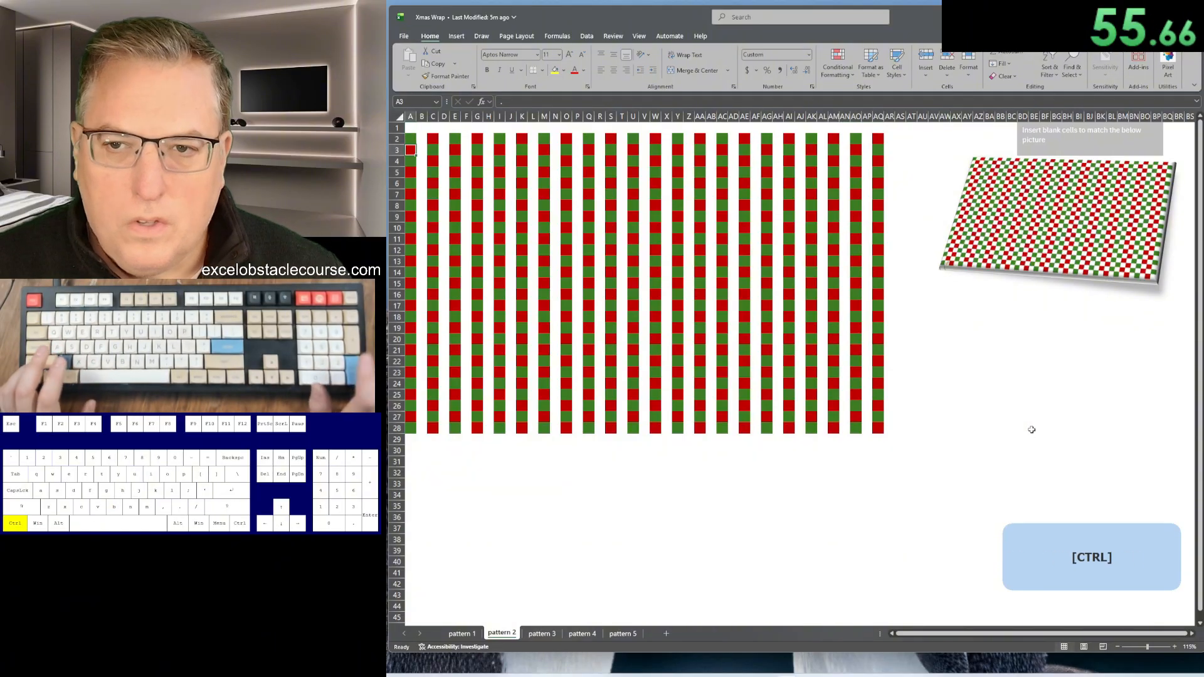
key("ctrl+Return")
key("F4")
key("Down")
key("F4")
key("Down")
key("F4")
key("Down")
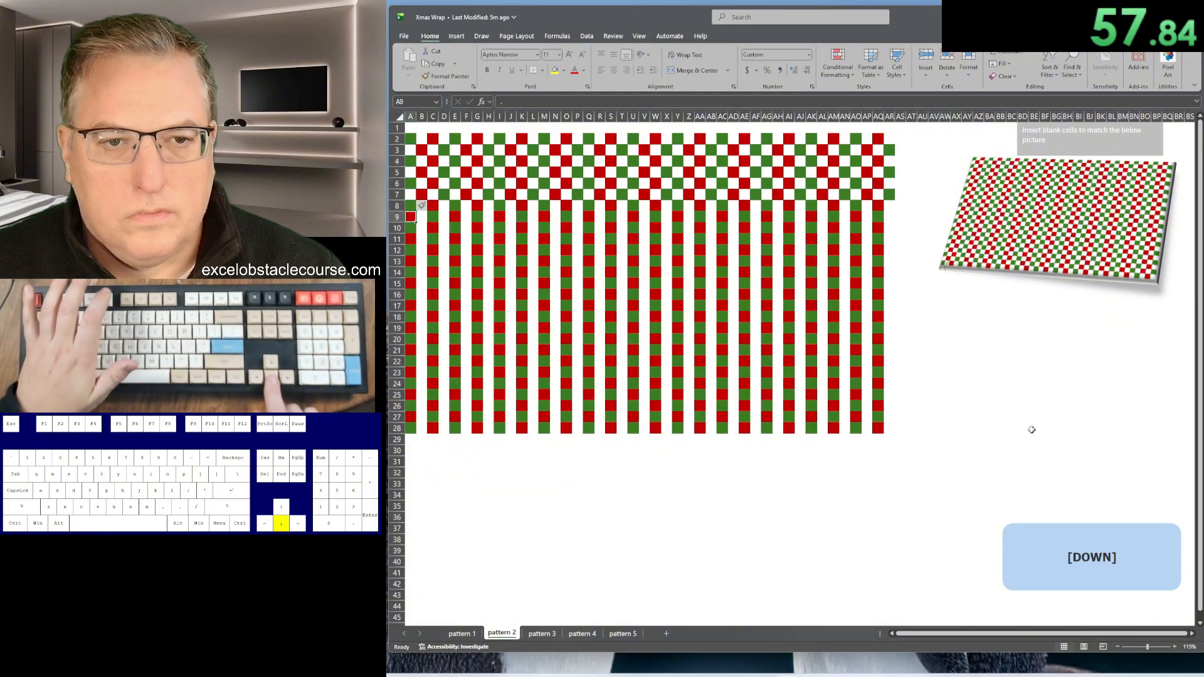
key("F4")
key("Down")
key("F4")
key("Down")
key("F4")
key("Down")
key("F4")
key("Down")
key("F4")
key("Down")
key("F4")
key("Down")
key("F4")
key("Down")
key("F4")
key("Down")
key("F4")
key("Down")
key("F4")
key("Down")
key("F4")
key("Down")
key("F4")
key("Down")
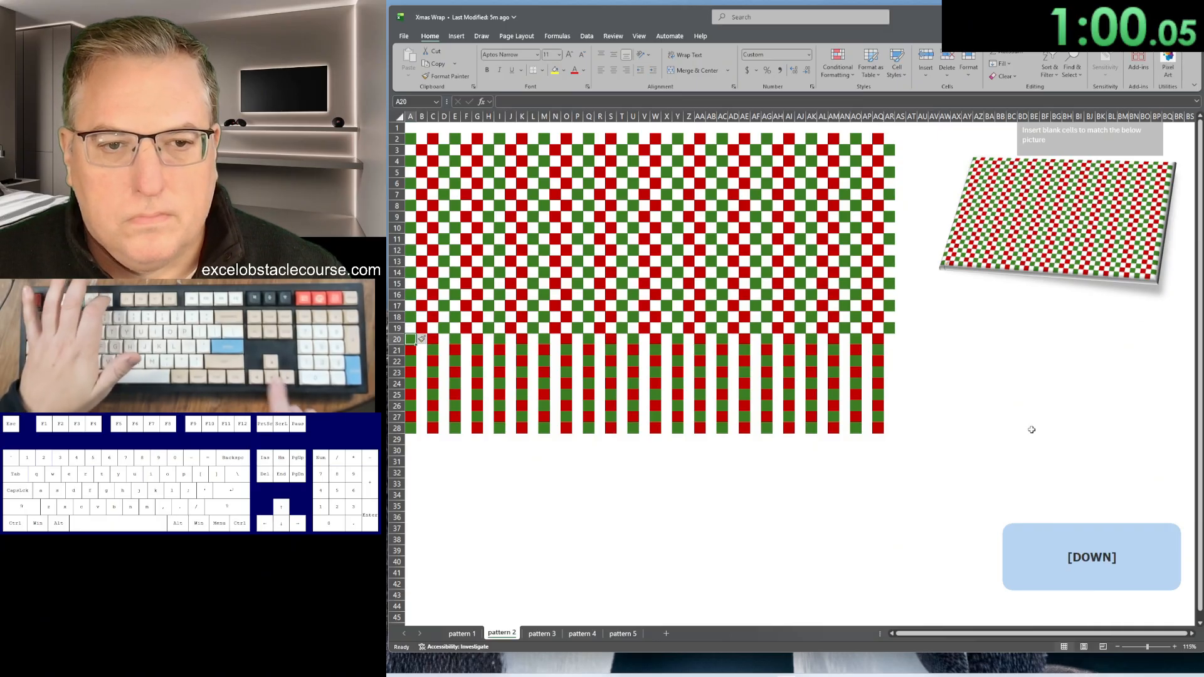
key("F4")
key("Down")
key("F4")
key("Down")
key("F4")
key("Down")
key("F4")
key("Down")
key("F4")
key("Down")
key("F4")
key("Down")
key("F4")
key("Down")
key("F4")
key("Down")
key("F4")
key("Down")
key("F4")
Step: On the pattern 3 sheet, copy the gold cell and try to paste it into the pattern's blank cells selected with Go To Special
key("ctrl+Page_Down")
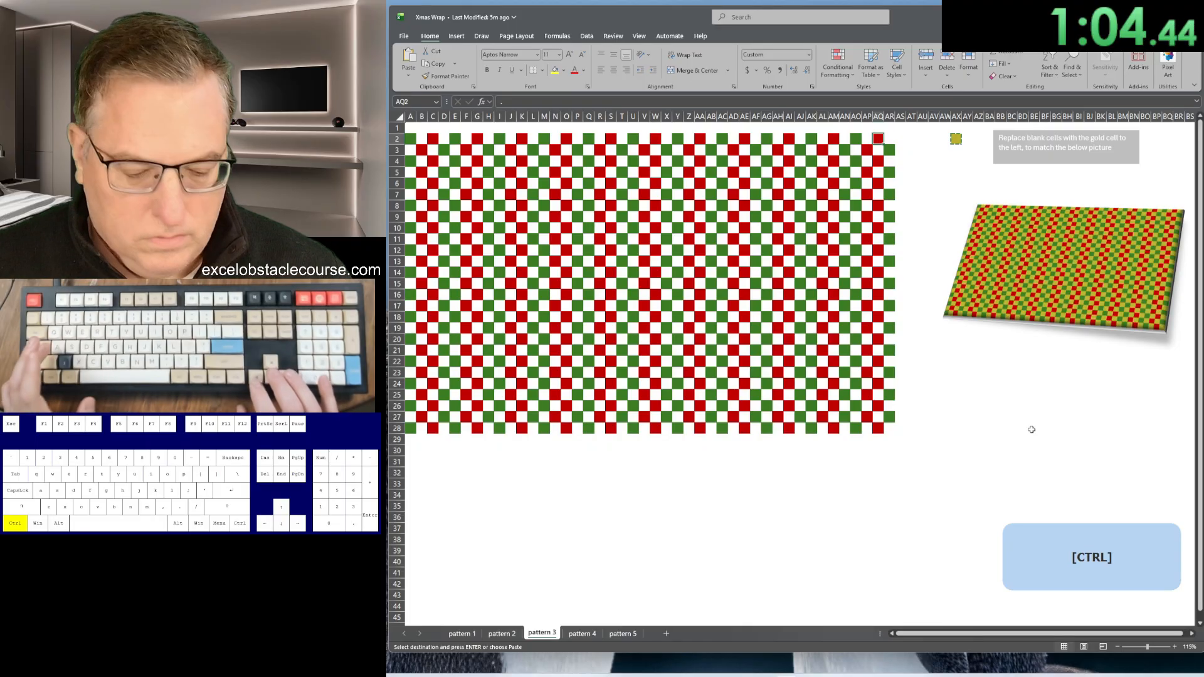
key("ctrl+a")
key("ctrl+g")
key("alt+s")
key("alt+k")
key("Return")
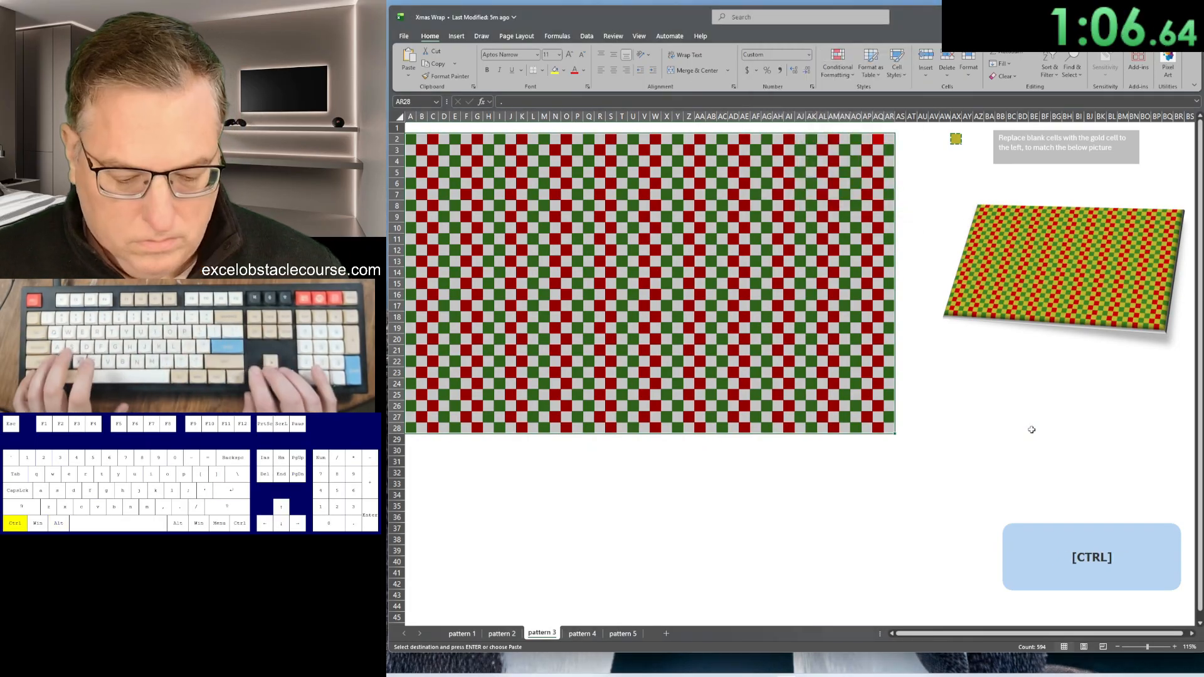
key("ctrl+c")
key("Return")
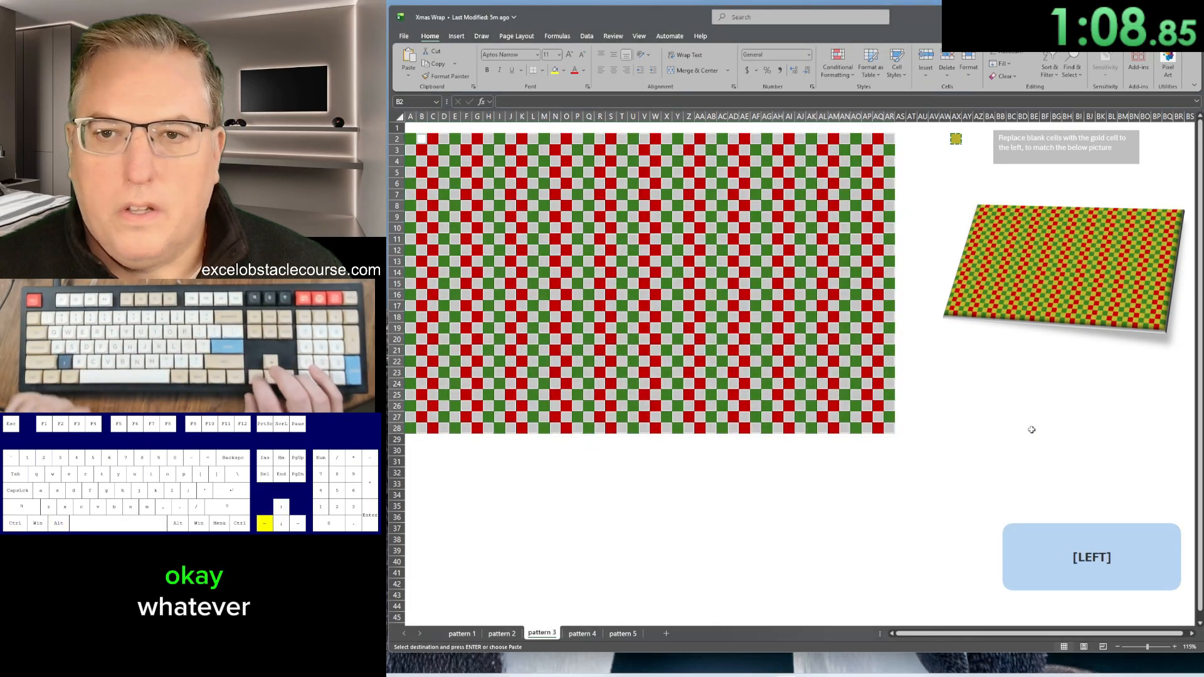
Step: Reselect the pattern's blank cells with Go To Special and try again to paste the copied gold cell into them
key("Left")
key("ctrl+a")
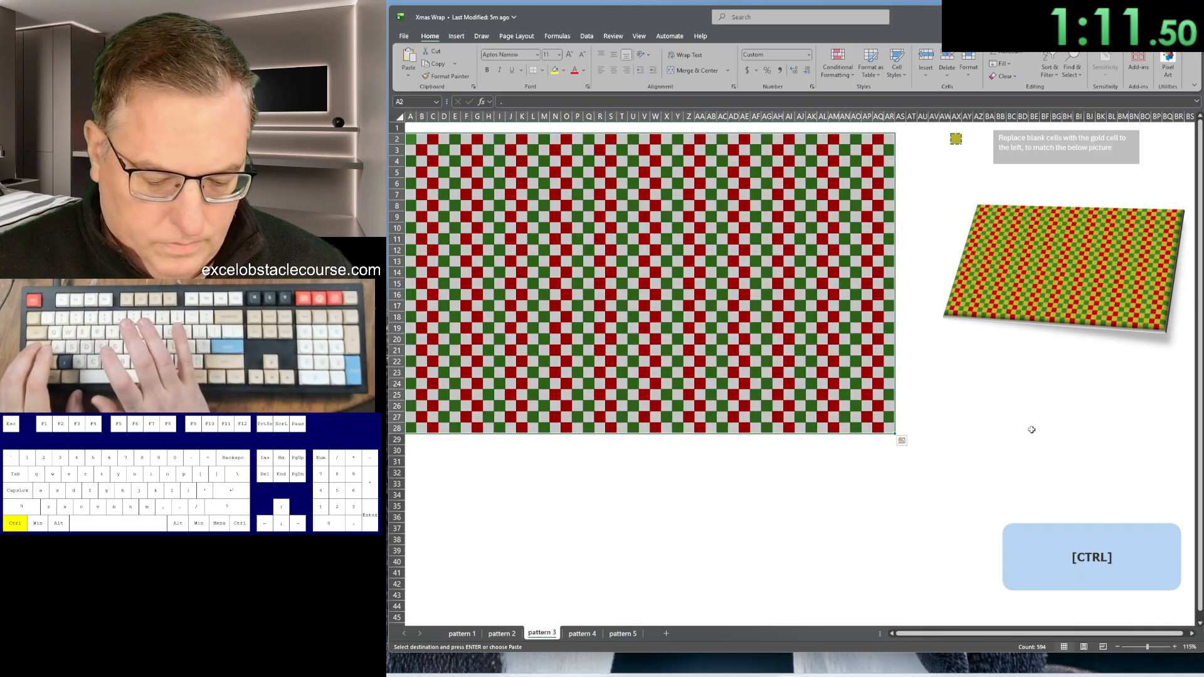
key("ctrl+g")
key("alt+s")
key("k")
key("Return")
key("ctrl+v")
key("Return")
key("Up")
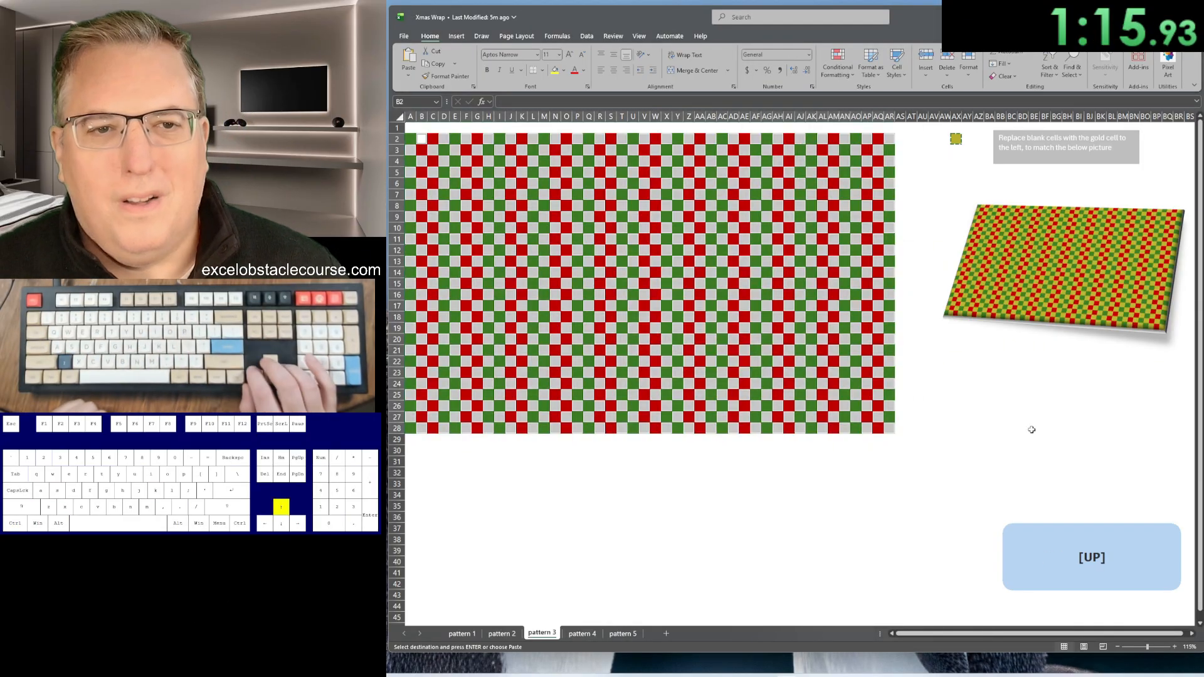
key("Left")
key("ctrl+a")
key("ctrl+g")
key("alt+s")
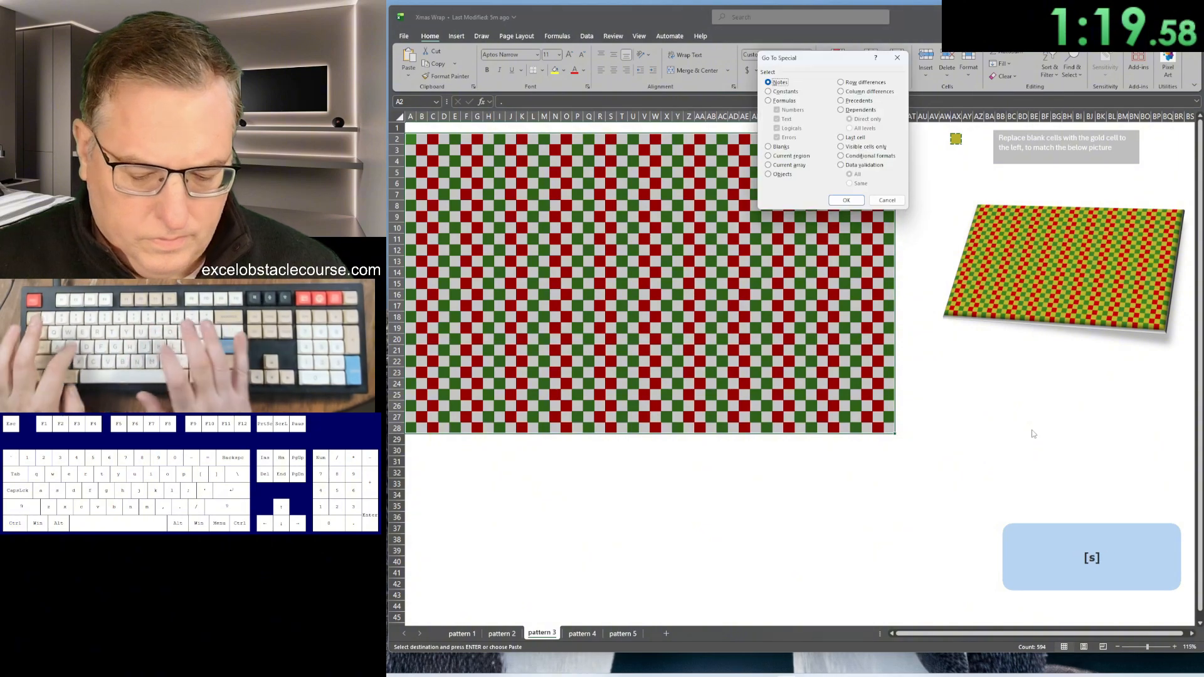
key("k")
key("Return")
key("ctrl+v")
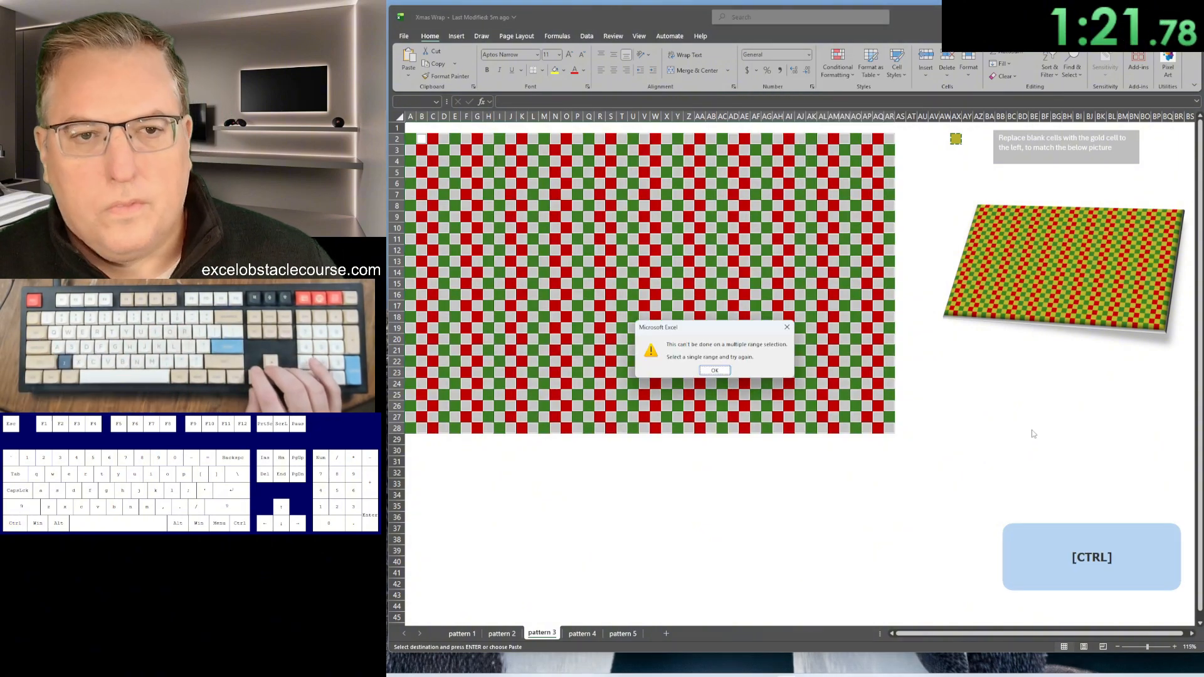
key("Return")
Step: Fill the pattern's blank cells, selected with Go To Special, with the gold cell from AX2
key("Right")
key("Right")
key("Right")
key("Right")
key("Right")
key("Right")
key("Right")
key("Right")
key("Right")
key("Right")
key("Right")
key("Right")
key("Right")
key("Right")
key("Right")
key("Right")
key("Right")
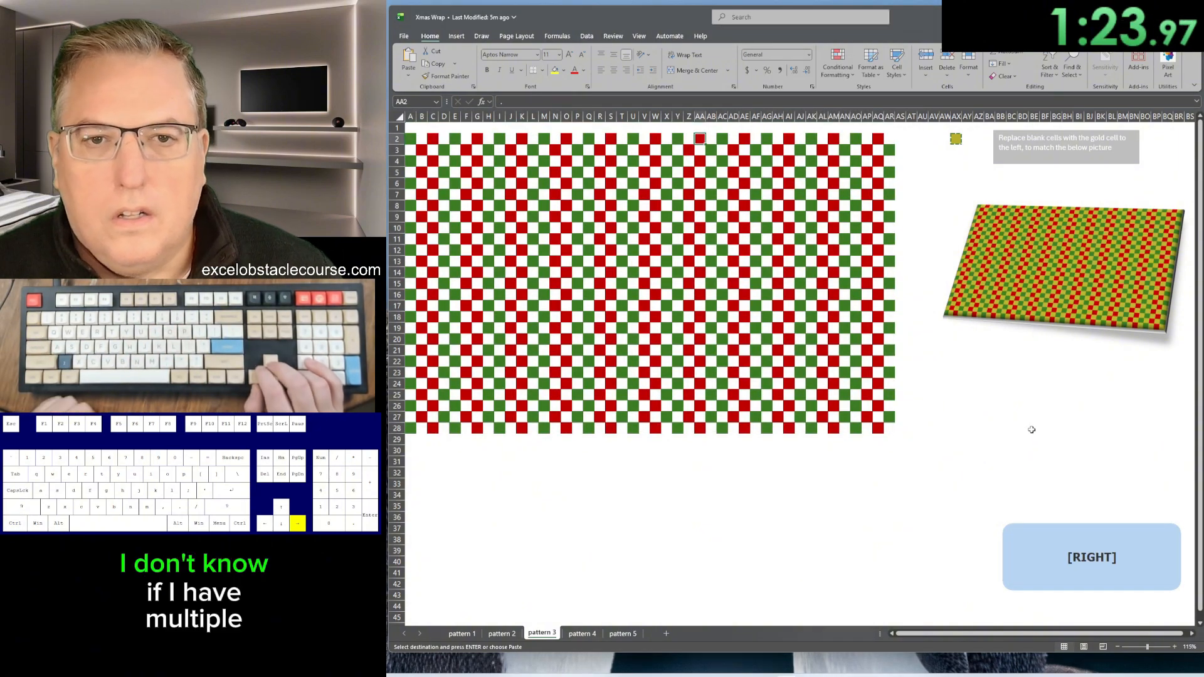
key("ctrl+Right")
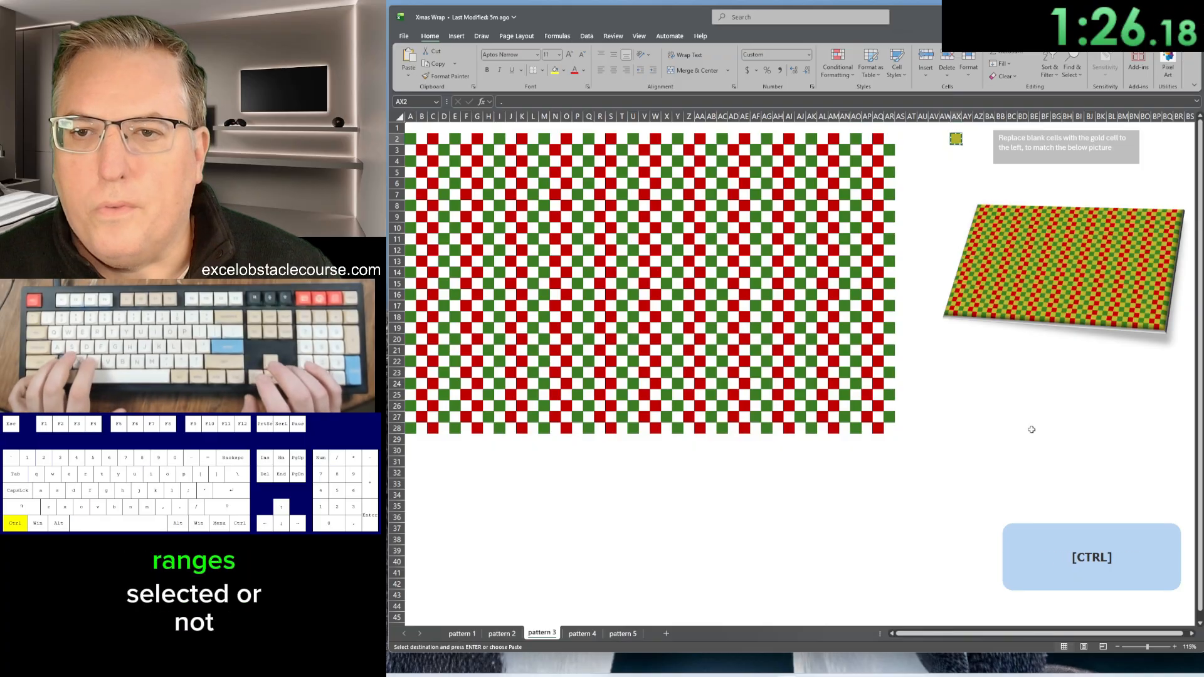
key("ctrl+a")
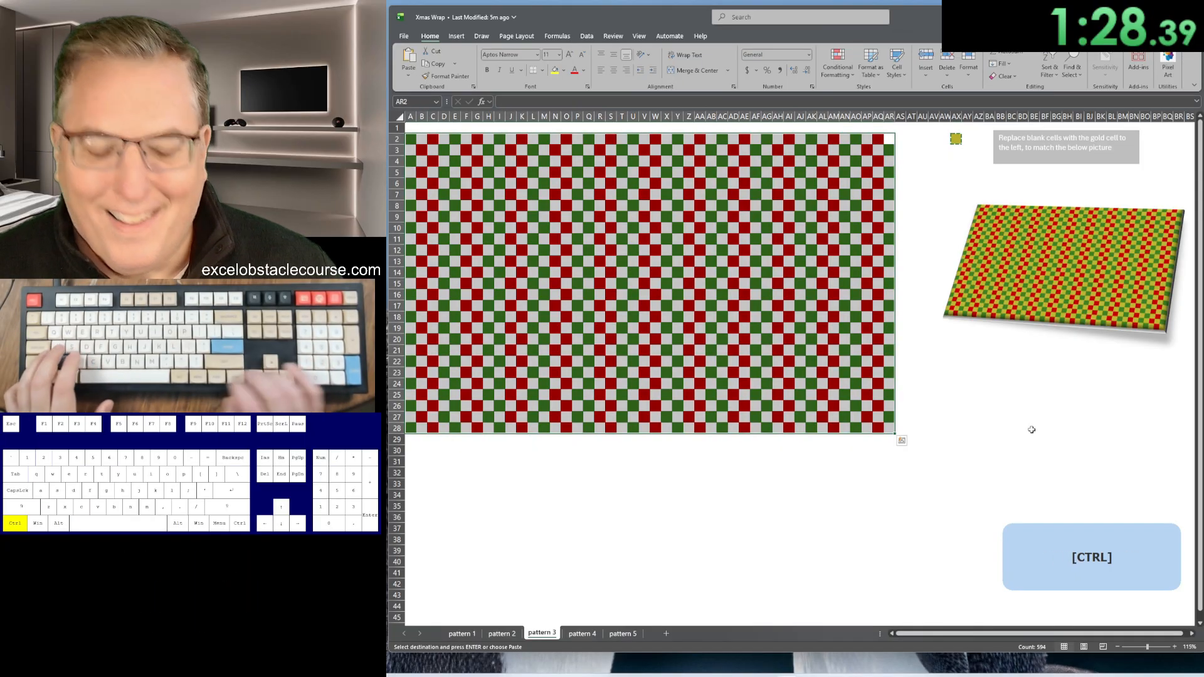
key("ctrl+g")
key("alt+s")
key("k")
key("Return")
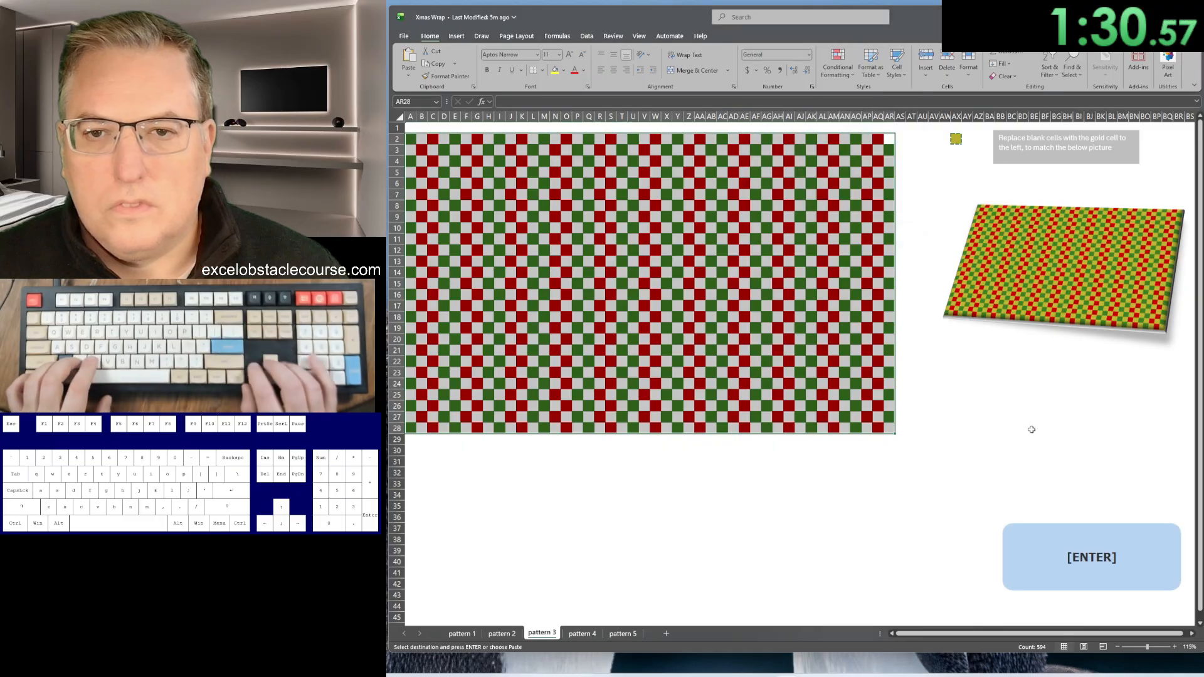
key("ctrl+v")
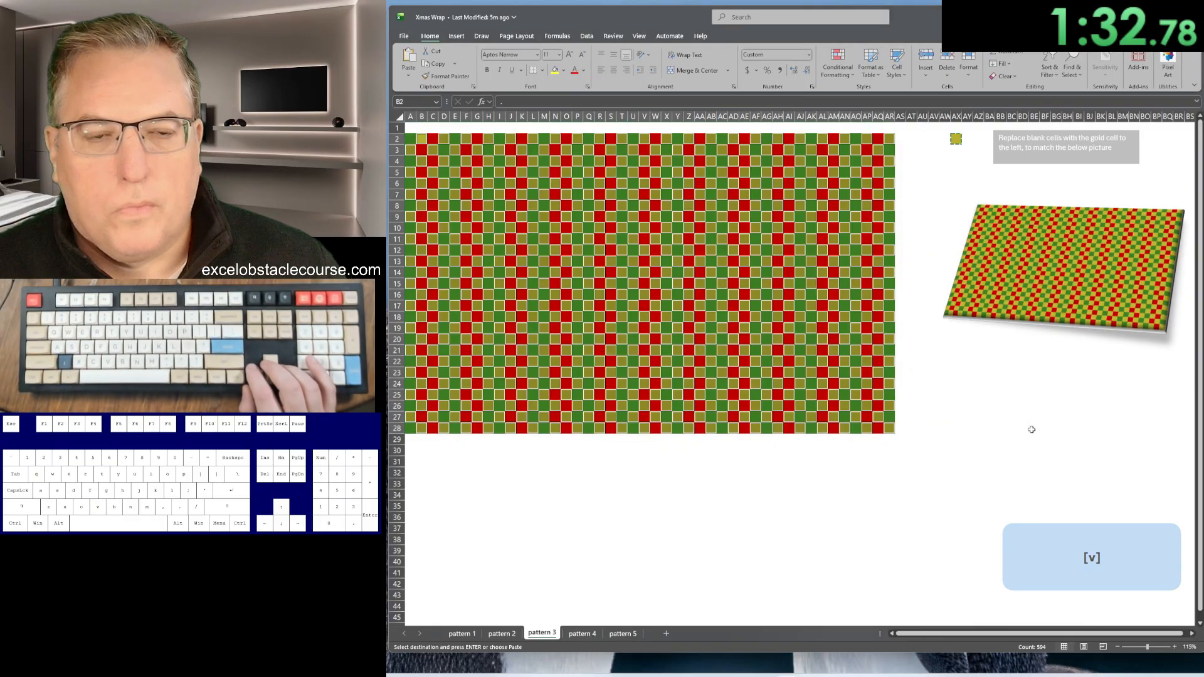
Step: On the pattern 4 sheet, open blank strips in columns B and D by moving the remaining block from each one column right
key("ctrl+Page_Down")
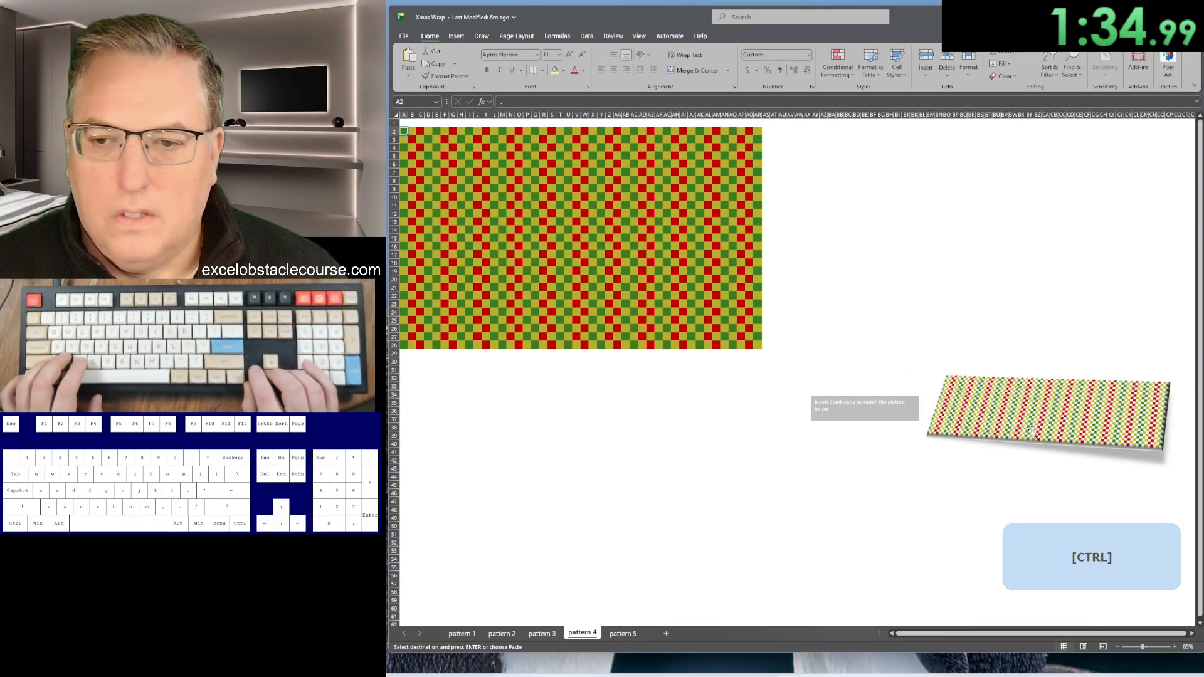
key("Right")
key("ctrl+shift+Right")
key("ctrl+shift+Down")
key("ctrl+x")
key("Right")
key("ctrl+v")
key("Right")
key("ctrl+shift+Right")
key("ctrl+shift+Down")
key("ctrl+x")
key("Right")
key("ctrl+v")
Step: Open blank strips in columns F and H by cutting the remaining block from each and pasting it one column right
key("Right")
key("ctrl+shift+Right")
key("ctrl+shift+Down")
key("ctrl+x")
key("Right")
key("ctrl+v")
key("Right")
key("ctrl+shift+Right")
key("ctrl+shift+Down")
key("ctrl+x")
key("Right")
key("ctrl+v")
Step: Open blank strips in columns J and L by cutting the remaining block from each and pasting it one column right
key("Right")
key("ctrl+shift+Right")
key("ctrl+shift+Down")
key("ctrl+x")
key("Right")
key("ctrl+v")
key("Right")
key("ctrl+shift+Right")
key("ctrl+shift+Down")
key("ctrl+x")
key("Right")
key("ctrl+v")
Step: Open blank strips in columns N and P by cutting the remaining block from each and pasting it one column right
key("Right")
key("ctrl+shift+Right")
key("ctrl+shift+Down")
key("ctrl+x")
key("Right")
key("ctrl+v")
key("Right")
key("ctrl+shift+Right")
key("ctrl+shift+Down")
key("ctrl+x")
key("Right")
key("ctrl+v")
Step: Open blank strips in columns R and T by cutting the remaining block from each and pasting it one column right
key("Right")
key("ctrl+shift+Right")
key("ctrl+shift+Down")
key("ctrl+x")
key("Right")
key("ctrl+v")
key("Right")
key("ctrl+shift+Right")
key("ctrl+shift+Down")
key("ctrl+x")
key("Right")
key("ctrl+v")
Step: Open a blank strip in column V by cutting the remaining block from there and pasting it one column right
key("Right")
key("ctrl+shift+Right")
key("ctrl+shift+Down")
key("ctrl+x")
key("Right")
key("ctrl+v")
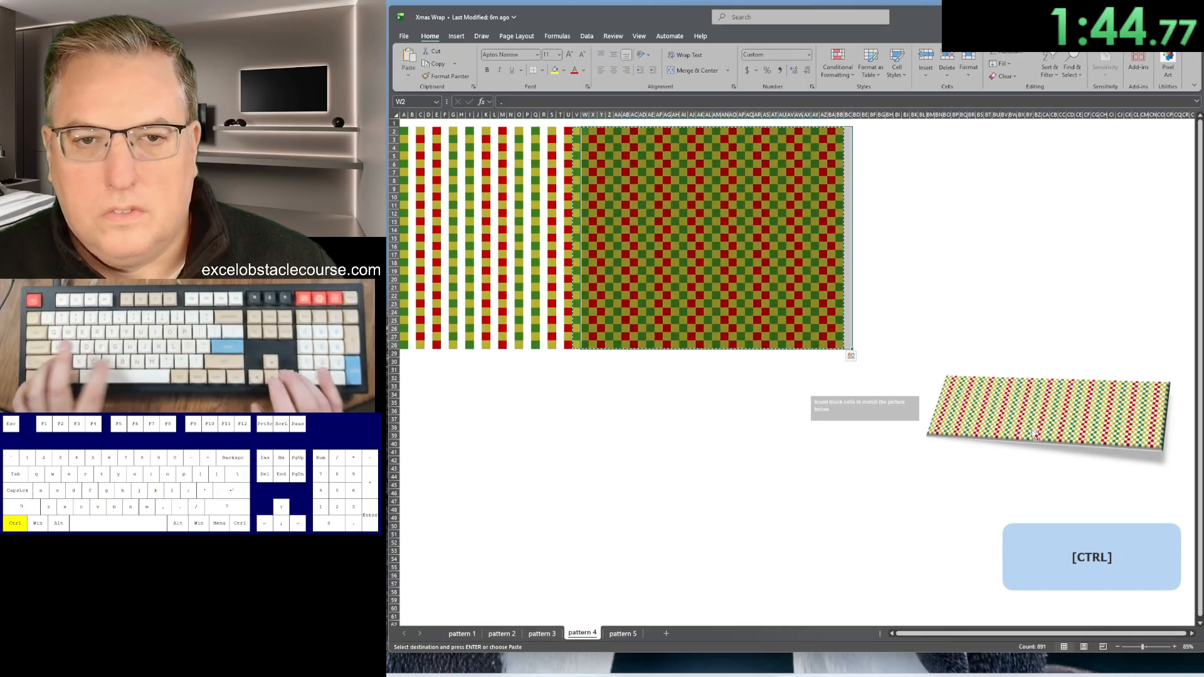
key("Right")
key("ctrl+shift+Right")
key("ctrl+shift+Down")
key("ctrl+x")
key("ctrl+Right")
key("ctrl+v")
key("Right")
key("ctrl+z")
Step: Open blank strips in columns X and Z by cutting the remaining block from each and pasting it one column right
key("ctrl+shift+Right")
key("ctrl+shift+Down")
key("ctrl+x")
key("Right")
key("ctrl+v")
key("Right")
key("ctrl+shift+Right")
key("ctrl+shift+Down")
key("ctrl+x")
key("Right")
key("ctrl+v")
Step: Open blank strips in columns AB and AD by cutting the remaining block from each and pasting it one column right
key("Right")
key("ctrl+shift+Right")
key("ctrl+shift+Down")
key("ctrl+x")
key("Right")
key("ctrl+v")
key("Right")
key("ctrl+shift+Right")
key("ctrl+shift+Down")
key("ctrl+x")
key("Right")
key("ctrl+v")
Step: Open blank strips in columns AF and AH by cutting the remaining block from each and pasting it one column right
key("Right")
key("ctrl+shift+Right")
key("ctrl+shift+Down")
key("ctrl+x")
key("Right")
key("ctrl+v")
key("Right")
key("ctrl+shift+Right")
key("ctrl+shift+Down")
key("ctrl+x")
key("Right")
key("ctrl+v")
Step: Open blank strips in columns AJ and AL by cutting the remaining block from each and pasting it one column right
key("Right")
key("ctrl+shift+Right")
key("ctrl+shift+Down")
key("ctrl+x")
key("Right")
key("ctrl+v")
key("Right")
key("ctrl+shift+Right")
key("ctrl+shift+Down")
key("ctrl+x")
key("Right")
key("ctrl+v")
Step: Open blank strips in columns AN and AP by cutting the remaining block from each and pasting it one column right
key("Right")
key("ctrl+shift+Right")
key("ctrl+shift+Down")
key("ctrl+x")
key("Right")
key("ctrl+v")
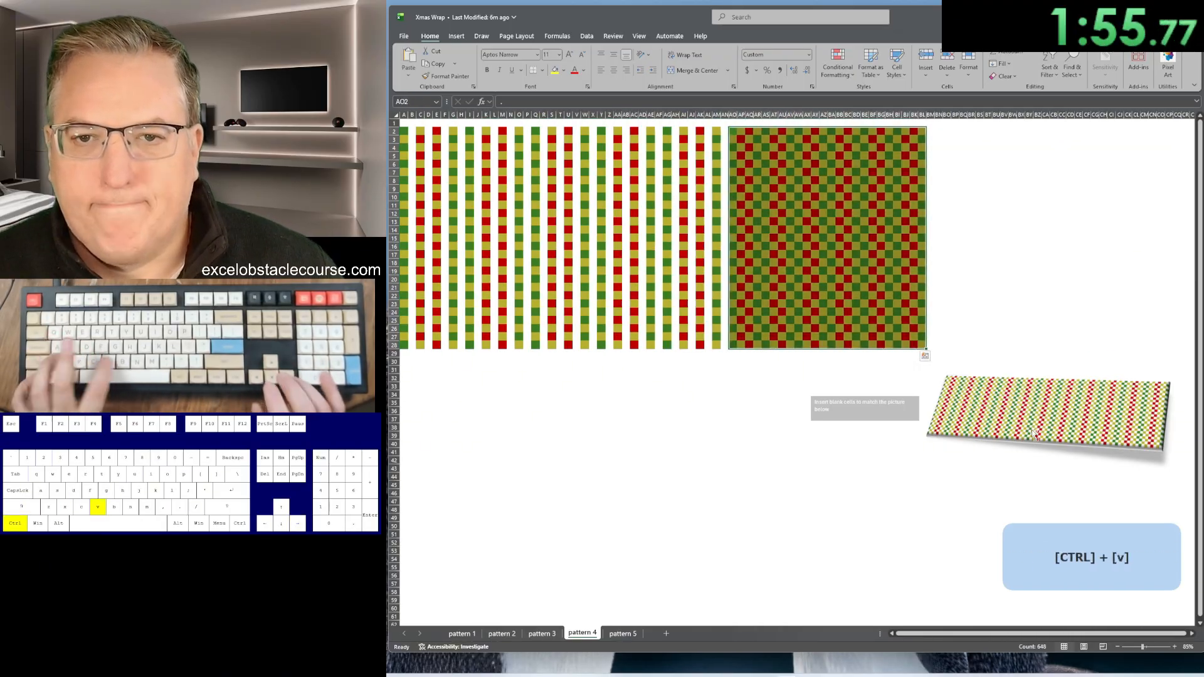
key("Right")
key("ctrl+shift+Right")
key("ctrl+shift+Down")
key("ctrl+x")
key("Right")
key("ctrl+v")
Step: Open blank strips in columns AR and AT by cutting the remaining block from each and pasting it one column right
key("Right")
key("ctrl+shift+Right")
key("ctrl+shift+Down")
key("ctrl+x")
key("Right")
key("ctrl+v")
key("Right")
key("ctrl+shift+Right")
key("ctrl+shift+Down")
key("ctrl+x")
key("Right")
key("ctrl+v")
key("Right")
key("ctrl+shift+Right")
key("ctrl+shift+Down")
key("ctrl+x")
key("Right")
key("Down")
key("ctrl+v")
key("ctrl+z")
Step: Open blank strips in columns AV and AX by cutting the remaining block from each and pasting it one column right
key("Up")
key("Down")
key("ctrl+shift+Right")
key("ctrl+shift+Down")
key("ctrl+x")
key("Right")
key("ctrl+v")
key("Right")
key("ctrl+shift+Right")
key("ctrl+shift+Down")
key("ctrl+x")
key("Right")
key("ctrl+v")
Step: Open blank strips in columns AZ and BB by cutting the remaining block from each and pasting it one column right
key("Right")
key("ctrl+shift+Right")
key("ctrl+shift+Down")
key("ctrl+x")
key("Right")
key("ctrl+v")
key("Right")
key("ctrl+shift+Right")
key("ctrl+shift+Down")
key("ctrl+x")
key("Right")
key("ctrl+v")
Step: Open a blank strip in column BD by cutting the remaining block from there and pasting it one column right
key("Right")
key("ctrl+shift+Right")
key("ctrl+shift+Down")
key("ctrl+x")
key("Right")
key("ctrl+v")
Step: Open blank strips in columns BF and BH by cutting the remaining block from each and pasting it one column right
key("Right")
key("ctrl+shift+Right")
key("ctrl+shift+Down")
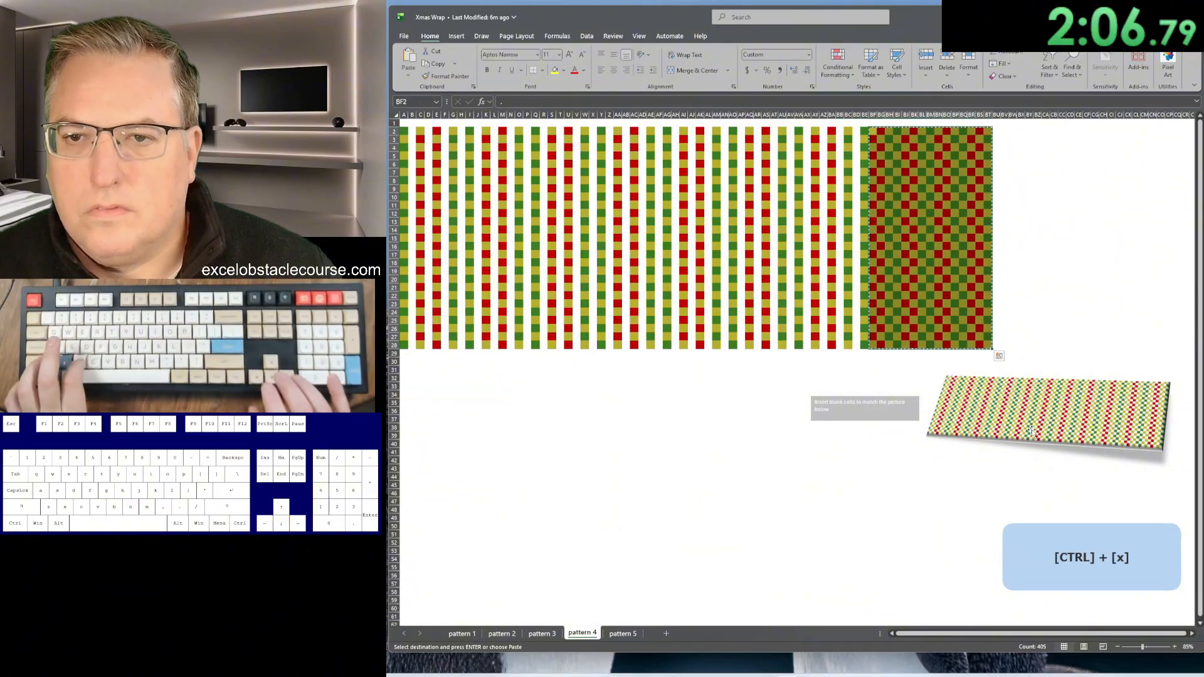
key("ctrl+x")
key("Right")
key("ctrl+v")
key("Right")
key("ctrl+shift+Right")
key("ctrl+shift+Down")
key("ctrl+x")
key("Right")
key("ctrl+v")
Step: Open blank strips in columns BJ and BL by cutting the remaining block from each and pasting it one column right
key("Right")
key("ctrl+shift+Right")
key("ctrl+shift+Down")
key("ctrl+x")
key("Right")
key("ctrl+v")
key("Right")
key("ctrl+shift+Right")
key("ctrl+shift+Down")
key("ctrl+x")
key("Right")
key("ctrl+v")
Step: Open blank strips in columns BN and BP by cutting the remaining block from each and pasting it one column right
key("Right")
key("ctrl+shift+Right")
key("ctrl+shift+Down")
key("ctrl+x")
key("Right")
key("ctrl+v")
key("Right")
key("ctrl+shift+Right")
key("ctrl+shift+Down")
key("ctrl+x")
key("Right")
key("ctrl+v")
Step: Open blank strips in columns BR, BT and BV by cutting the remaining block from each and pasting it one column right
key("ctrl+shift+Right")
key("ctrl+shift+Down")
key("ctrl+x")
key("Right")
key("ctrl+v")
key("Right")
key("ctrl+shift+Right")
key("ctrl+shift+Down")
key("ctrl+x")
key("Right")
key("ctrl+v")
Step: Open blank strips in columns BX and BZ by cutting the remaining block from each and pasting it one column right
key("Right")
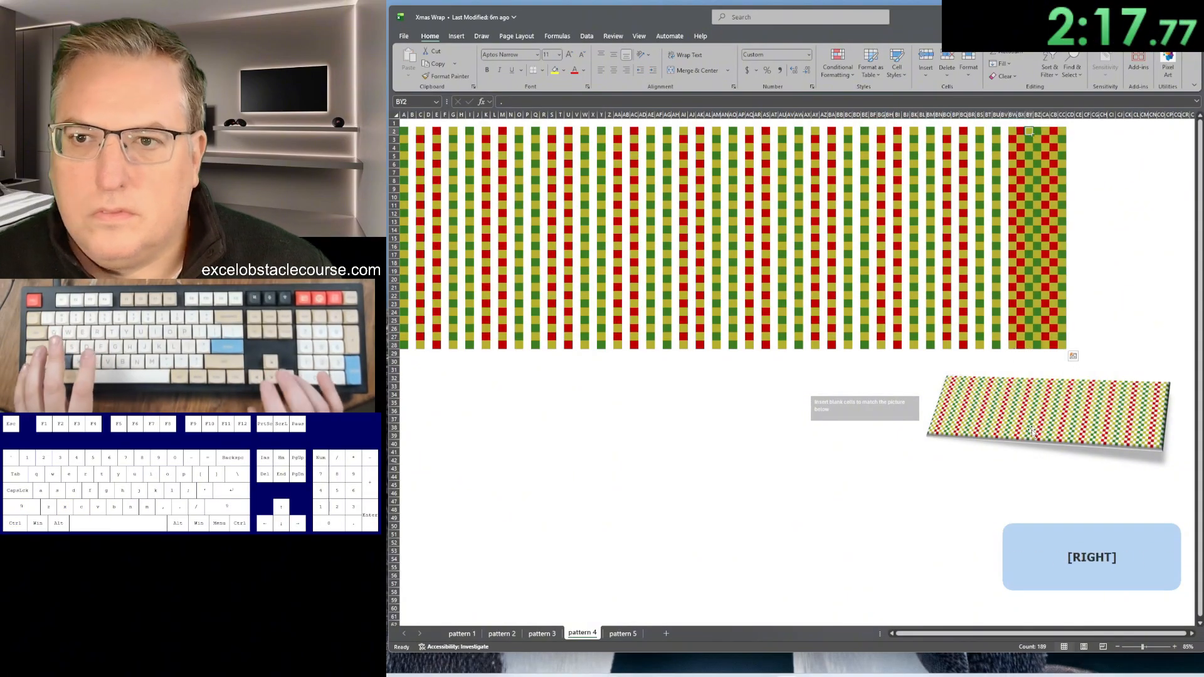
key("ctrl+shift+Right")
key("ctrl+shift+Down")
key("ctrl+x")
key("Right")
key("ctrl+v")
key("Right")
key("ctrl+shift+Right")
key("ctrl+shift+Down")
key("ctrl+x")
key("Right")
key("ctrl+v")
Step: Open blank strips in columns CB and CD by cutting the remaining block from each and pasting it one column right
key("Right")
key("ctrl+shift+Right")
key("ctrl+shift+Down")
key("ctrl+x")
key("Right")
key("ctrl+v")
key("Right")
key("ctrl+shift+Right")
key("ctrl+shift+Down")
key("ctrl+x")
key("Right")
key("ctrl+v")
Step: Open blank strips in columns CF and CH by cutting the remaining block from each and pasting it one column right
key("Right")
key("ctrl+shift+Right")
key("ctrl+shift+Down")
key("ctrl+x")
key("Right")
key("ctrl+v")
key("Right")
key("ctrl+shift+Down")
key("ctrl+x")
key("Right")
key("ctrl+v")
Step: Insert a blank cell at A3 with the Shift cells right option to offset row 3 by one column
key("Home")
key("Down")
key("ctrl+plus")
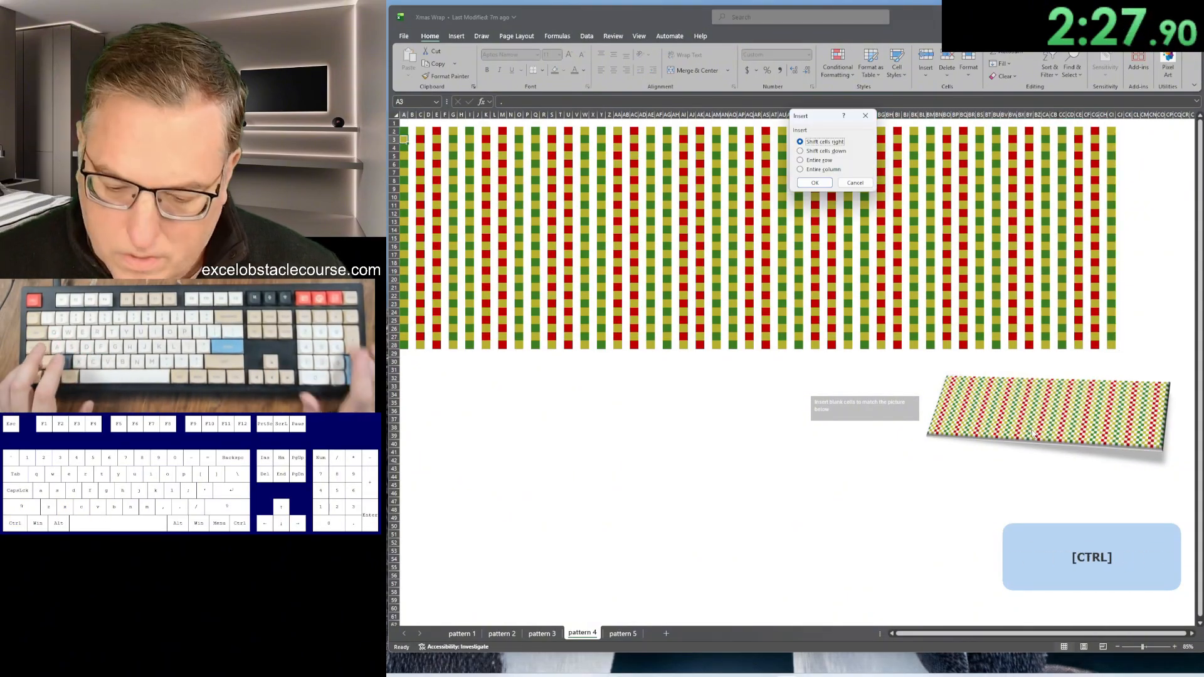
key("Return")
Step: Repeat the shift-right cell insertion at A5, A7, A9 and A11 to offset those rows by one column
key("Down")
key("Down")
key("F4")
key("Down")
key("Down")
key("F4")
key("Down")
key("Down")
key("F4")
key("Down")
key("Down")
key("F4")
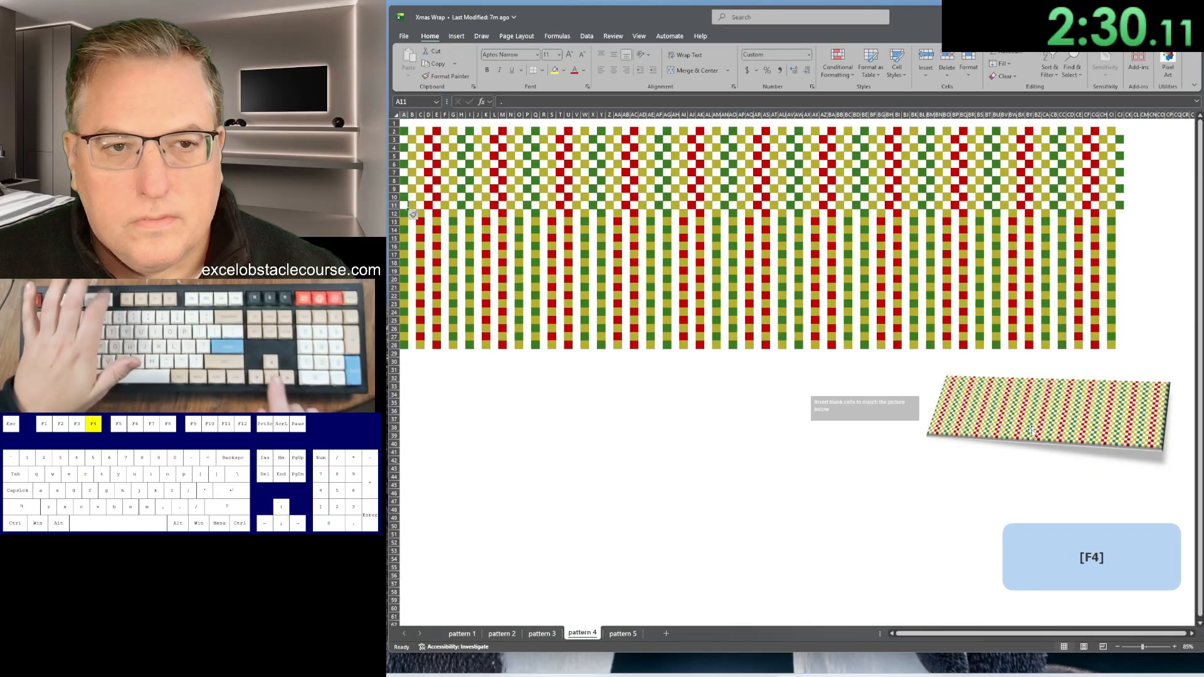
Step: Repeat the shift-right cell insertion at A13, A15, A17 and A19 to offset those rows by one column
key("Down")
key("Down")
key("F4")
key("Down")
key("Down")
key("F4")
key("Down")
key("Down")
key("F4")
Step: Repeat the shift-right cell insertion at A21, A23, A25 and A27 to offset those rows by one column
key("Down")
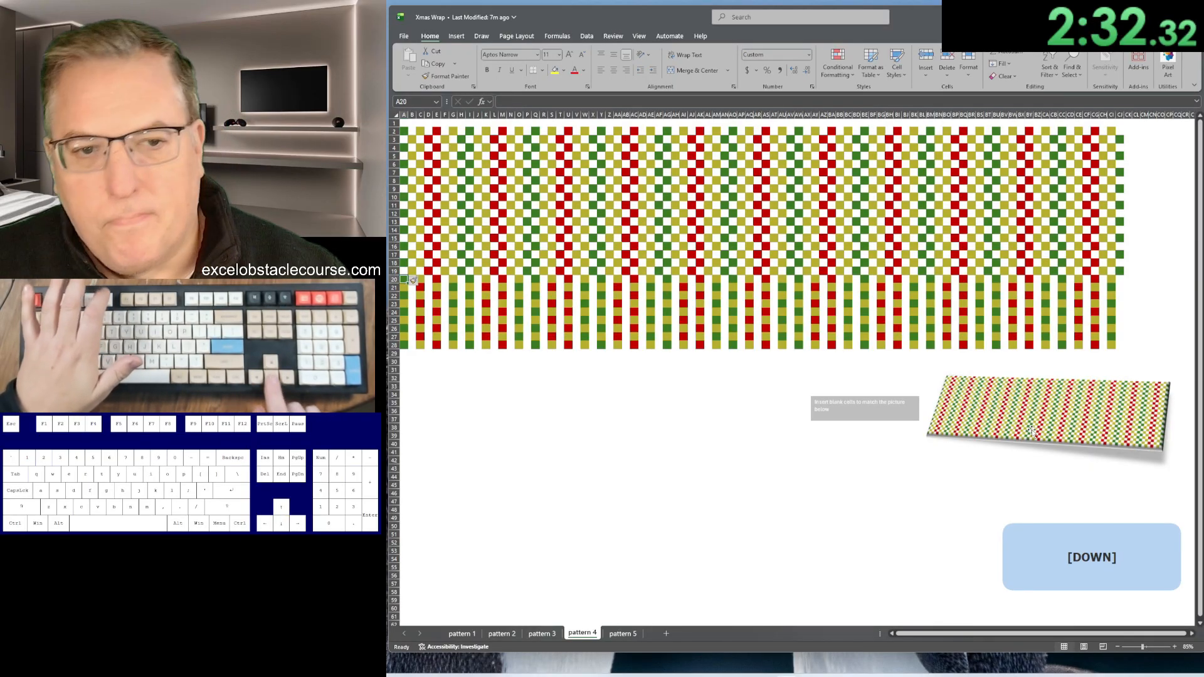
key("Down")
key("F4")
key("Down")
key("Down")
key("F4")
key("Down")
key("Down")
key("F4")
key("Down")
key("Down")
key("F4")
Step: On the pattern 5 sheet, copy the blue cell, select the whole pattern block and try to select its blanks with Go To Special
key("ctrl+Page_Down")
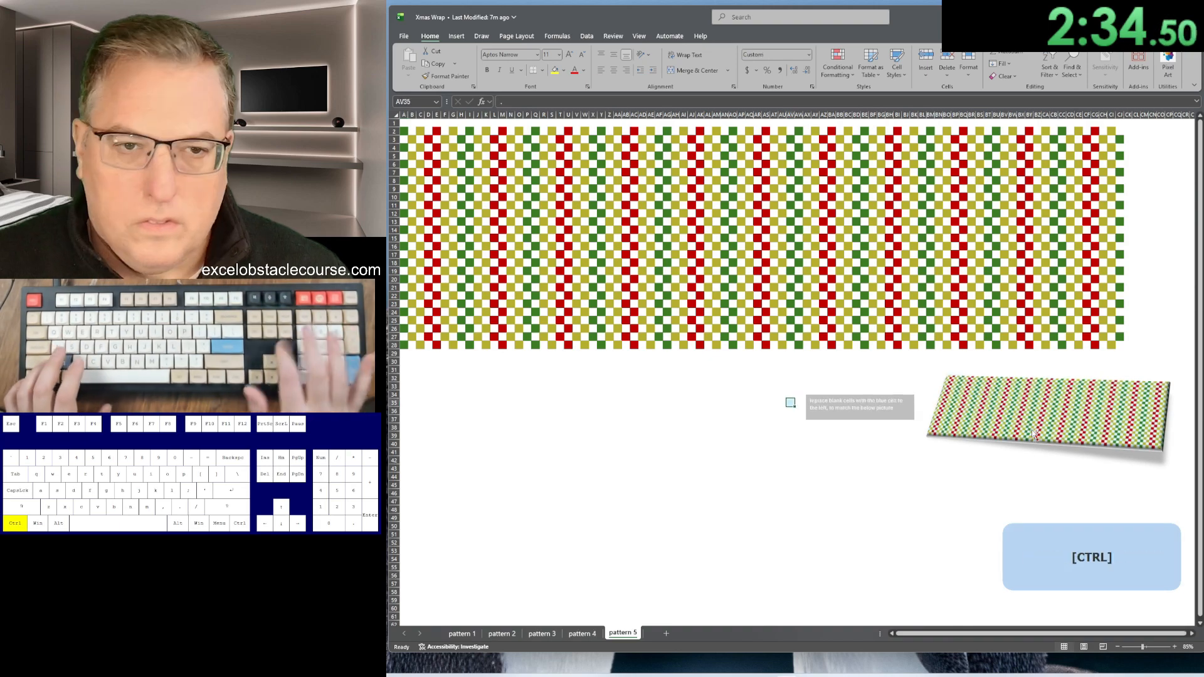
key("ctrl+a")
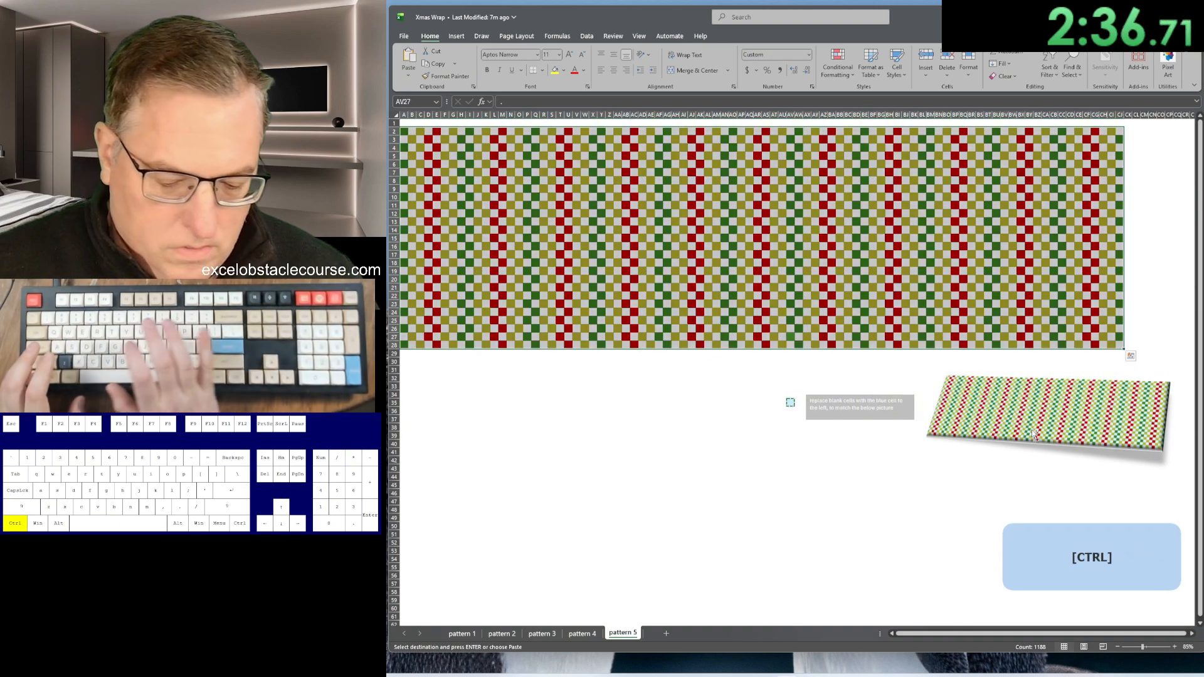
key("ctrl+g")
key("alt+s")
key("k")
key("Return")
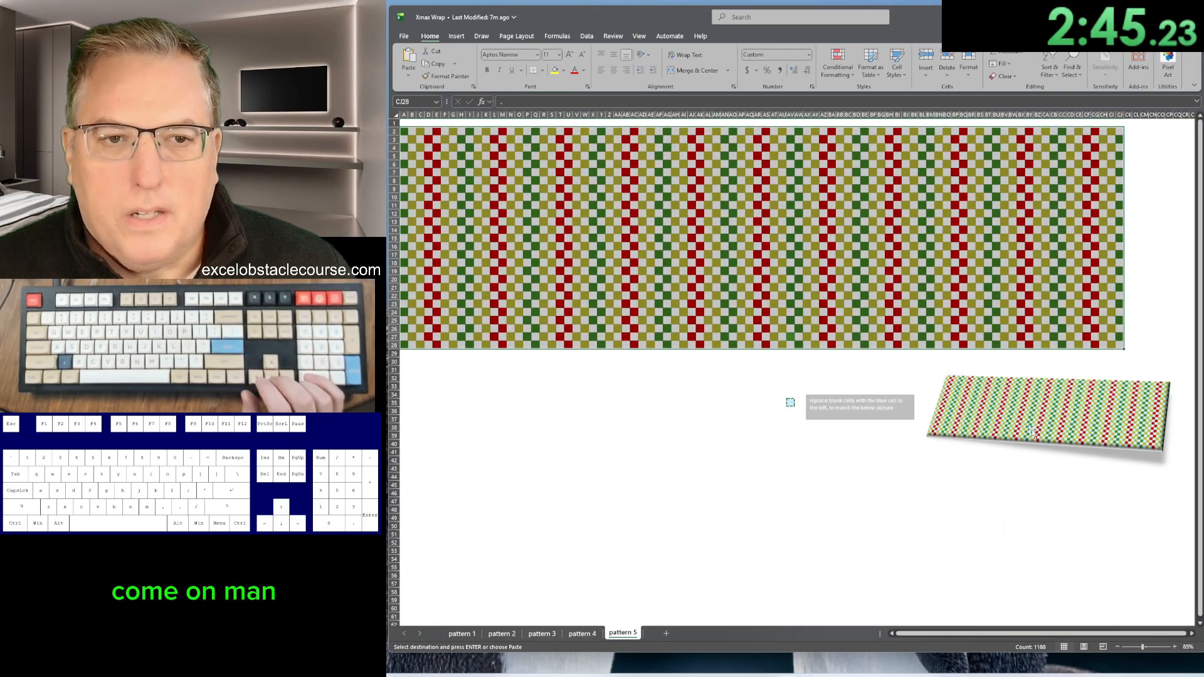
key("Down")
key("Return")
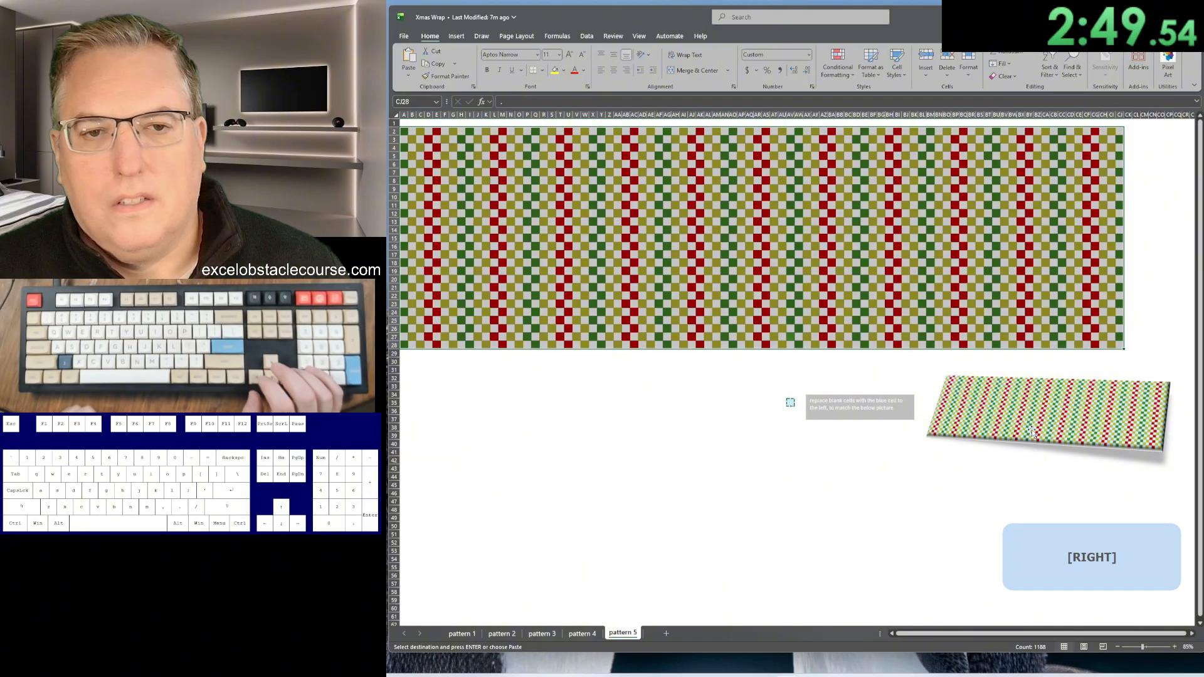
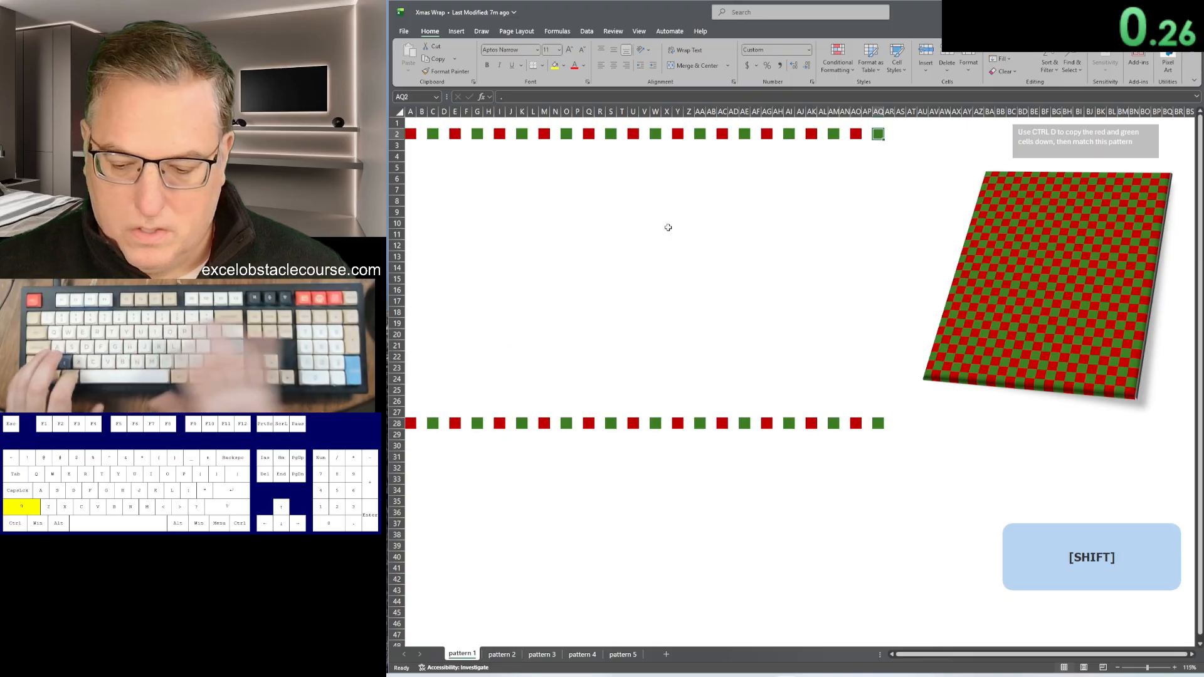
Step: On the pattern 1 sheet, fill the red and green cells of row 2 down to row 28 across columns A to AQ
key("shift+alt+Page_Up")
key("ctrl+shift+Down")
key("ctrl+d")
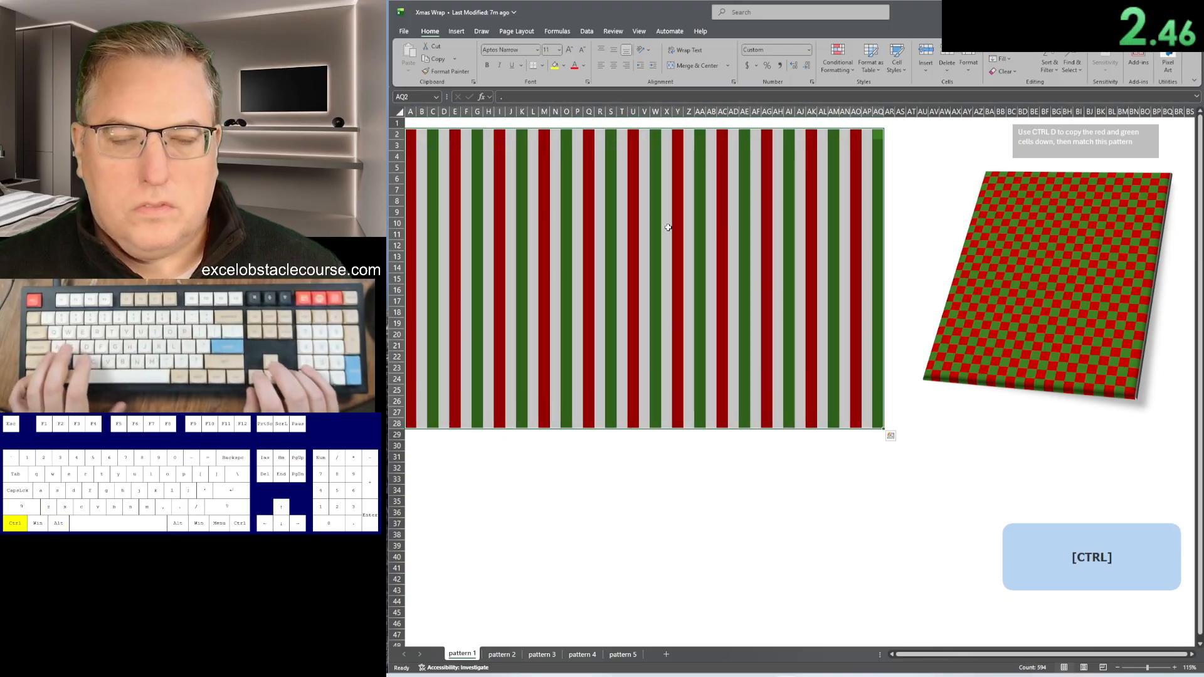
Step: Select the blank cells in the filled block with Go To Special and delete them, shifting the colored cells left
key("ctrl+g")
key("alt+s")
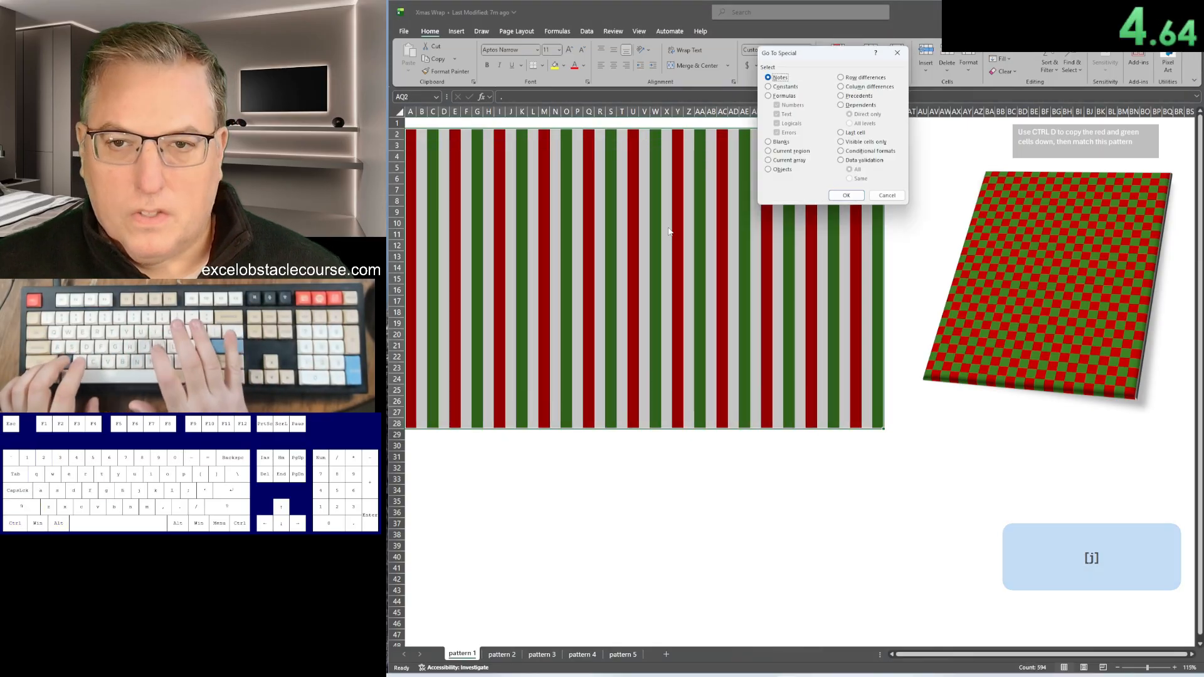
key("k")
key("Return")
key("ctrl+minus")
key("Return")
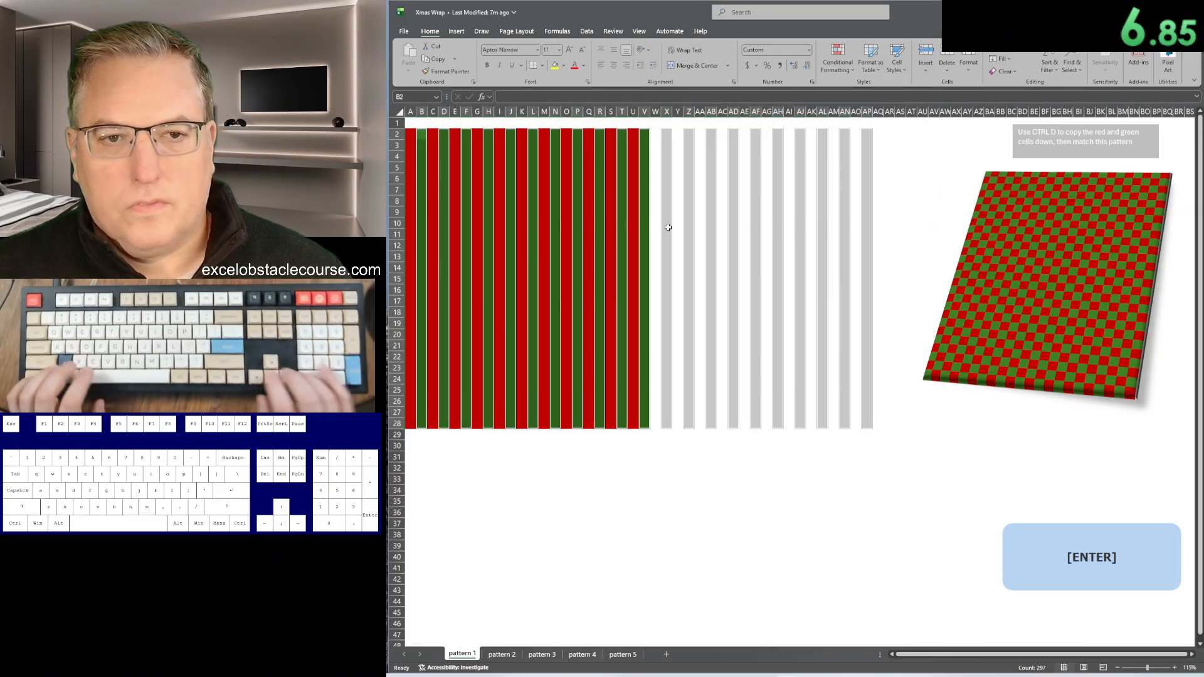
Step: Insert blank cells in column A on every even row from 2 to 28, shifting right, and move overhanging column W before column A
key("ctrl+plus")
key("Return")
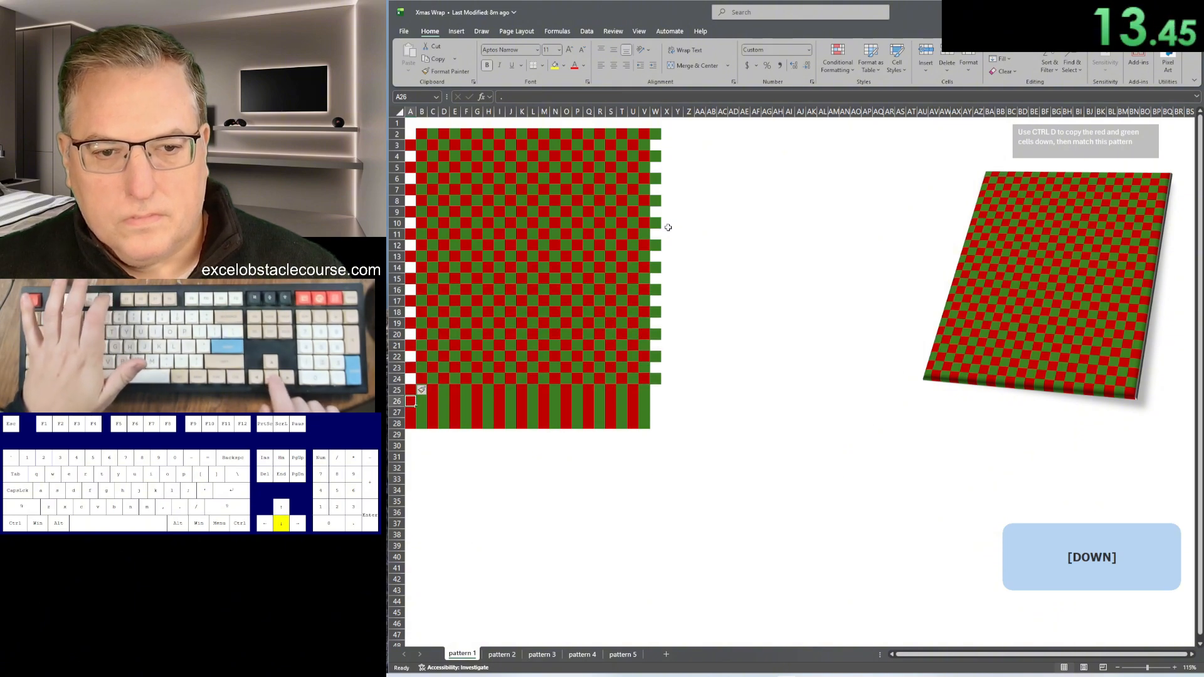
key("ctrl+space")
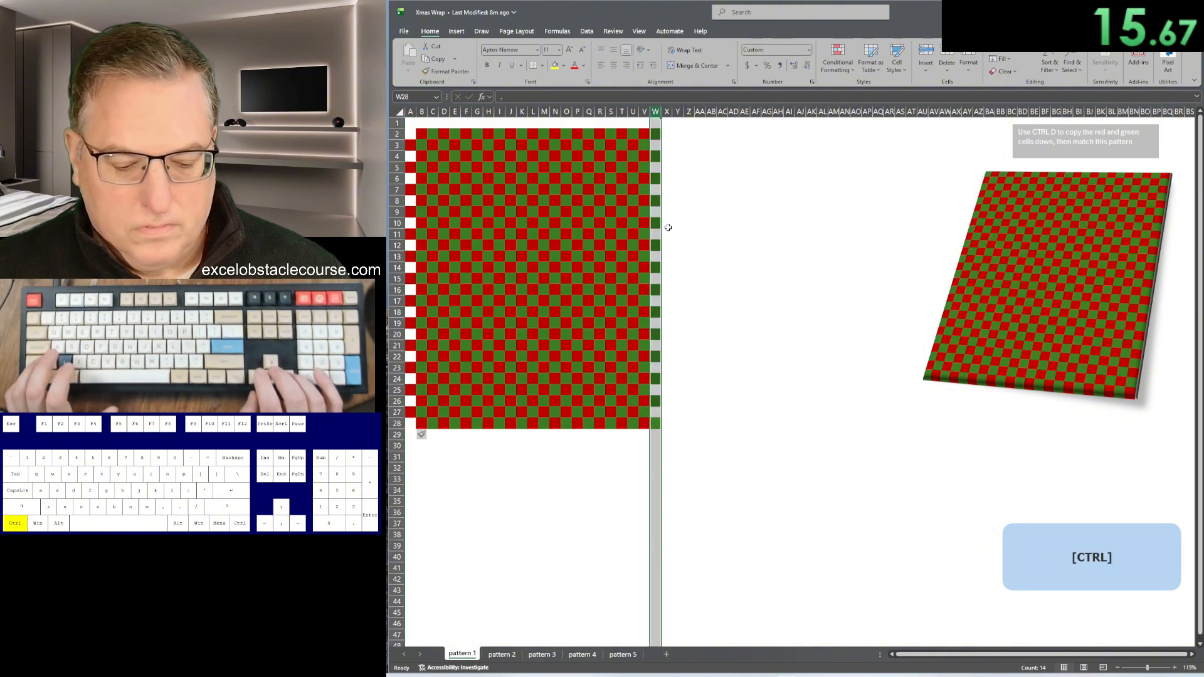
key("ctrl+x")
key("ctrl+Left")
key("ctrl+Left")
key("ctrl+space")
key("ctrl+plus")
Step: Select the blank cells in columns A and B with Go To Special and delete them, shifting the remaining cells left
key("shift+Right")
key("ctrl+g")
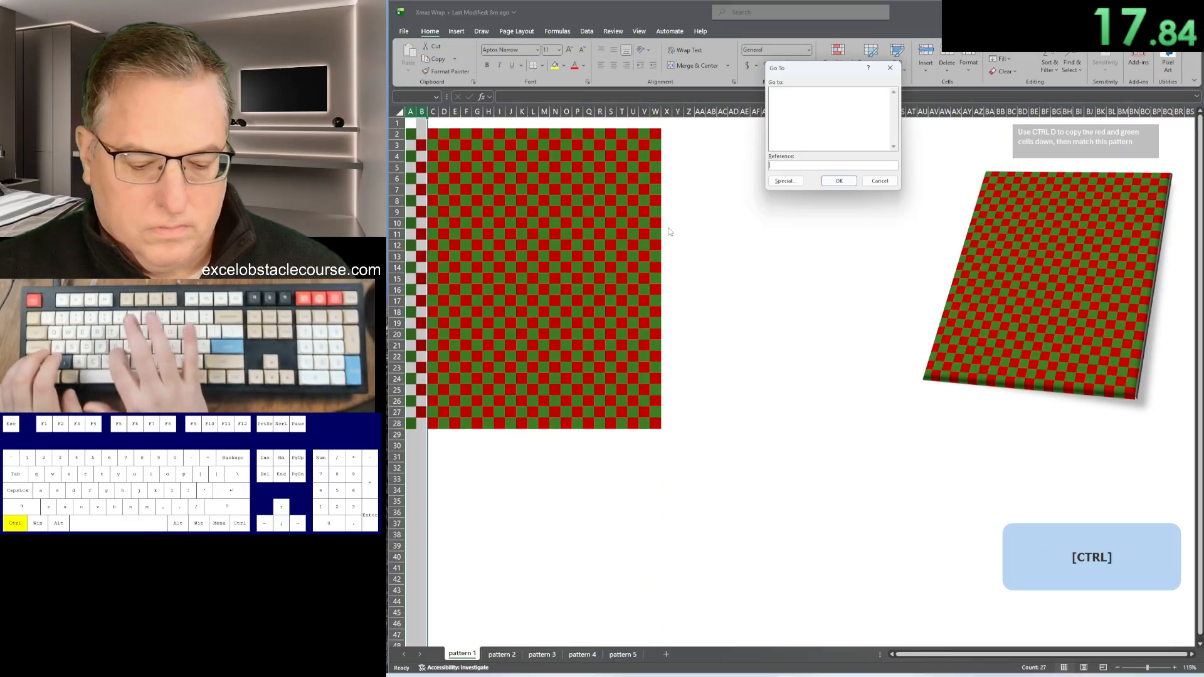
key("alt+s")
key("k")
key("Return")
key("ctrl+minus")
key("Return")
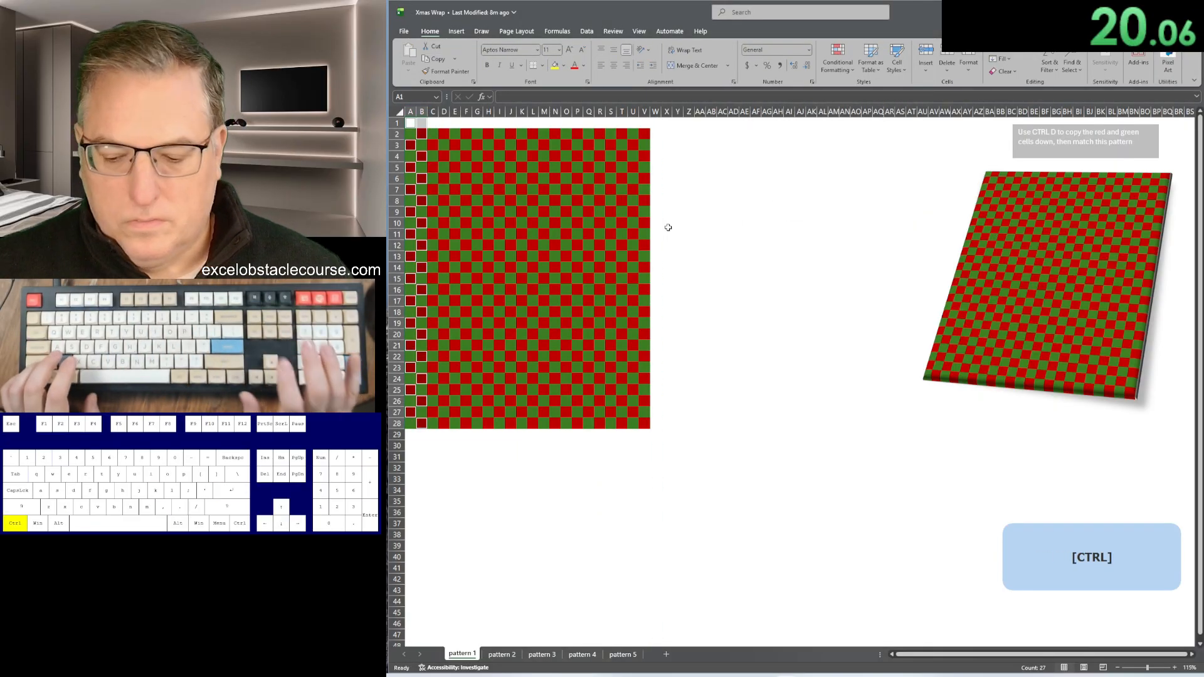
Step: On the pattern 2 sheet, open blank strips in columns B and D by cutting the remaining block from each and pasting it one column right
key("ctrl+Page_Down")
key("ctrl+shift+Down")
key("ctrl+shift+Right")
key("ctrl+x")
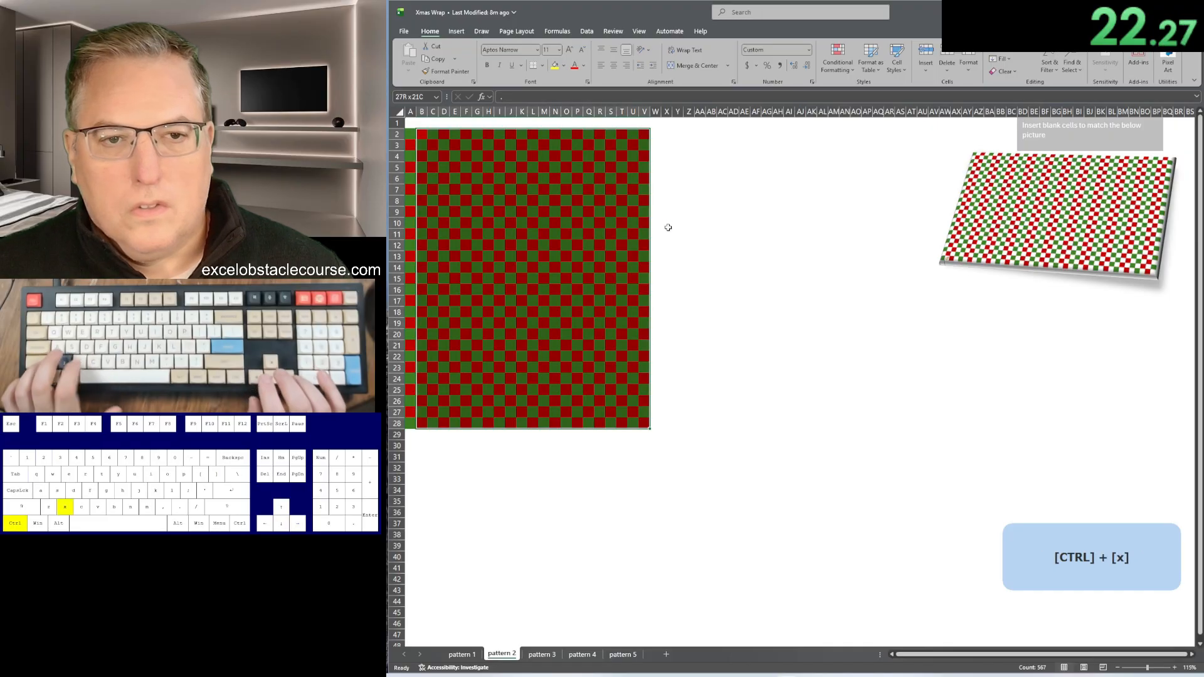
key("Right")
key("ctrl+v")
key("Right")
key("Right")
key("ctrl+shift+Down")
key("ctrl+shift+Right")
key("ctrl+x")
key("Right")
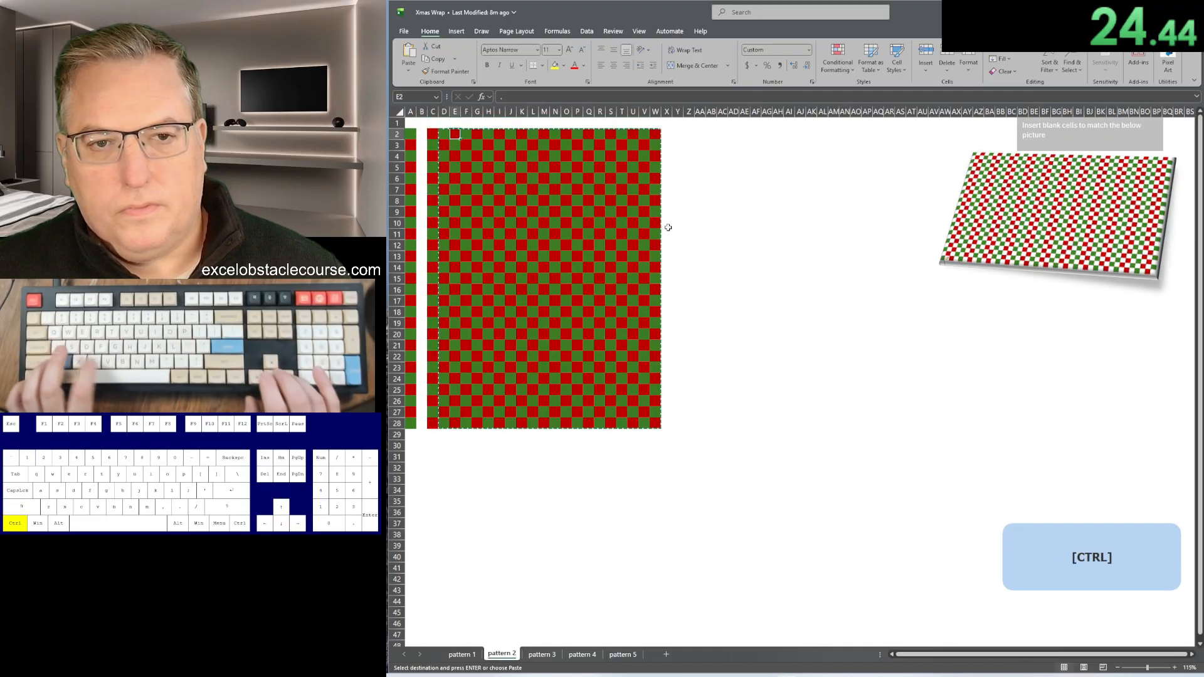
key("ctrl+v")
Step: Open blank strips in columns F and H by cutting the remaining block from each and pasting it one column right
key("Right")
key("ctrl+shift+Down")
key("ctrl+shift+Right")
key("ctrl+x")
key("Right")
key("ctrl+v")
key("Right")
key("ctrl+v")
Step: Open blank strips in columns J and L by cutting the remaining block from each and pasting it one column right
key("Right")
key("ctrl+shift+Down")
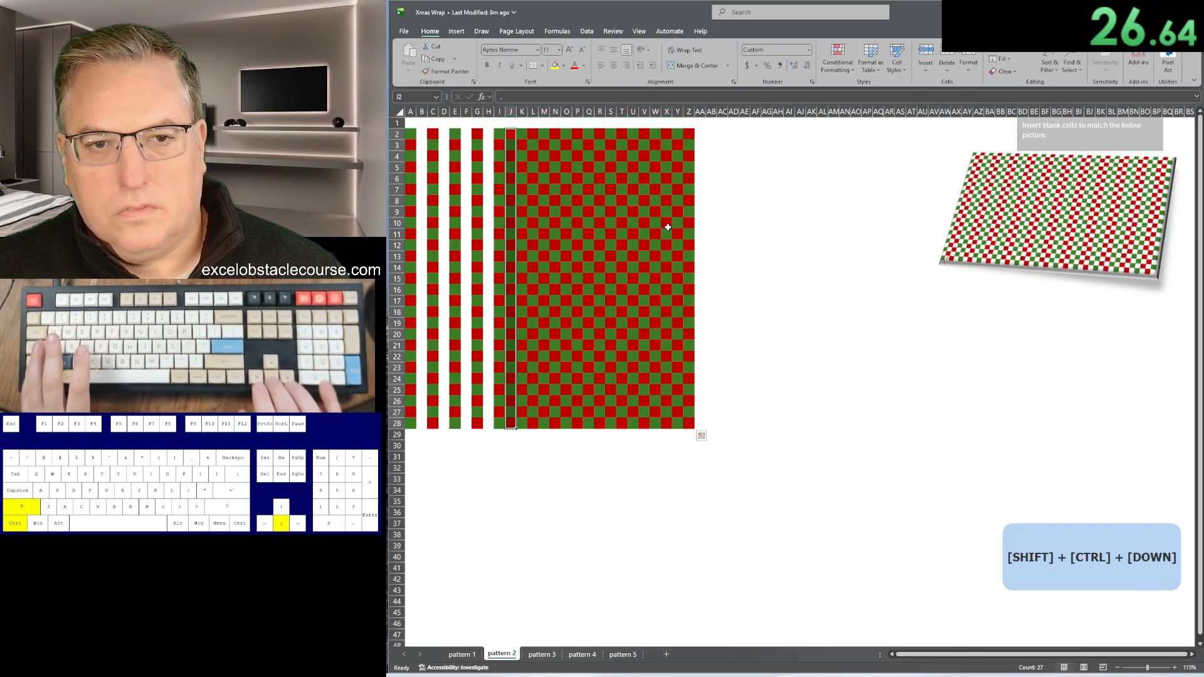
key("ctrl+shift+Right")
key("ctrl+x")
key("Right")
key("ctrl+v")
key("Right")
key("ctrl+shift+Down")
key("ctrl+shift+Right")
key("ctrl+x")
key("Right")
key("ctrl+v")
Step: Open blank strips in columns N and P by cutting the remaining block from each and pasting it one column right
key("Right")
key("ctrl+shift+Down")
key("ctrl+shift+Right")
key("ctrl+x")
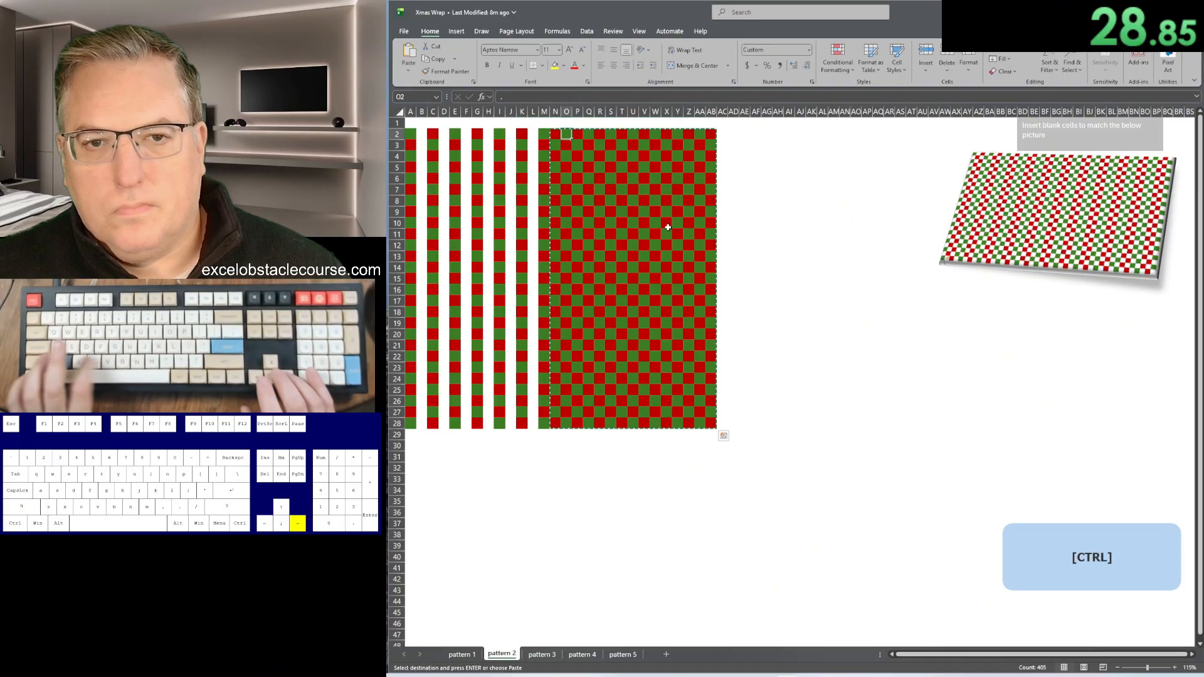
key("Right")
key("ctrl+v")
key("Right")
key("ctrl+shift+Down")
key("ctrl+shift+Right")
key("ctrl+x")
key("Right")
key("ctrl+v")
Step: Open blank strips in columns R and T by cutting the remaining block from each and pasting it one column right
key("Right")
key("ctrl+shift+Down")
key("ctrl+shift+Right")
key("ctrl+x")
key("Right")
key("ctrl+v")
key("Right")
key("ctrl+shift+Down")
key("ctrl+shift+Right")
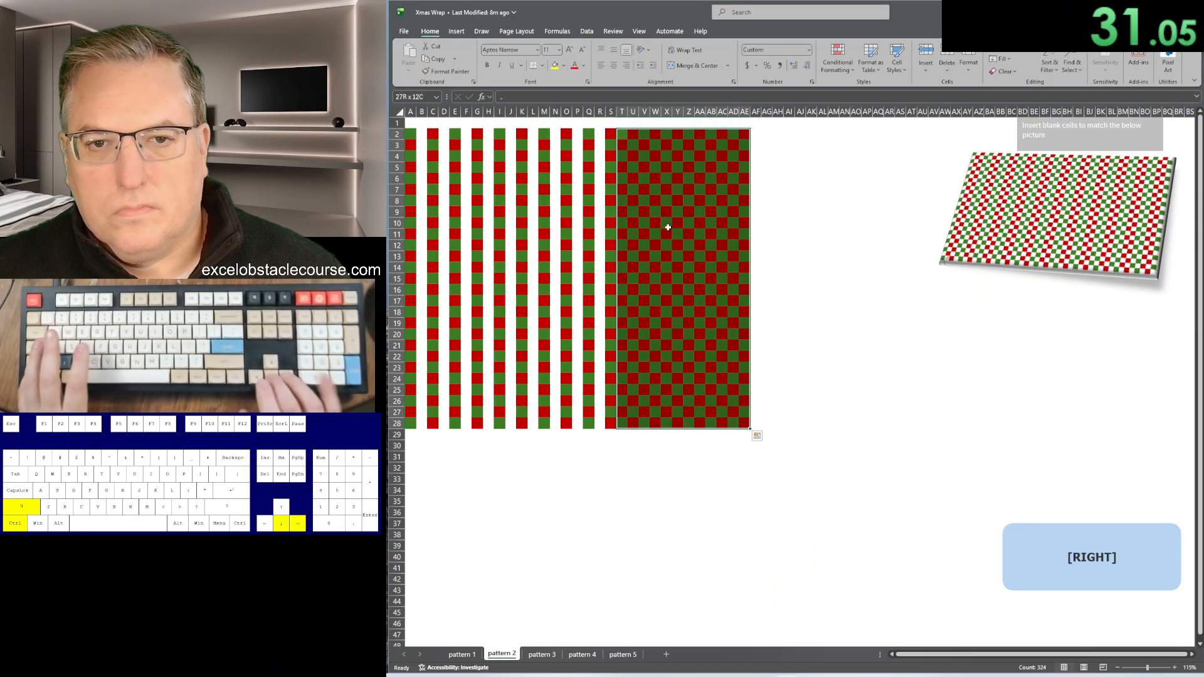
key("ctrl+x")
key("Right")
key("ctrl+v")
Step: Open blank strips in columns V and X by cutting the remaining block from each and pasting it one column right
key("Right")
key("ctrl+shift+Down")
key("ctrl+shift+Right")
key("ctrl+x")
key("Right")
key("ctrl+v")
key("Right")
key("ctrl+shift+Down")
key("ctrl+shift+Right")
key("ctrl+x")
key("Right")
key("ctrl+v")
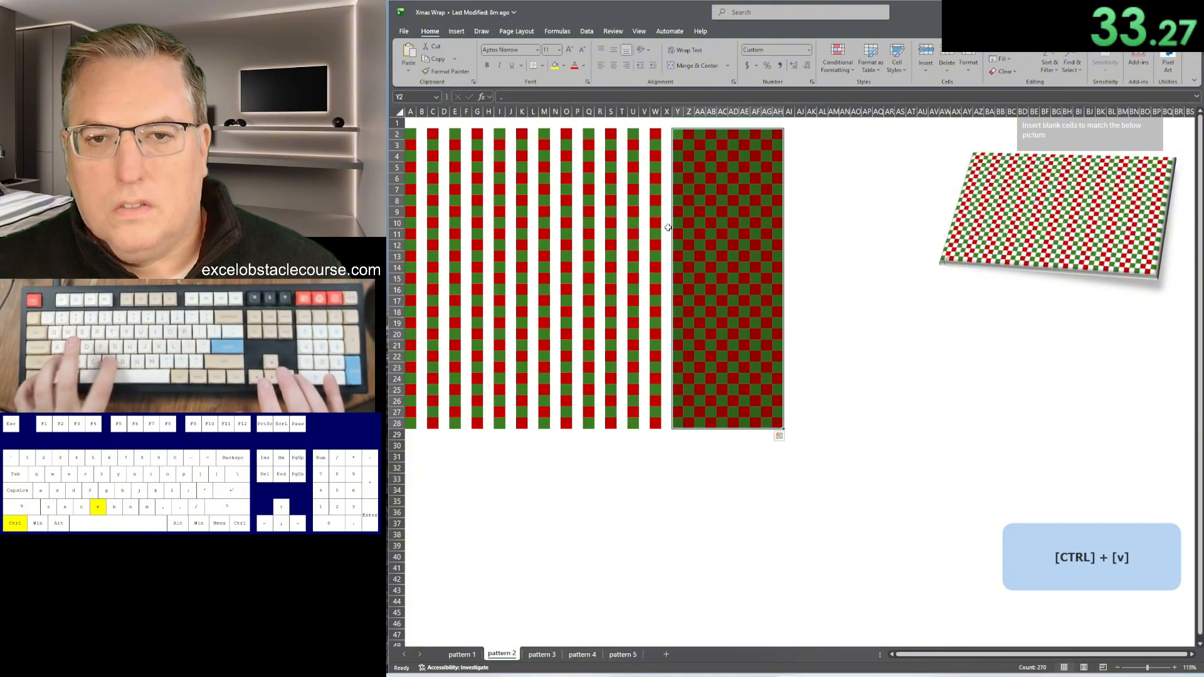
Step: Open blank strips in columns Z and AB by cutting the remaining block from each and pasting it one column right
key("Right")
key("ctrl+shift+Down")
key("ctrl+shift+Right")
key("ctrl+x")
key("Right")
key("ctrl+v")
key("Right")
key("ctrl+shift+Down")
key("ctrl+shift+Right")
key("ctrl+x")
key("Right")
key("ctrl+v")
Step: Open blank strips in columns AD and AF by cutting the remaining block from each and pasting it one column right
key("Right")
key("ctrl+shift+Down")
key("ctrl+shift+Right")
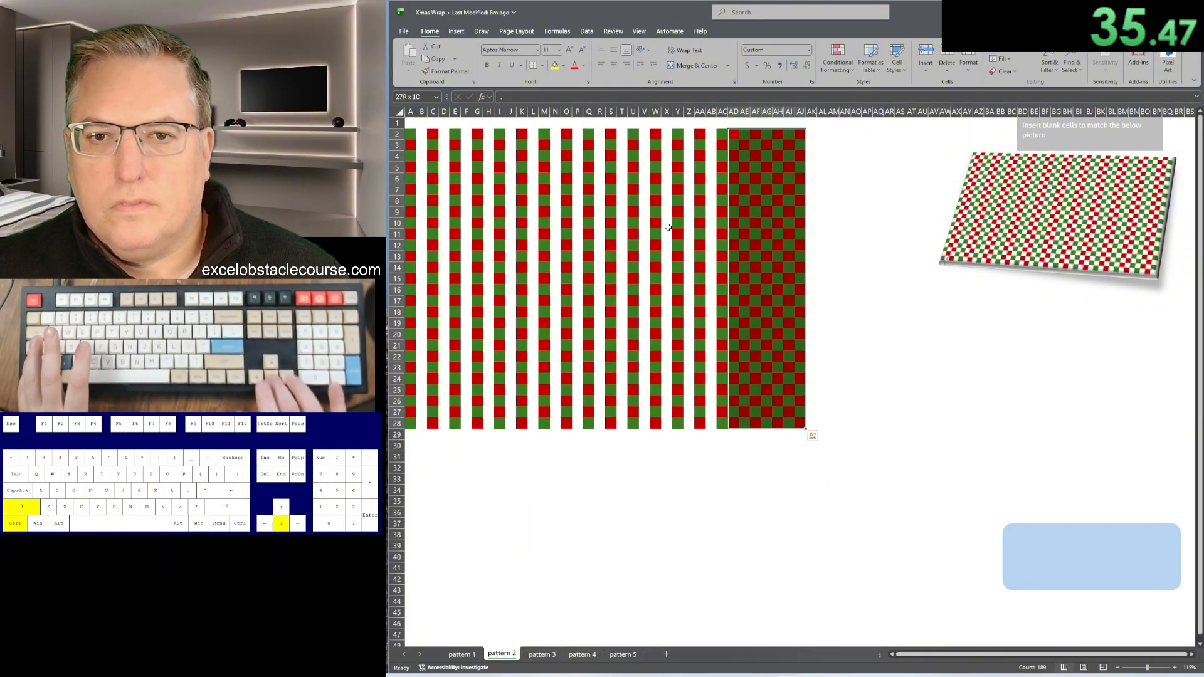
key("ctrl+x")
key("Right")
key("ctrl+v")
key("Right")
key("ctrl+shift+Down")
key("ctrl+shift+Right")
key("ctrl+x")
key("Right")
key("ctrl+v")
Step: Open blank strips in columns AH and AJ by cutting the remaining block from each and pasting it one column right
key("Right")
key("ctrl+shift+Down")
key("ctrl+shift+Right")
key("ctrl+x")
key("Right")
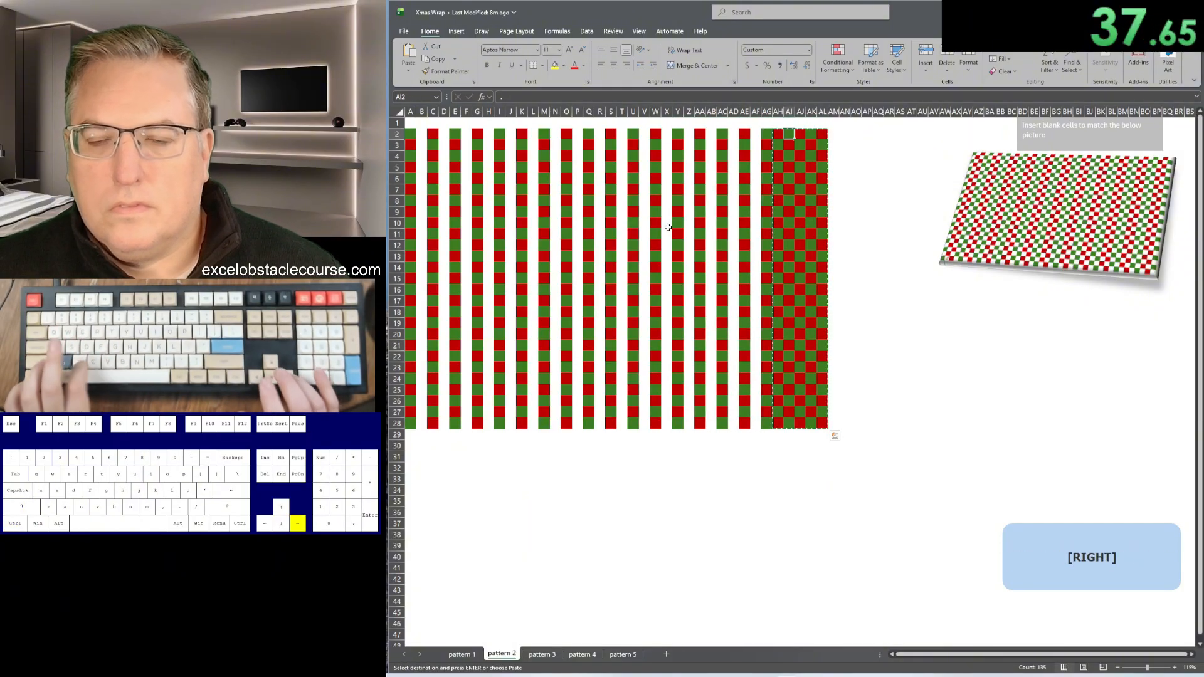
key("ctrl+v")
key("Right")
key("ctrl+shift+Down")
key("ctrl+shift+Right")
key("ctrl+x")
key("Right")
key("ctrl+v")
Step: Open blank strips in columns AL and AN by cutting the remaining block from each and pasting it one column right
key("Right")
key("ctrl+shift+Down")
key("ctrl+shift+Right")
key("ctrl+x")
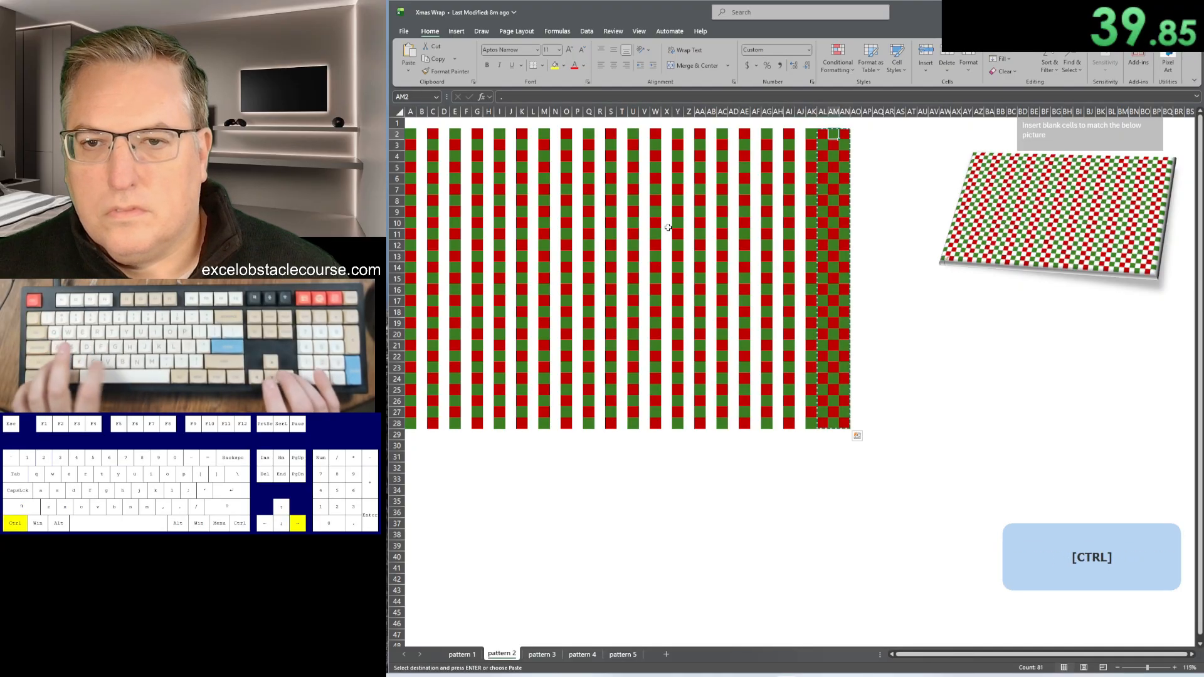
key("Right")
key("ctrl+v")
key("Right")
key("ctrl+shift+Down")
key("ctrl+shift+Right")
key("ctrl+x")
key("Right")
key("ctrl+v")
Step: Open the last blank strip in column AP by cutting its remaining column of cells and pasting it into column AQ
key("Right")
key("ctrl+shift+Down")
key("ctrl+x")
key("Right")
key("ctrl+v")
key("Right")
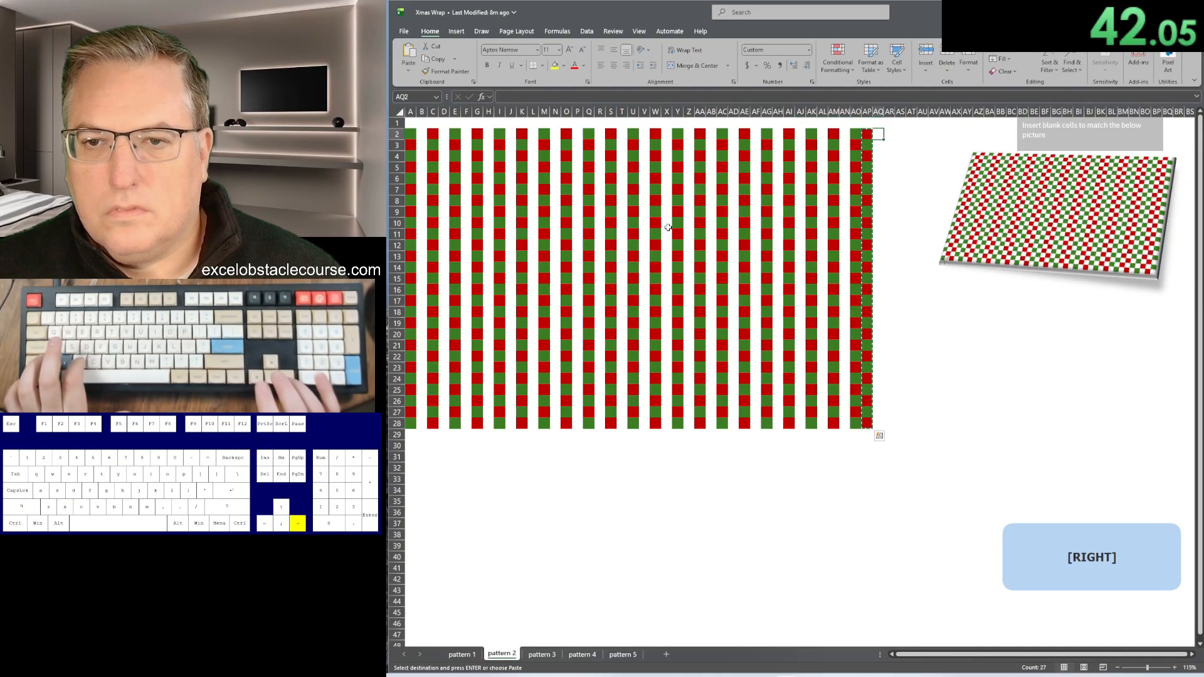
Step: Insert a blank cell at A3, shifting the cells of row 3 to the right
key("ctrl+Left")
key("ctrl+Up")
key("ctrl+KP_Add")
key("Return")
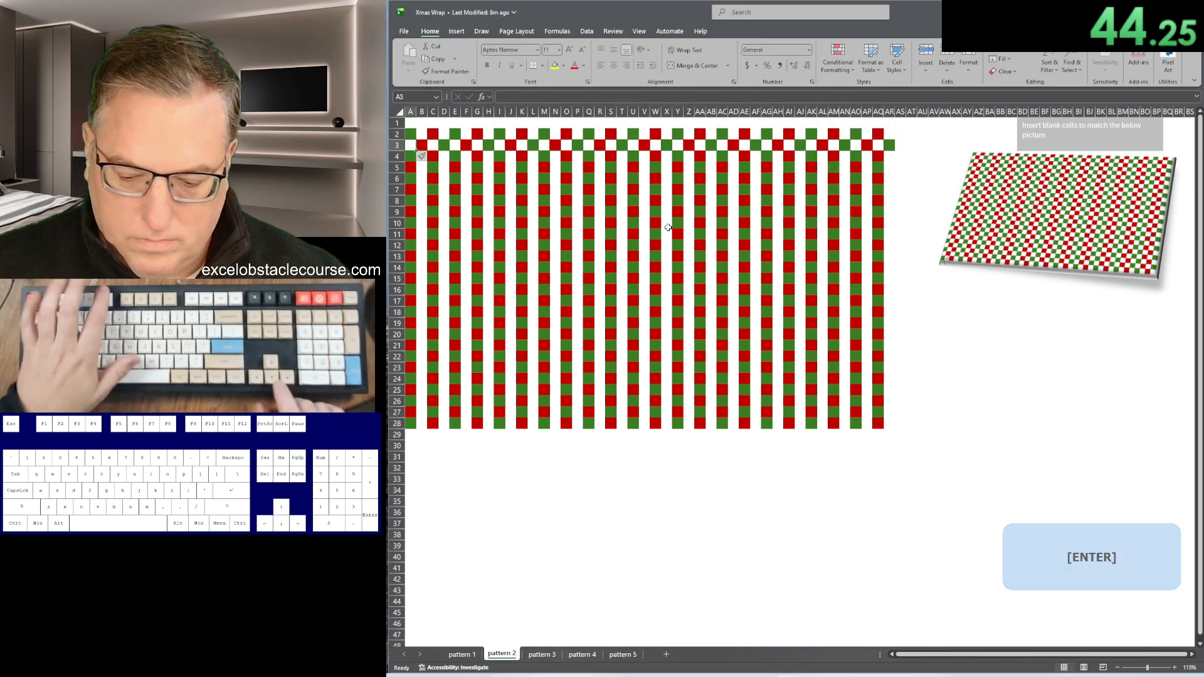
Step: Repeat the shift-right cell insertion in column A on every odd row from 5 to 13
key("Down")
key("Down")
key("F4")
key("Down")
key("F4")
key("Down")
key("Down")
key("F4")
key("Down")
key("Down")
key("F4")
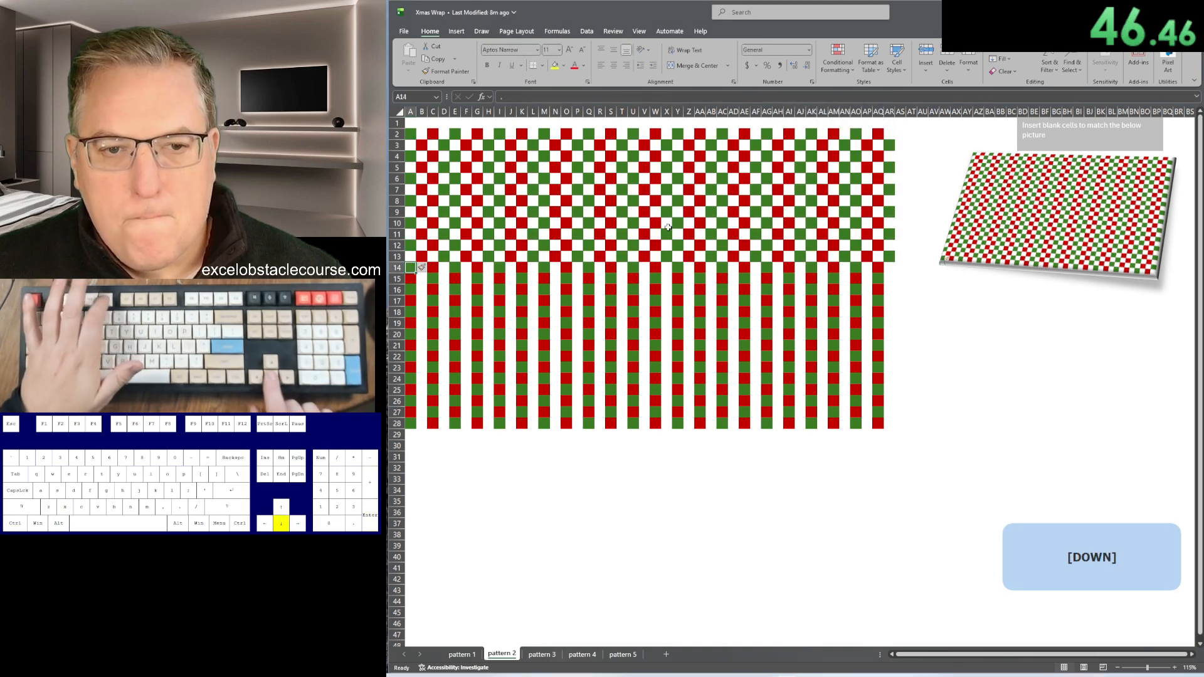
Step: Repeat the shift-right cell insertion in column A on every odd row from 15 to 23
key("Down")
key("Down")
key("F4")
key("Down")
key("Down")
key("F4")
key("Down")
key("Down")
key("F4")
key("Down")
key("Down")
key("F4")
key("Down")
key("Down")
key("F4")
Step: Repeat the shift-right cell insertion at A25 and A27 to finish the staggered pattern
key("Down")
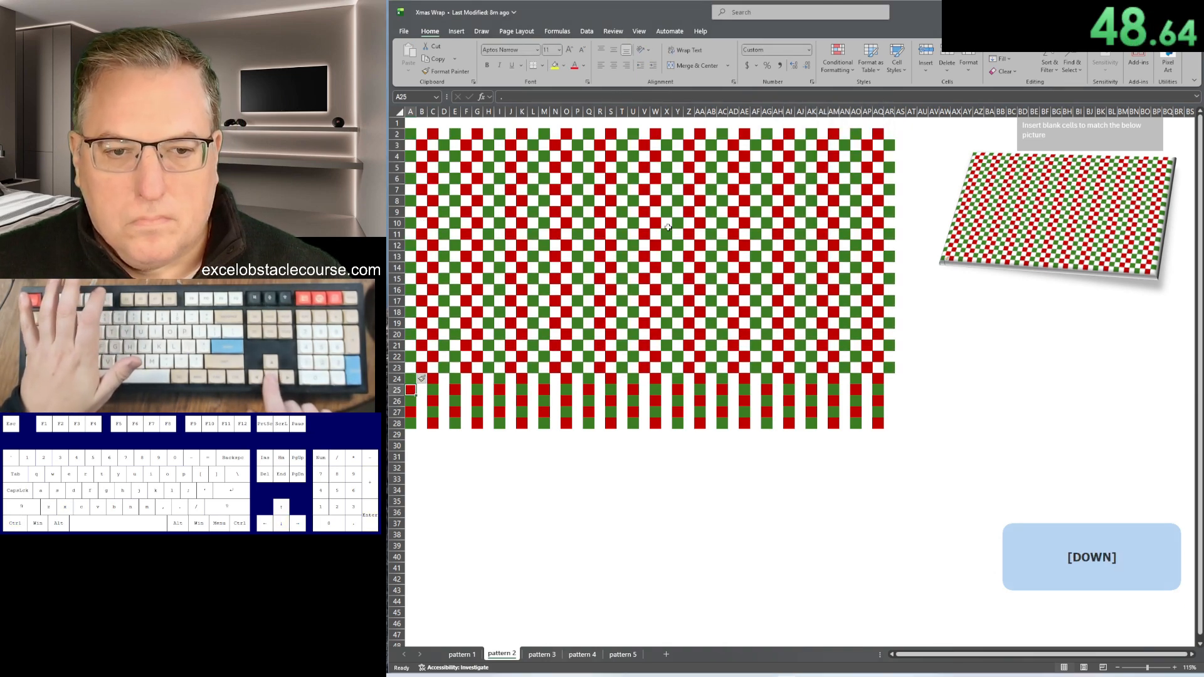
key("Down")
key("F4")
key("Down")
key("Down")
key("F4")
key("Down")
Step: On the pattern 3 sheet, copy the gold sample cell AX2 and paste it into all blank cells of the pattern block A2:AR28
key("ctrl+Page_Down")
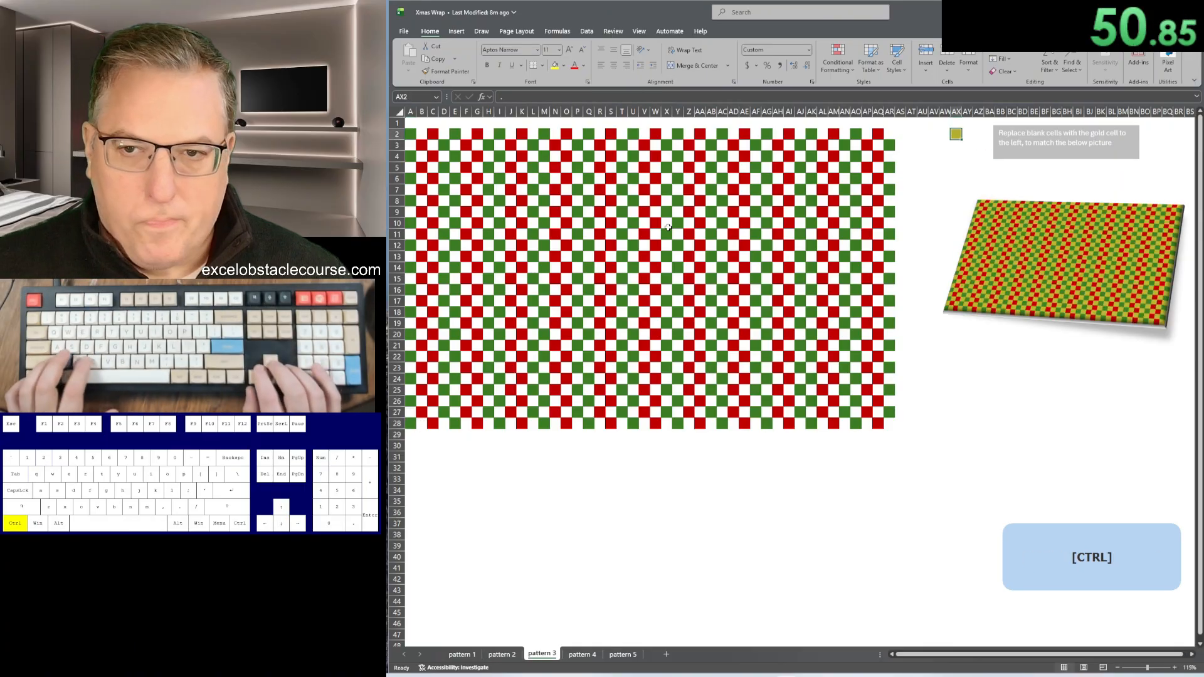
key("ctrl+a")
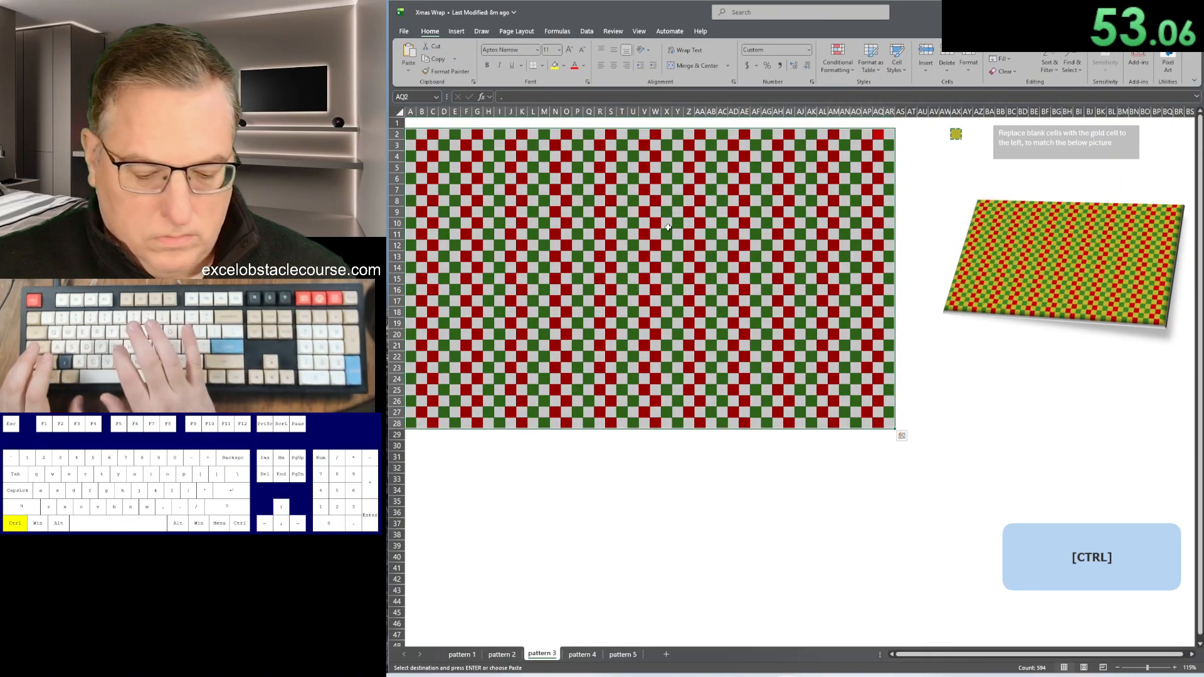
key("ctrl+g")
key("alt+s")
key("alt+k")
key("Return")
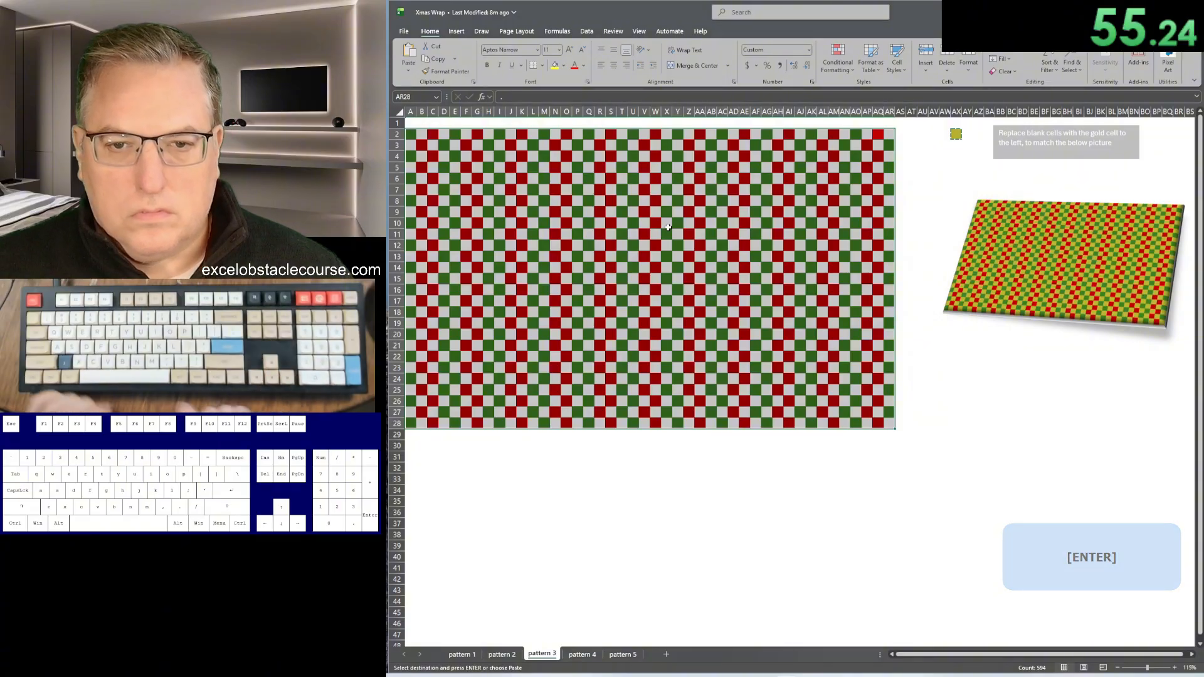
key("ctrl+v")
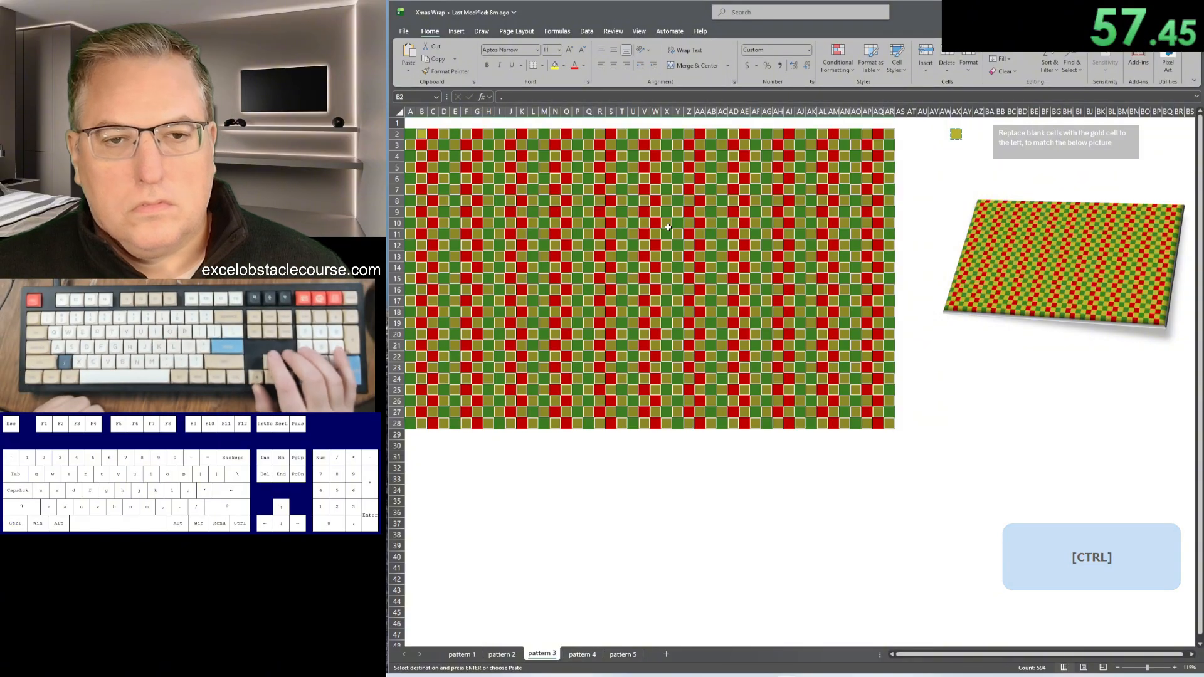
Step: On the pattern 4 sheet, open blank strips in columns B and D by cutting the block from each and pasting it one column right
key("ctrl+Page_Down")
key("Right")
key("ctrl+shift+Right")
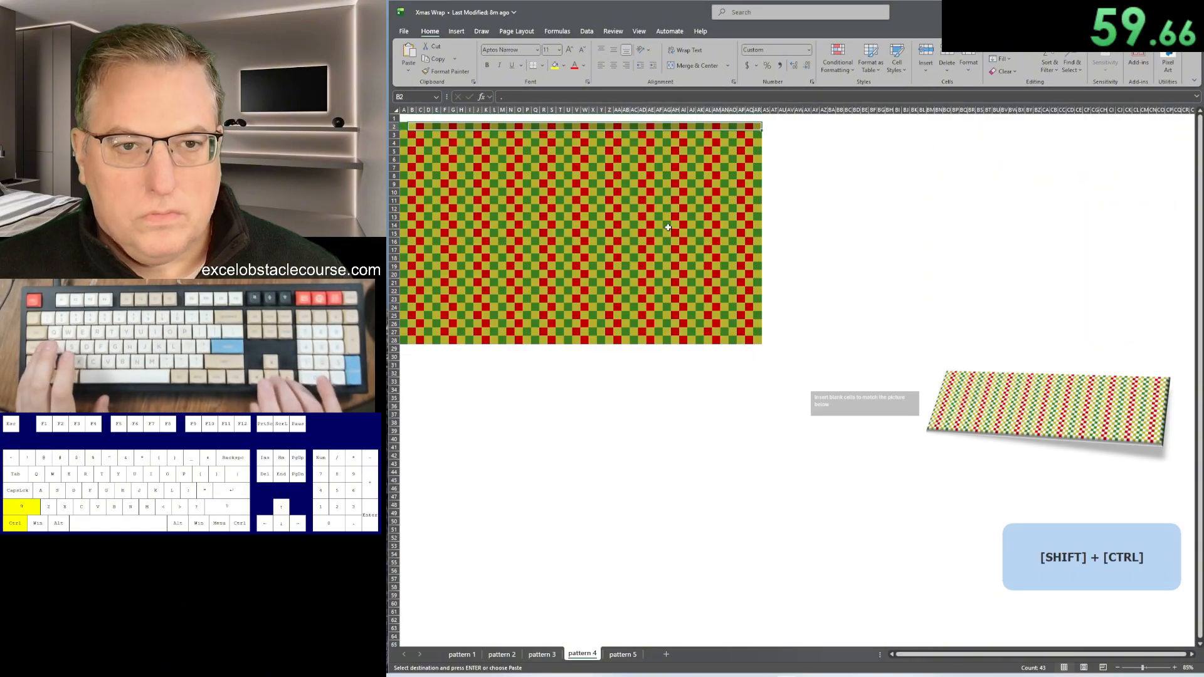
key("ctrl+shift+Down")
key("ctrl+x")
key("Right")
key("ctrl+v")
key("Right")
key("ctrl+shift+Right")
key("ctrl+shift+Down")
key("ctrl+x")
key("Right")
key("ctrl+v")
Step: Open blank strips in columns F and H by cutting the remaining block from each and pasting it one column right
key("Right")
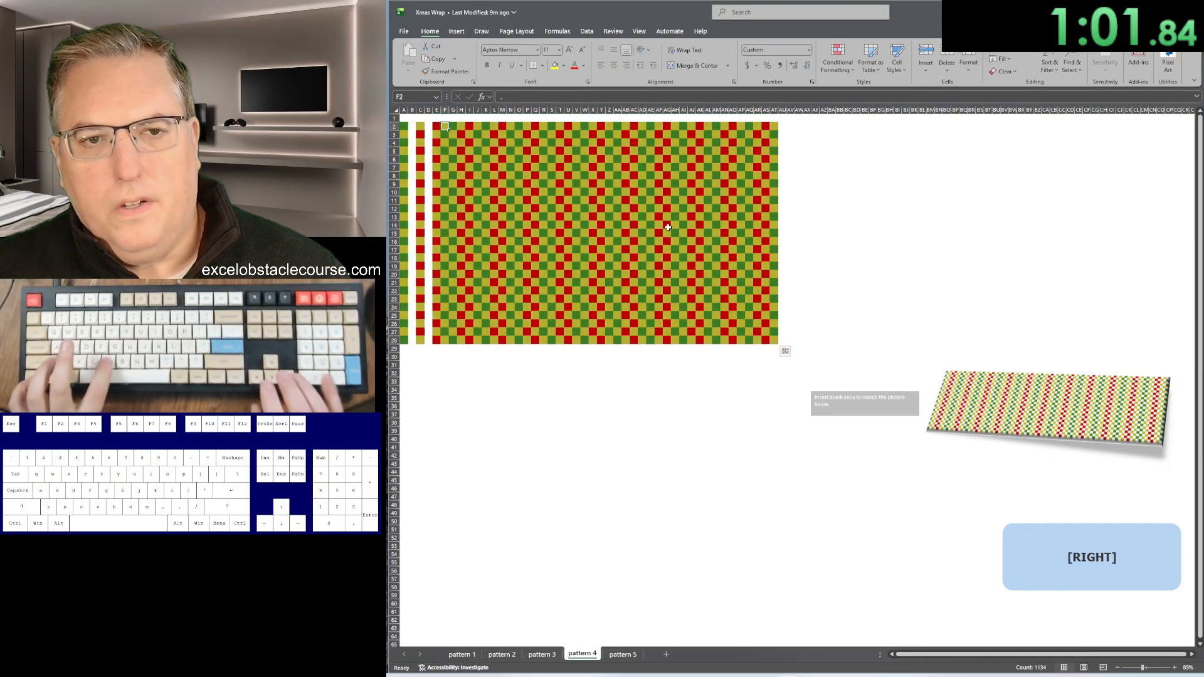
key("ctrl+shift+Down")
key("ctrl+shift+Right")
key("ctrl+x")
key("Right")
key("ctrl+v")
key("Right")
key("ctrl+shift+Down")
key("ctrl+shift+Right")
key("ctrl+x")
key("Right")
key("ctrl+v")
Step: Open blank strips in columns J and L by cutting the remaining block from each and pasting it one column right
key("Right")
key("ctrl+shift+Down")
key("ctrl+shift+Right")
key("ctrl+x")
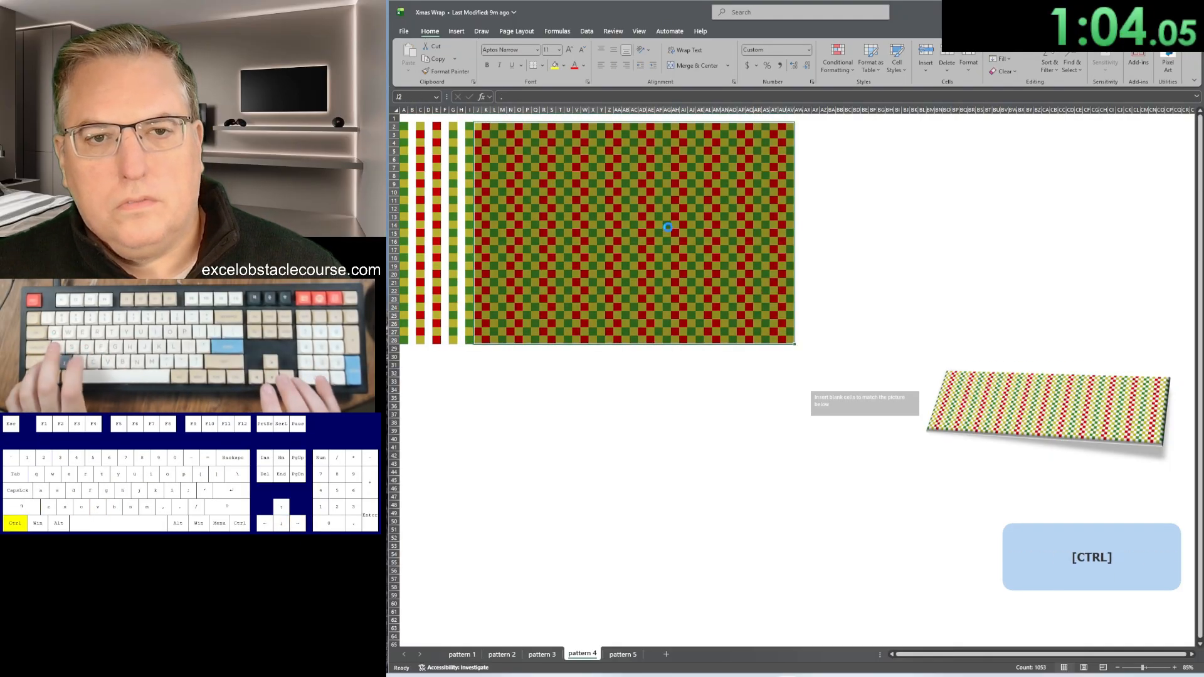
key("Right")
key("ctrl+v")
key("Right")
key("ctrl+shift+Down")
key("ctrl+shift+Right")
key("ctrl+x")
key("Right")
key("ctrl+v")
Step: Open blank strips in columns N and P by cutting the remaining block from each and pasting it one column right
key("Right")
key("ctrl+shift+Down")
key("ctrl+shift+Right")
key("ctrl+x")
key("Right")
key("ctrl+v")
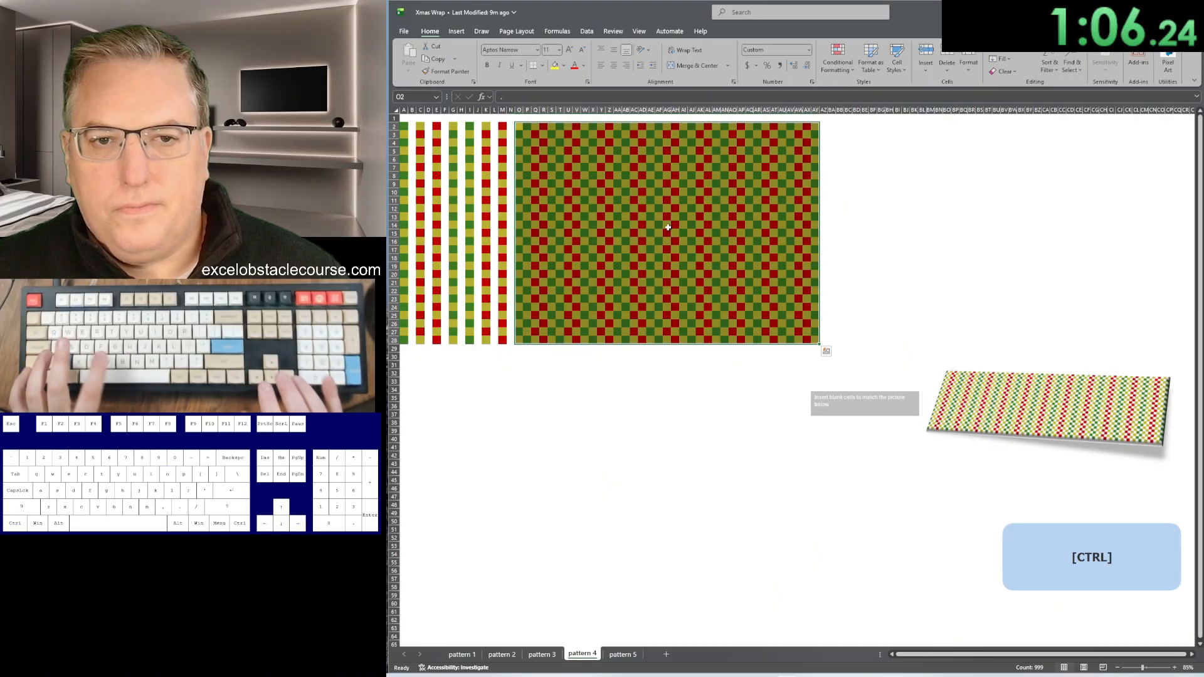
key("Right")
key("ctrl+shift+Down")
key("ctrl+shift+Right")
key("ctrl+x")
key("Right")
key("ctrl+v")
Step: Open blank strips in columns R and T by cutting the remaining block from each and pasting it one column right
key("Right")
key("ctrl+shift+Down")
key("ctrl+shift+Right")
key("ctrl+x")
key("Right")
key("ctrl+v")
key("Right")
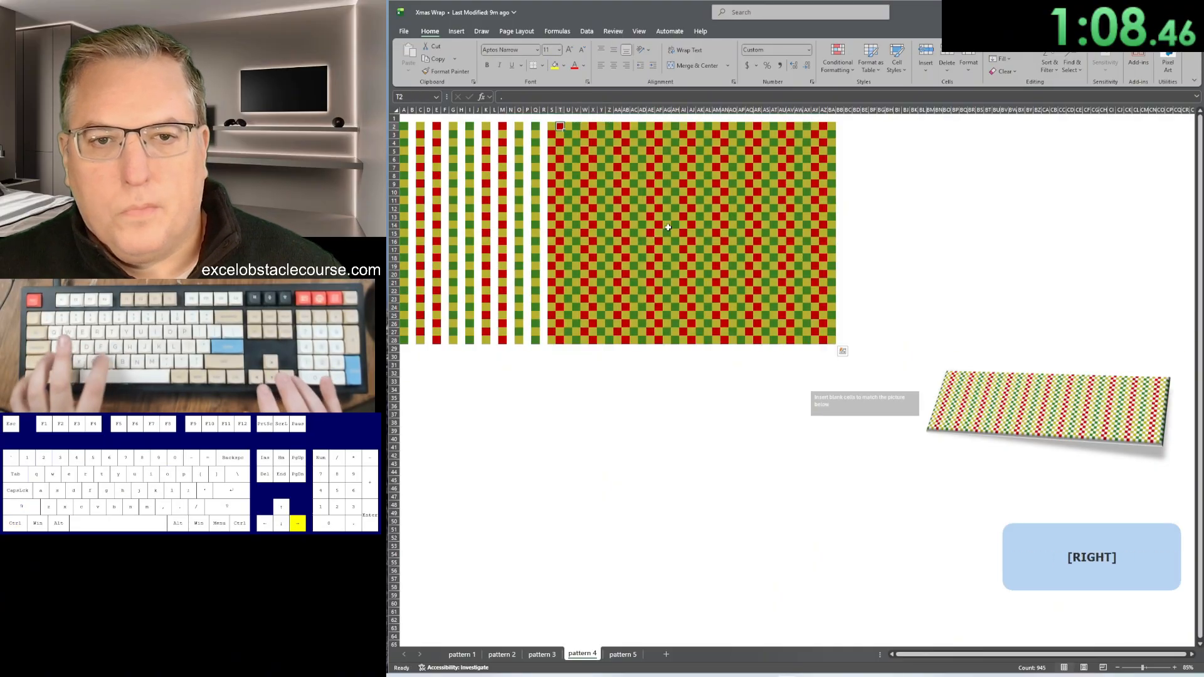
key("ctrl+shift+Down")
key("ctrl+shift+Right")
key("ctrl+x")
key("Right")
key("ctrl+v")
Step: Open blank strips in columns T and V by cutting the remaining block from each and pasting it one column right
key("Right")
key("ctrl+shift+Down")
key("ctrl+shift+Right")
key("ctrl+x")
key("Right")
key("ctrl+v")
Step: Open blank strips in columns X and Z by cutting the remaining block from each and pasting it one column right
key("Right")
key("ctrl+shift+Down")
key("ctrl+shift+Right")
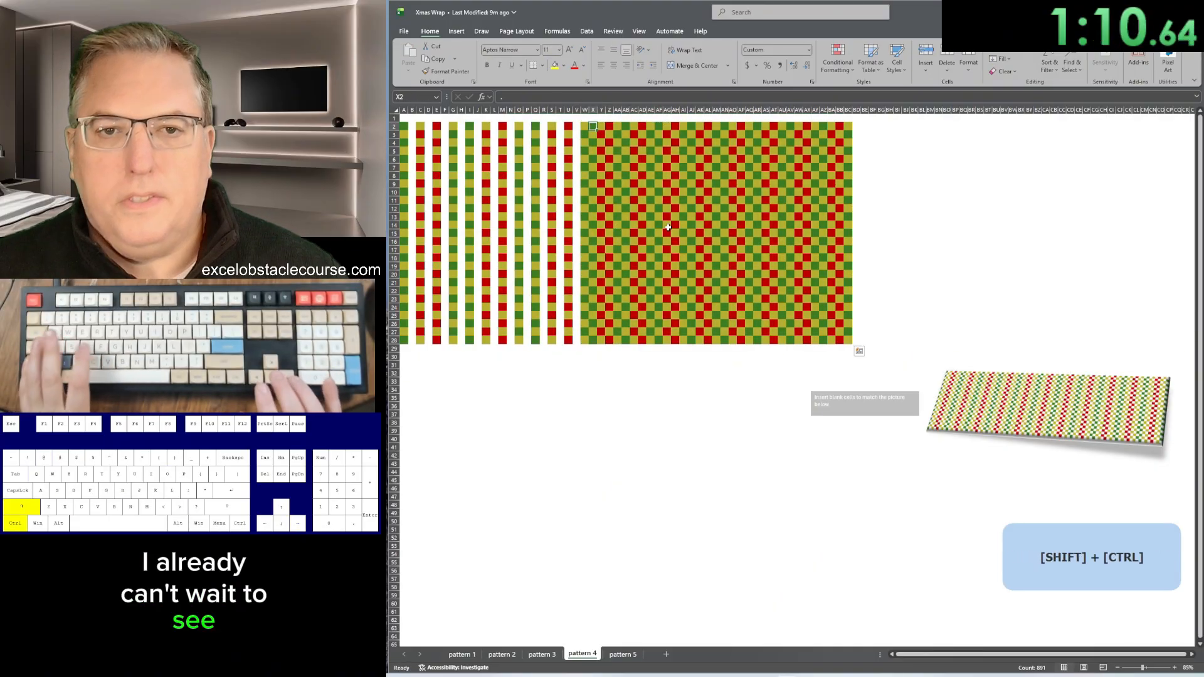
key("ctrl+x")
key("Right")
key("ctrl+v")
key("Right")
key("ctrl+shift+Down")
key("ctrl+shift+Right")
key("ctrl+x")
key("Right")
key("ctrl+v")
Step: Open blank strips in columns AB and AD by cutting the remaining block from each and pasting it one column right
key("Right")
key("ctrl+shift+Down")
key("ctrl+shift+Right")
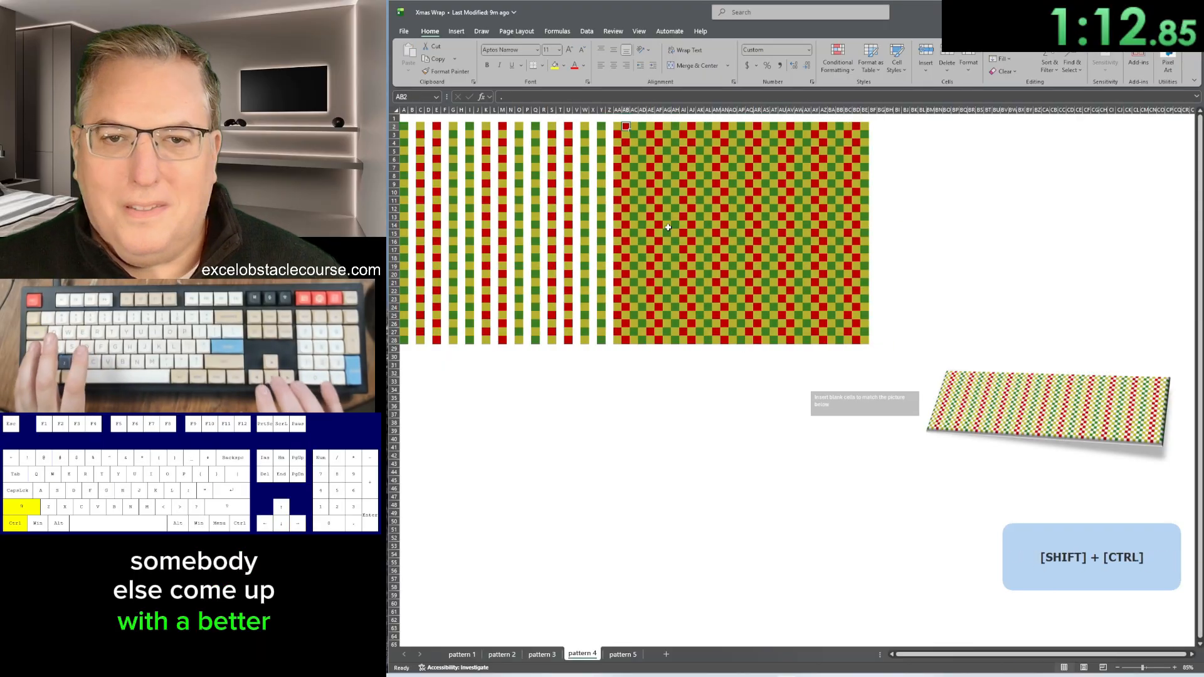
key("ctrl+x")
key("Right")
key("ctrl+v")
key("Right")
key("ctrl+shift+Down")
key("ctrl+shift+Right")
key("ctrl+x")
key("Right")
key("ctrl+v")
Step: Open blank strips in columns AF and AH by cutting the remaining block from each and pasting it one column right
key("Right")
key("ctrl+shift+Down")
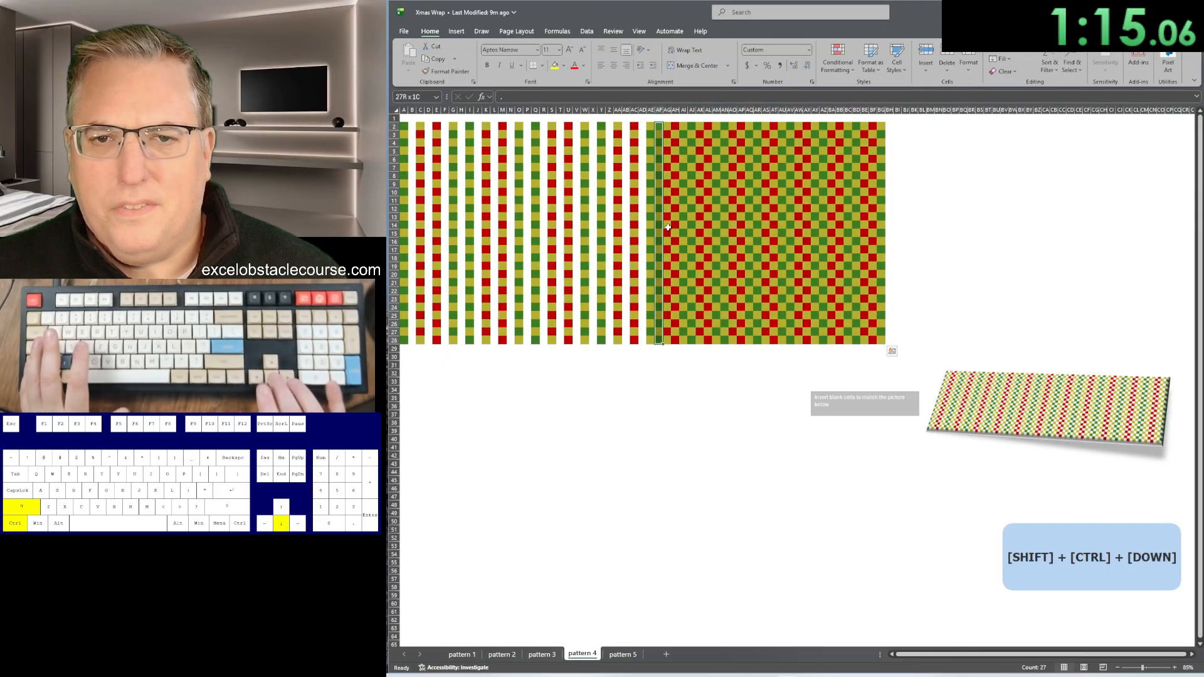
key("ctrl+shift+Right")
key("ctrl+x")
key("Right")
key("ctrl+v")
key("Right")
key("ctrl+shift+Down")
key("ctrl+shift+Right")
key("ctrl+x")
key("Right")
key("ctrl+v")
Step: Open blank strips in columns AJ and AL by cutting the remaining block from each and pasting it one column right
key("Right")
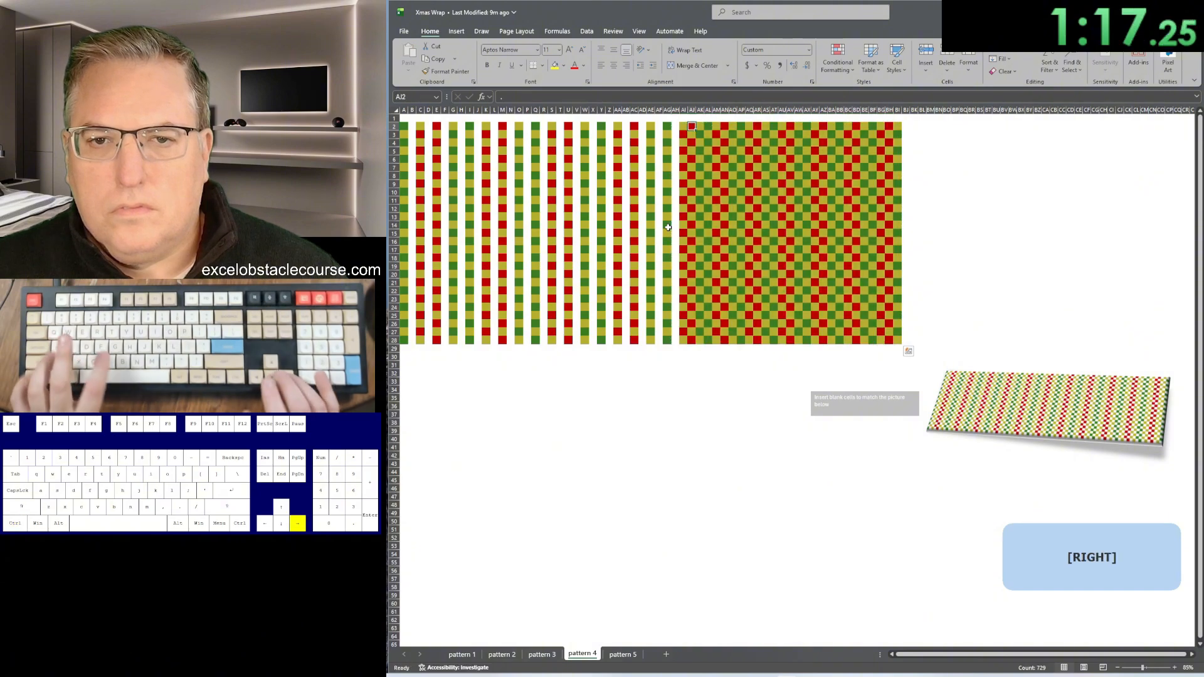
key("ctrl+shift+Down")
key("ctrl+shift+Right")
key("ctrl+x")
key("Right")
key("ctrl+v")
key("Right")
key("ctrl+shift+Down")
key("ctrl+shift+Right")
key("ctrl+x")
key("Right")
key("ctrl+v")
key("Right")
key("ctrl+shift+Down")
key("ctrl+shift+Right")
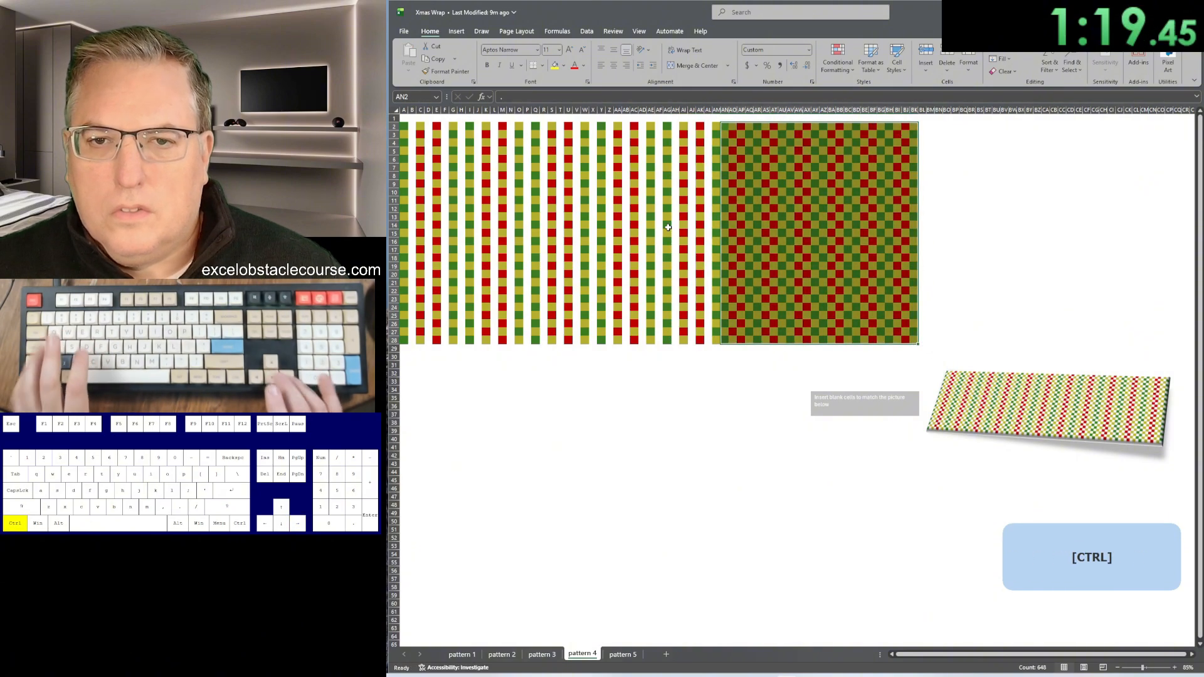
key("ctrl+x")
key("Right")
key("Escape")
key("Left")
Step: Open blank strips in columns AN and AP by cutting the remaining block from each and pasting it one column right
key("ctrl+shift+Down")
key("ctrl+shift+Right")
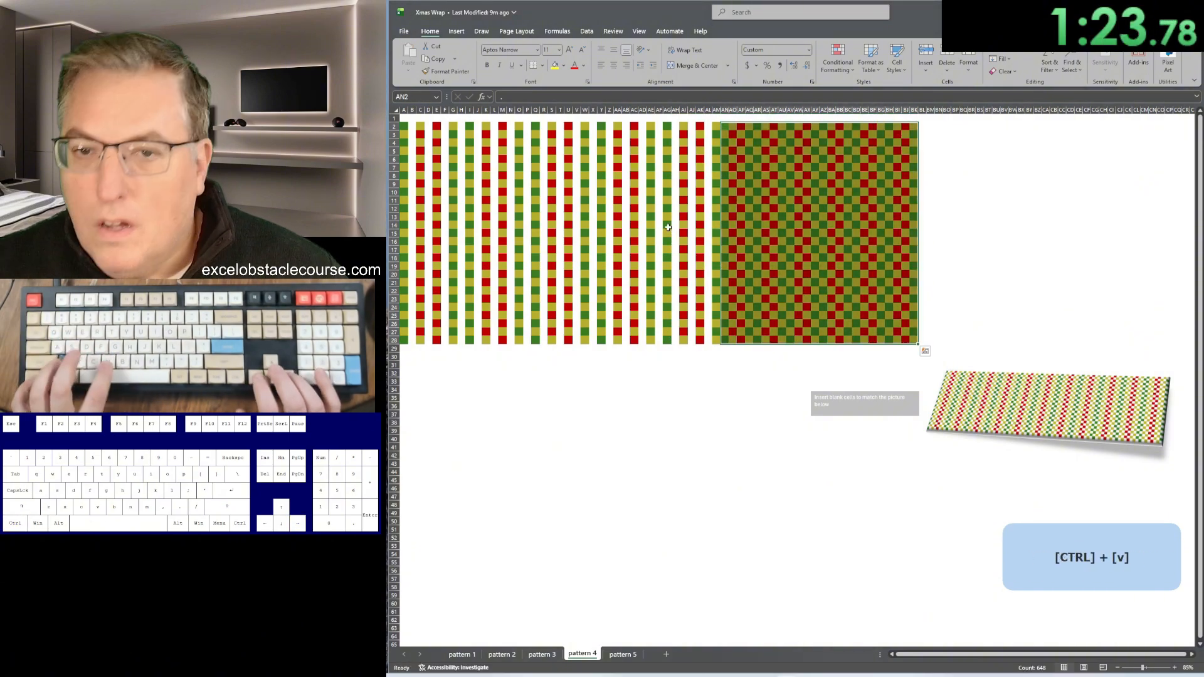
key("ctrl+z")
key("ctrl+x")
key("Right")
key("ctrl+v")
key("Right")
key("ctrl+shift+Down")
key("ctrl+shift+Right")
key("ctrl+x")
key("Right")
key("ctrl+v")
Step: Open blank strips in columns AR and AT by cutting the remaining block from each and pasting it one column right
key("Right")
key("ctrl+shift+Down")
key("ctrl+shift+Right")
key("ctrl+x")
key("Right")
key("ctrl+v")
key("Right")
key("ctrl+shift+Down")
key("ctrl+shift+Right")
key("ctrl+x")
key("Right")
key("ctrl+v")
Step: Open blank strips in columns AV and AX by cutting the remaining block from each and pasting it one column right
key("Right")
key("ctrl+shift+Down")
key("ctrl+shift+Right")
key("ctrl+x")
key("Right")
key("ctrl+v")
key("Right")
key("ctrl+shift+Down")
key("ctrl+shift+Right")
key("ctrl+x")
key("Left")
key("Right")
key("Right")
key("ctrl+v")
Step: Open blank strips in columns AZ and BB by cutting the remaining block from each and pasting it one column right
key("Right")
key("ctrl+shift+Down")
key("ctrl+shift+Right")
key("ctrl+x")
key("Right")
key("ctrl+v")
key("Right")
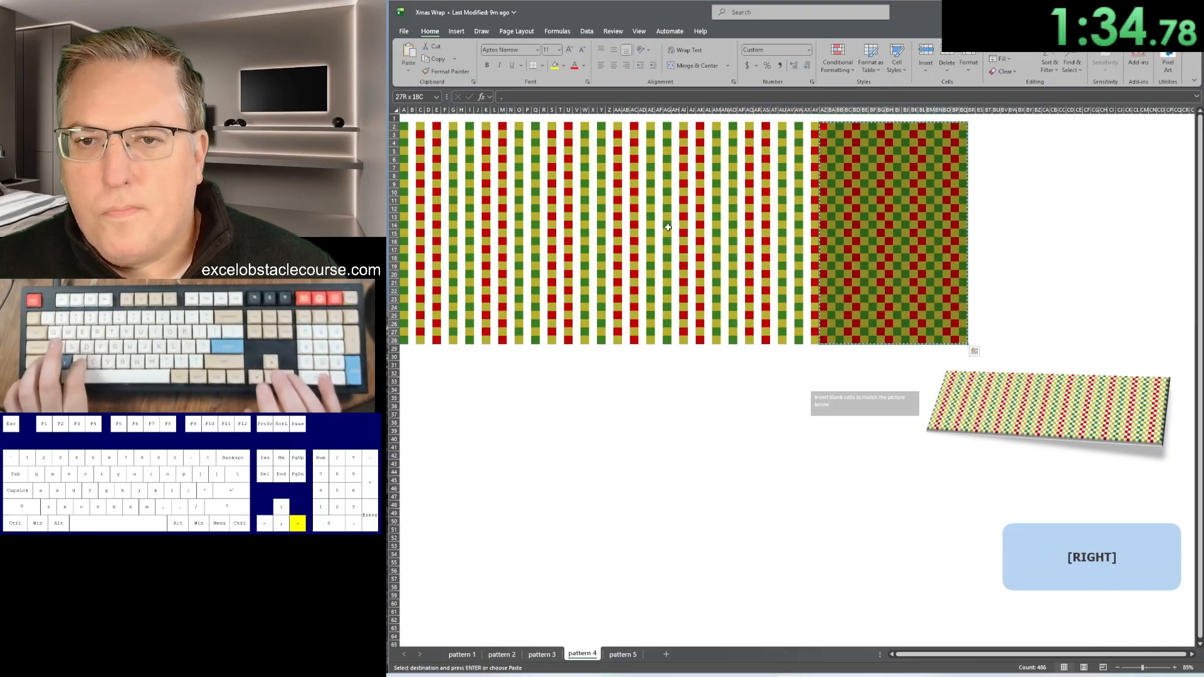
key("ctrl+shift+Down")
key("ctrl+shift+Right")
key("ctrl+x")
key("Right")
key("ctrl+v")
Step: Open blank strips in columns BD and BF by cutting the remaining block from each and pasting it one column right
key("Right")
key("ctrl+shift+Down")
key("ctrl+shift+Right")
key("ctrl+x")
key("Right")
key("ctrl+v")
key("Right")
key("ctrl+shift+Down")
key("ctrl+shift+Right")
key("ctrl+x")
key("Right")
key("ctrl+v")
Step: Open blank strips in columns BH and BJ by cutting the remaining block from each and pasting it one column right
key("Right")
key("ctrl+shift+Down")
key("ctrl+shift+Right")
key("ctrl+x")
key("Right")
key("ctrl+v")
key("Right")
key("ctrl+shift+Down")
key("ctrl+shift+Right")
key("ctrl+x")
key("Right")
key("ctrl+v")
Step: Open blank strips in columns BL and BN by cutting the remaining block from each and pasting it one column right
key("Right")
key("ctrl+shift+Down")
key("ctrl+shift+Right")
key("ctrl+x")
key("Right")
key("ctrl+v")
key("Right")
key("ctrl+shift+Down")
key("ctrl+shift+Right")
key("ctrl+x")
key("ctrl+Right")
key("Right")
key("ctrl+v")
Step: Open blank strips in columns BP and BR by cutting the remaining block from each and pasting it one column right
key("Right")
key("ctrl+shift+Down")
key("ctrl+shift+Right")
key("ctrl+x")
key("Right")
key("ctrl+v")
key("Right")
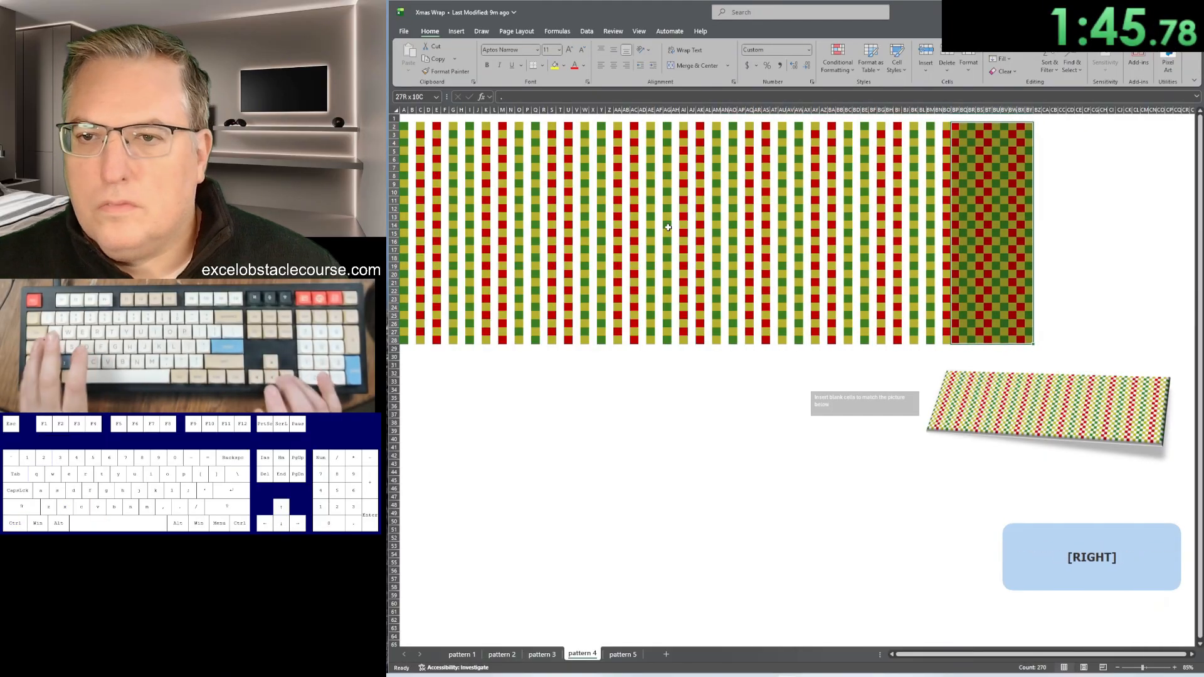
key("ctrl+shift+Down")
key("ctrl+shift+Right")
key("ctrl+x")
key("Right")
key("ctrl+v")
Step: Open blank strips in columns BT and BV by cutting the remaining block from each and pasting it one column right
key("Right")
key("ctrl+shift+Down")
key("ctrl+shift+Right")
key("ctrl+x")
key("Right")
key("ctrl+v")
key("Right")
key("ctrl+shift+Down")
key("ctrl+shift+Right")
key("ctrl+x")
key("Right")
key("ctrl+v")
Step: Open blank strips in columns BX and BZ by cutting the remaining block from each and pasting it one column right
key("Right")
key("ctrl+shift+Down")
key("ctrl+shift+Right")
key("ctrl+x")
key("Right")
key("ctrl+v")
key("Right")
key("ctrl+shift+Down")
key("ctrl+shift+Right")
key("ctrl+x")
key("Right")
key("ctrl+v")
Step: Open blank strips in columns CB and CD by cutting the remaining block from each and pasting it one column right
key("Right")
key("ctrl+shift+Down")
key("ctrl+shift+Right")
key("ctrl+x")
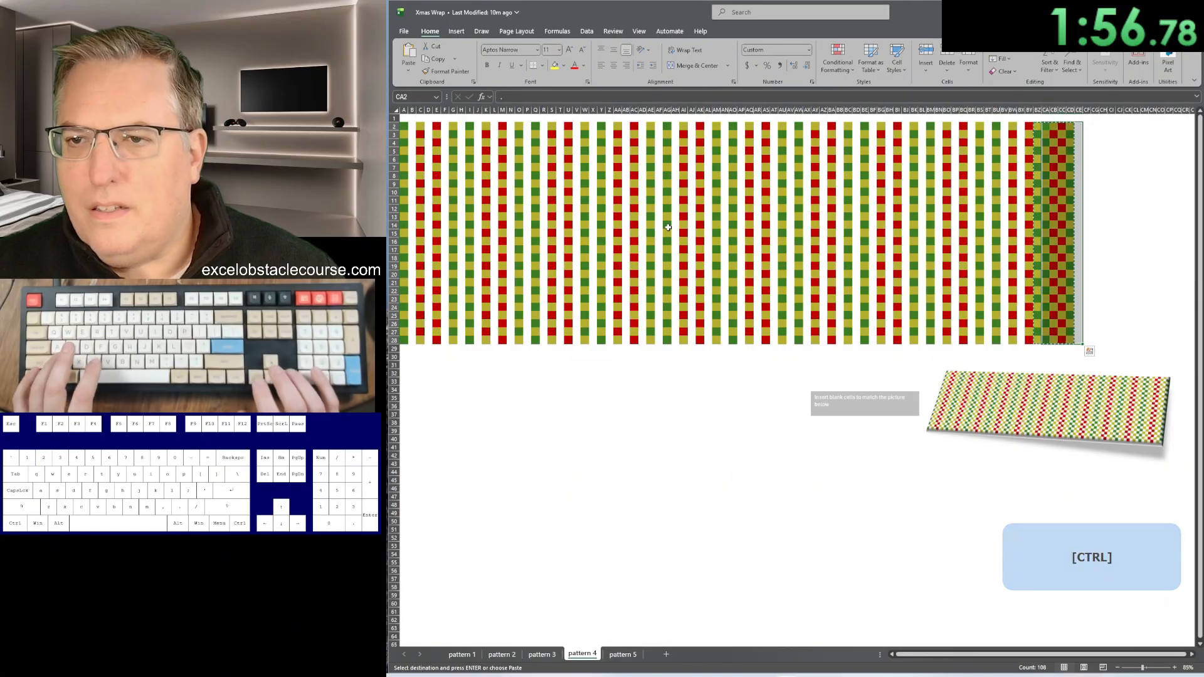
key("Right")
key("ctrl+v")
key("Right")
key("ctrl+shift+Down")
key("ctrl+shift+Right")
key("ctrl+x")
key("Right")
key("ctrl+v")
Step: Open the last blank strips in columns CF and CH by cutting the remaining block from each and pasting it one column right
key("Right")
key("ctrl+shift+Down")
key("ctrl+shift+Right")
key("ctrl+x")
key("Right")
key("ctrl+v")
key("Right")
key("ctrl+shift+Down")
key("ctrl+x")
key("Right")
key("ctrl+v")
Step: Insert a blank cell at A3, A5, A7 and A9, shifting the existing cells in those rows right
key("Home")
key("Down")
key("ctrl+shift+equal")
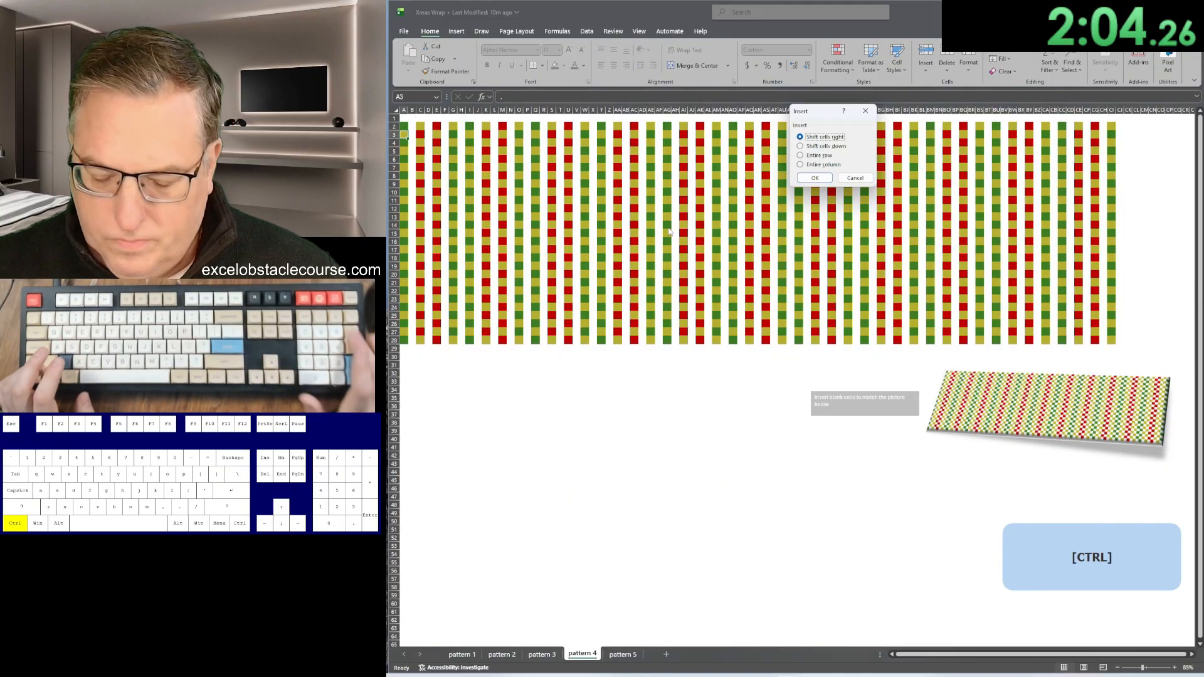
key("Return")
key("Down")
key("Down")
key("F4")
key("Down")
key("Down")
key("F4")
key("Down")
key("Down")
key("F4")
Step: Repeat the shift-right cell insertion at A11, A13, A15 and A17
key("Down")
key("Down")
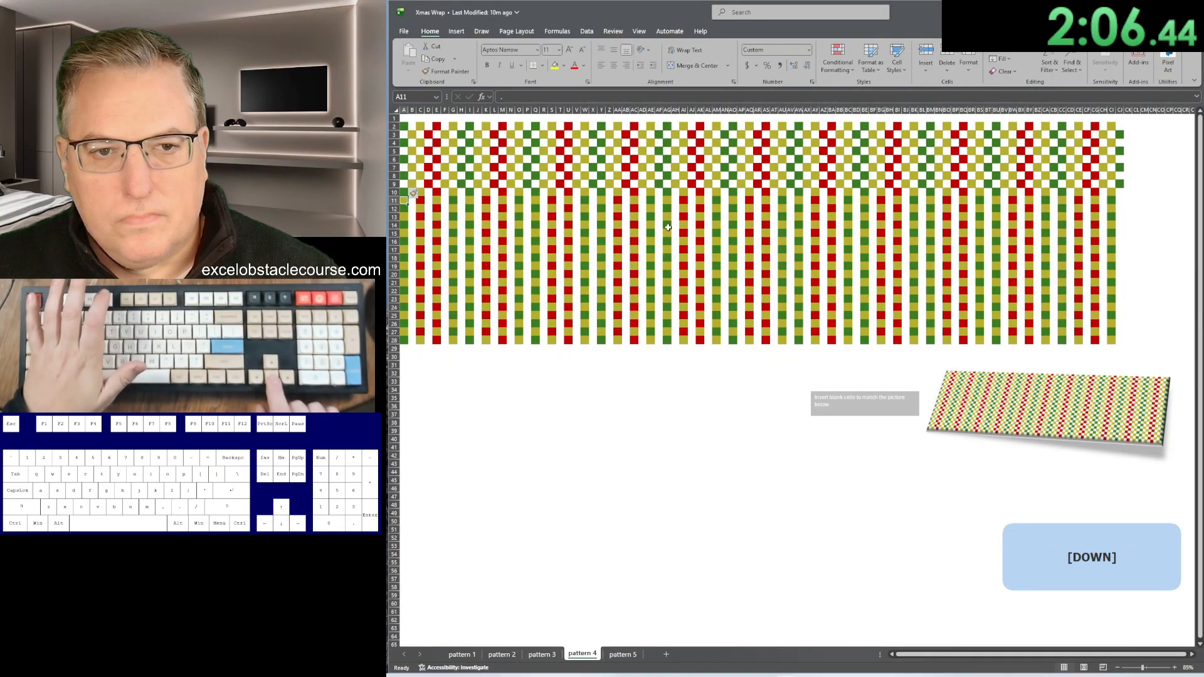
key("F4")
key("Down")
key("Down")
key("F4")
key("Down")
key("Down")
key("F4")
key("Down")
key("Down")
key("F4")
Step: Repeat the shift-right cell insertion at A19, A21, A23, A25 and A27
key("Down")
key("Down")
key("F4")
key("Down")
key("Down")
key("F4")
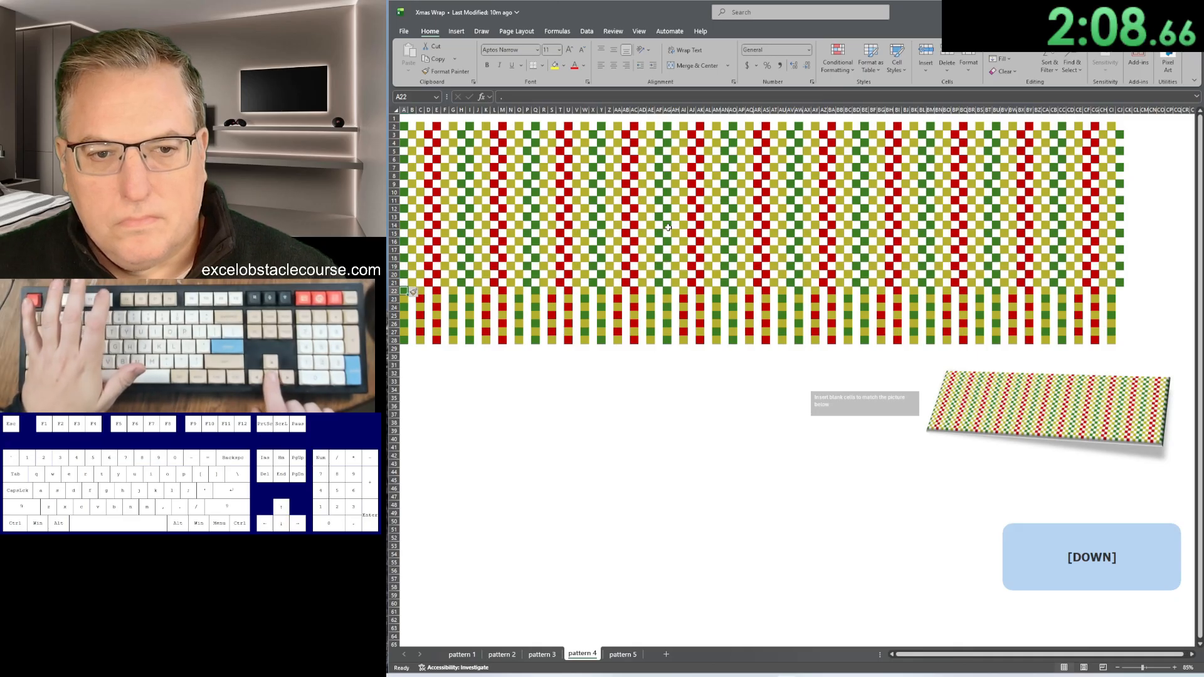
key("Down")
key("Down")
key("F4")
key("Down")
key("Down")
key("F4")
key("Down")
key("Down")
key("F4")
Step: On the pattern 5 sheet, copy the blue sample cell and select only the blank cells inside the pattern with Go To Special
key("ctrl+Page_Down")
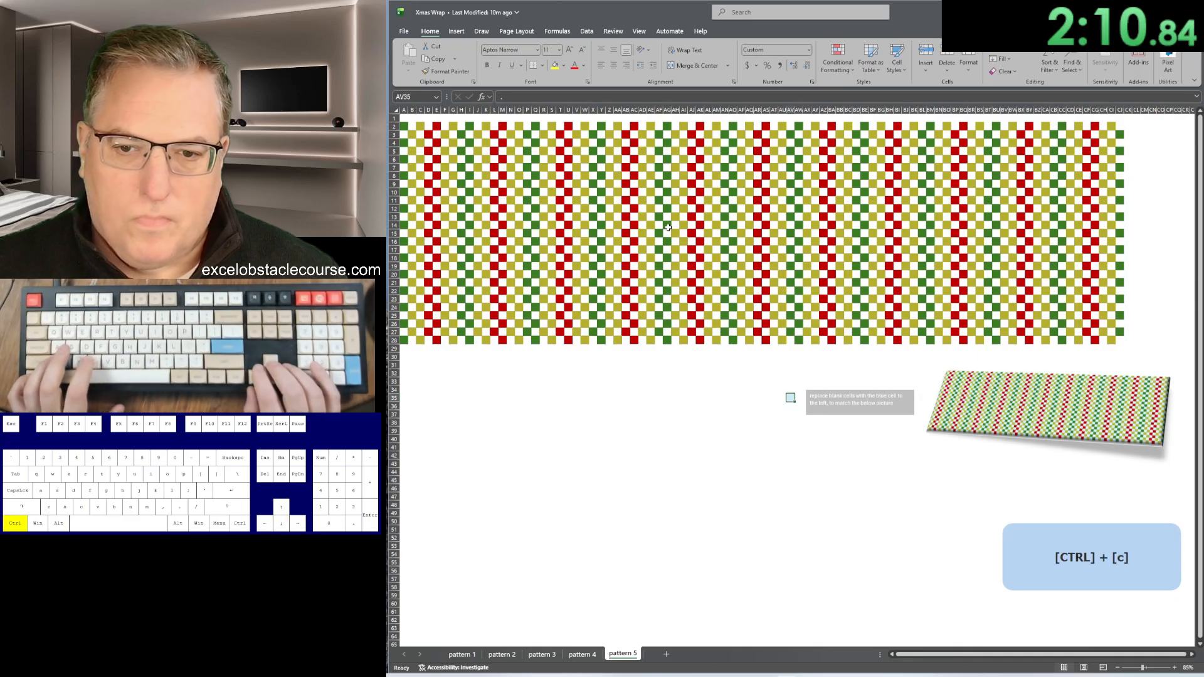
key("ctrl+a")
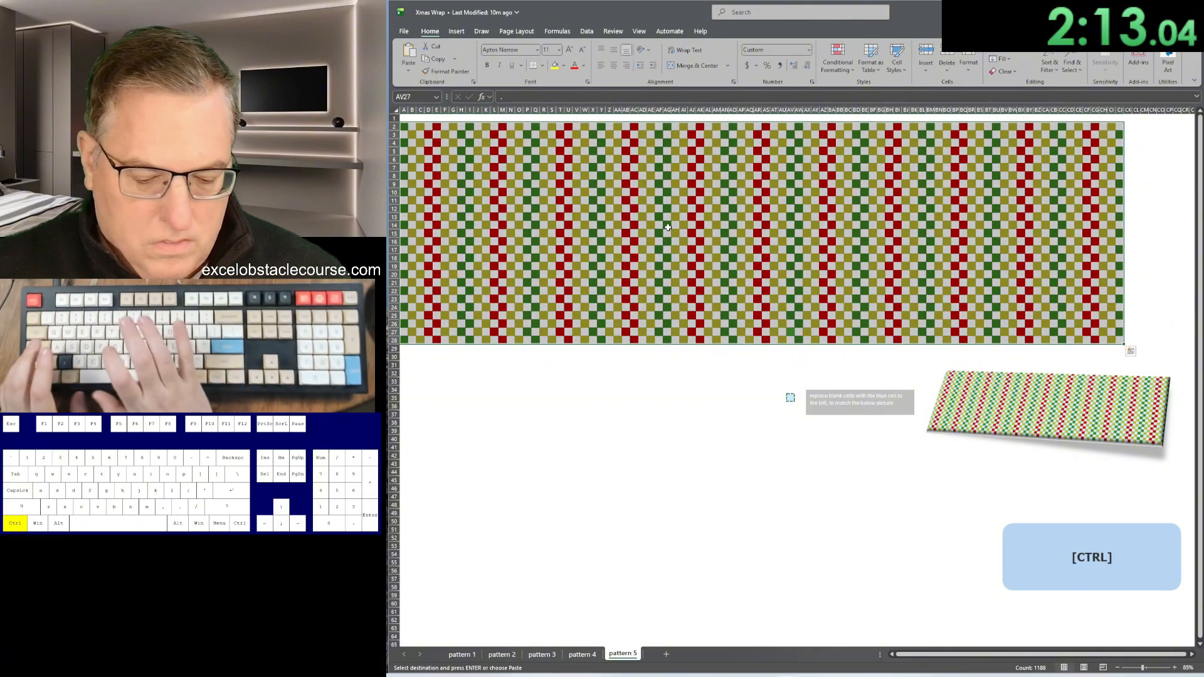
key("ctrl+g")
key("alt+s")
key("k")
key("Return")
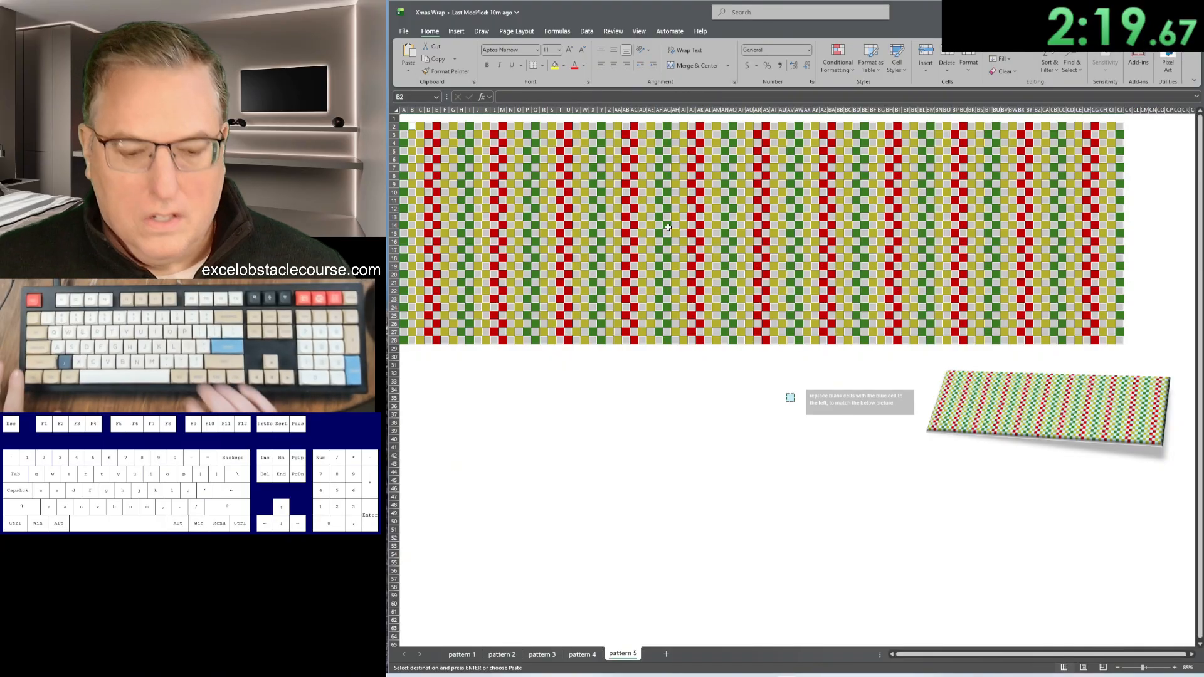
Step: On the pattern 1 sheet, fill the red and green cells of row 2 down to row 28 across columns A to AQ
key("shift")
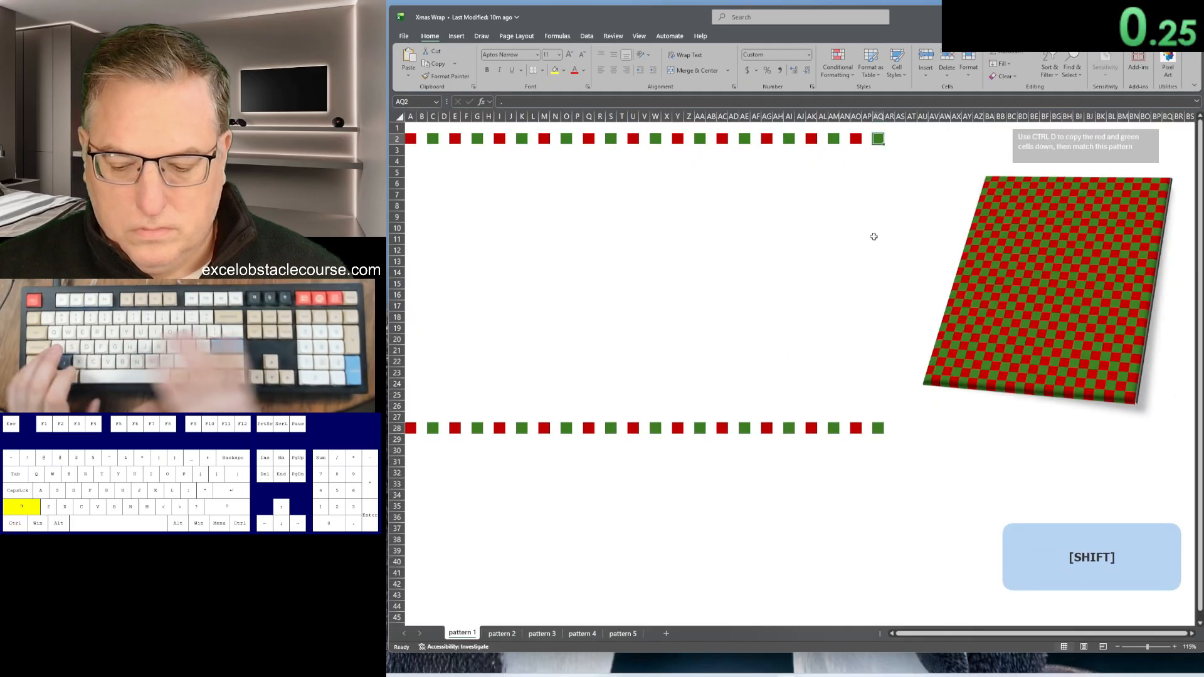
key("shift+ctrl+Left")
key("shift+ctrl+Down")
key("ctrl+d")
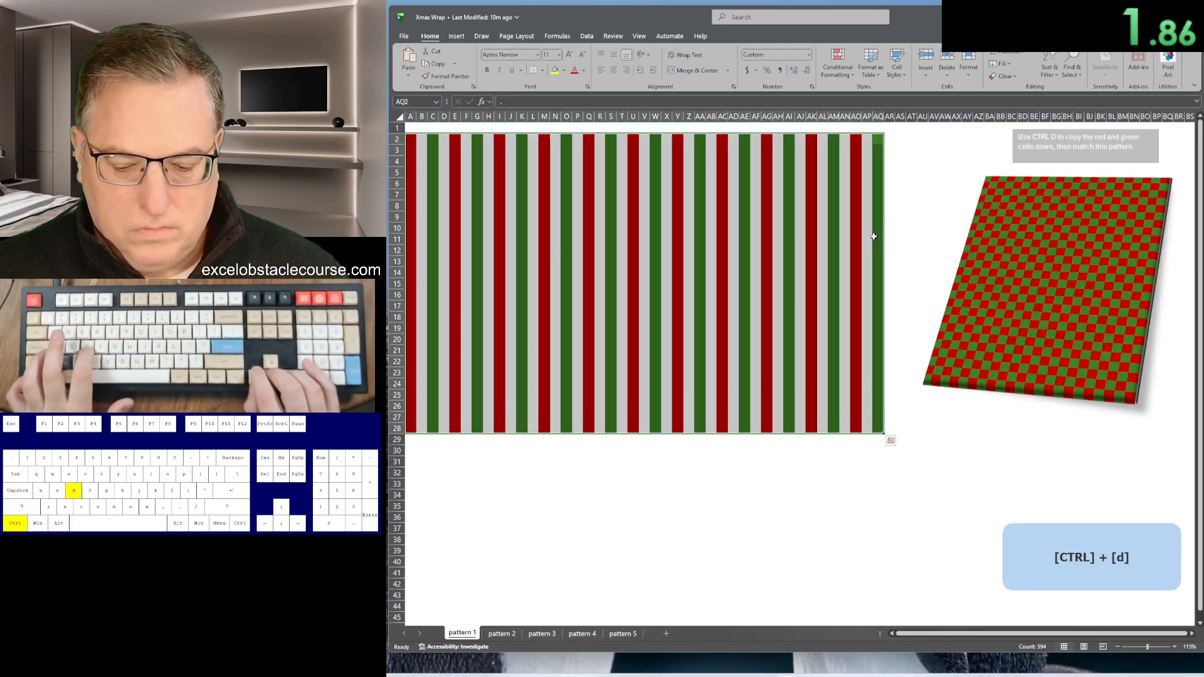
Step: Select all blank cells within the filled range and delete them, shifting the remaining cells left
key("ctrl+g")
key("alt+s")
key("k")
key("Return")
key("ctrl+minus")
key("Return")
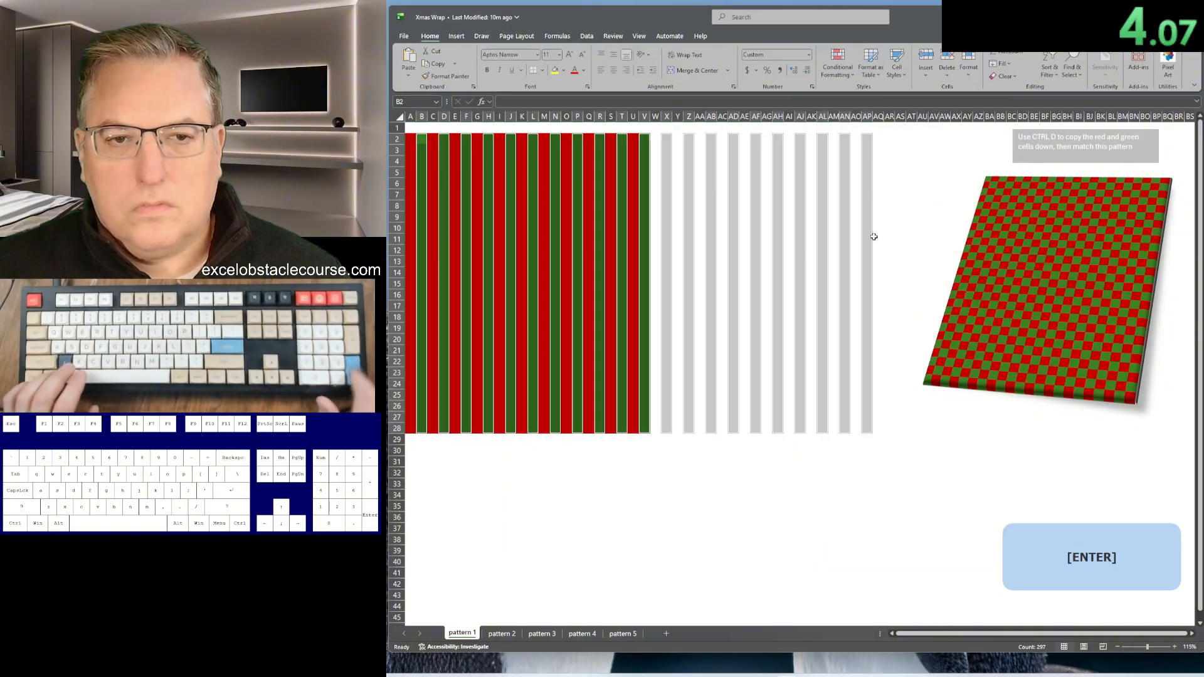
Step: Insert a cell at the start of every even row from A2 to A28, shifting the cells right to form a checkerboard
key("ctrl+Left")
key("Up")
key("ctrl+plus")
key("Return")
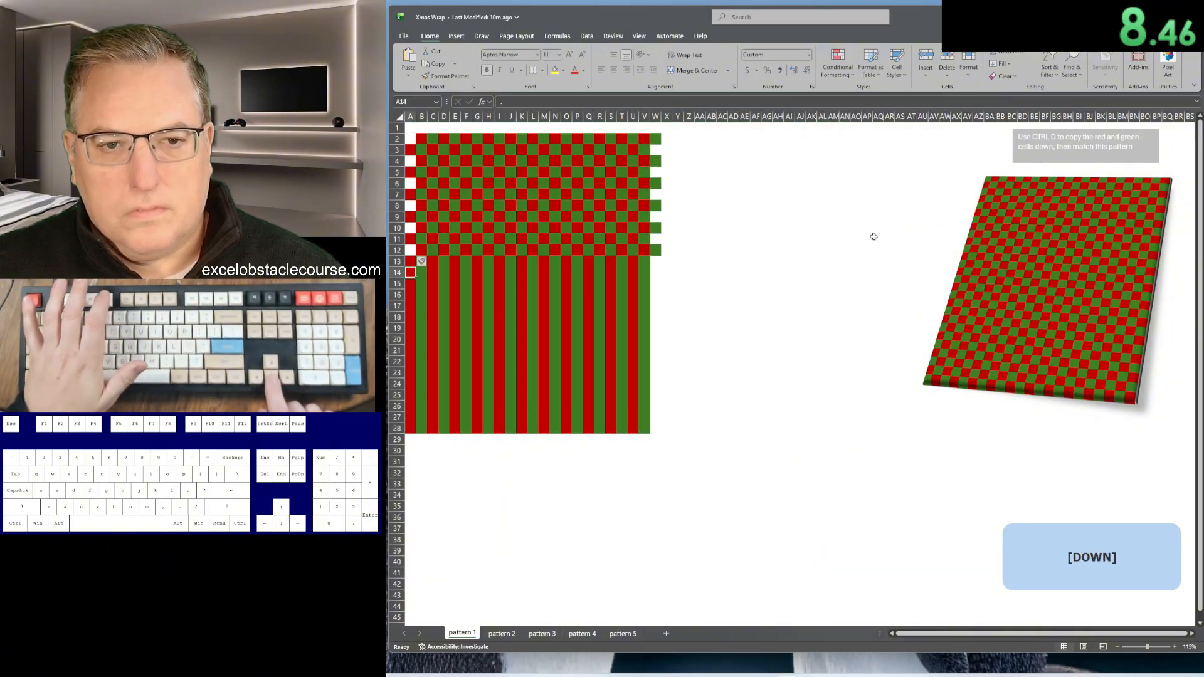
key("F4")
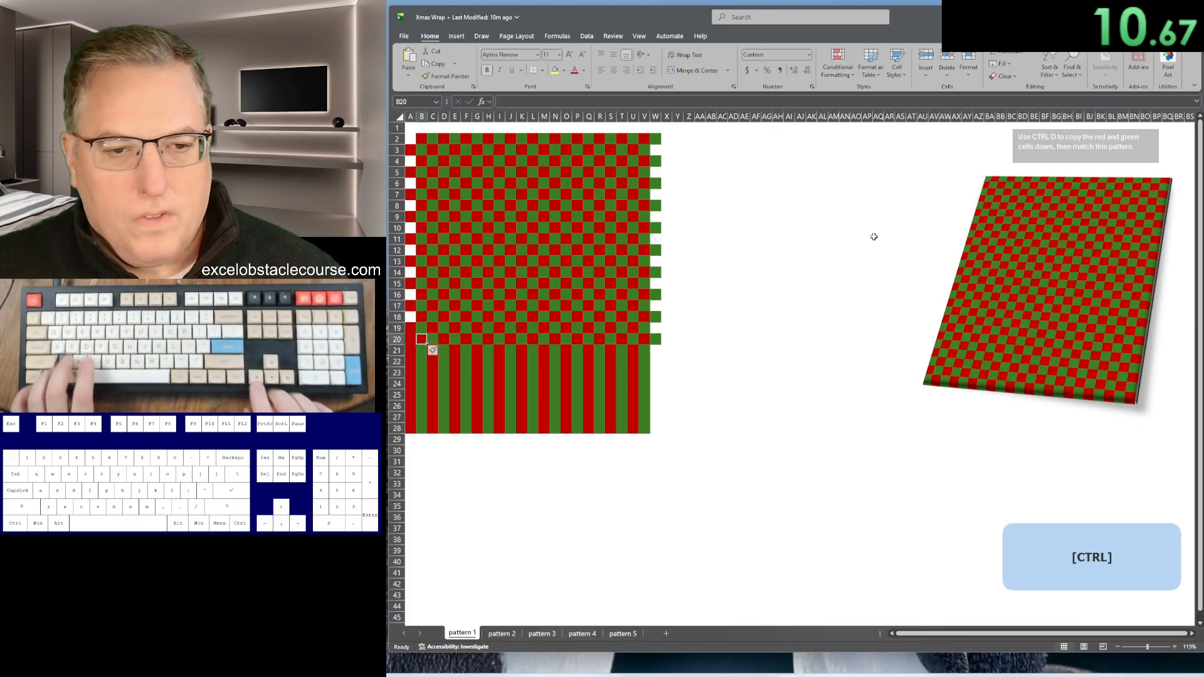
key("ctrl+plus")
key("Return")
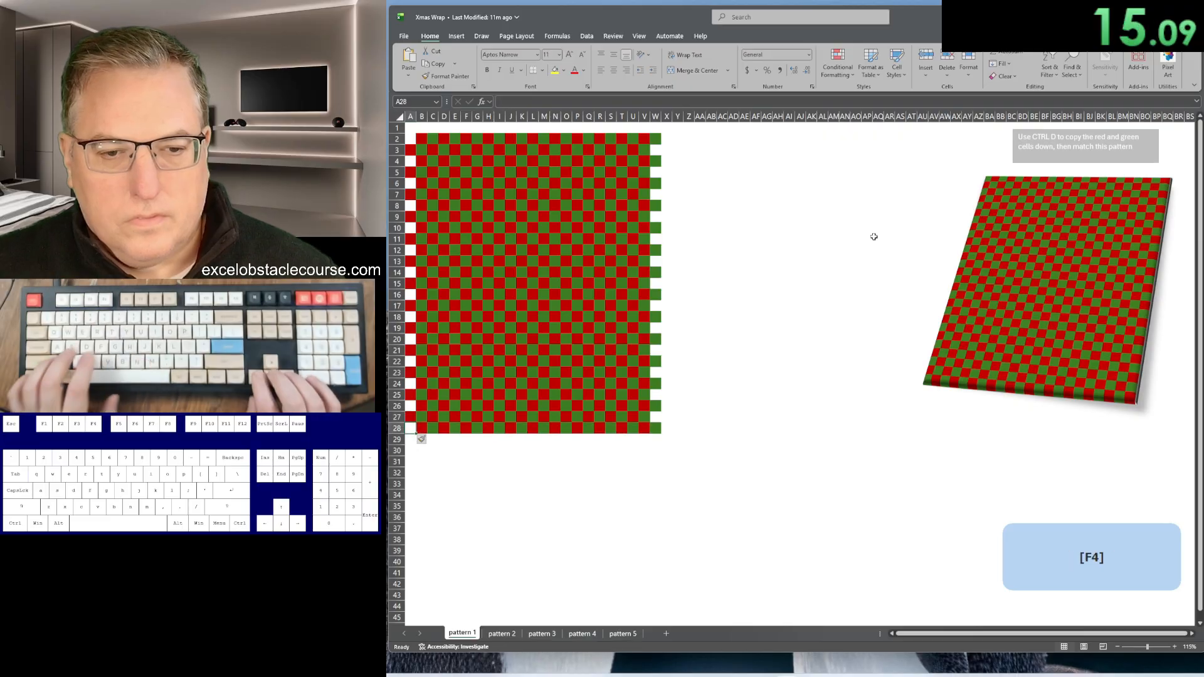
Step: Cut column A and insert it just after column W, beyond the checkerboard's last column
key("ctrl+space")
key("ctrl+c")
key("ctrl+Right")
key("ctrl+Right")
key("ctrl+plus")
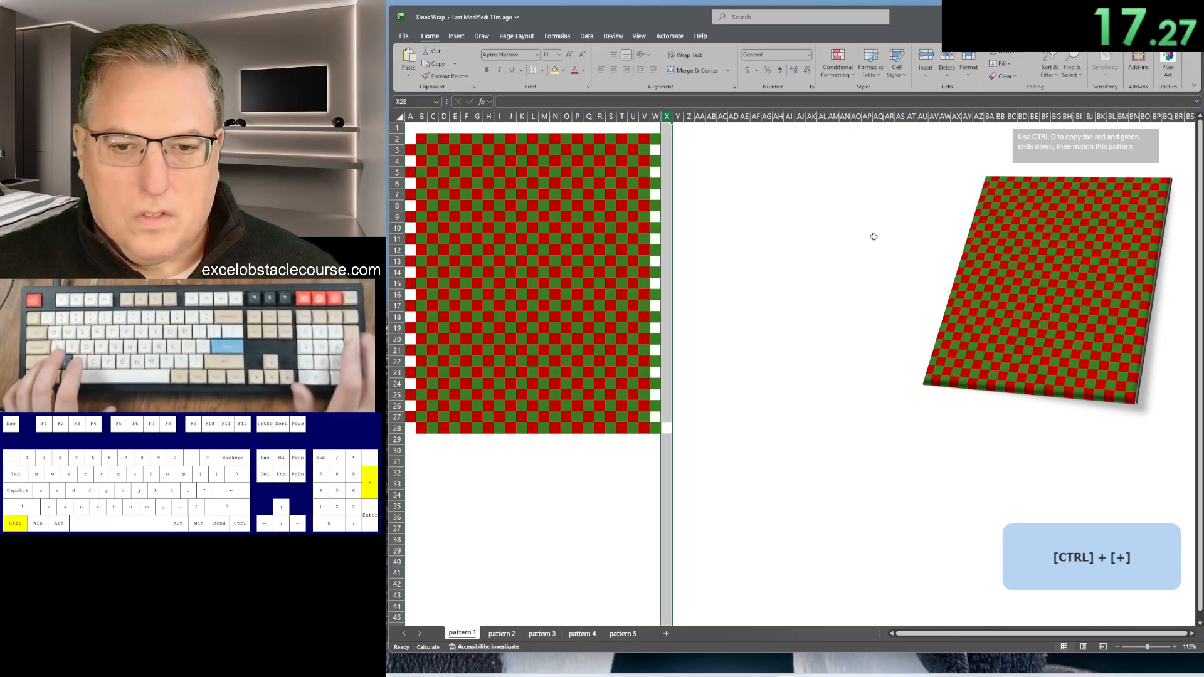
Step: Select only the blank cells in columns V and W and delete them, shifting the remaining cells left
key("shift+Left")
key("ctrl+g")
key("alt+s")
key("k")
key("Return")
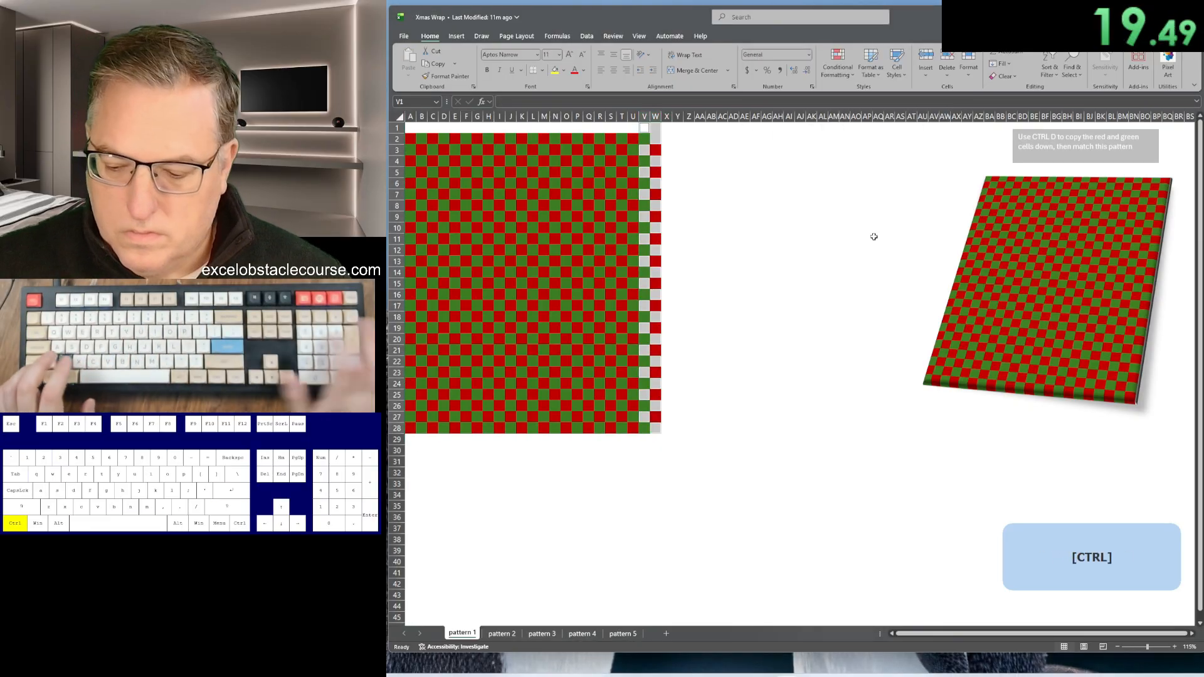
key("ctrl+minus")
key("Return")
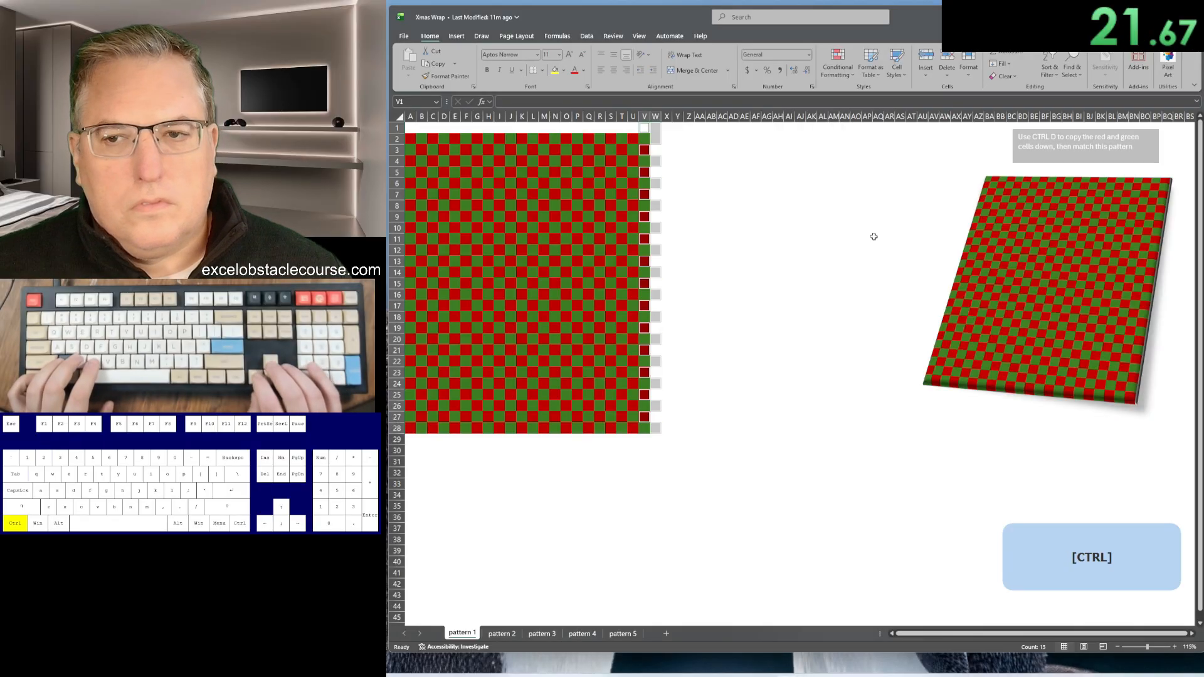
Step: On the pattern 2 sheet, move the checkerboard from column B onward one column right, leaving column B blank
key("ctrl+Page_Down")
key("ctrl+shift+Down")
key("ctrl+shift+Right")
key("ctrl+x")
key("Right")
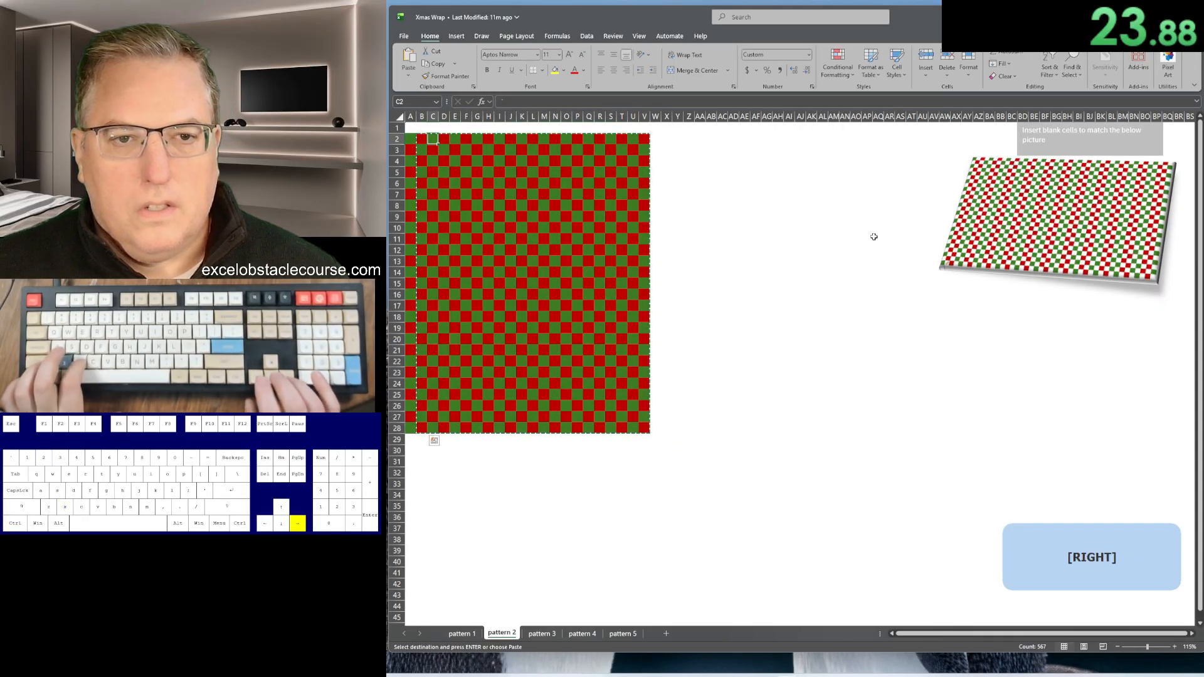
key("ctrl+v")
Step: Move the checkerboard from column D onward one column right, leaving column D blank
key("Right")
key("ctrl+shift+Down")
key("ctrl+shift+Right")
key("ctrl+x")
key("Right")
key("ctrl+v")
key("Left")
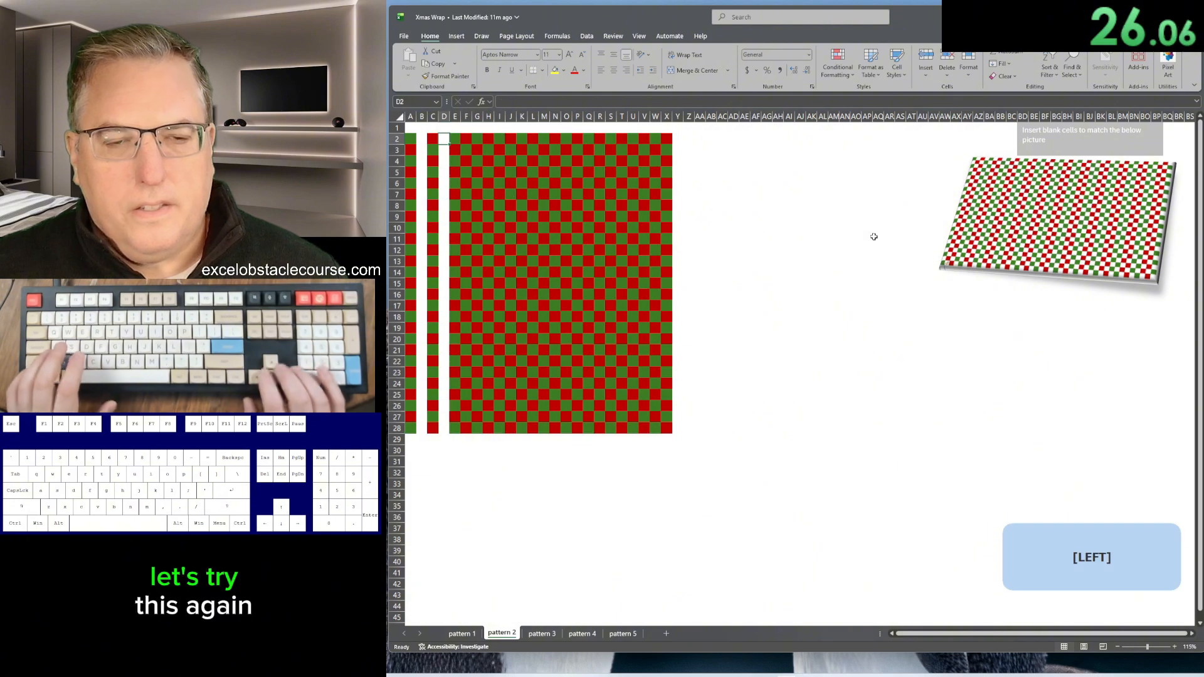
Step: Copy the blank cells D2:D28 and insert them at F2, shifting the cells right
key("Left")
key("ctrl+Down")
key("Right")
key("ctrl+shift+Up")
key("shift+Down")
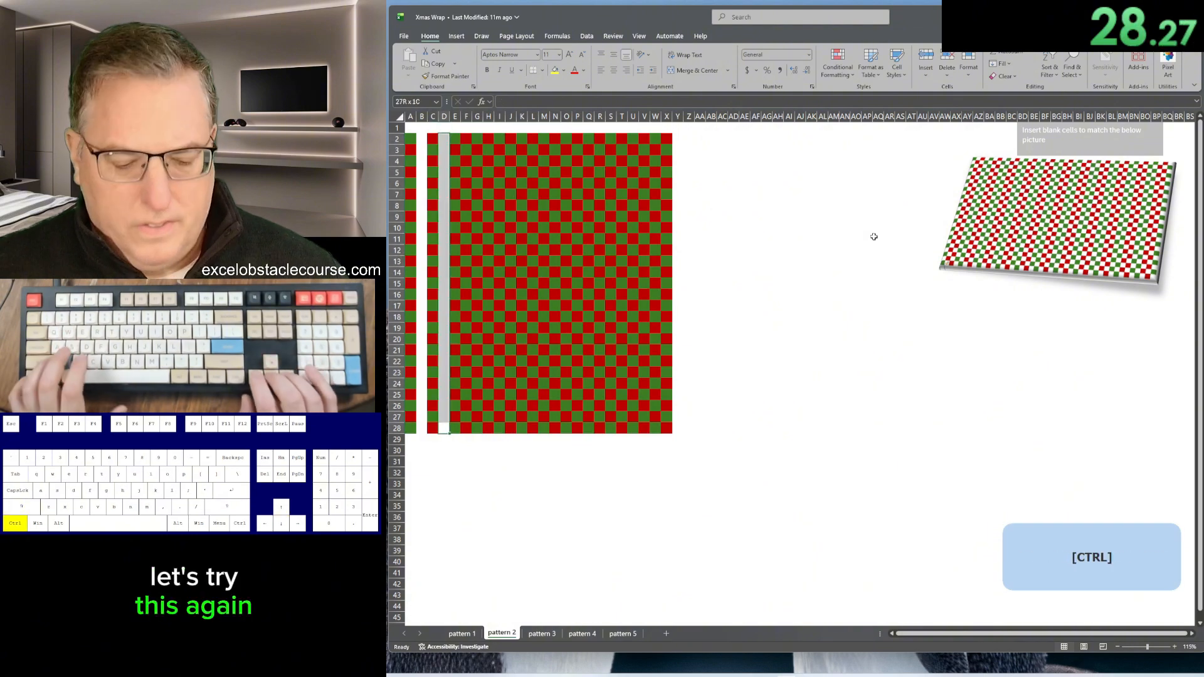
key("ctrl+x")
key("ctrl+Up")
key("ctrl+shift+plus")
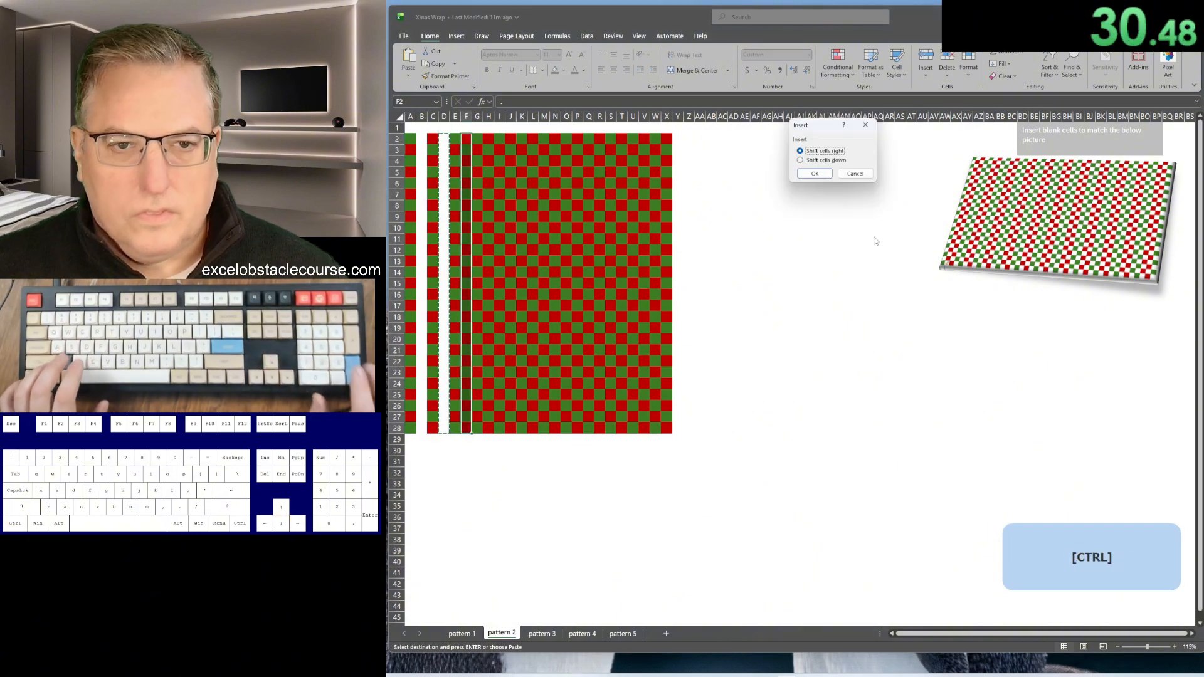
key("Return")
Step: Insert blank cells in rows 2 to 28 of columns H and J, shifting the pattern right
key("ctrl+shift+Down")
key("ctrl+shift+plus")
key("Return")
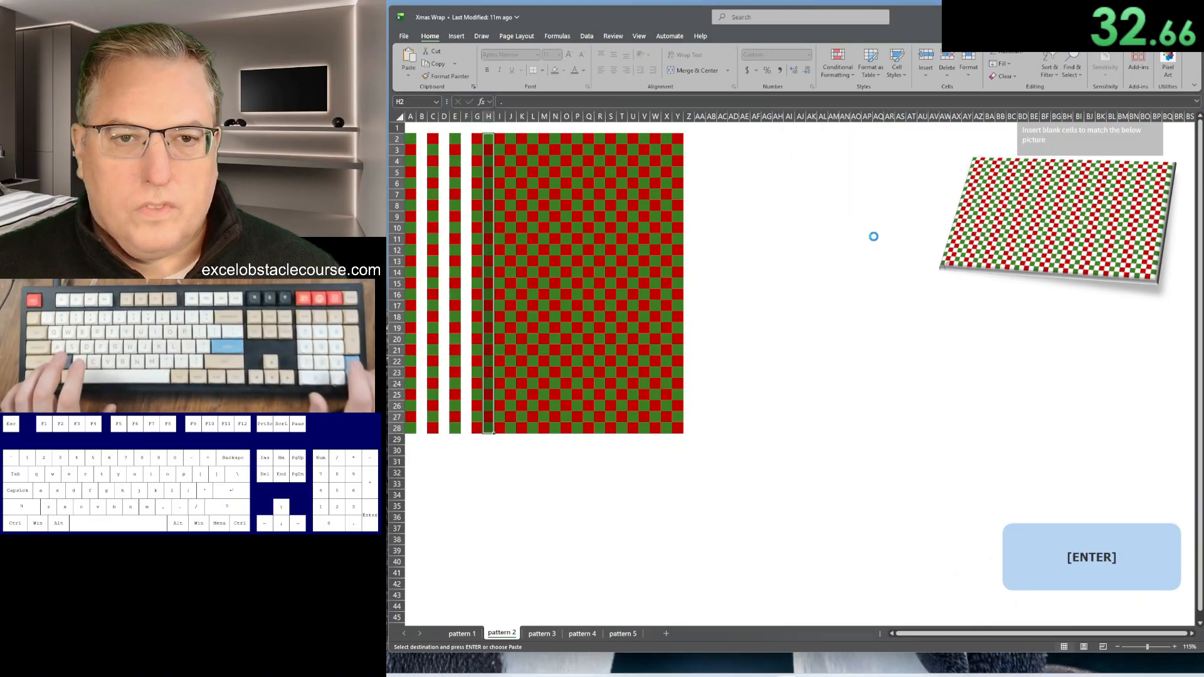
key("Right")
key("ctrl+shift+Down")
key("ctrl+shift+plus")
key("Return")
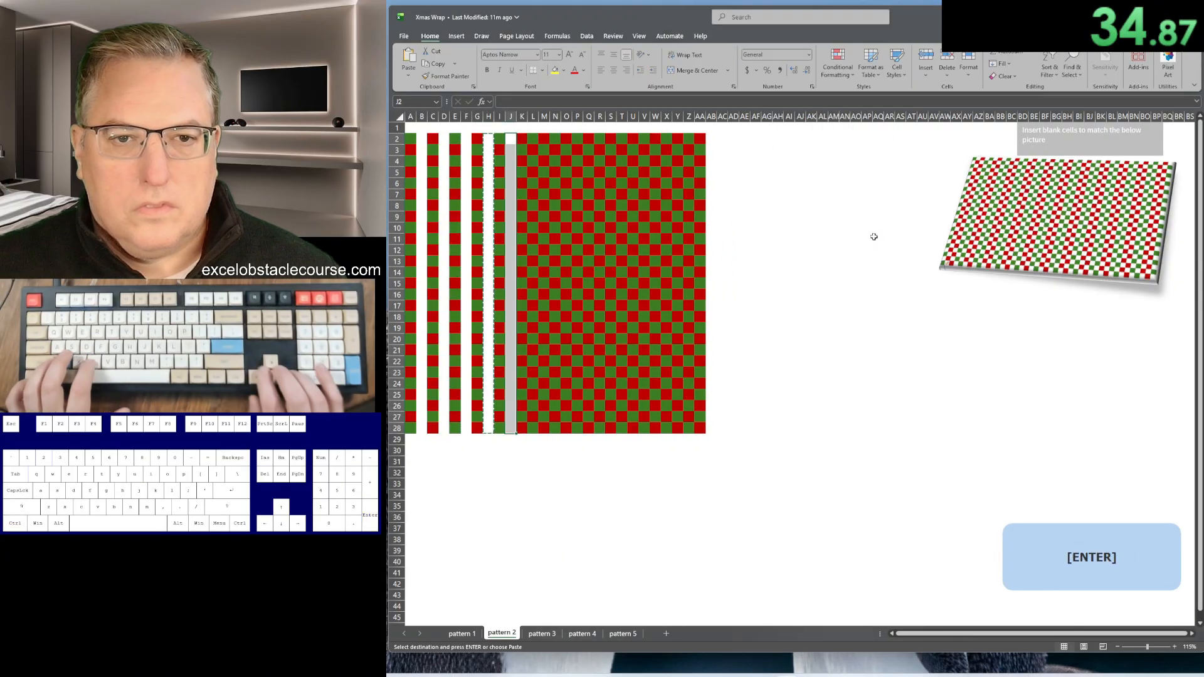
Step: Insert the blank 27-row strip at columns L, N and P, shifting the cells right each time
key("ctrl+shift+plus")
key("Return")
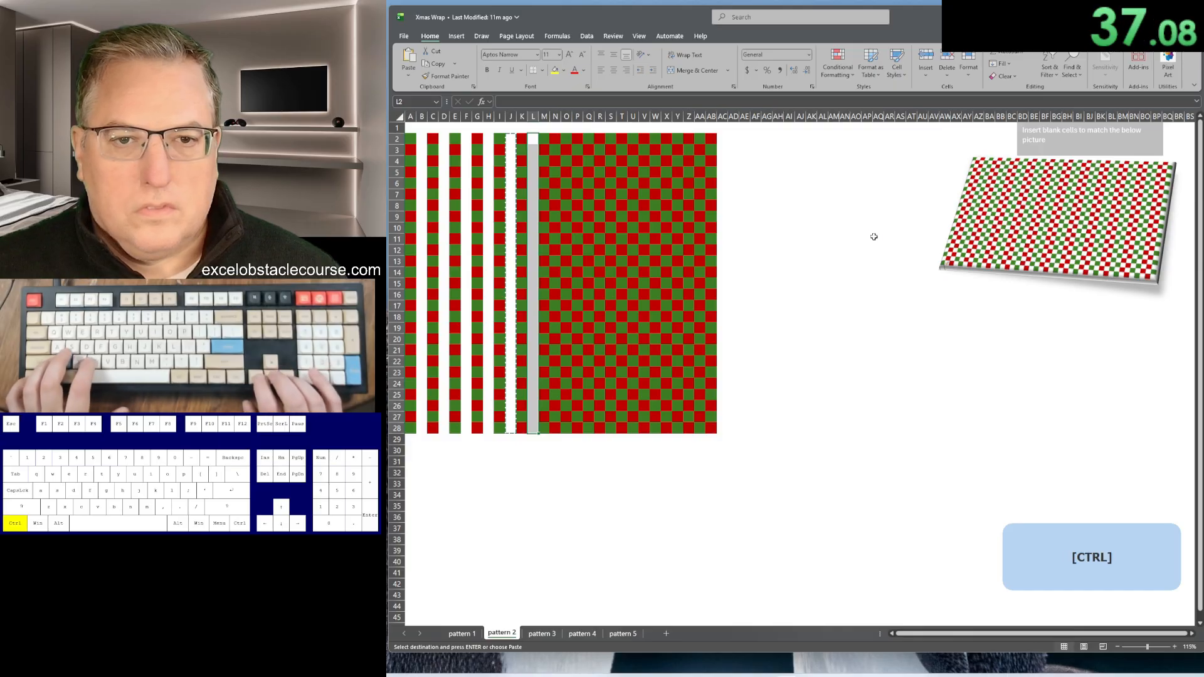
key("ctrl+shift+plus")
key("Return")
key("ctrl+c")
key("Right")
key("Right")
key("ctrl+shift+plus")
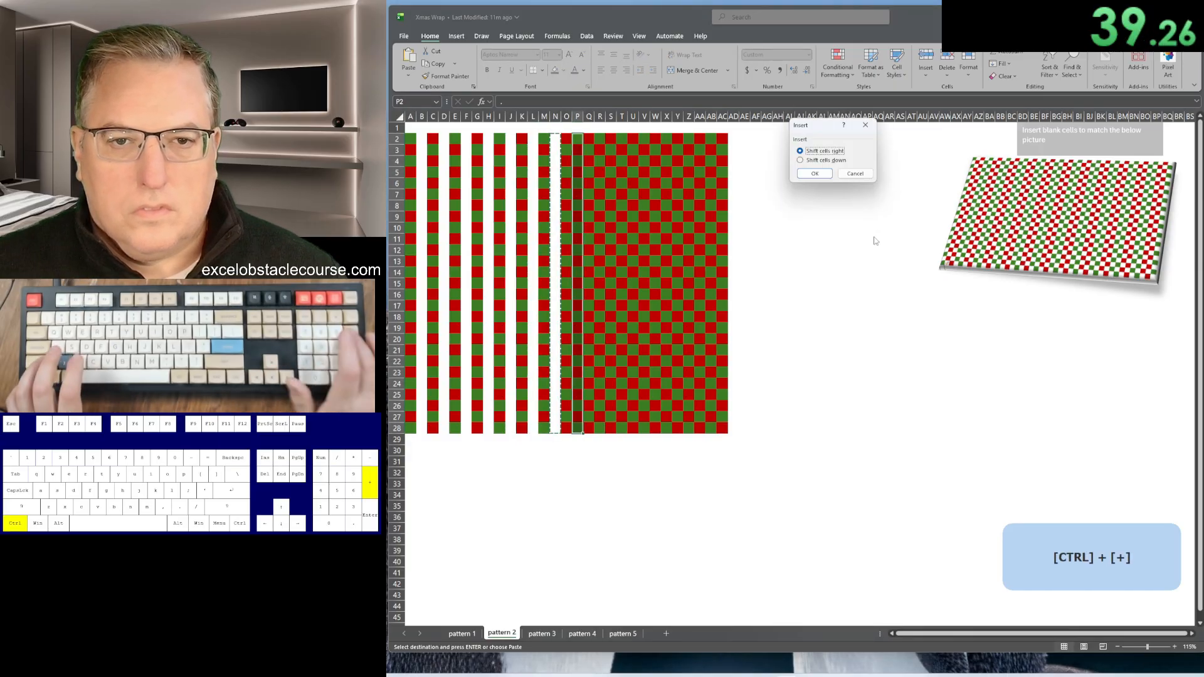
key("Return")
Step: Repeat the blank strip insertion at columns R, T and V, shifting the cells right
key("Right")
key("Right")
key("ctrl+shift+plus")
key("Return")
key("ctrl+c")
key("Right")
key("Right")
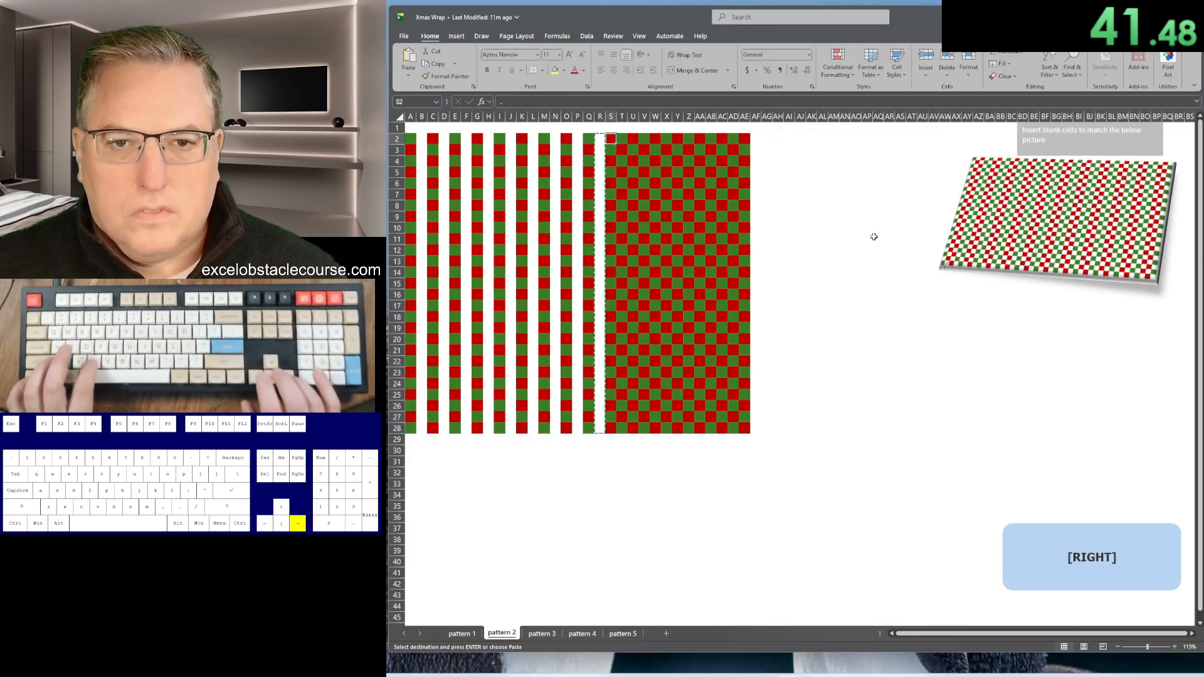
key("ctrl+shift+plus")
key("Return")
key("ctrl+c")
key("Right")
key("Right")
key("ctrl+shift+plus")
key("Return")
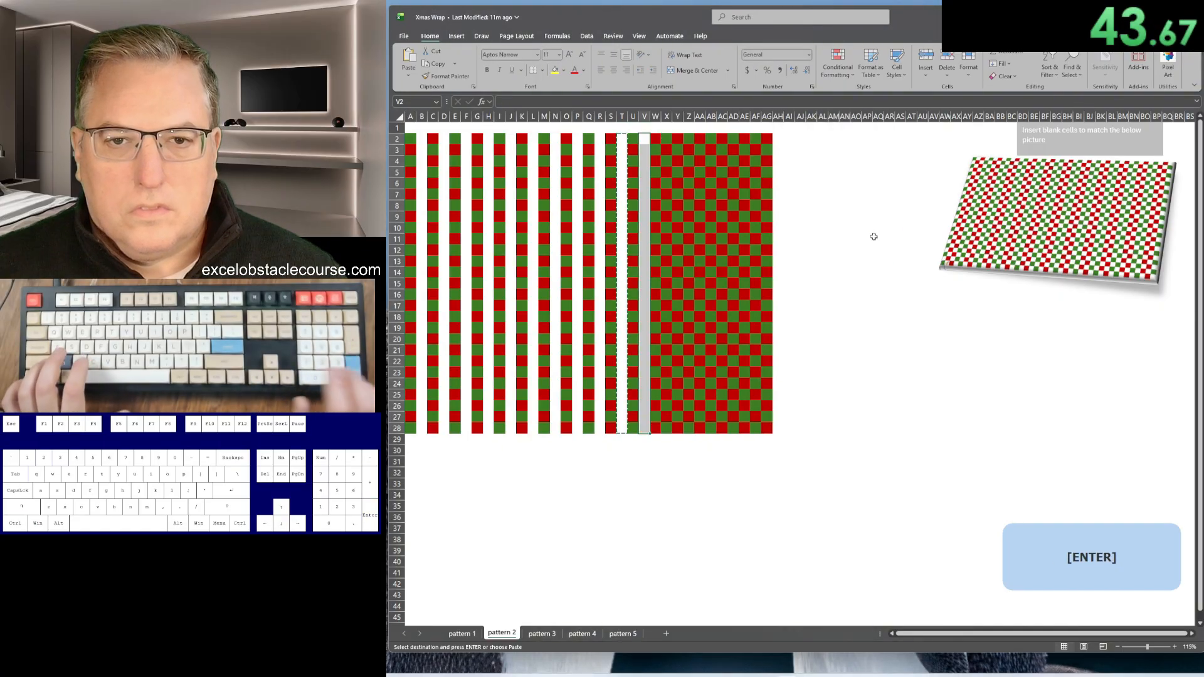
Step: Copy the blank strip onward and insert it at columns X, Z and AB, shifting the cells right
key("ctrl+c")
key("Right")
key("Right")
key("ctrl+shift+plus")
key("Return")
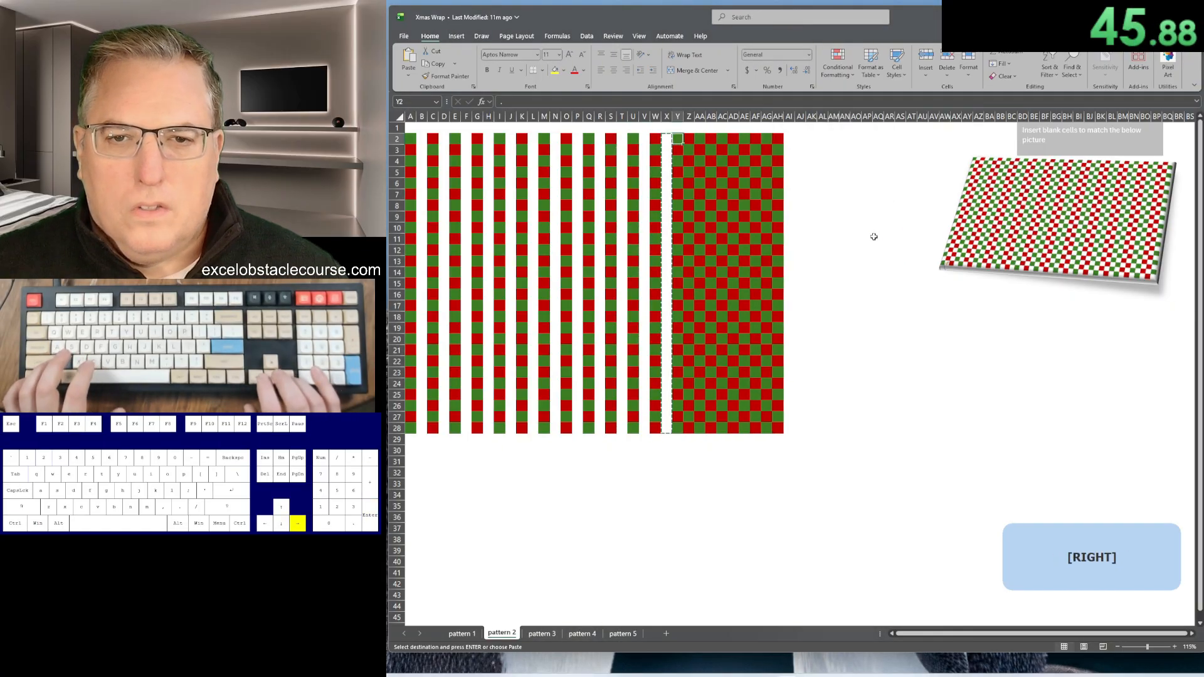
key("Right")
key("ctrl+shift+plus")
key("Return")
key("ctrl+c")
key("Right")
key("Right")
key("ctrl+shift+plus")
key("Return")
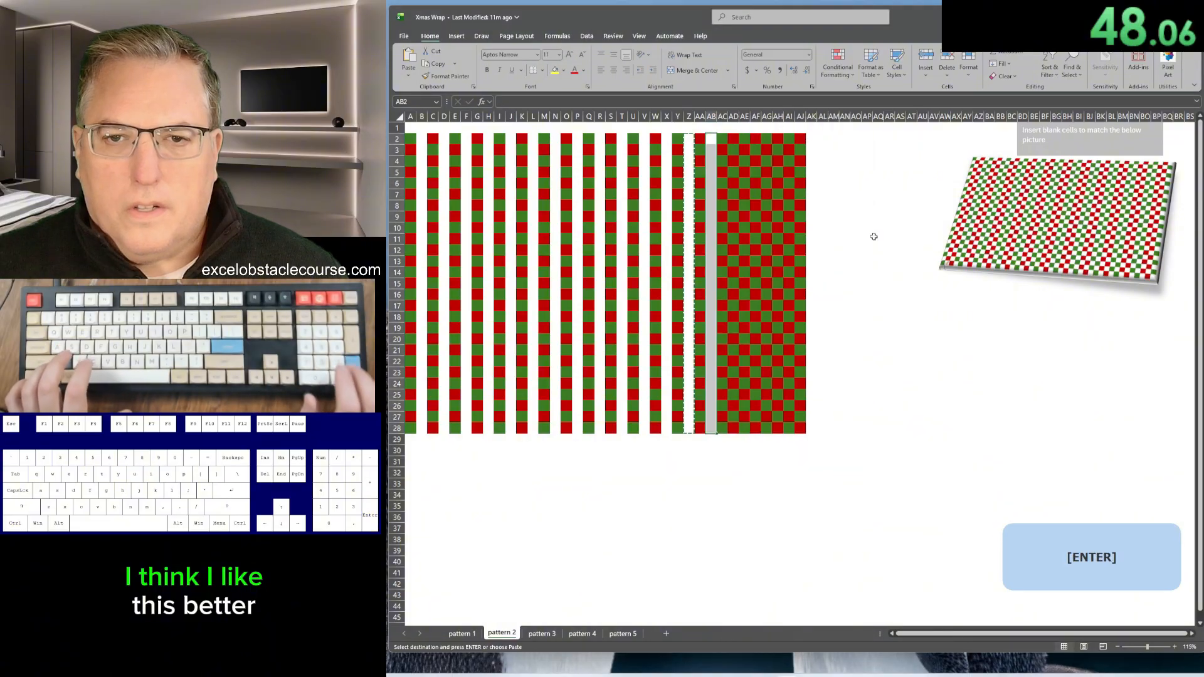
Step: Insert the copied blank strip at columns AD, AF and AH, shifting the cells right
key("ctrl+shift+plus")
key("Return")
key("ctrl+c")
key("Right")
key("Right")
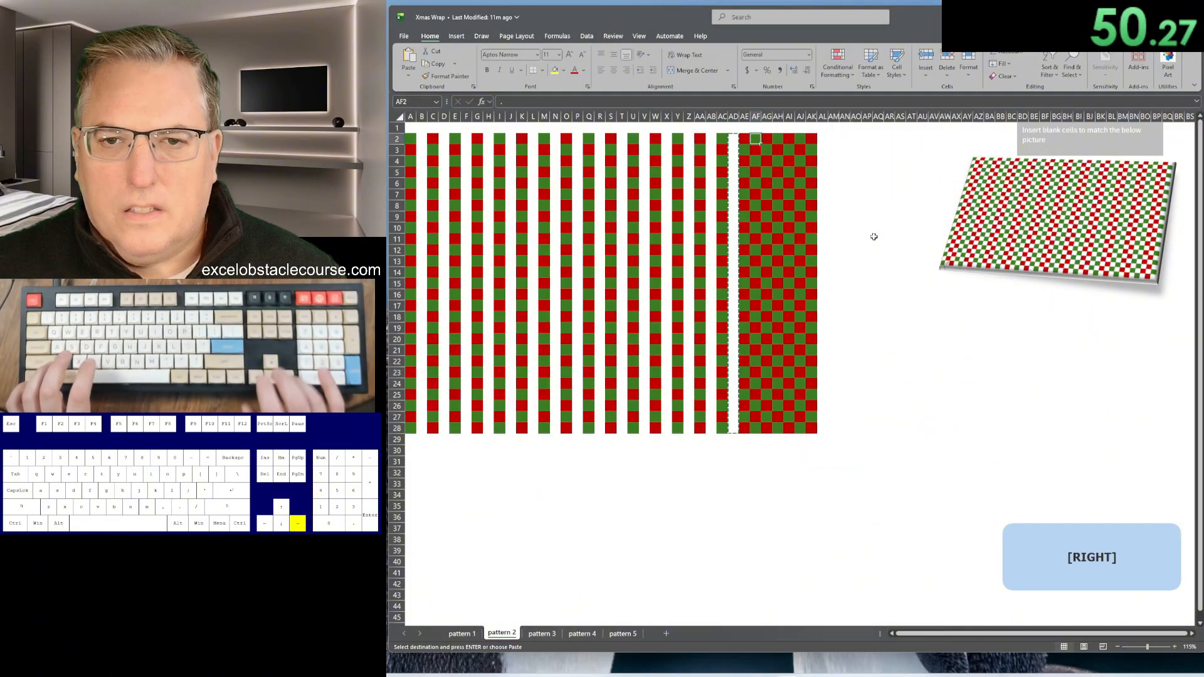
key("ctrl+shift+plus")
key("Return")
key("ctrl+c")
key("Right")
key("ctrl+shift+plus")
key("Return")
Step: Insert the copied blank strip at columns AJ, AL and AN, shifting the cells right
key("ctrl+c")
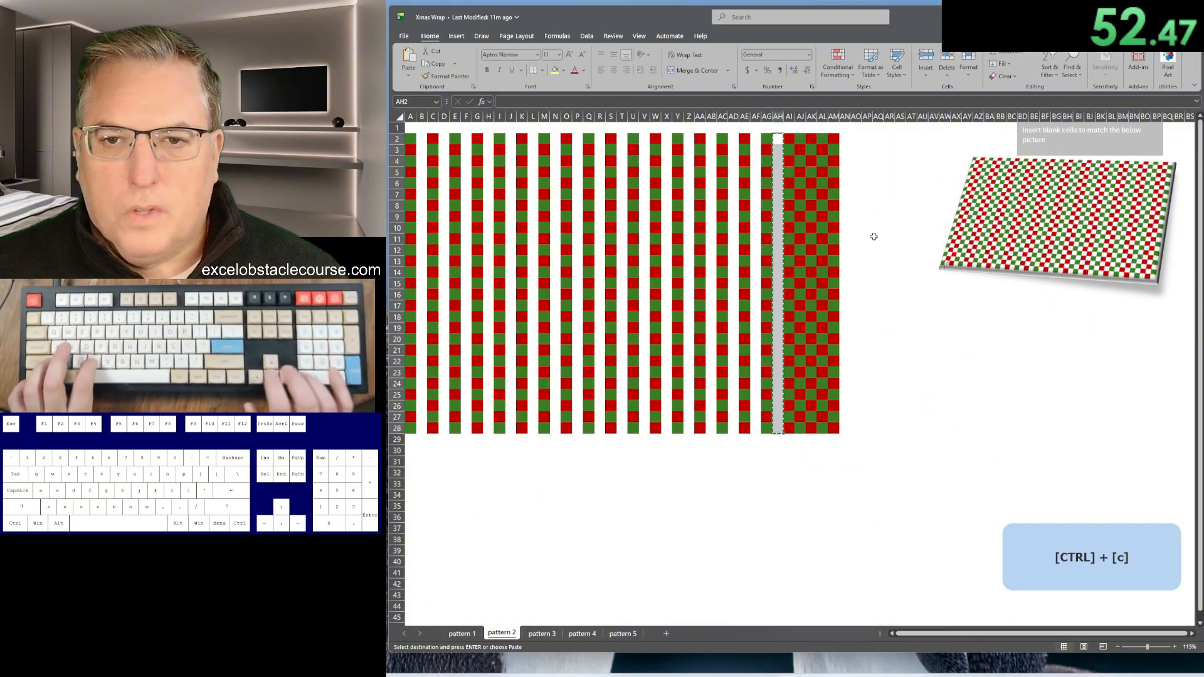
key("Right")
key("Right")
key("ctrl+shift+plus")
key("Return")
key("Right")
key("ctrl+shift+plus")
key("Return")
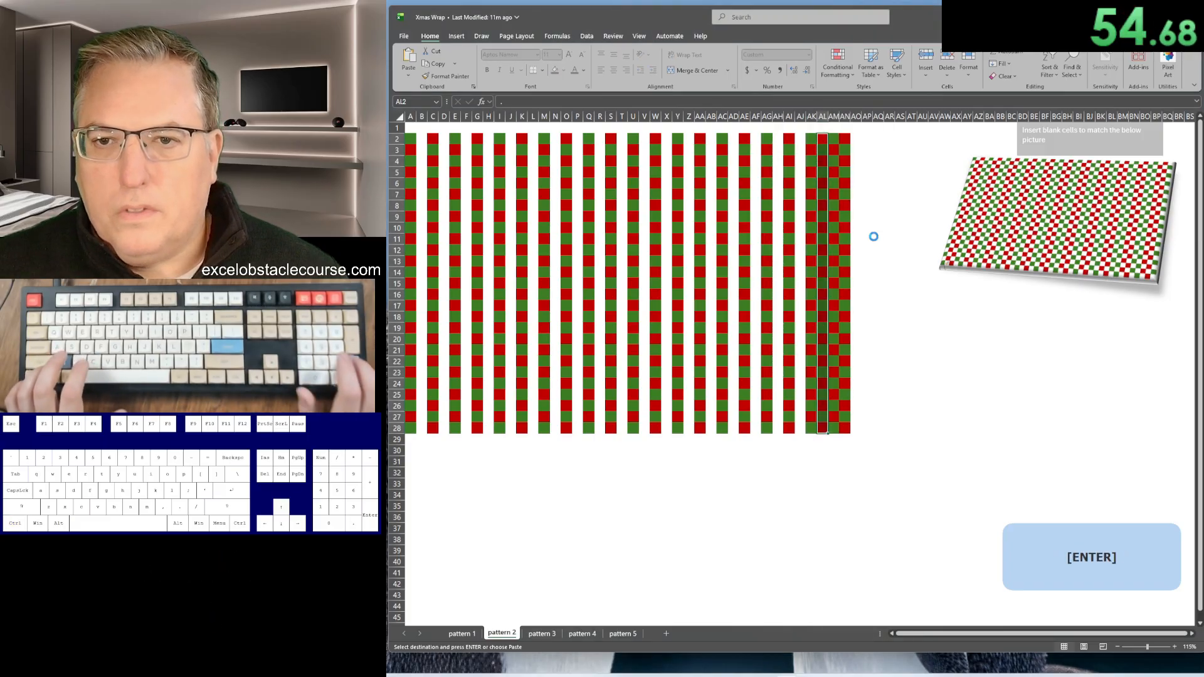
key("ctrl+c")
key("Right")
key("Right")
key("ctrl+shift+plus")
key("Return")
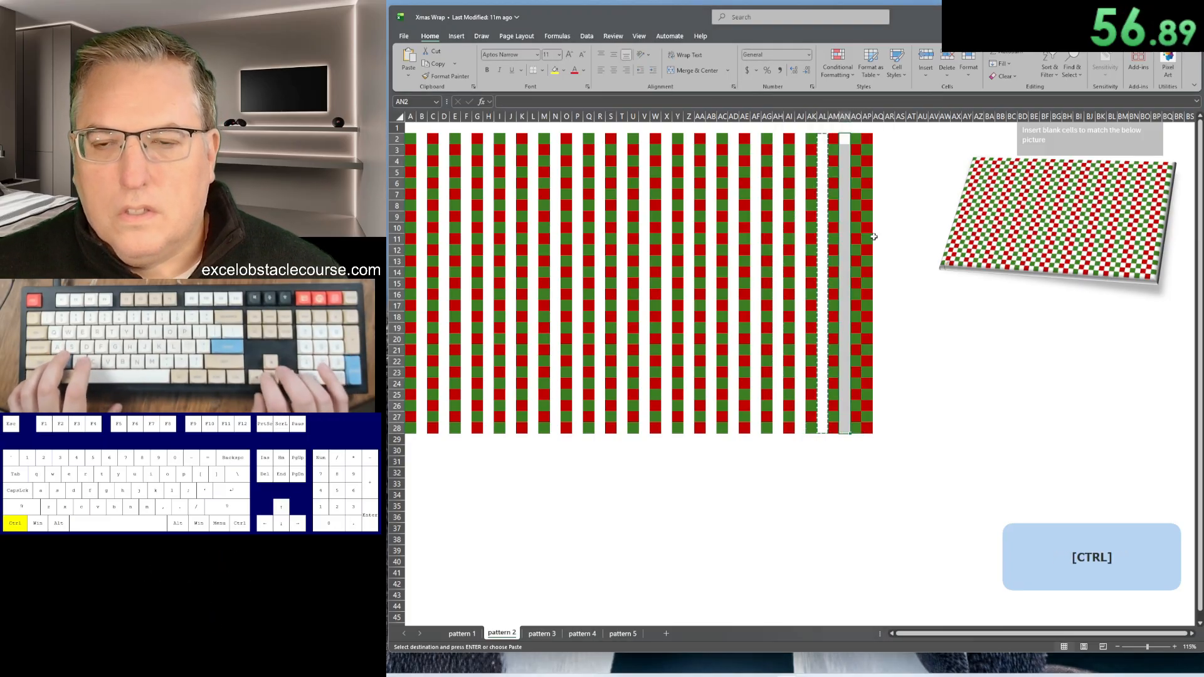
key("ctrl+c")
key("Right")
key("Right")
key("ctrl+shift+plus")
key("Escape")
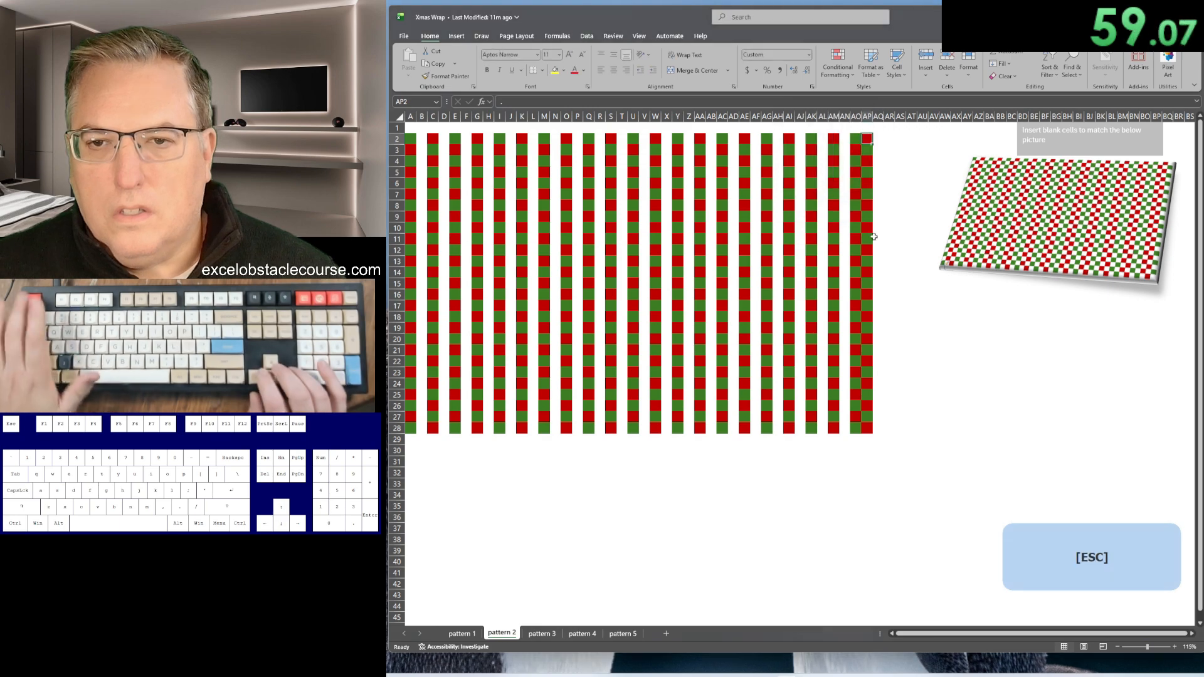
Step: Move the last pattern column, AP2:AP28, one column right to AQ
key("ctrl+shift+Down")
key("ctrl+x")
key("Right")
key("ctrl+v")
key("ctrl+Up")
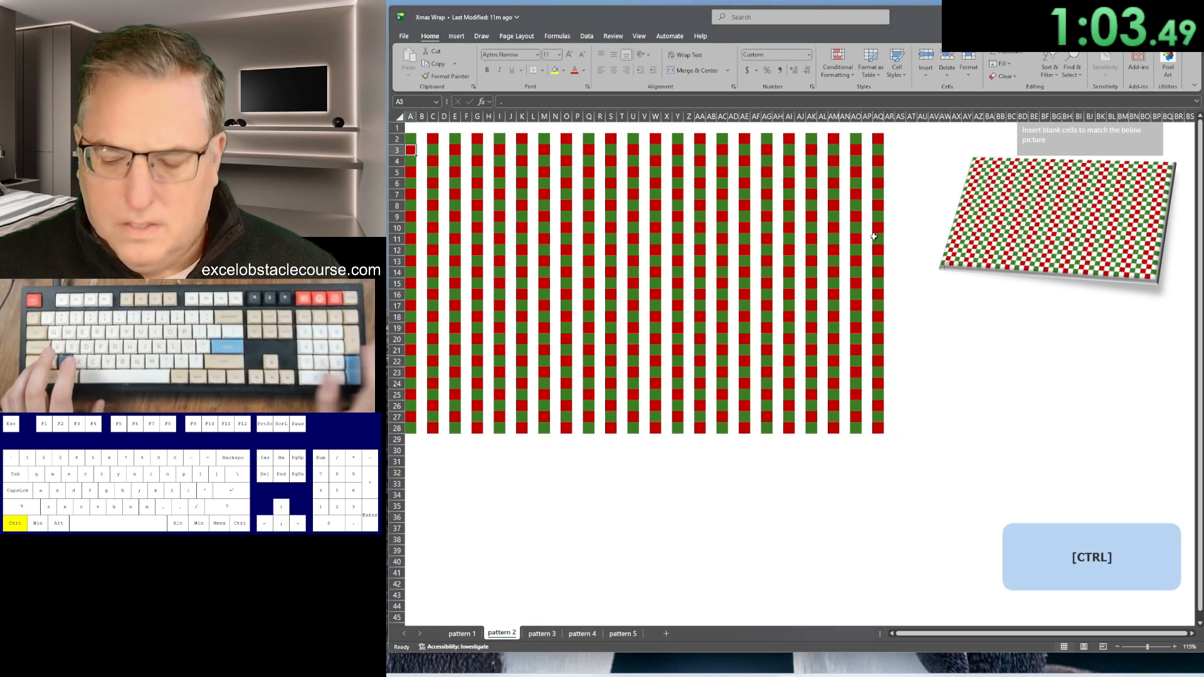
Step: Insert a cell at A3, A5 and A7, shifting each row's cells right
key("ctrl+plus")
key("Return")
key("Down")
key("Down")
key("F4")
key("Down")
key("Down")
key("F4")
key("Down")
key("Down")
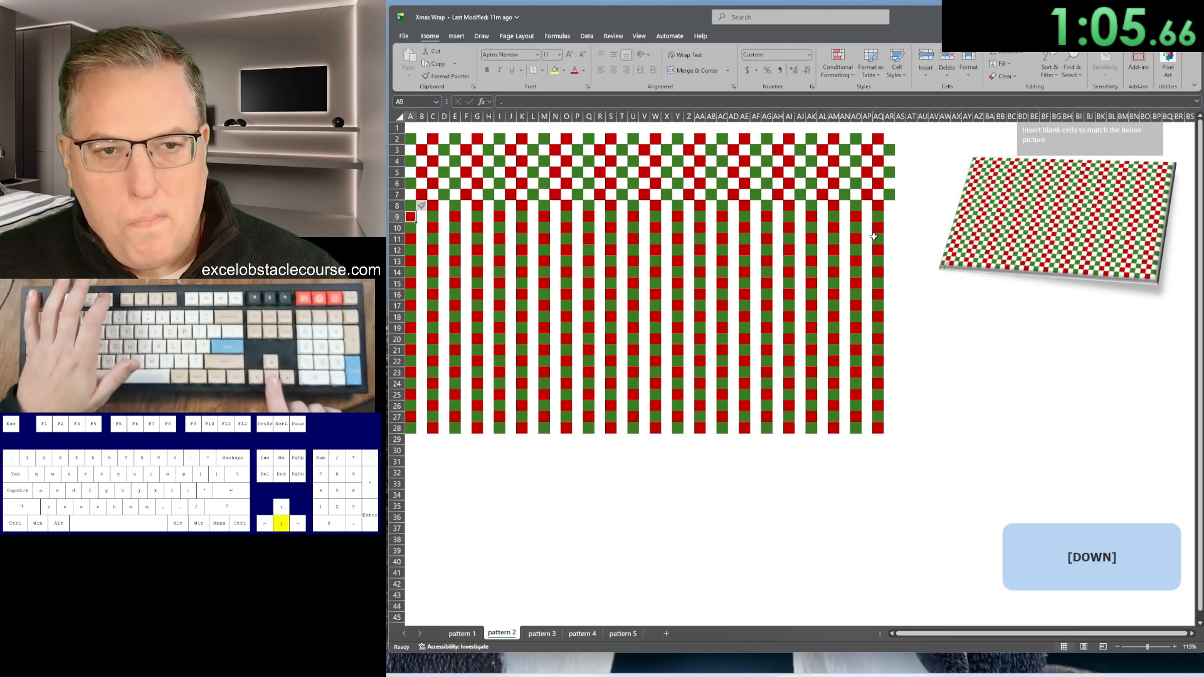
Step: Repeat the shift-right cell insertion at A9, A11, A13, A15, A17 and A19
key("F4")
key("Down")
key("Down")
key("F4")
key("Down")
key("Down")
key("F4")
key("Down")
key("Down")
key("F4")
key("Down")
key("Down")
key("F4")
key("Down")
key("Down")
key("F4")
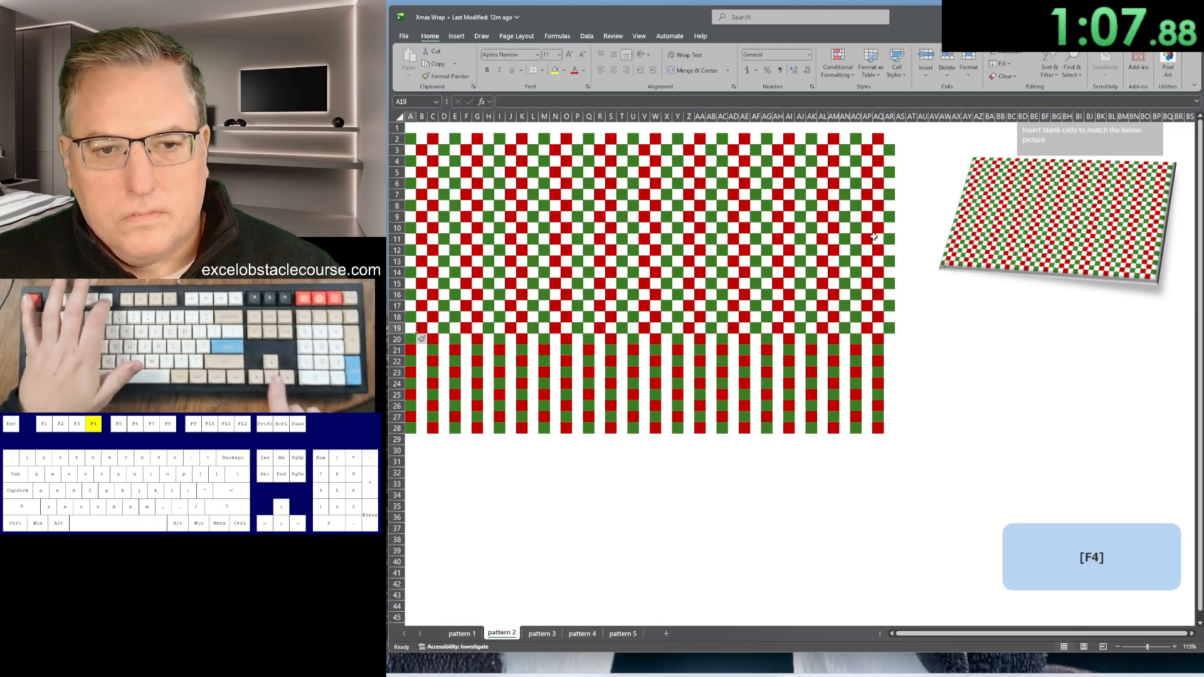
Step: Repeat the shift-right cell insertion at A21, A23, A25 and A27
key("Down")
key("Down")
key("F4")
key("Down")
key("Down")
key("F4")
key("Down")
key("Down")
key("F4")
key("Down")
key("Down")
key("F4")
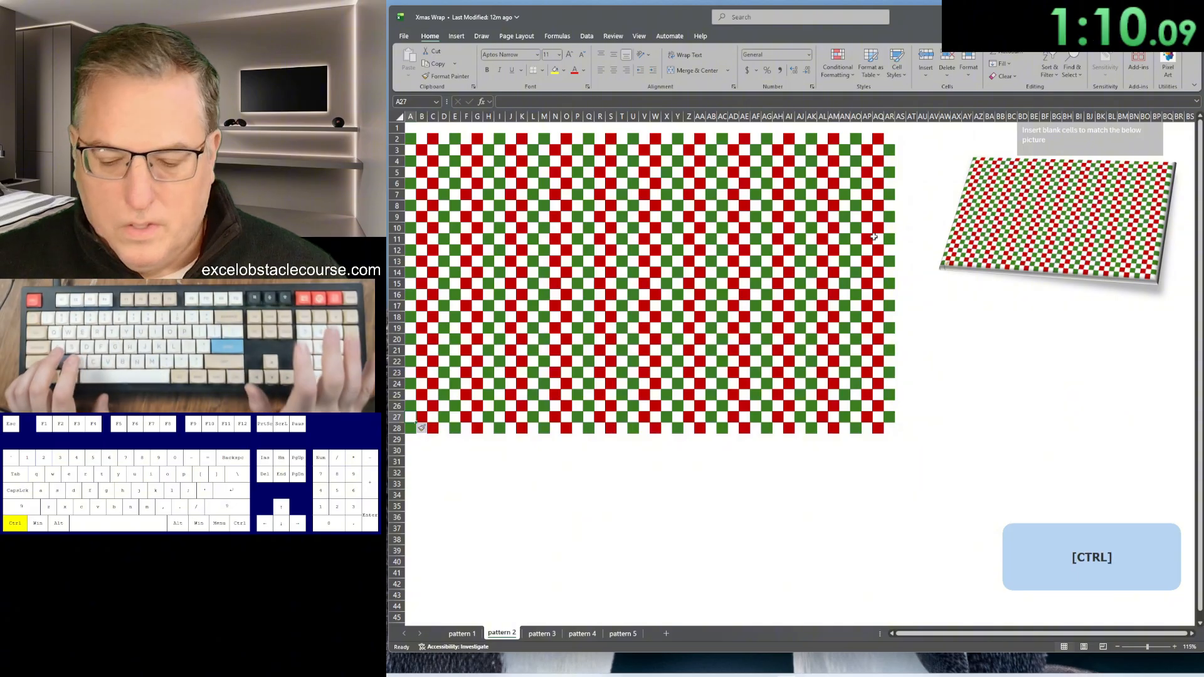
Step: On the pattern 3 sheet, select only the blank cells in A2:AR28 and fill them with the copied gold cell
key("ctrl+Page_Down")
key("ctrl+a")
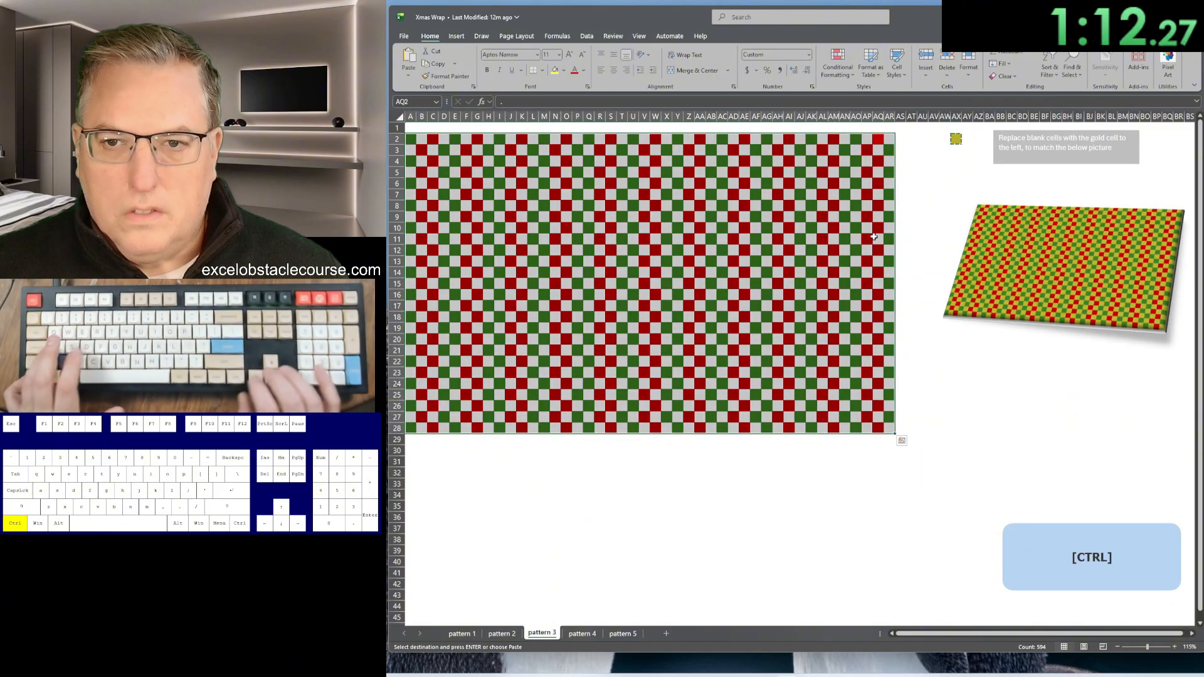
key("ctrl+g")
key("alt+s")
key("k")
key("Return")
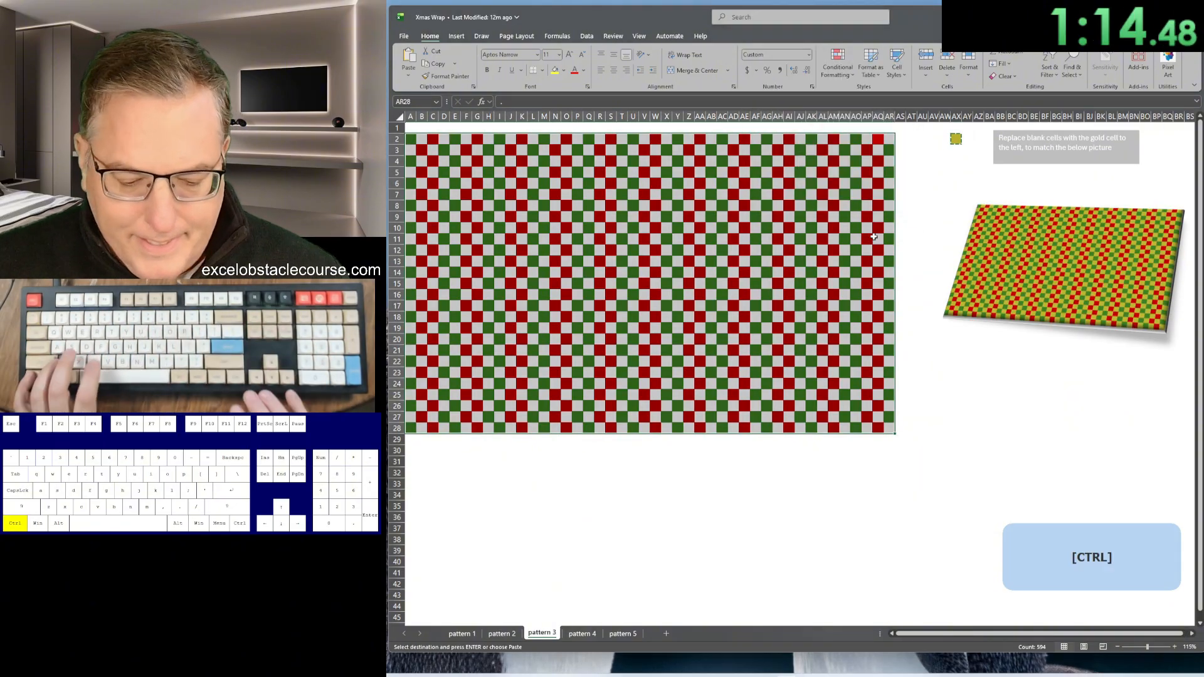
key("ctrl+v")
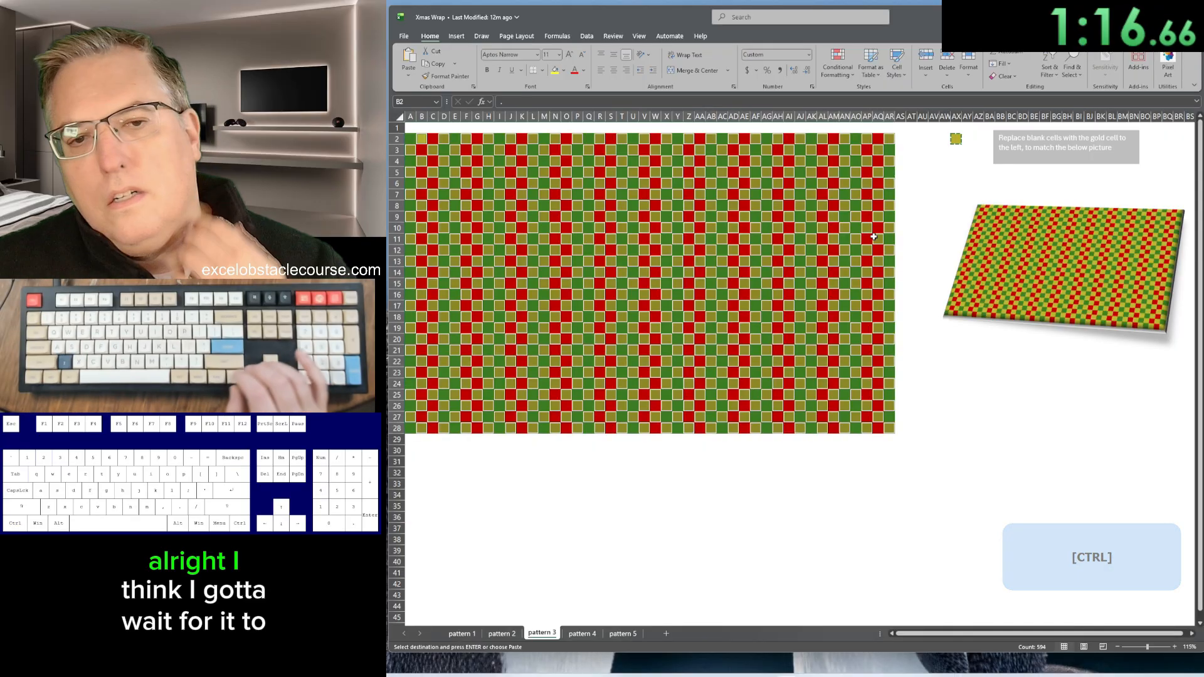
Step: On the pattern 4 sheet, copy the blank column AS2:AS28 beside the pattern and insert it at B2 and D2, shifting cells right
key("ctrl+Page_Down")
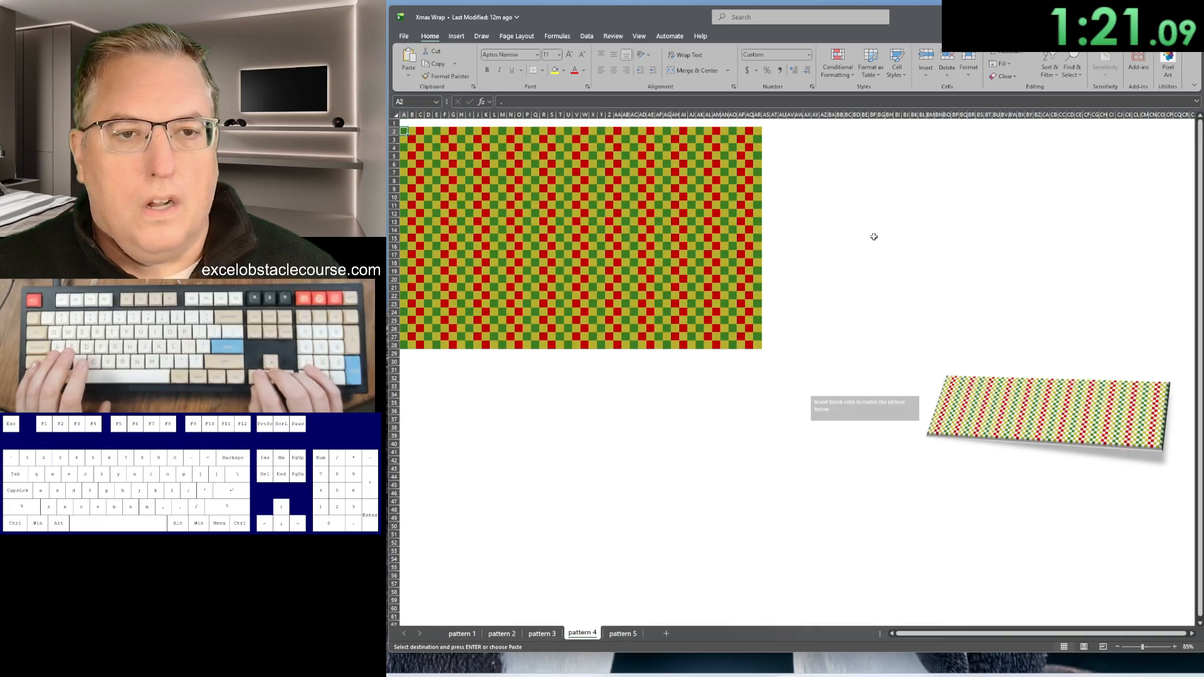
key("ctrl+Right")
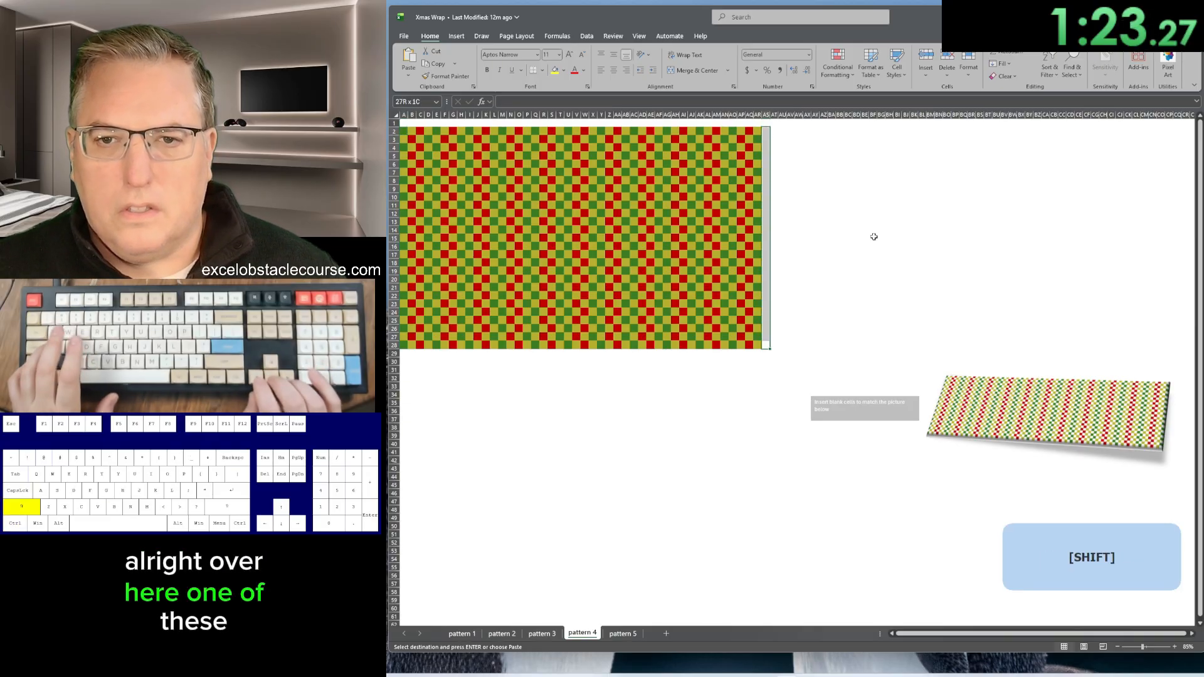
key("ctrl+shift+Down")
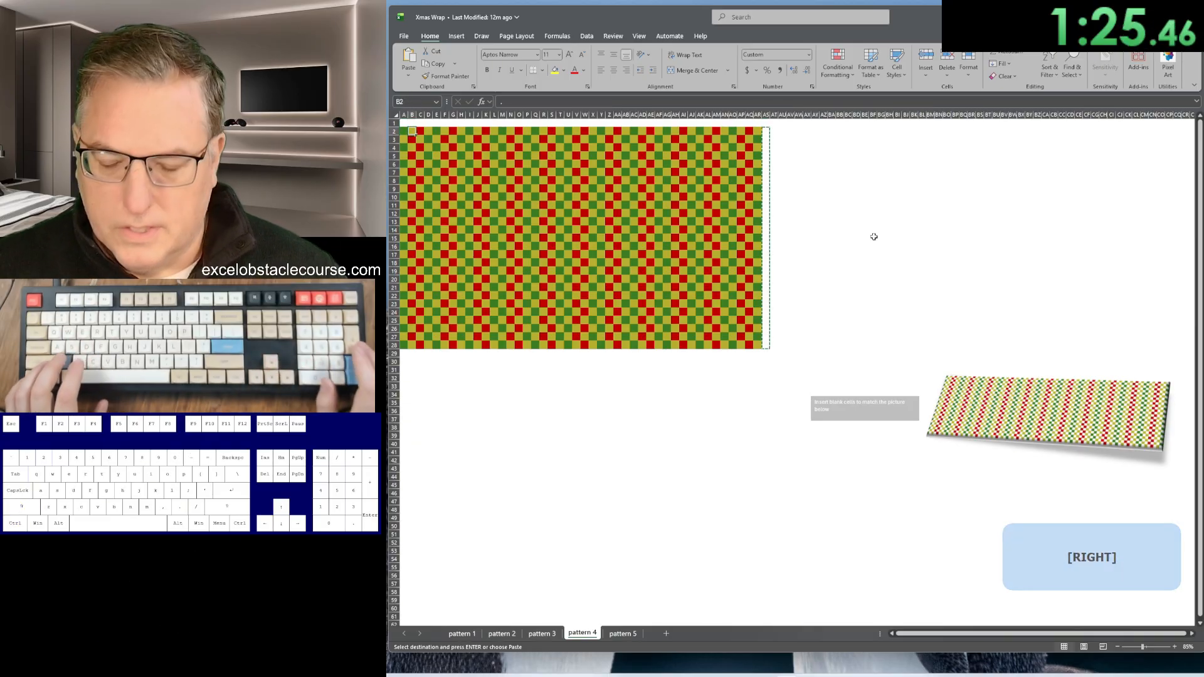
key("ctrl+plus")
key("Return")
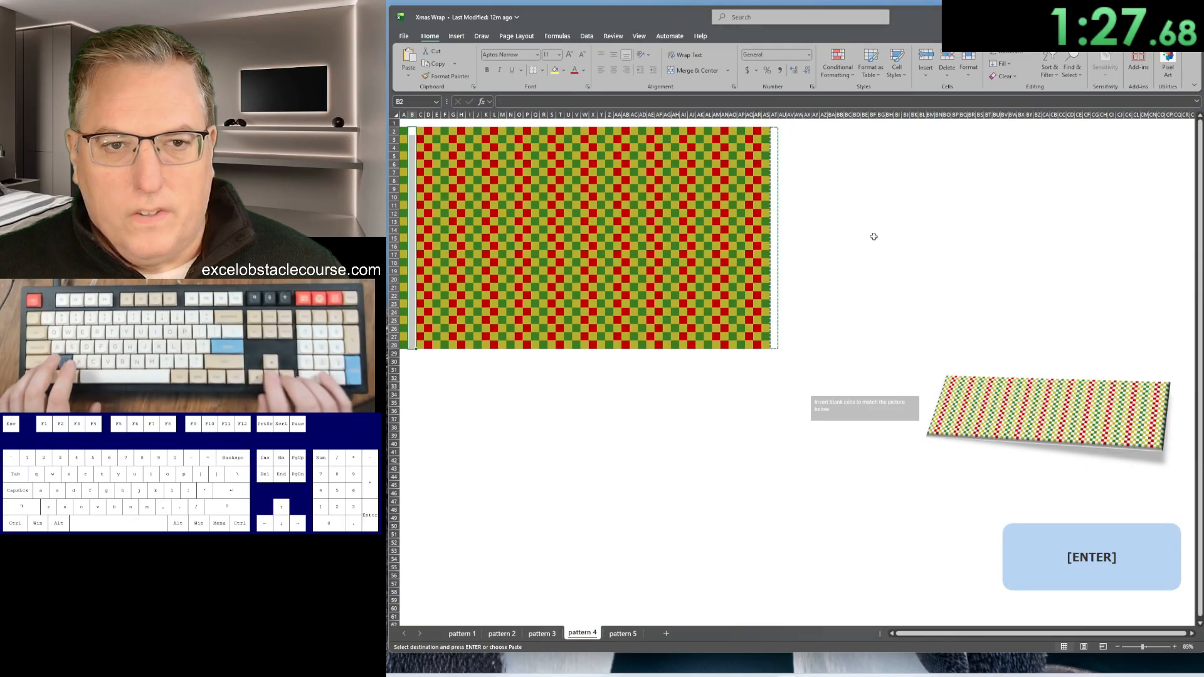
key("ctrl+plus")
key("Return")
key("ctrl+c")
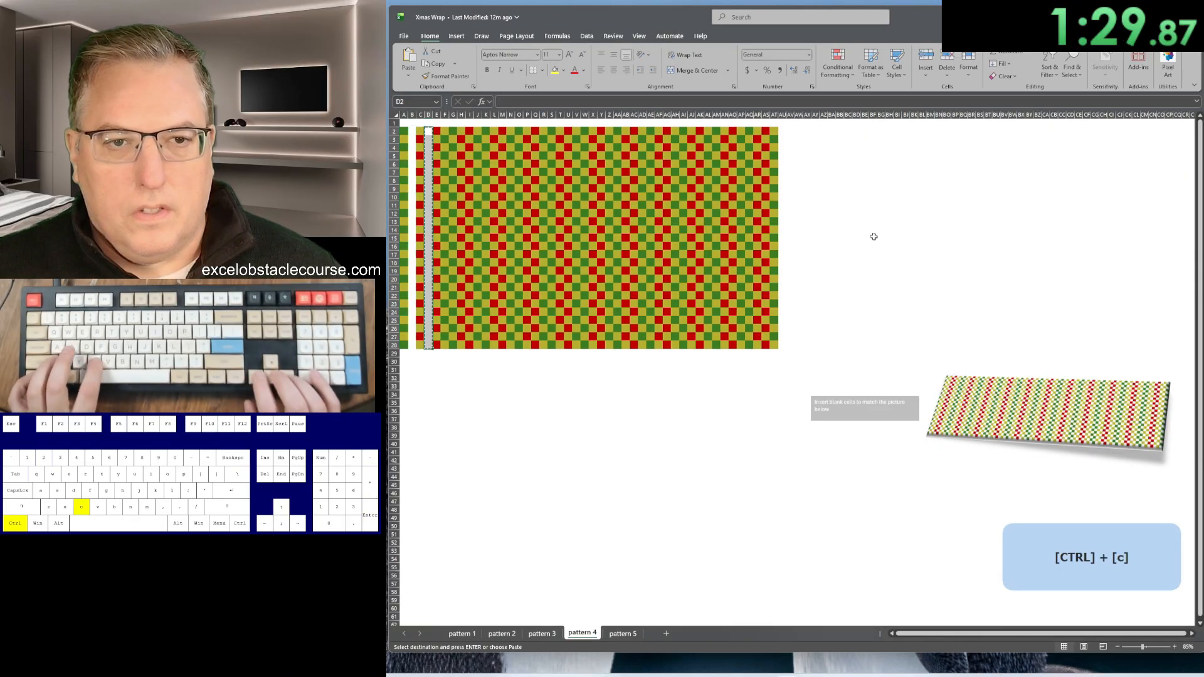
Step: Insert a copied blank column at every second column from F to N, shifting the pattern right
key("Right")
key("Right")
key("ctrl+plus")
key("Return")
key("ctrl+c")
key("Right")
key("Right")
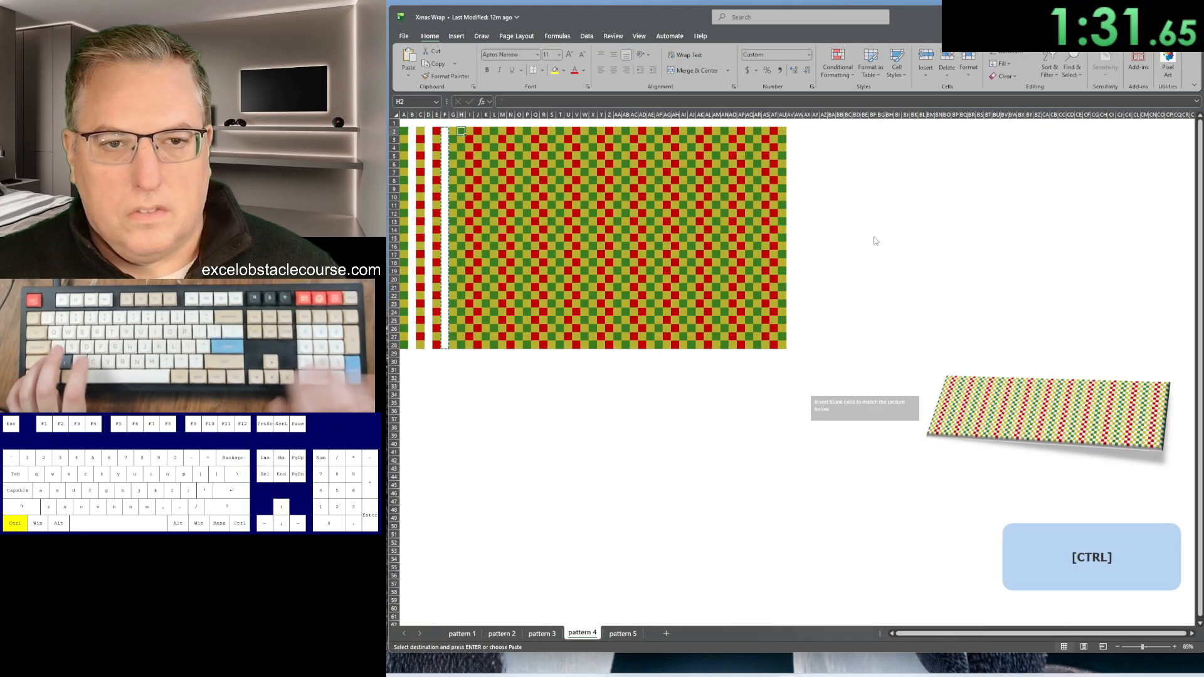
key("ctrl+plus")
key("Return")
key("ctrl+c")
key("Right")
key("Right")
key("ctrl+plus")
key("Return")
key("ctrl+c")
Step: Repeat the shift-right blank column insertion at every second column from P to AF
key("Right")
key("Right")
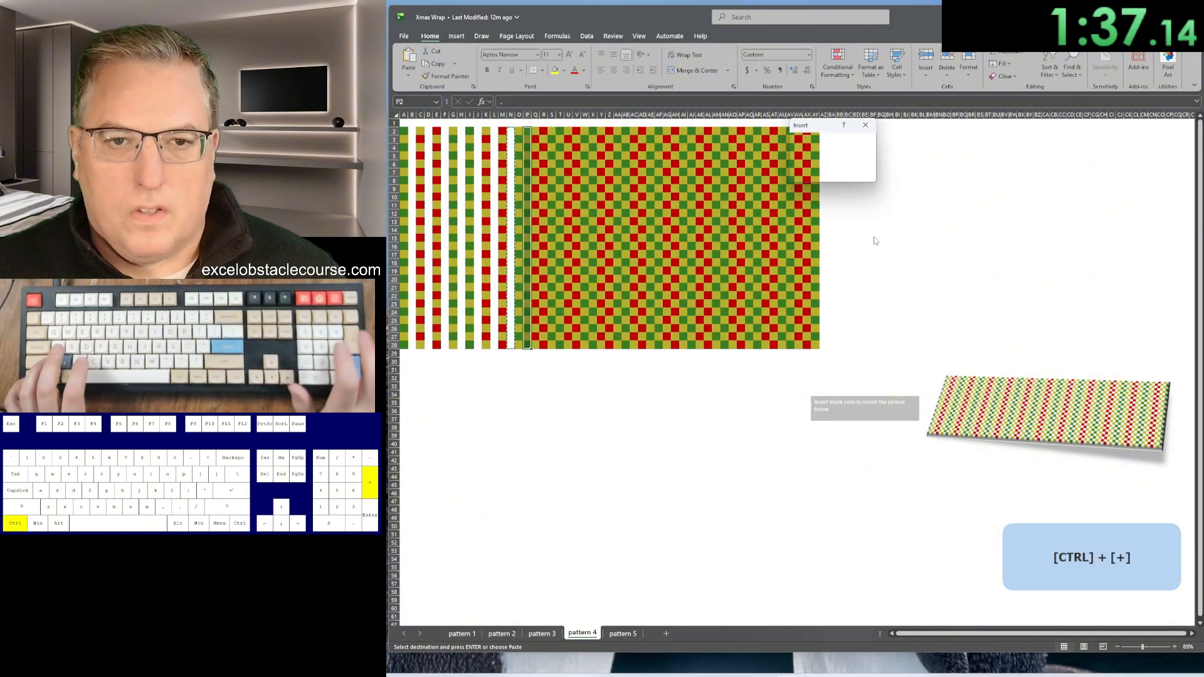
key("Return")
key("ctrl+c")
key("Right")
key("Right")
key("ctrl+plus")
key("Return")
key("ctrl+c")
Step: Repeat the shift-right blank column insertion at every second column from AH to AR
key("Right")
key("Right")
key("ctrl+plus")
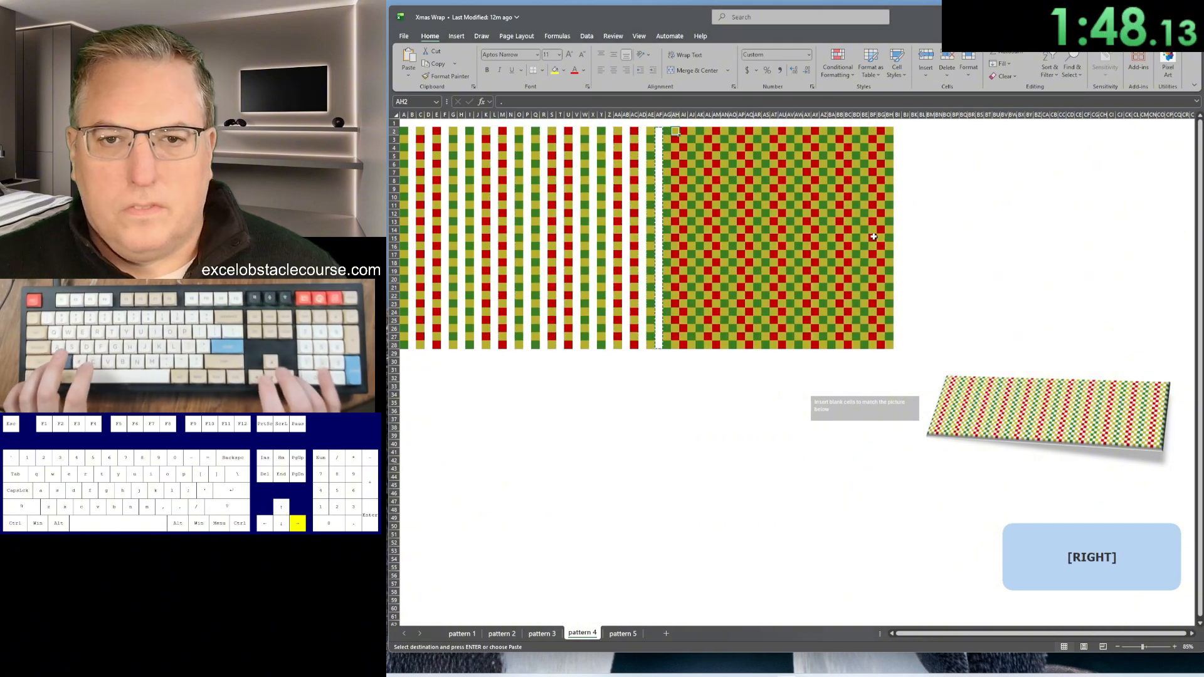
key("Return")
key("ctrl+c")
key("Right")
key("Right")
key("ctrl+plus")
key("Return")
key("ctrl+c")
Step: Repeat the shift-right blank column insertion at every second column from AT to BB
key("Right")
key("Right")
key("ctrl+plus")
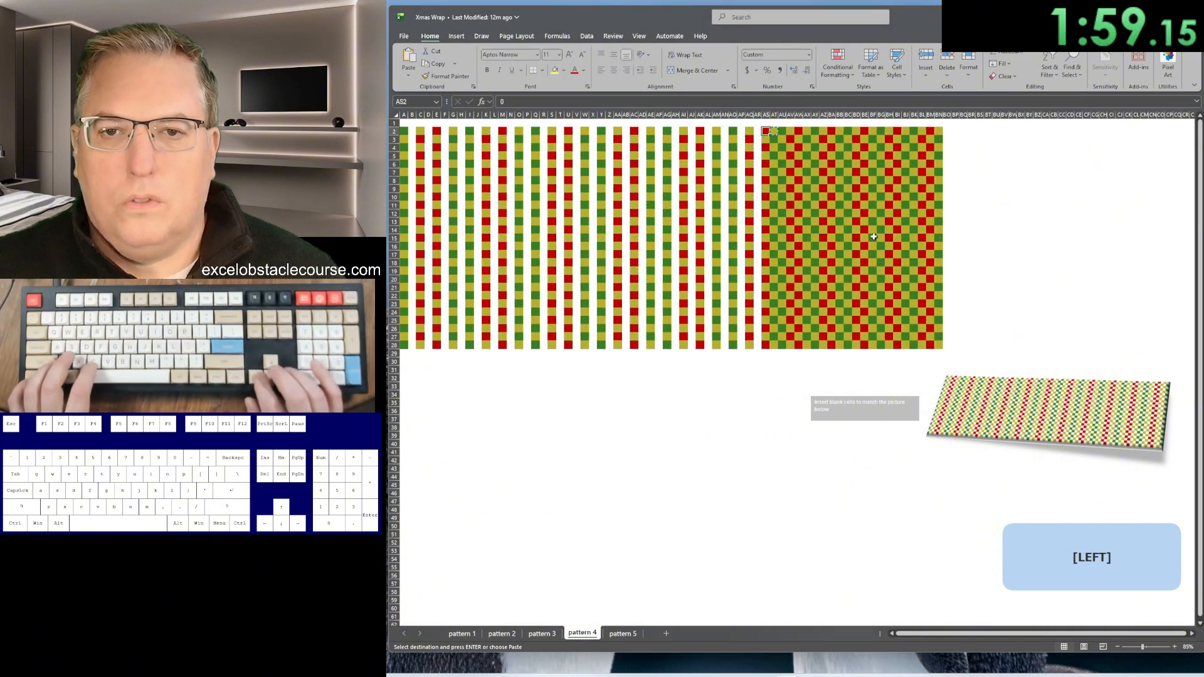
key("Return")
key("ctrl+c")
key("Right")
key("Right")
key("ctrl+plus")
key("Return")
key("ctrl+c")
key("Right")
key("Right")
key("ctrl+plus")
key("Return")
key("ctrl+c")
key("Right")
key("Right")
key("ctrl+plus")
key("Return")
key("ctrl+c")
key("Right")
key("Right")
key("ctrl+plus")
key("Return")
key("ctrl+c")
key("Right")
key("Right")
key("ctrl+plus")
key("Return")
key("ctrl+c")
Step: Repeat the shift-right blank column insertion at every second column from BD to BT
key("Right")
key("Right")
key("ctrl+plus")
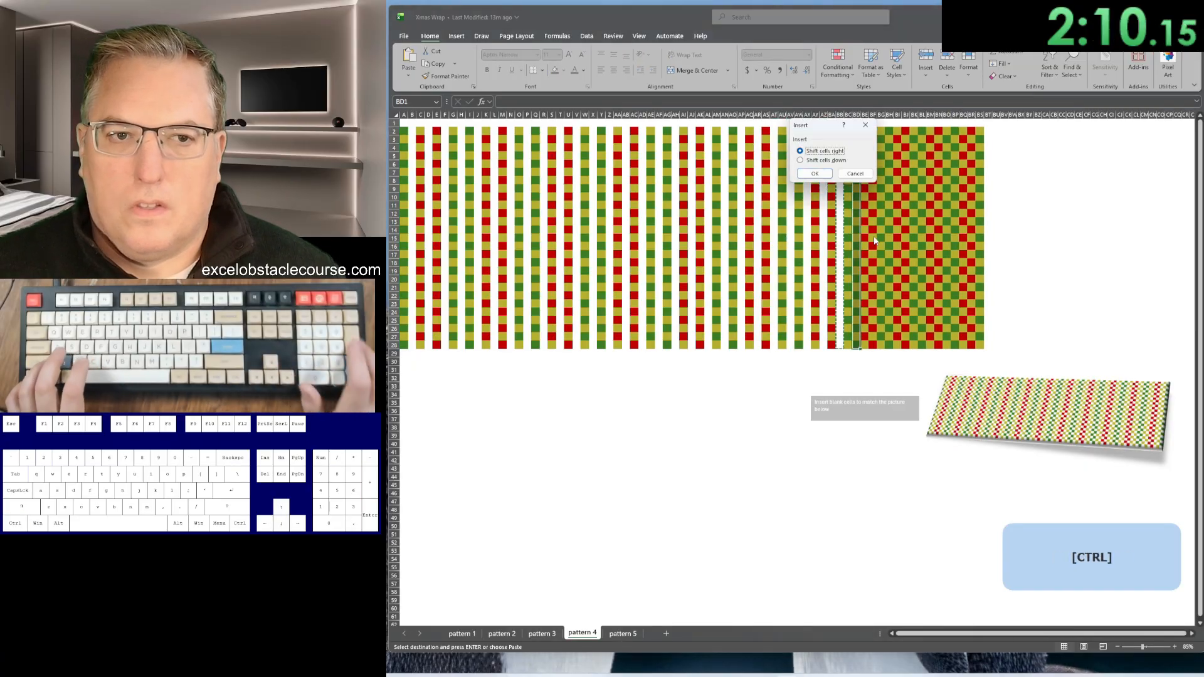
key("Return")
key("ctrl+c")
key("Right")
key("Right")
key("ctrl+plus")
key("Return")
key("ctrl+c")
key("Right")
key("Right")
key("ctrl+plus")
key("Return")
key("ctrl+c")
key("Right")
key("Right")
key("ctrl+plus")
key("Return")
key("ctrl+c")
key("Right")
key("Right")
key("ctrl+plus")
key("Return")
key("ctrl+c")
key("Right")
key("Right")
key("ctrl+plus")
key("Return")
key("ctrl+c")
key("Right")
key("Right")
key("ctrl+plus")
key("Return")
key("ctrl+c")
key("Right")
key("Right")
key("ctrl+plus")
key("Return")
key("ctrl+c")
key("Right")
key("Right")
key("ctrl+plus")
key("Return")
key("ctrl+c")
key("Right")
type("0")
key("Right")
key("ctrl+plus")
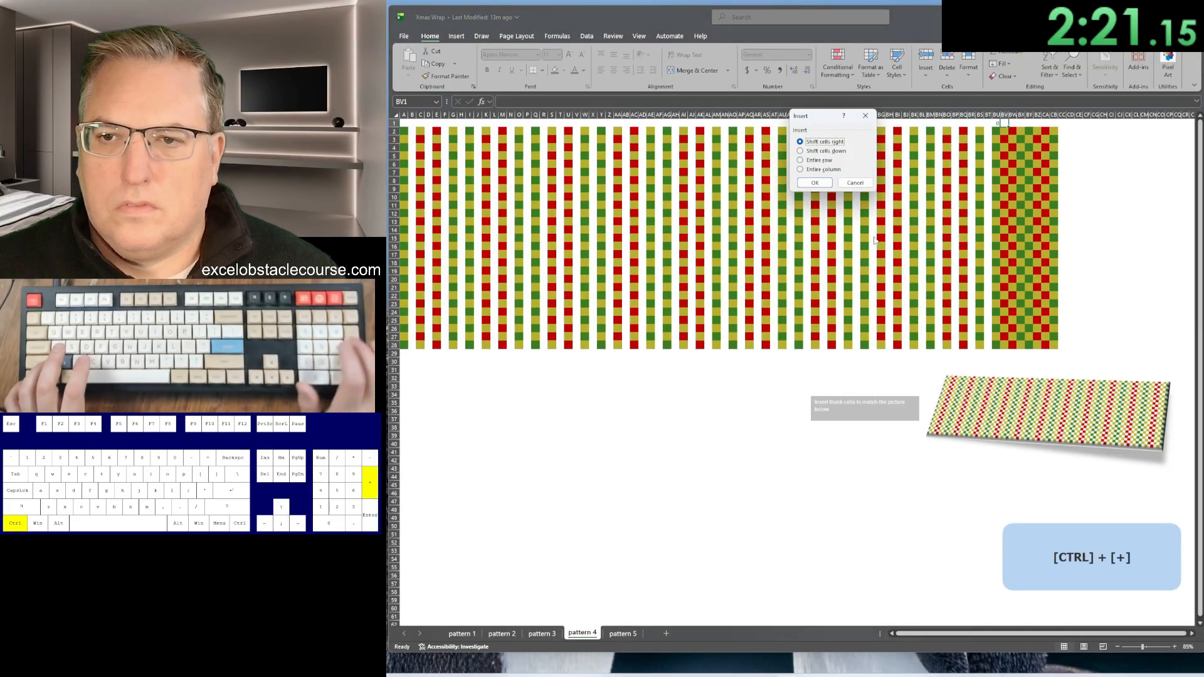
key("Escape")
key("Left")
Step: Repeat the shift-right blank column insertion at BV, BX, BZ and CB
key("Right")
key("Right")
key("ctrl+plus")
key("Return")
key("ctrl+c")
key("Right")
key("Right")
key("ctrl+plus")
key("Return")
key("ctrl+c")
key("Right")
key("Right")
key("ctrl+plus")
key("Return")
key("ctrl+c")
key("Right")
key("Right")
key("ctrl+plus")
key("Return")
key("ctrl+c")
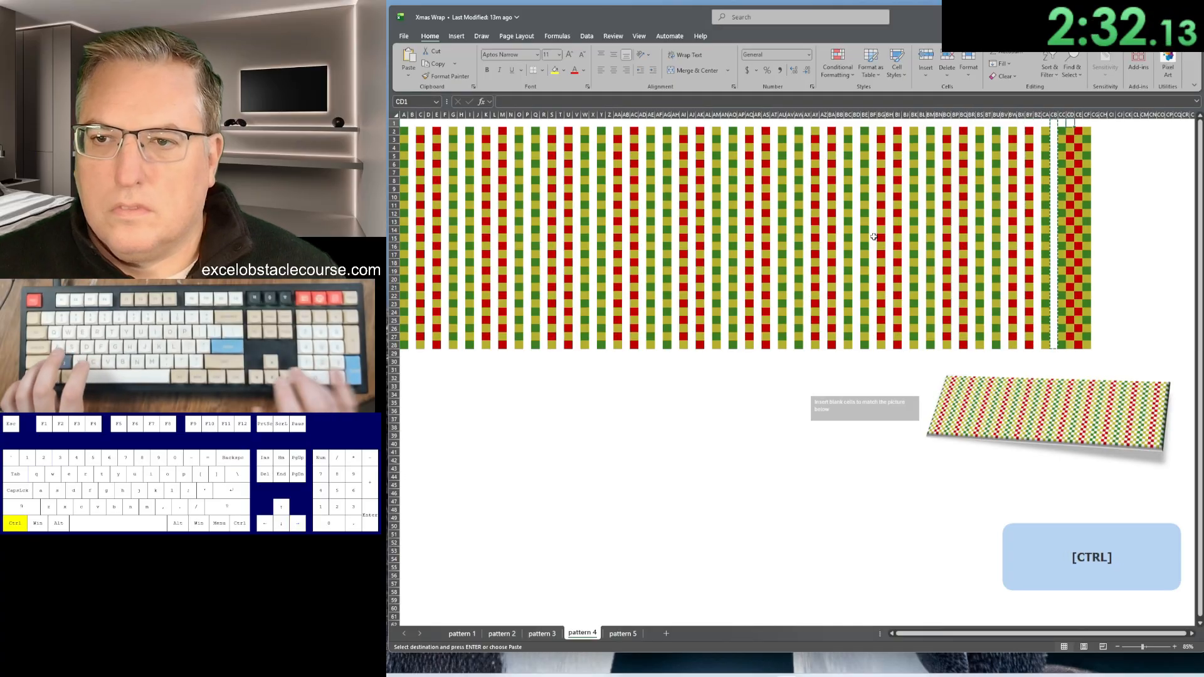
Step: Insert the remaining blank columns of pattern 4 at columns CD and CF
key("Right")
key("Right")
key("ctrl+plus")
key("Return")
key("ctrl+c")
key("ctrl+Right")
key("ctrl+Left")
key("Down")
key("ctrl+Right")
key("Escape")
key("ctrl+space")
key("ctrl+plus")
key("Right")
key("Right")
key("ctrl+plus")
Step: Shift the last green cells, CH2:CH28, one column to the right
key("Right")
key("Down")
key("ctrl+shift+Down")
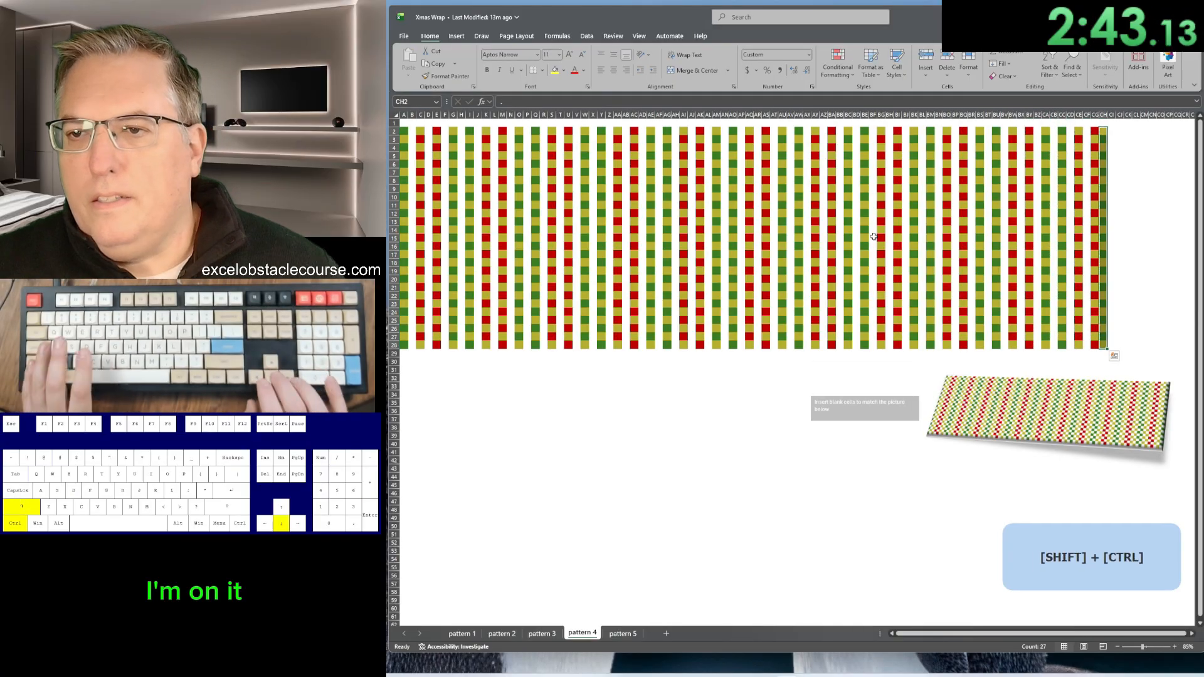
Step: Insert a blank cell in column A, shifting cells right, at every second row from A3 to A13
key("ctrl+Home")
key("Down")
key("Down")
key("ctrl+plus")
key("Return")
key("Down")
key("Down")
key("F4")
key("Down")
key("Down")
key("F4")
key("Down")
key("Down")
key("F4")
key("Down")
key("Down")
key("F4")
key("Down")
key("Down")
key("F4")
Step: Repeat the shift-right blank cell insertion at every second row from A15 to A27
key("Down")
key("Down")
key("F4")
key("Down")
key("Down")
key("F4")
key("Down")
key("Down")
key("F4")
key("Down")
key("Down")
key("F4")
key("Down")
key("Down")
key("F4")
key("Down")
key("Down")
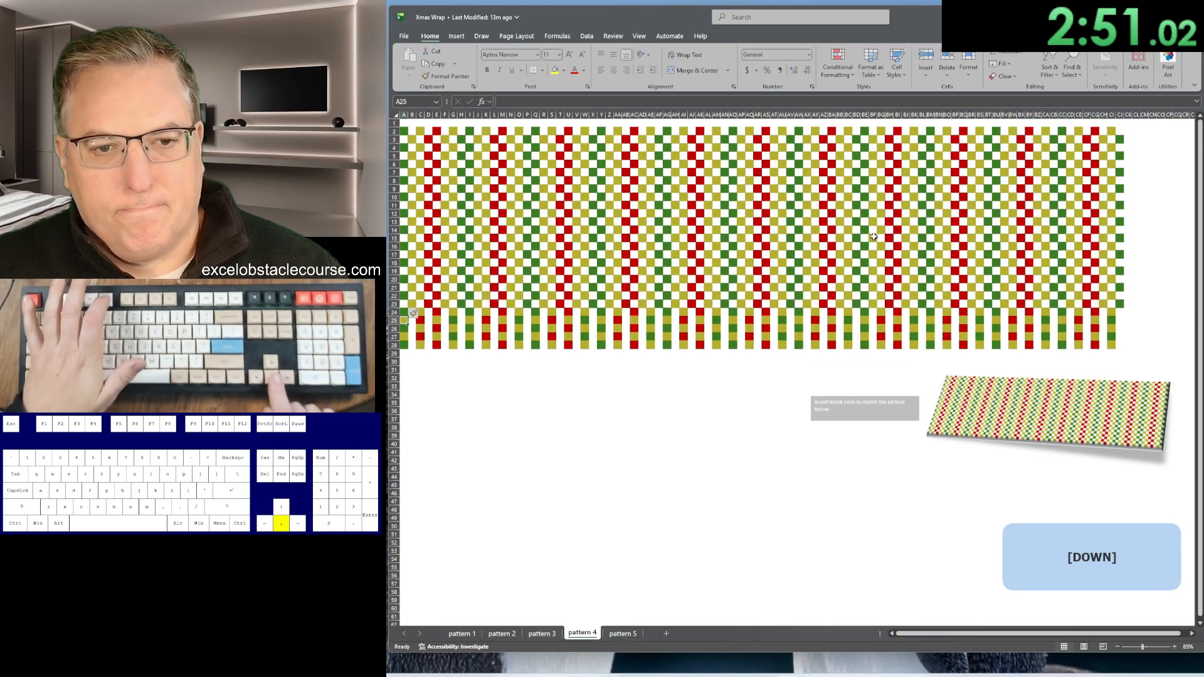
key("F4")
key("Down")
key("Down")
key("F4")
key("Down")
Step: On the pattern 5 sheet, select all blank cells within the pattern and fill them with the copied blue cell
key("ctrl+Page_Down")
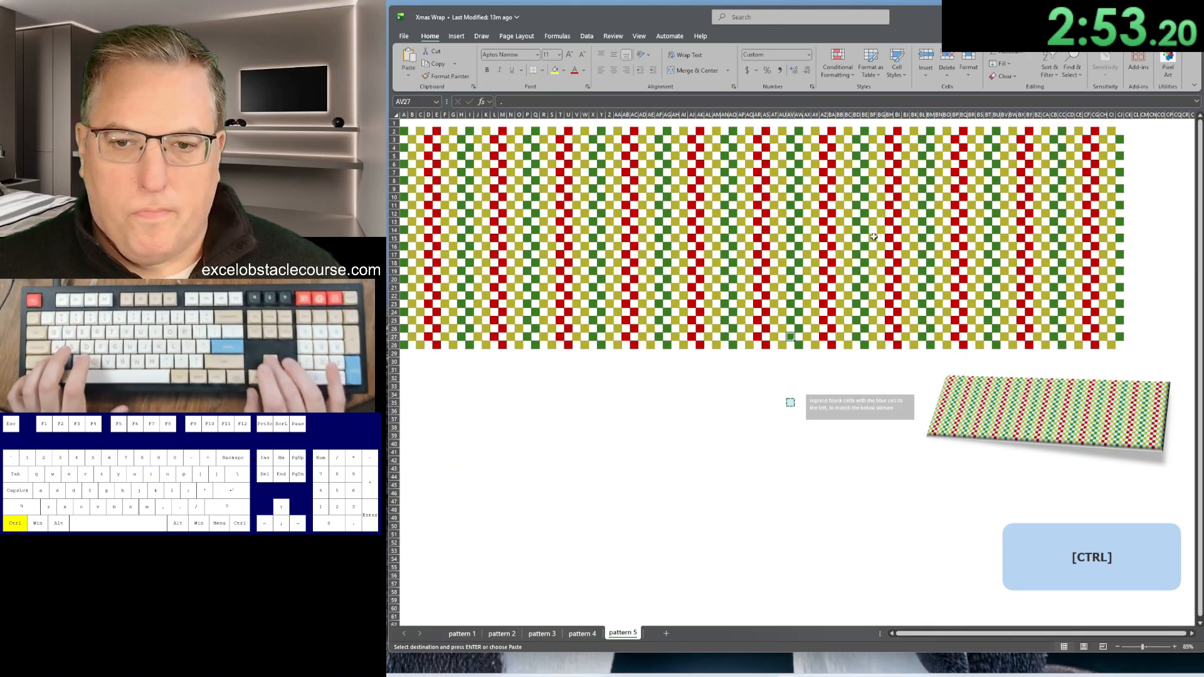
key("ctrl+a")
key("ctrl+g")
key("alt+s")
key("k")
key("Return")
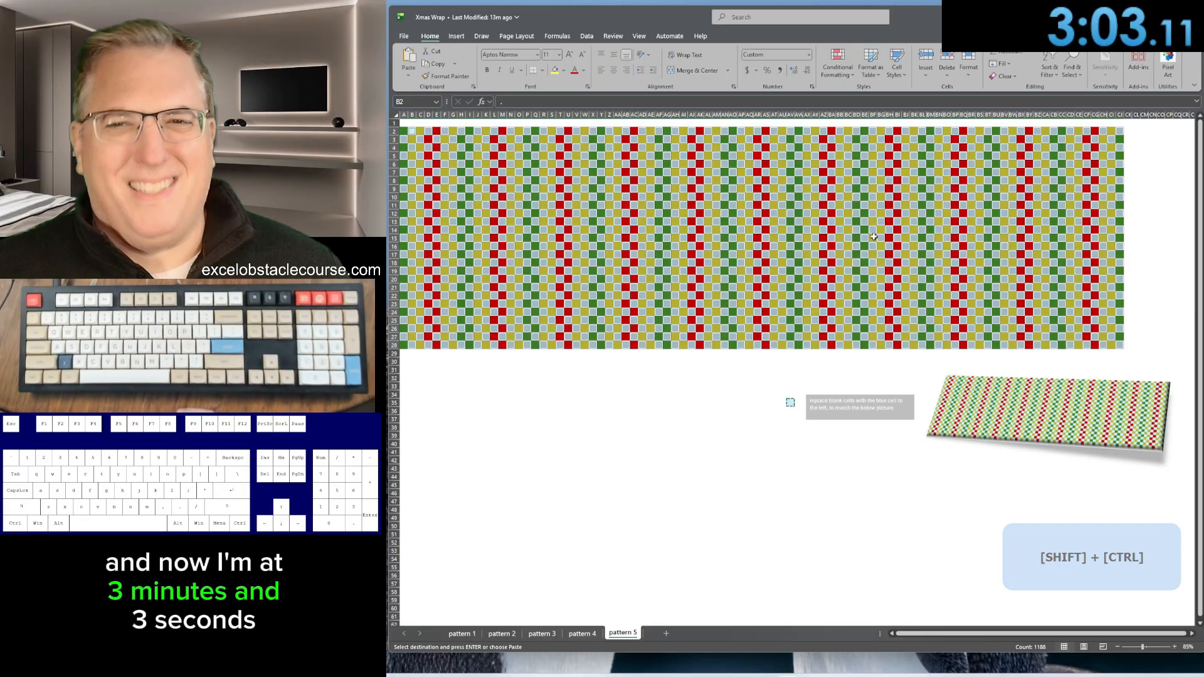
Step: Extend the workbook window down to the lower edge of the screen
key("Up")
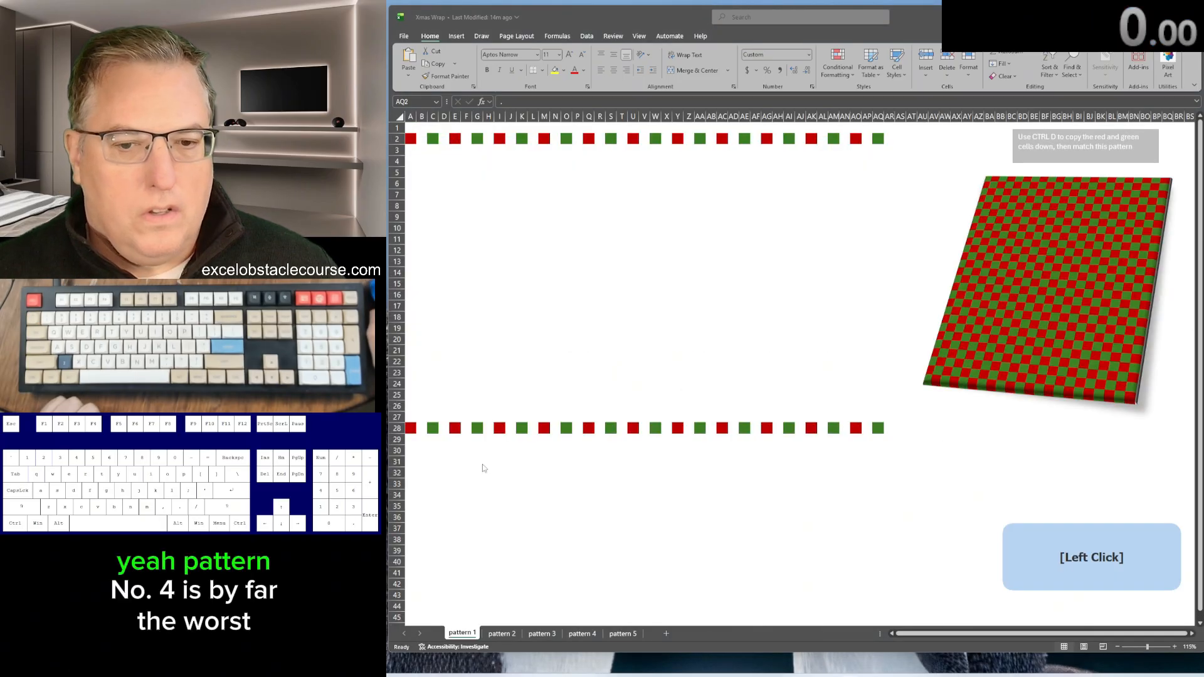
left_click_drag(718, 653, 715, 673)
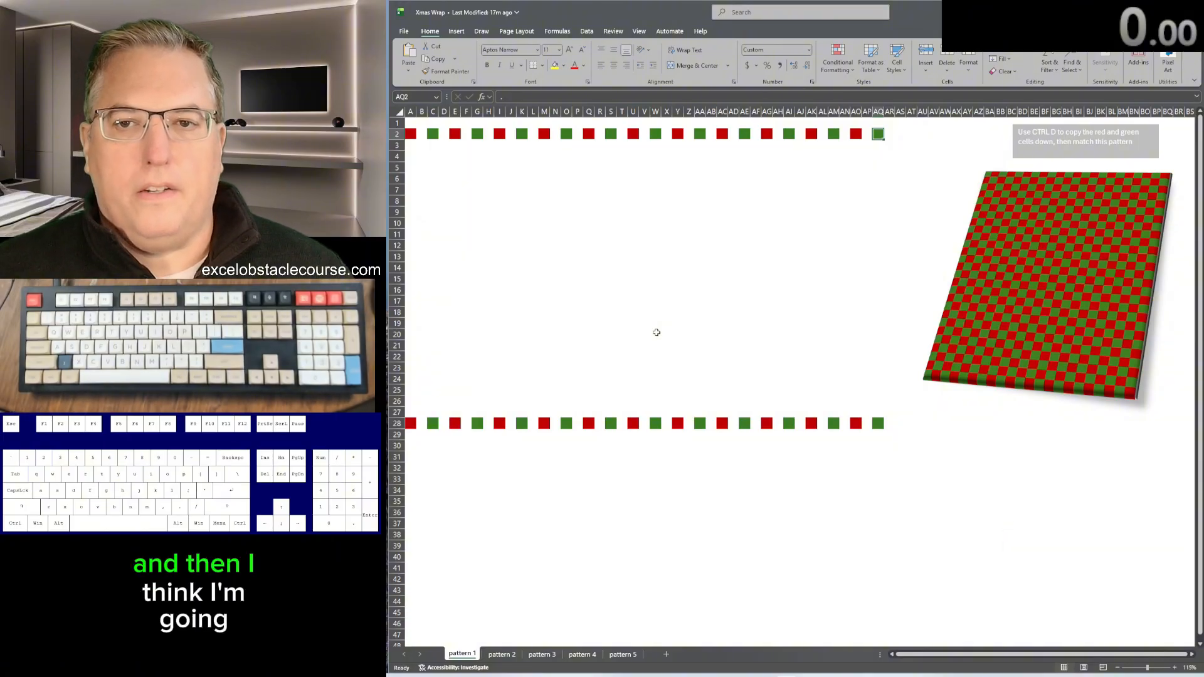
Step: Fill the red and green cells of row 2 down through row 28 across columns A to AQ
key("ctrl+shift+Left")
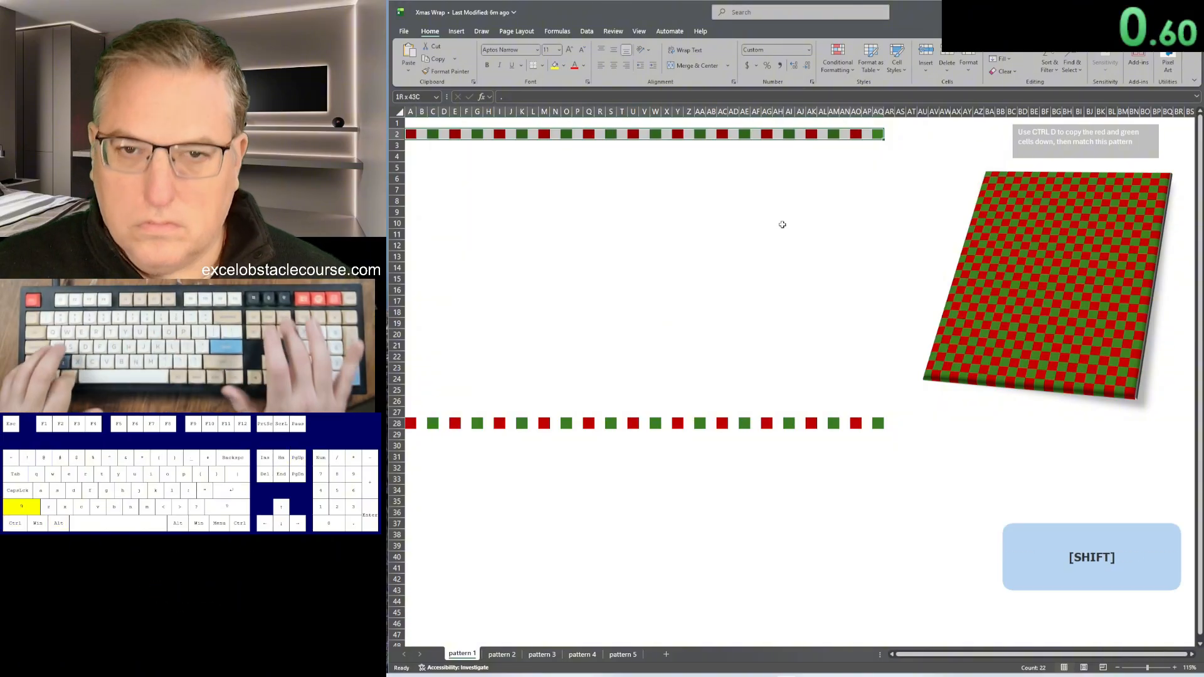
key("ctrl+shift+Down")
key("ctrl+d")
Step: Select all blank cells between the filled stripes and delete them, shifting cells left
key("ctrl+g")
key("alt+s")
key("k")
key("Return")
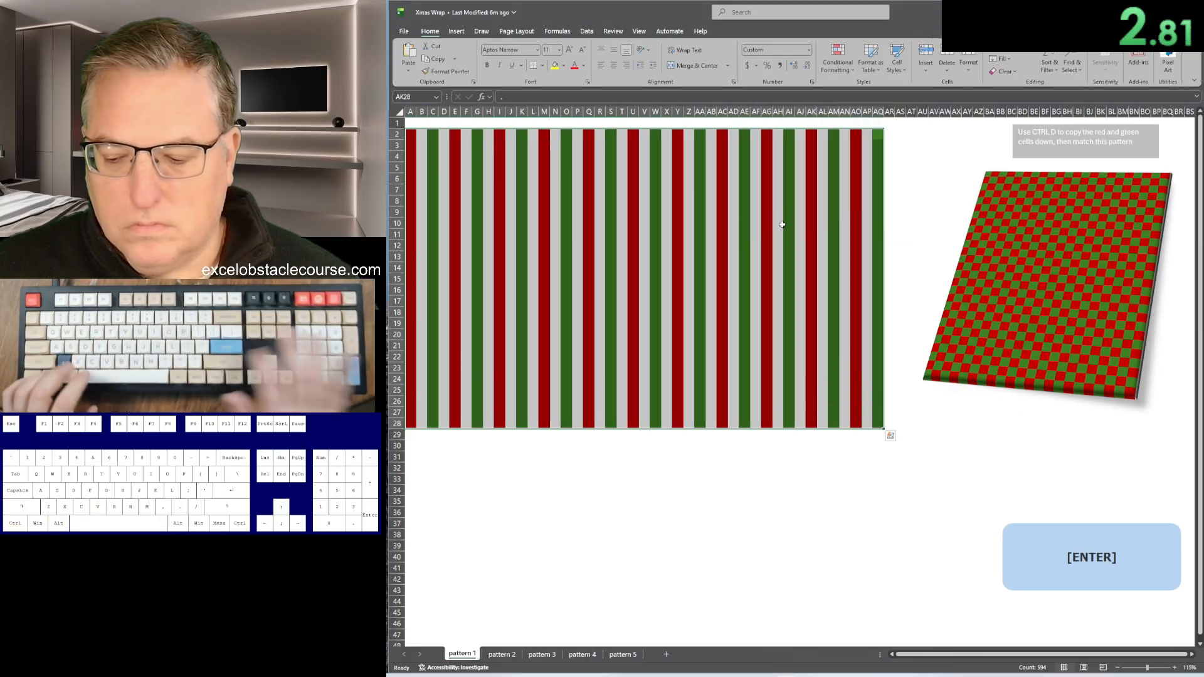
key("ctrl+minus")
key("Return")
Step: Insert a blank cell in column A, shifting cells right, at every second row from A2 to A28
key("ctrl+Left")
key("ctrl+plus")
key("Return")
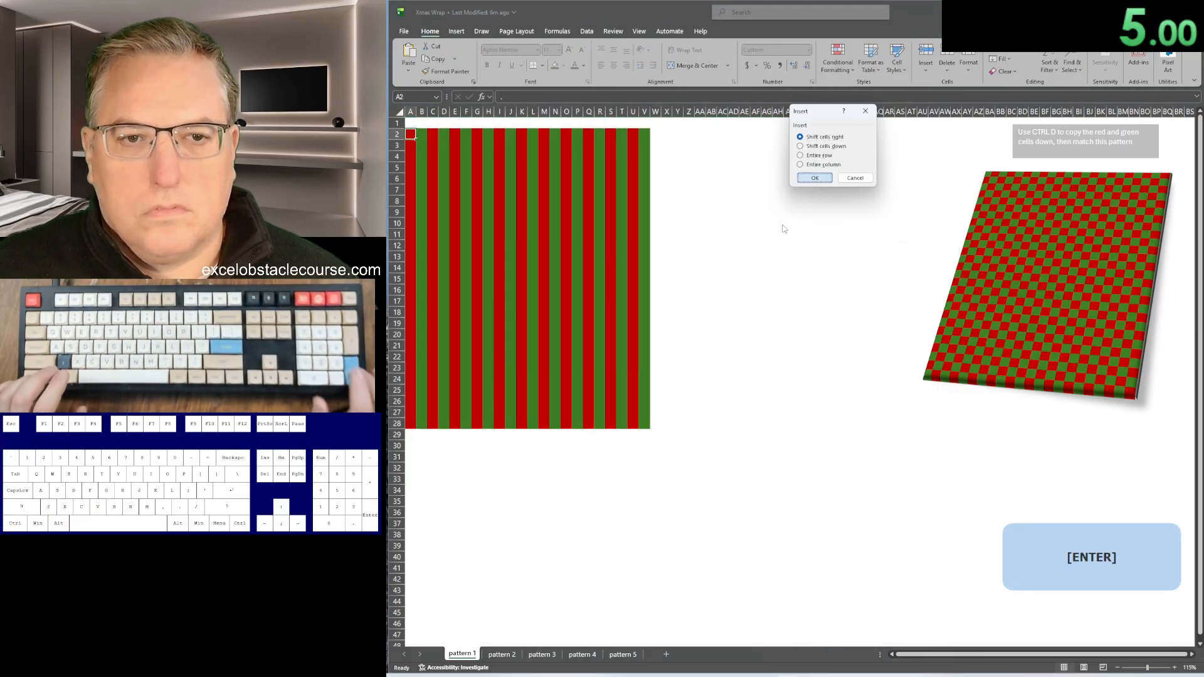
key("Down")
key("Down")
key("F4")
key("Down")
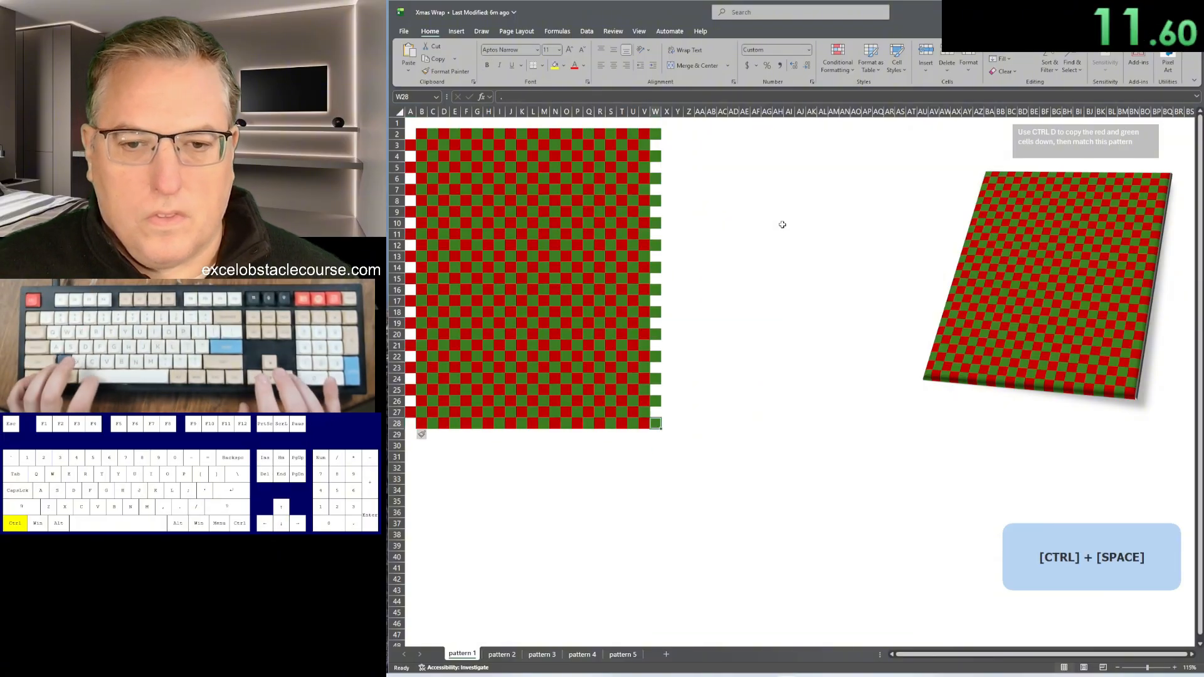
Step: Cut column W with the protruding cells and insert it before column A
key("ctrl+space")
key("ctrl+x")
key("ctrl+Left")
key("ctrl+Left")
key("ctrl+space")
key("ctrl+plus")
Step: Select the blank cells in columns A and B and delete them, shifting cells left to close the checkerboard
key("shift+Right")
key("ctrl+g")
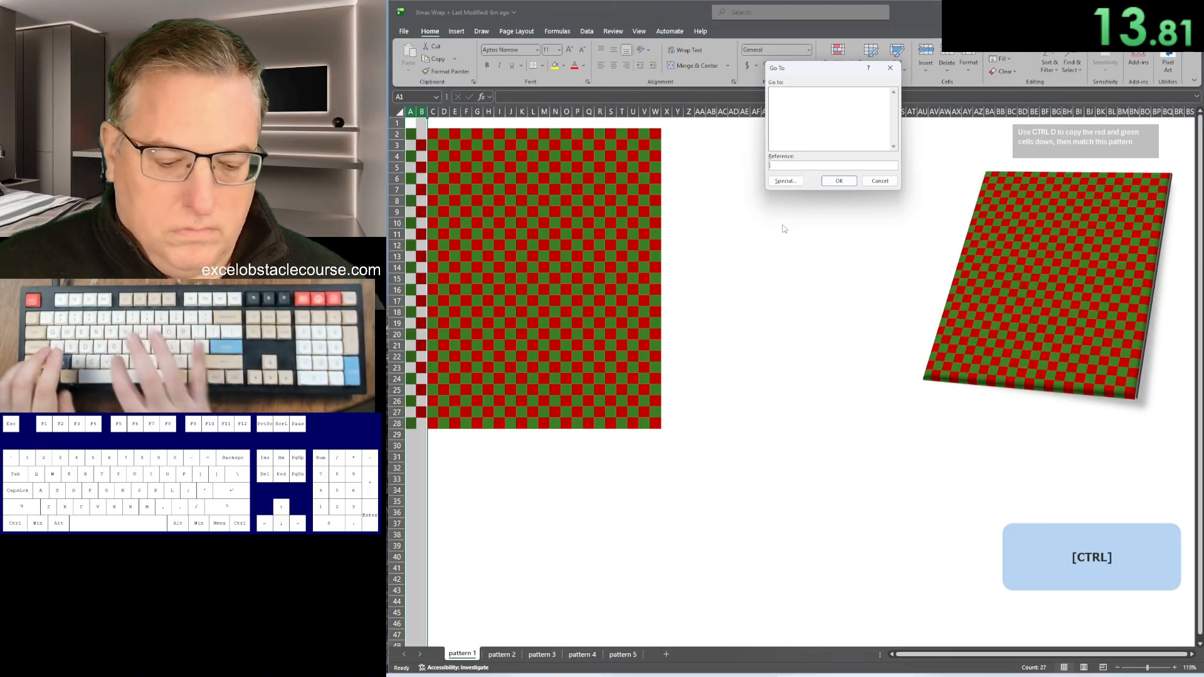
key("alt+s")
key("k")
key("Return")
key("ctrl+minus")
key("Return")
Step: On the pattern 2 sheet, copy the blank cells from W2 downward and insert them at V2, shifting cells right
key("ctrl+Page_Down")
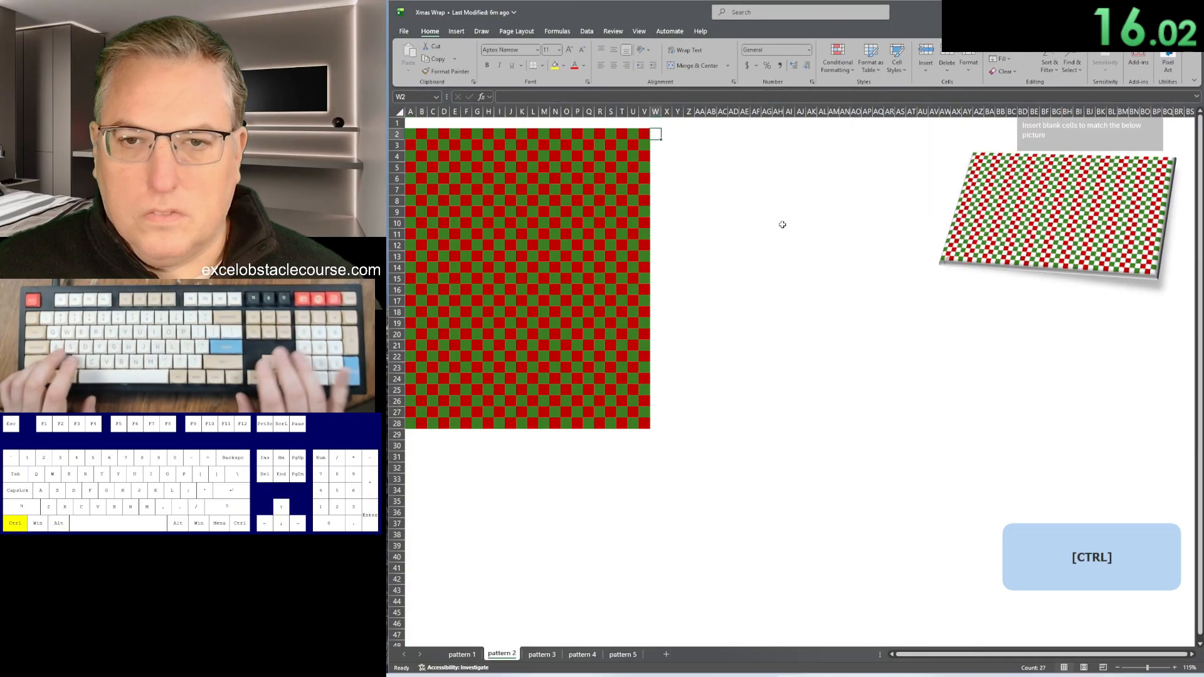
key("ctrl+shift+Down")
key("ctrl+c")
key("Left")
key("ctrl+plus")
key("Return")
key("ctrl+c")
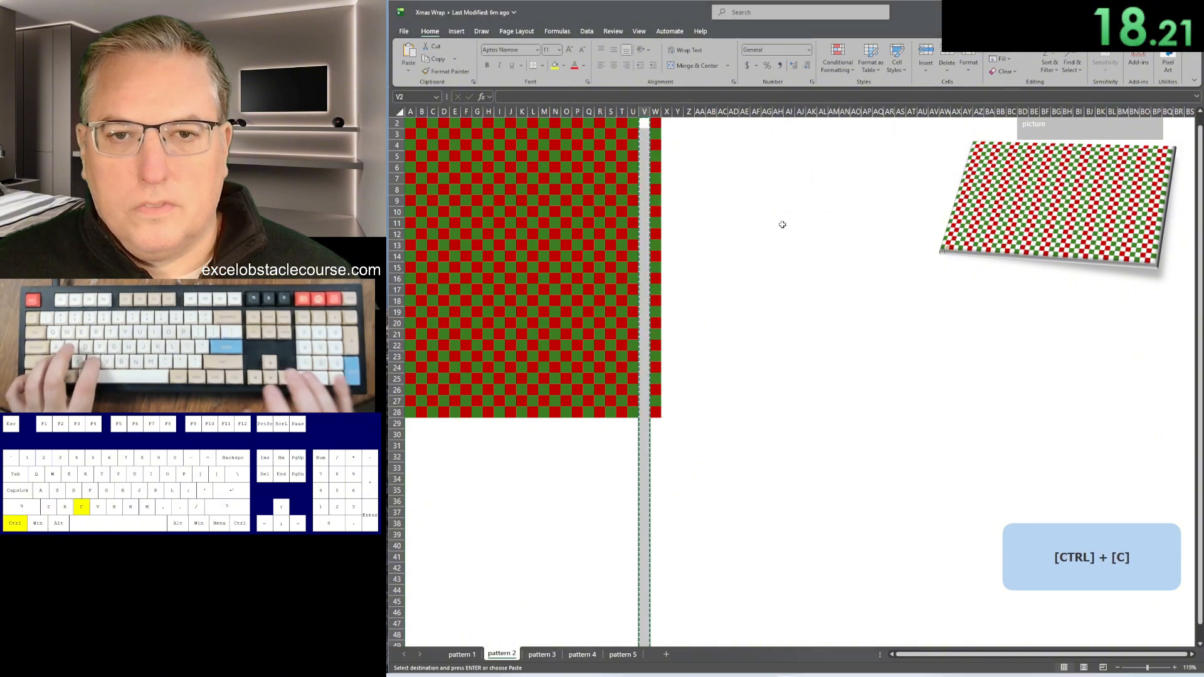
Step: Repeat the shift-right blank column insertion at U2, T2 and S2
key("Left")
key("ctrl+plus")
key("Return")
key("ctrl+c")
key("Left")
key("ctrl+plus")
key("Return")
key("ctrl+c")
key("Left")
key("ctrl+plus")
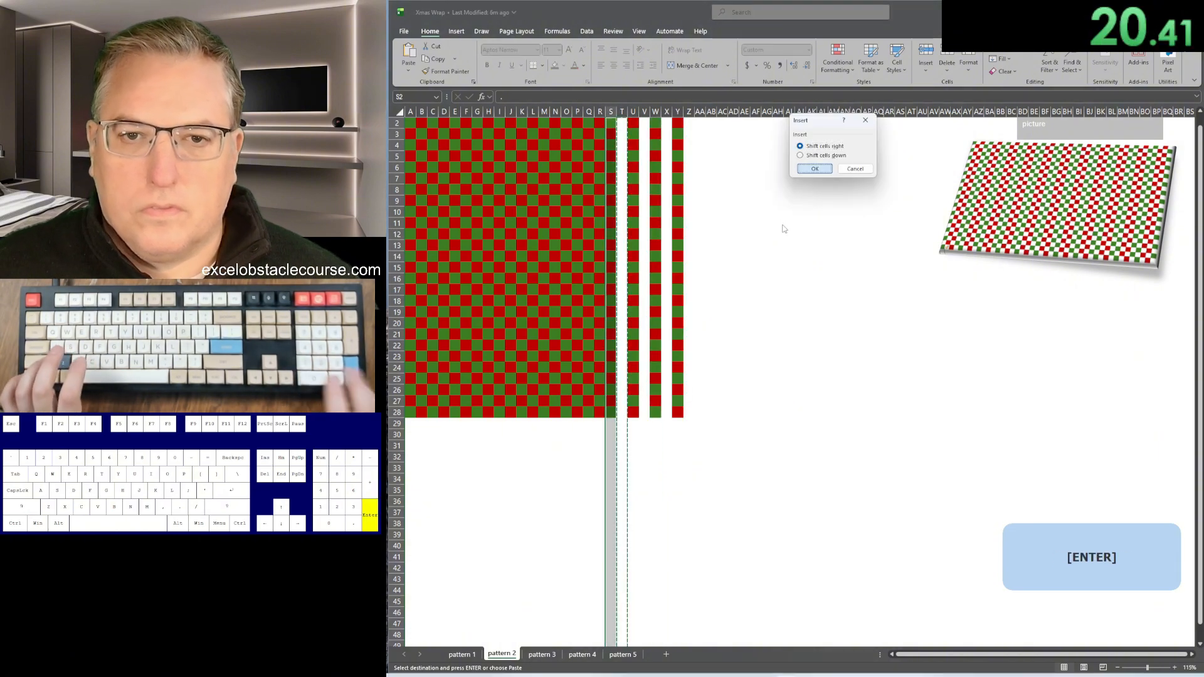
key("Return")
Step: Repeat the shift-right blank column insertion at R2, Q2 and P2
key("ctrl+c")
key("Left")
key("ctrl+plus")
key("Return")
key("ctrl+c")
key("Left")
key("ctrl+plus")
key("Return")
key("ctrl+c")
key("Left")
key("ctrl+plus")
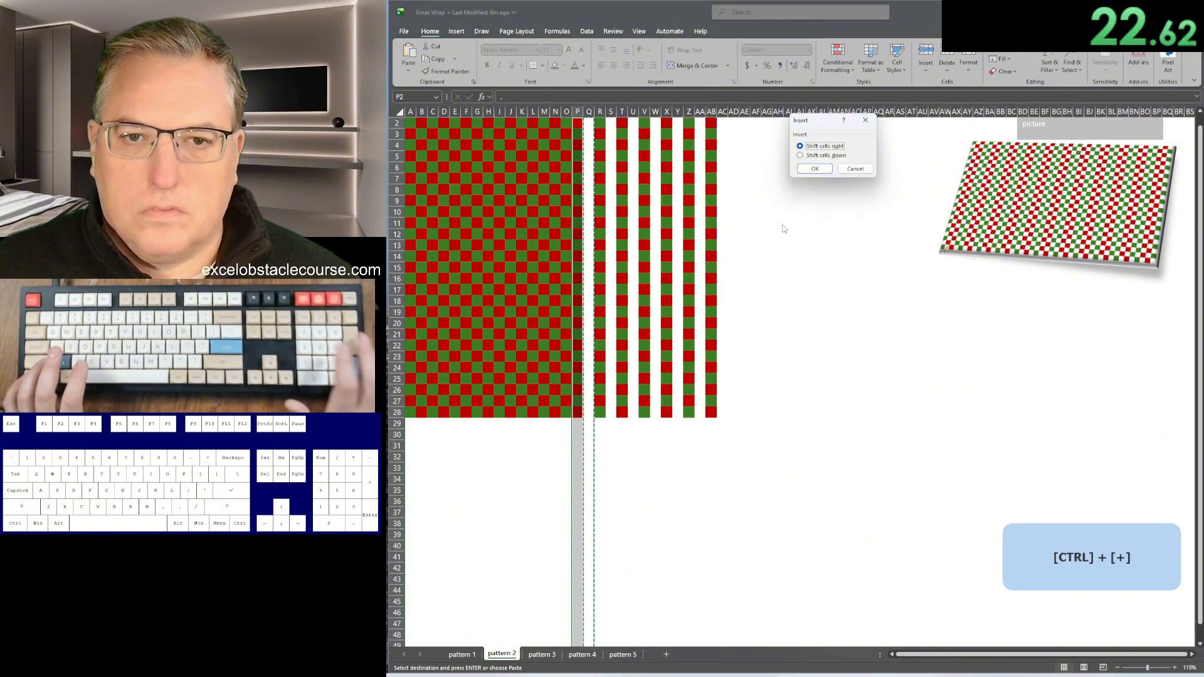
key("Return")
Step: Repeat the shift-right blank column insertion at O2, N2 and M2
key("ctrl+c")
key("Left")
key("ctrl+plus")
key("Return")
key("ctrl+c")
key("Left")
key("ctrl+plus")
key("Return")
key("ctrl+c")
key("Left")
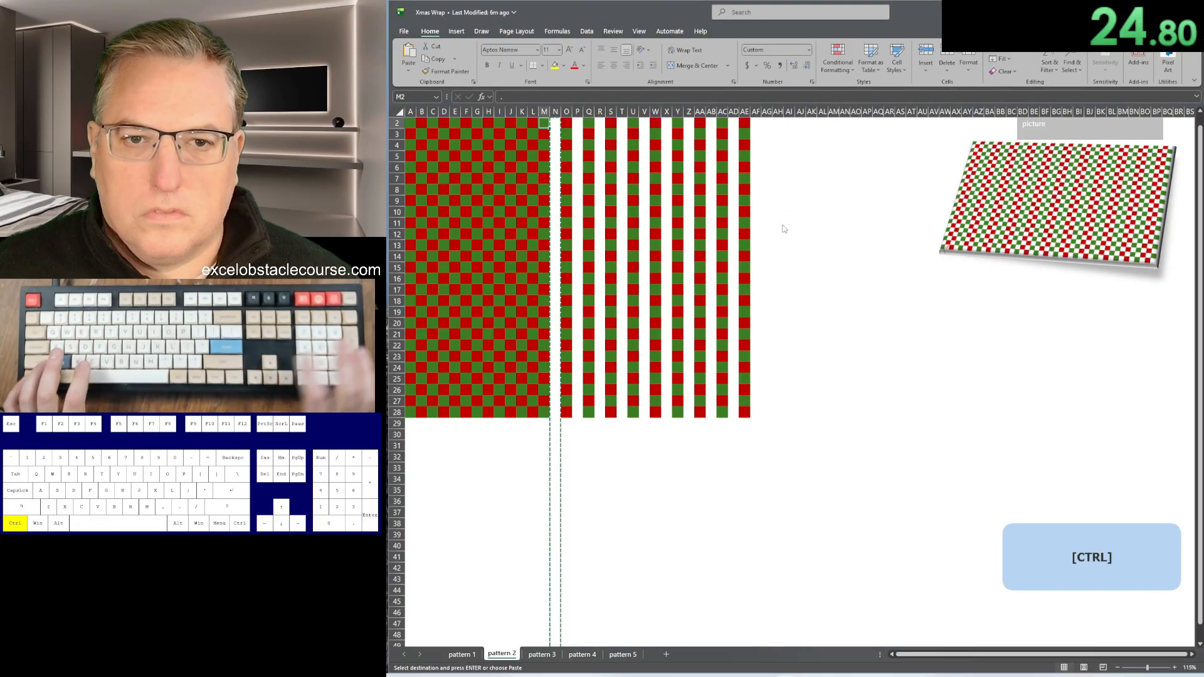
key("ctrl+plus")
key("Return")
Step: Repeat the shift-right blank column insertion at L2 and K2, and copy the blank cells again
key("ctrl+c")
key("Left")
key("ctrl+plus")
key("Return")
key("ctrl+c")
key("Left")
key("ctrl+plus")
key("Return")
key("ctrl+c")
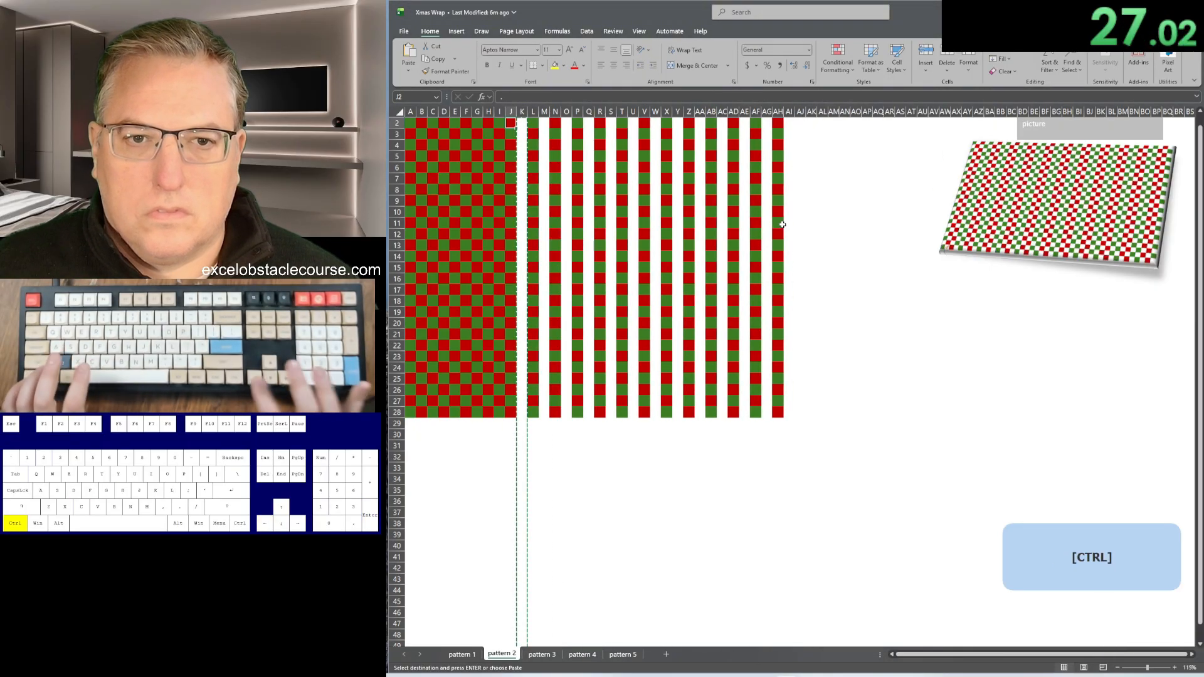
Step: Repeat the shift-right blank column insertion at J2, I2 and H2, copying the blank cells again each time
key("Left")
key("ctrl+plus")
key("Return")
key("ctrl+c")
key("Left")
key("ctrl+plus")
key("Return")
key("ctrl+c")
key("Left")
key("ctrl+plus")
key("Return")
key("ctrl+c")
Step: Repeat the shift-right blank column insertion at G2, copy the blank cells again, and insert them at F2
key("Left")
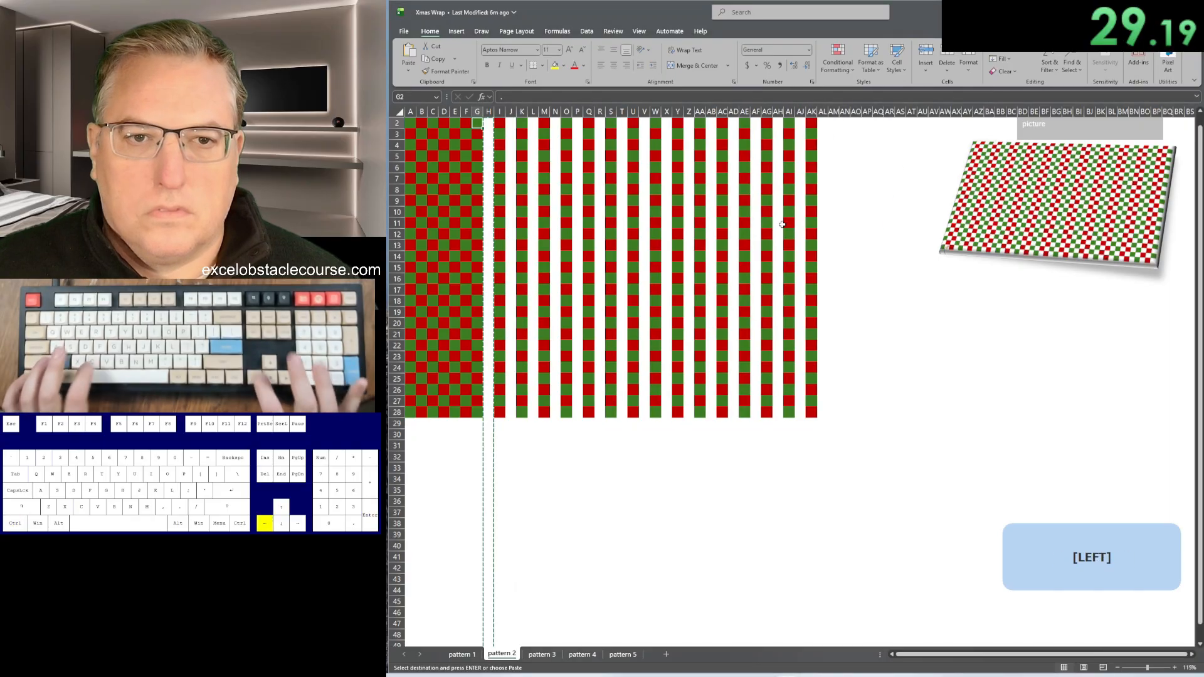
key("ctrl+plus")
key("Return")
key("Left")
type("+")
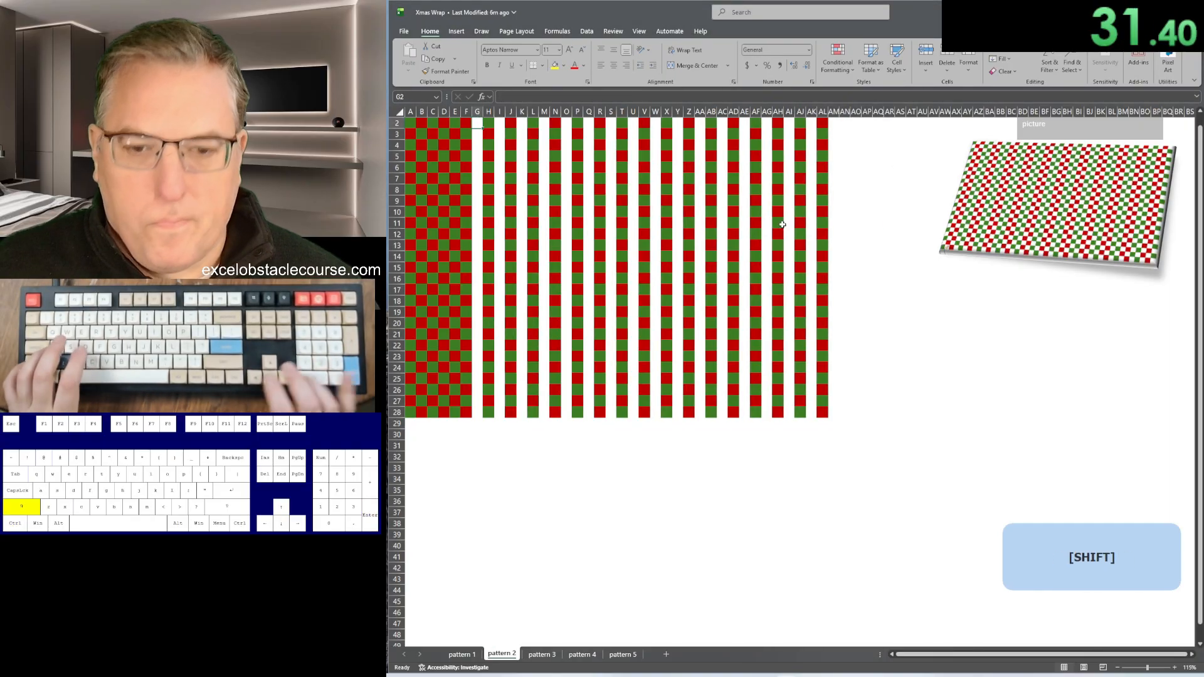
key("ctrl+c")
key("Left")
key("ctrl+plus")
key("Return")
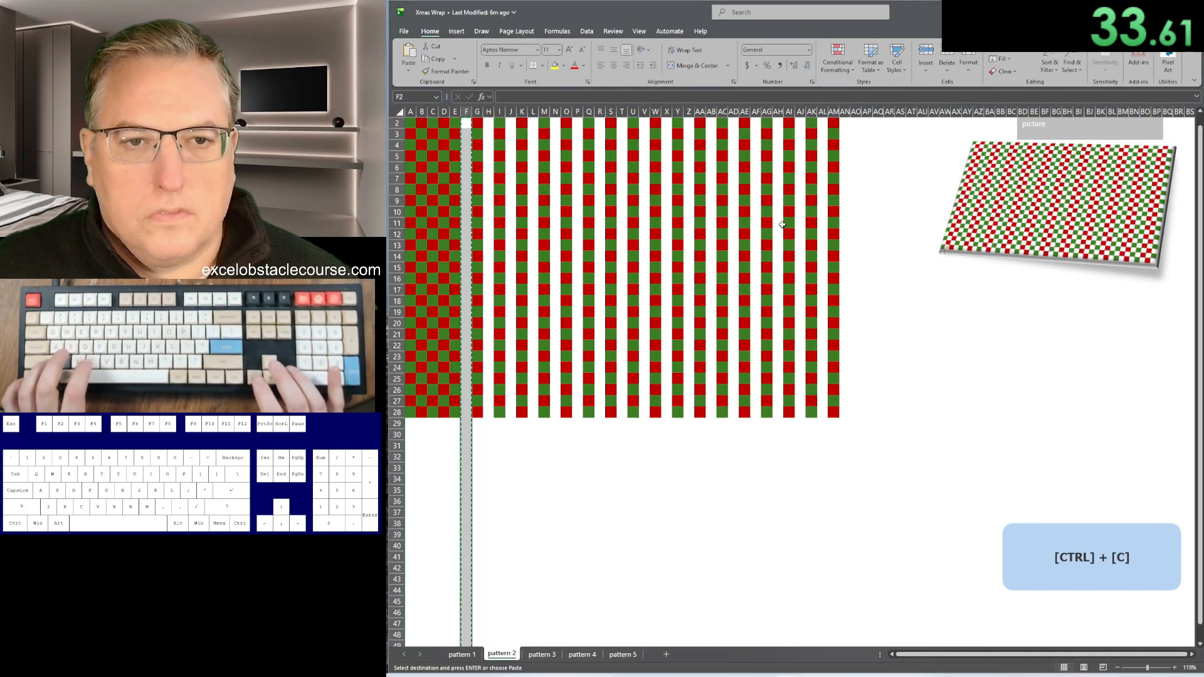
Step: Insert the copied blank column at E2, D2, C2 and B2, shifting the cells right each time
key("Left")
key("ctrl+plus")
key("Return")
key("Left")
key("ctrl+plus")
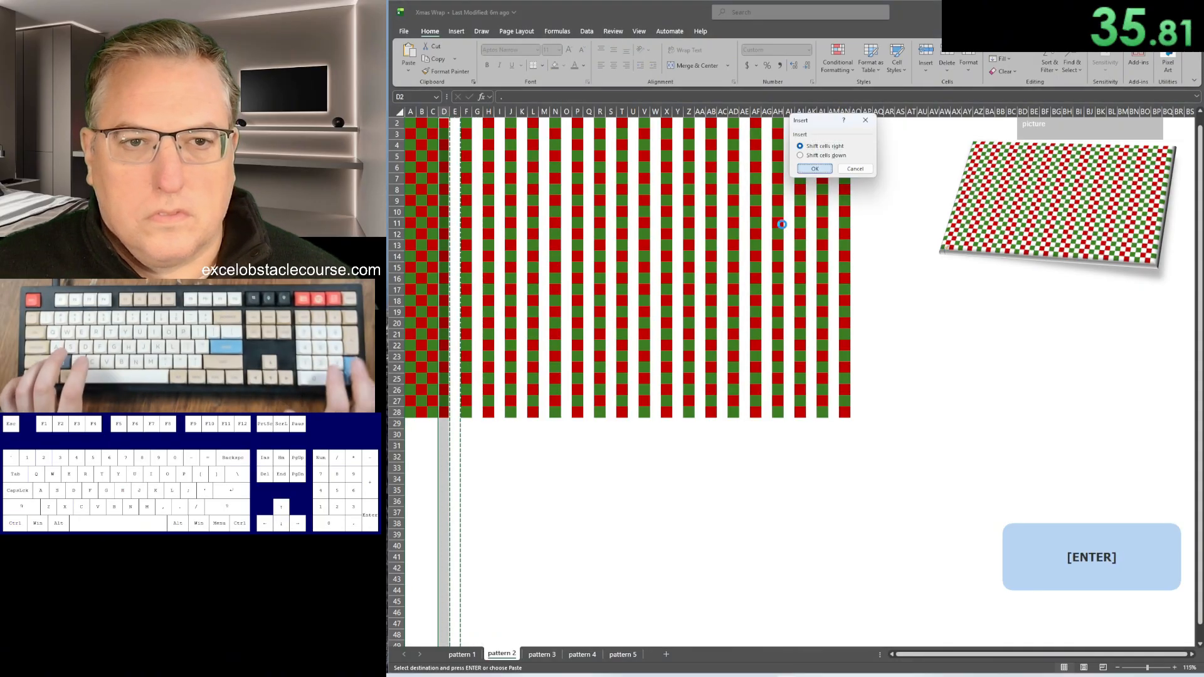
key("Return")
key("Left")
key("ctrl+plus")
key("Return")
key("Left")
key("ctrl+plus")
key("Return")
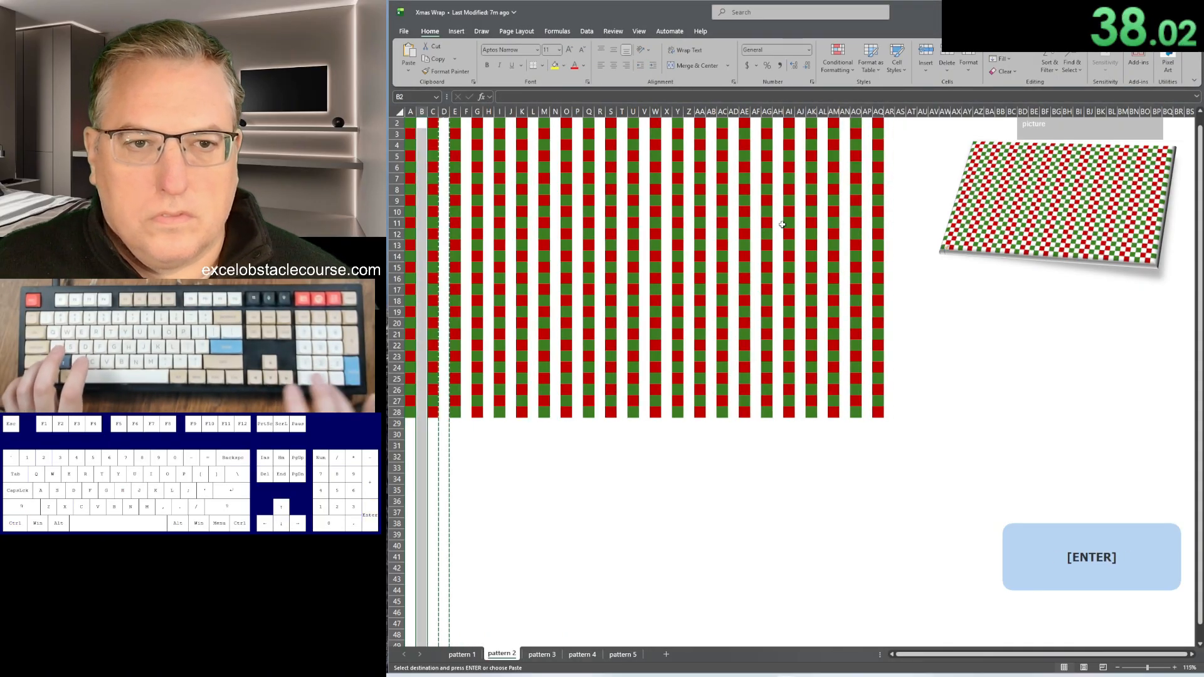
Step: Insert a single blank cell at A3 and at A5, shifting those rows' cells right
key("Left")
key("Down")
key("ctrl+plus")
key("Return")
key("Down")
key("ctrl+plus")
key("Return")
key("Down")
key("ctrl+plus")
key("Return")
key("Down")
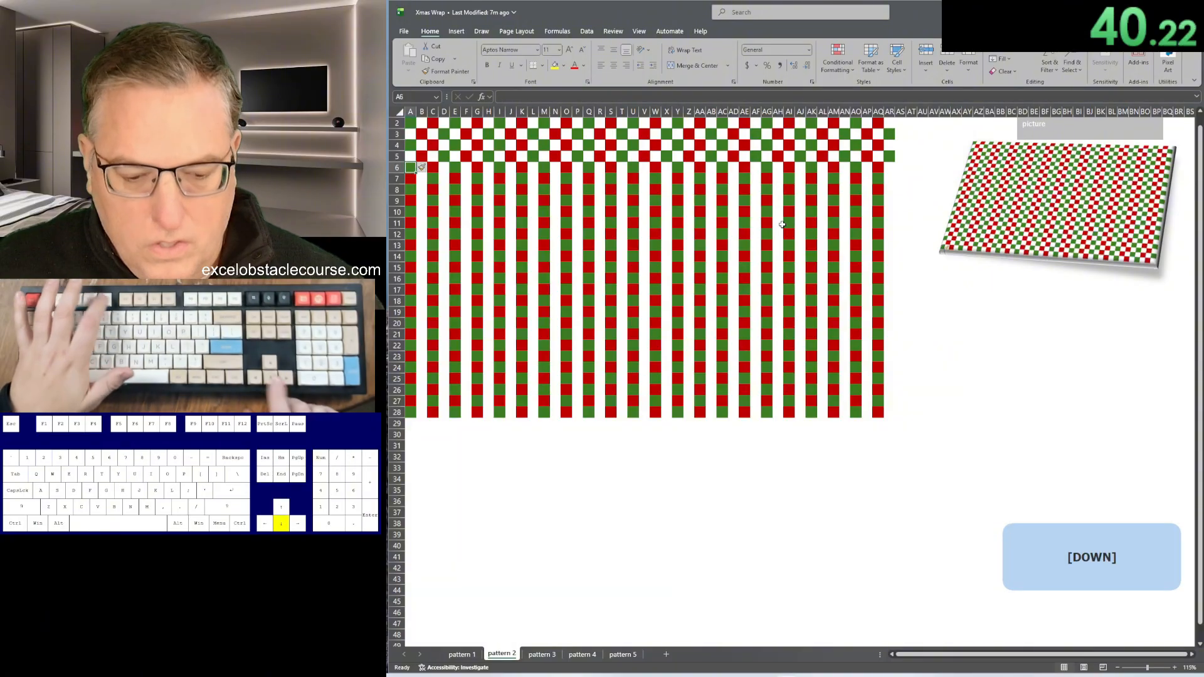
Step: Repeat the single-cell shift-right insertion in column A on every second row from A7 to A27
key("F4")
key("Down")
key("F4")
key("Down")
key("F4")
key("Down")
key("F4")
key("Down")
key("F4")
key("Down")
key("F4")
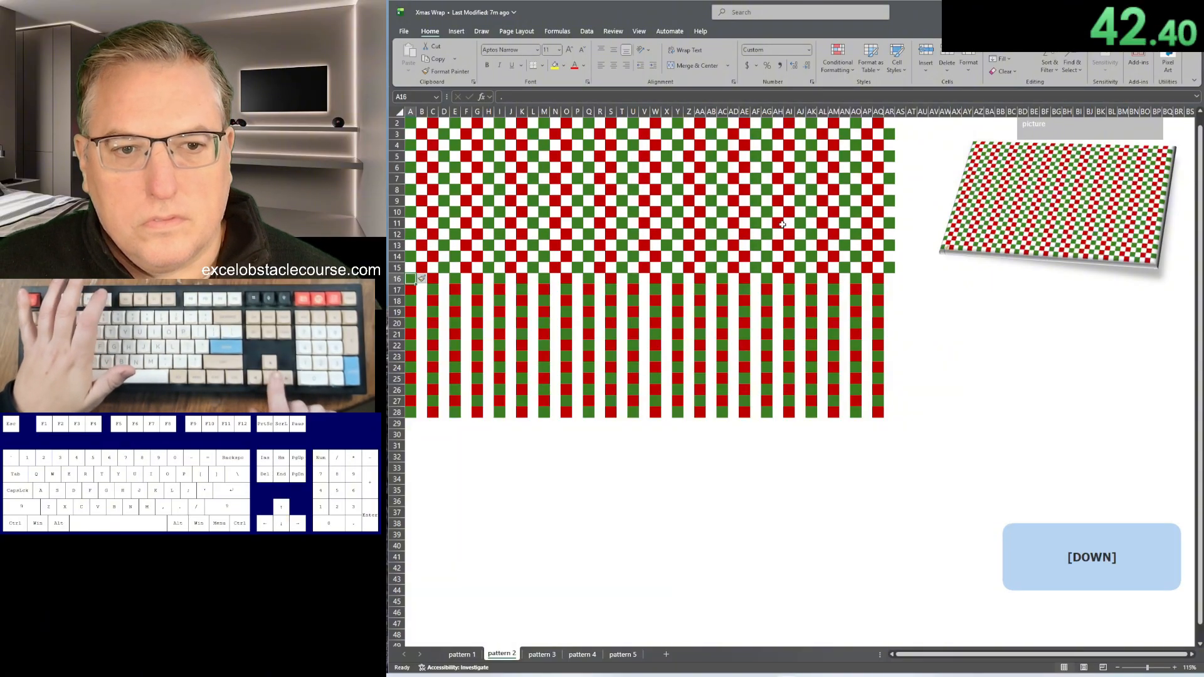
key("F4")
key("Down")
key("F4")
key("Down")
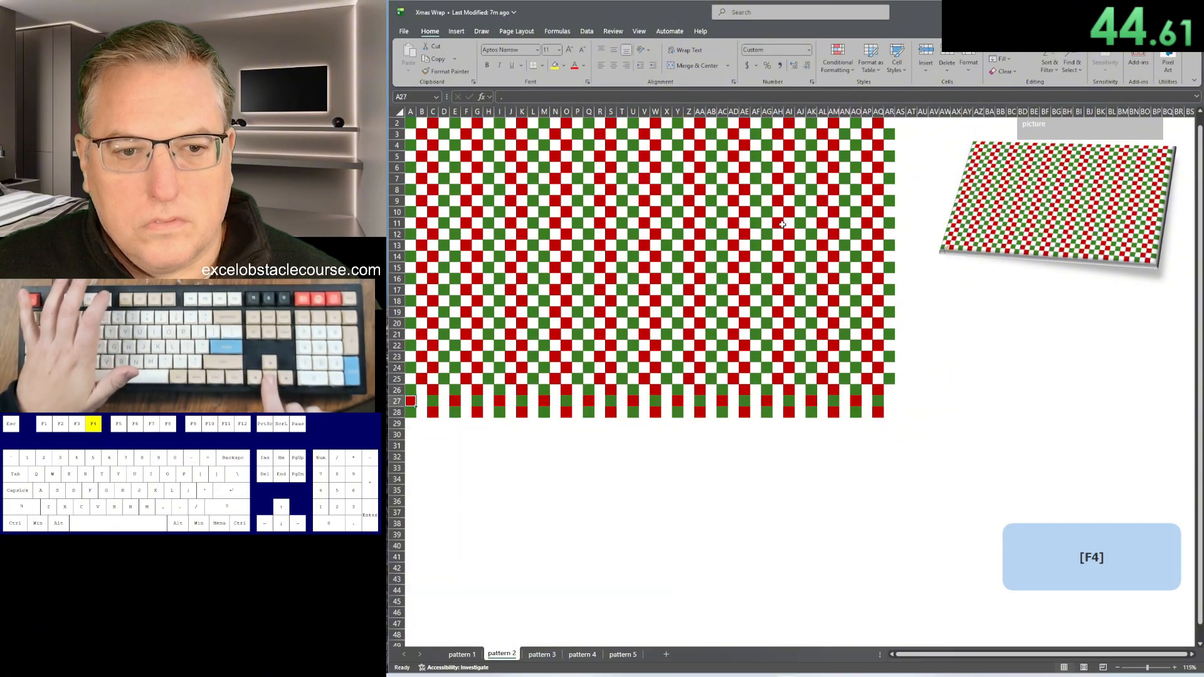
Step: On the pattern 3 sheet, select only the blank cells within the pattern range and paste the gold cell into them
key("ctrl+Page_Down")
key("ctrl+a")
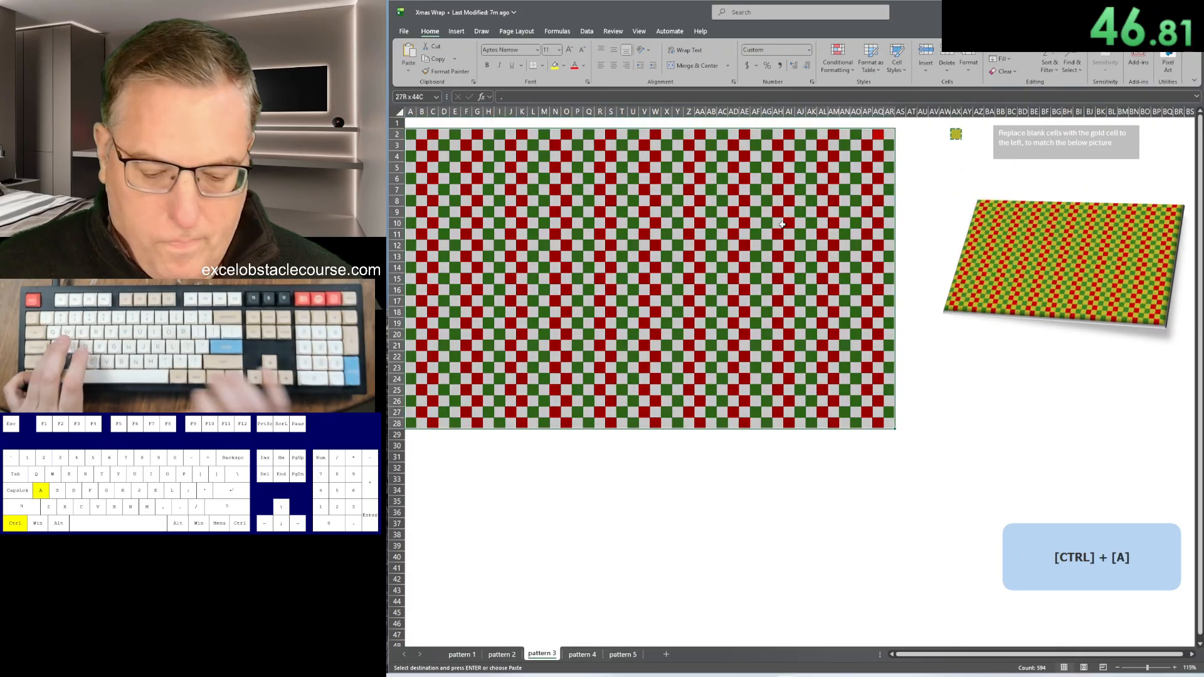
key("ctrl+g")
key("alt+s")
key("k")
key("Return")
key("Return")
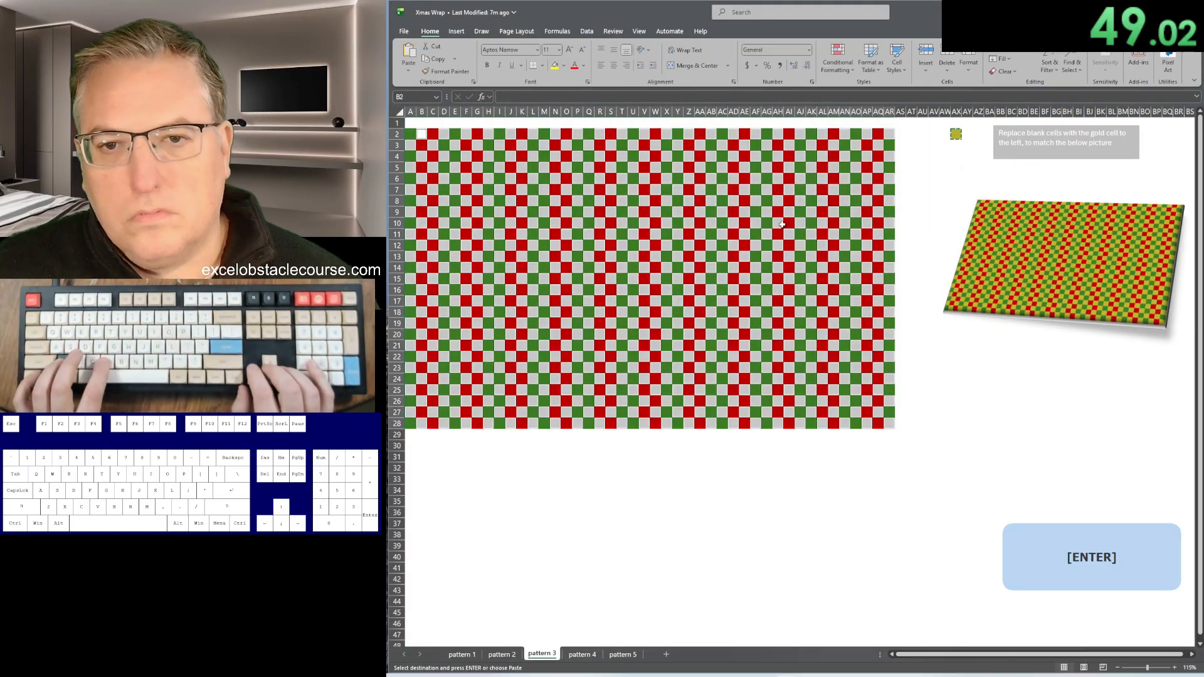
Step: On the pattern 4 sheet, insert blank columns at AR2 and AQ2, shifting the cells right
key("ctrl+Page_Down")
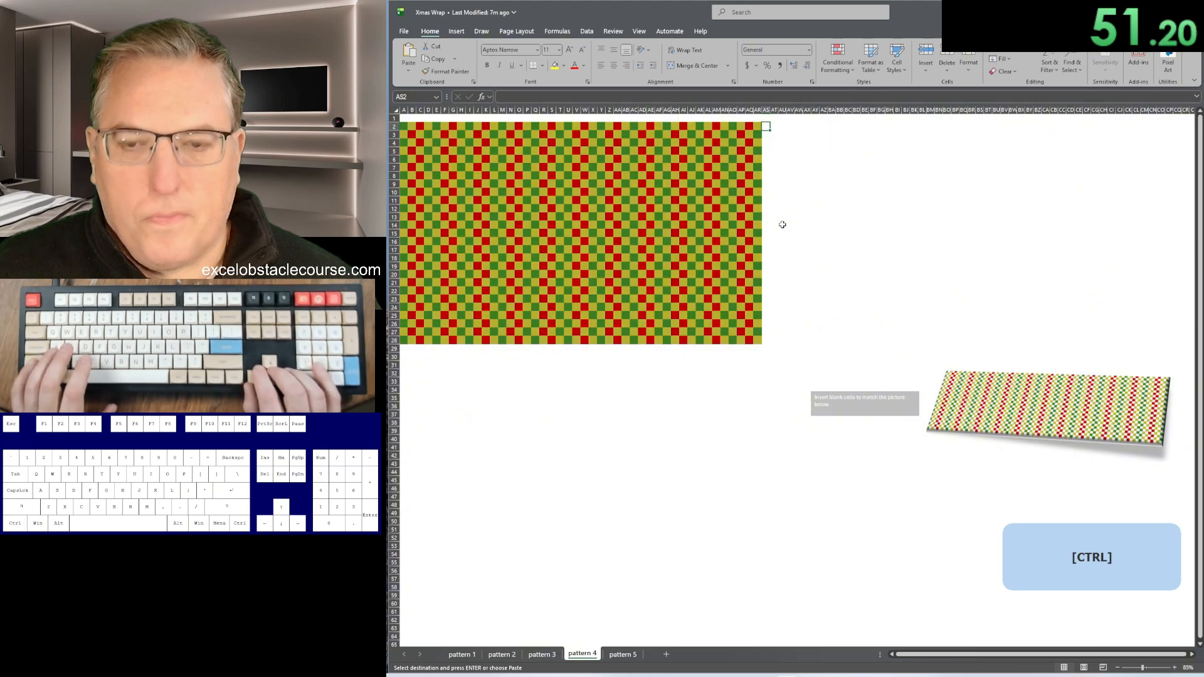
key("ctrl+plus")
key("Return")
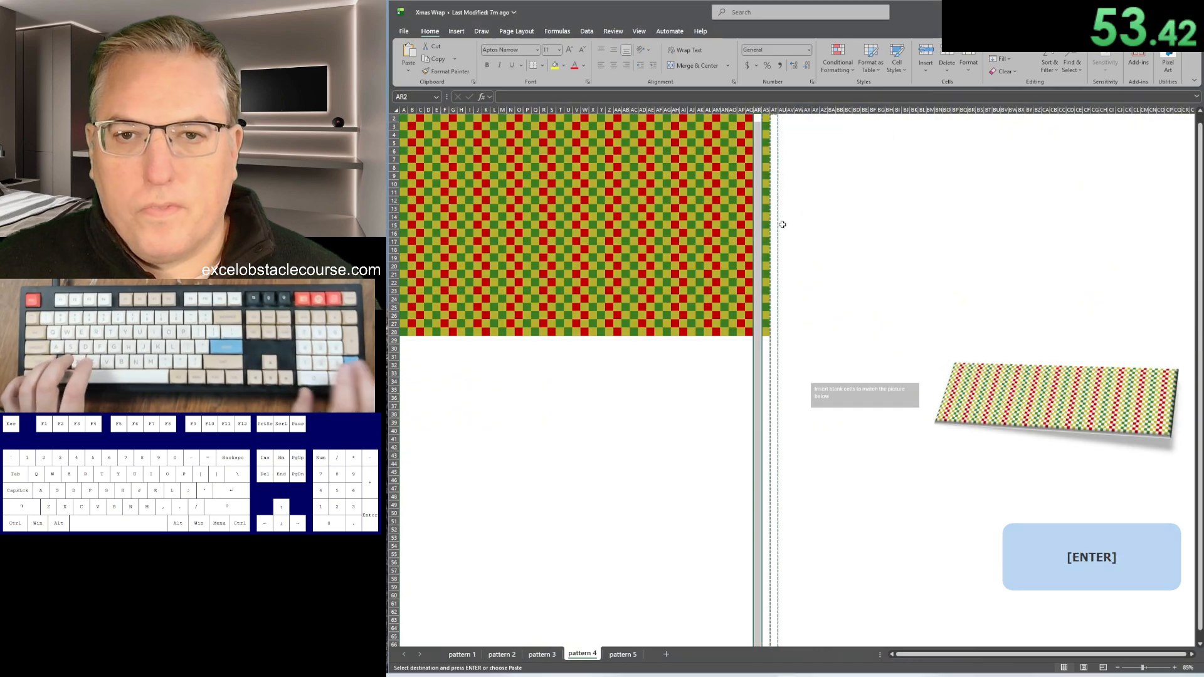
key("Left")
key("Return")
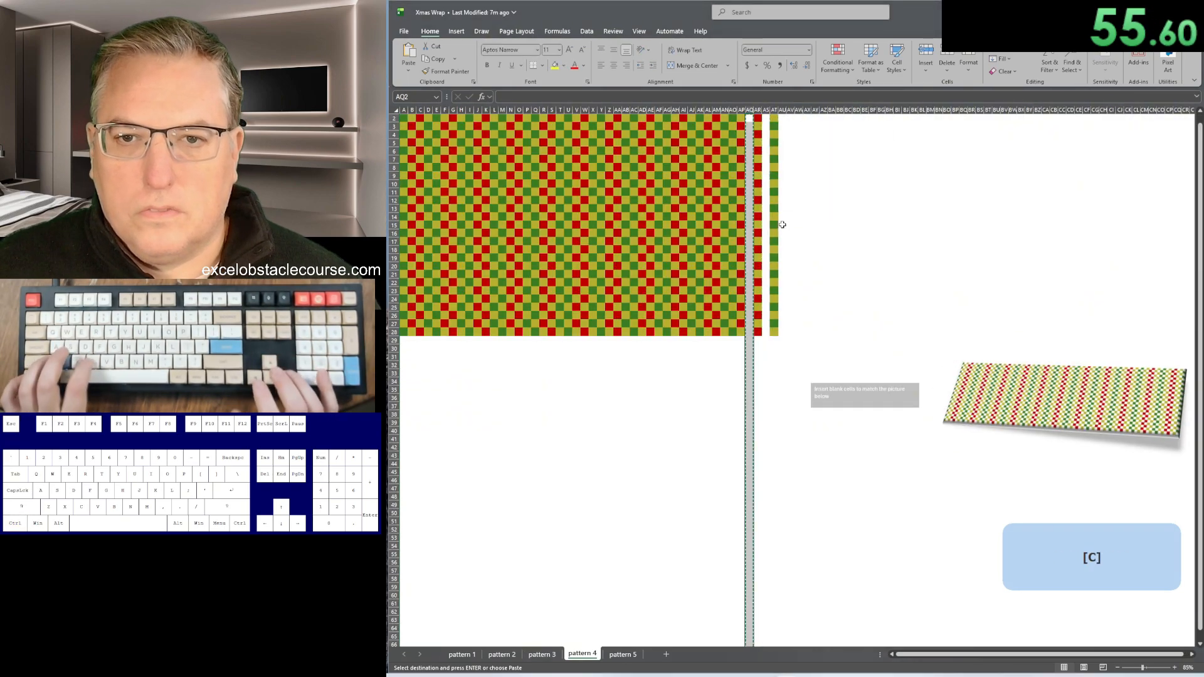
Step: Copy the blank cells from AQ2 down and repeat the shift-right blank column insertion at AP2 and AO2
key("Left")
key("ctrl+c")
key("ctrl+shift+Down")
key("ctrl+c")
key("Left")
key("ctrl+plus")
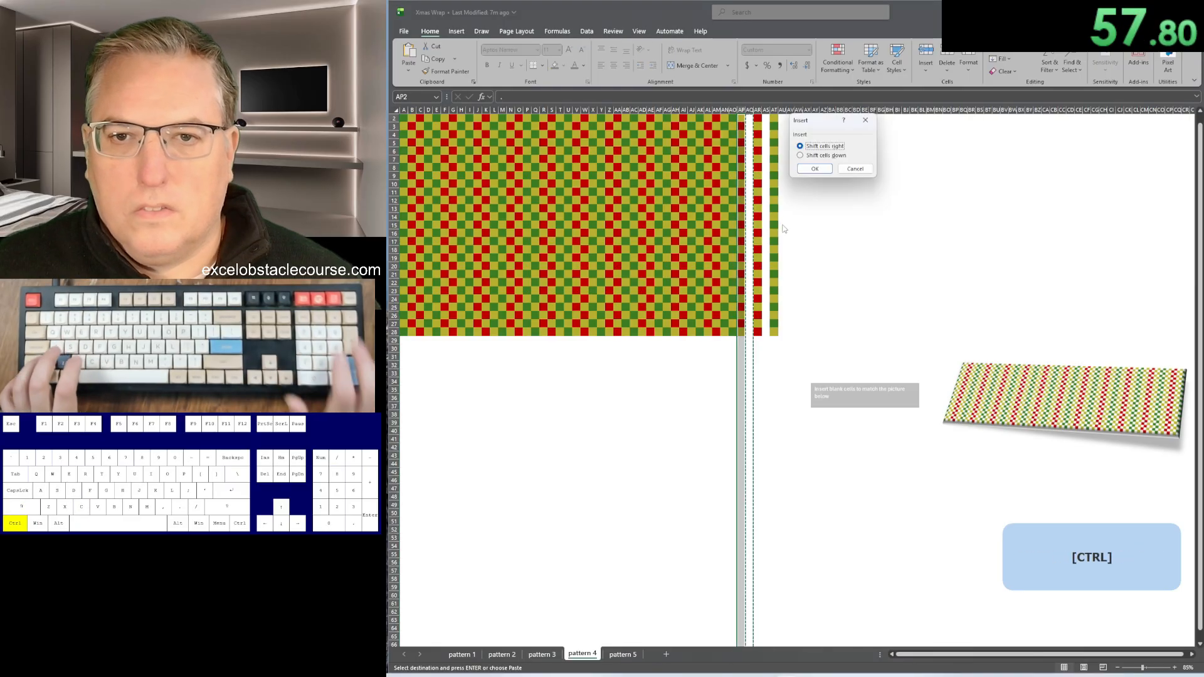
key("Return")
key("ctrl+c")
key("Left")
key("ctrl+plus")
key("Return")
Step: Repeat the shift-right blank column insertion at AN2 and AM2
key("Left")
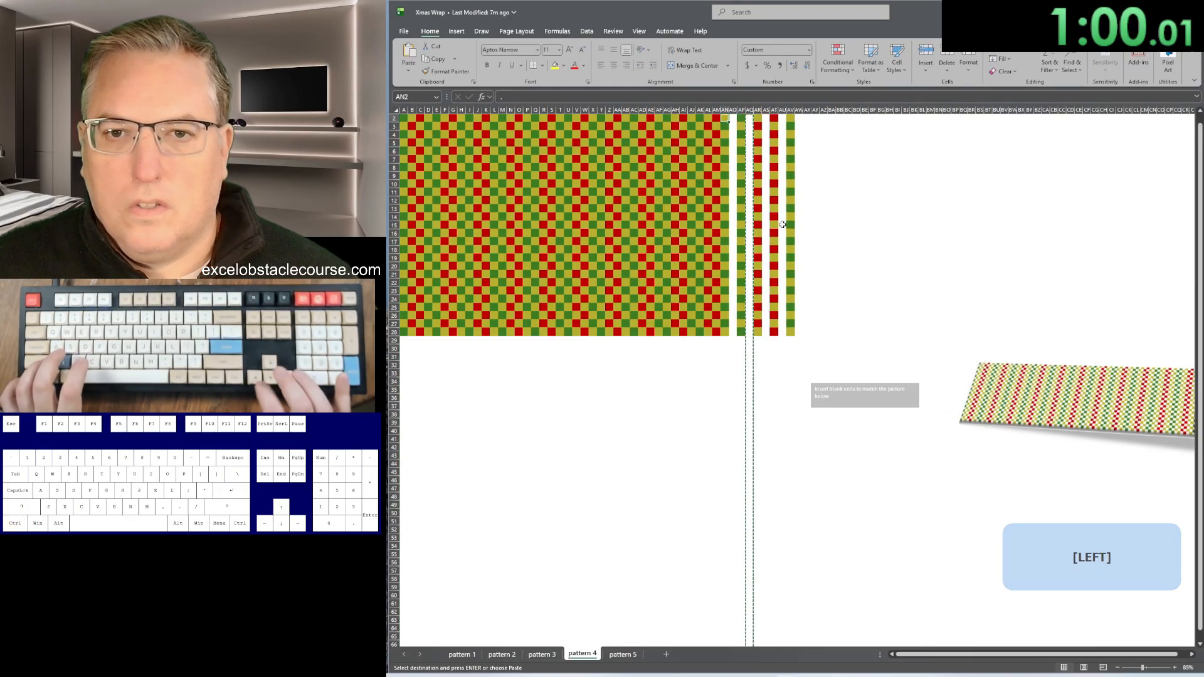
key("Left")
key("ctrl+plus")
key("Return")
key("Left")
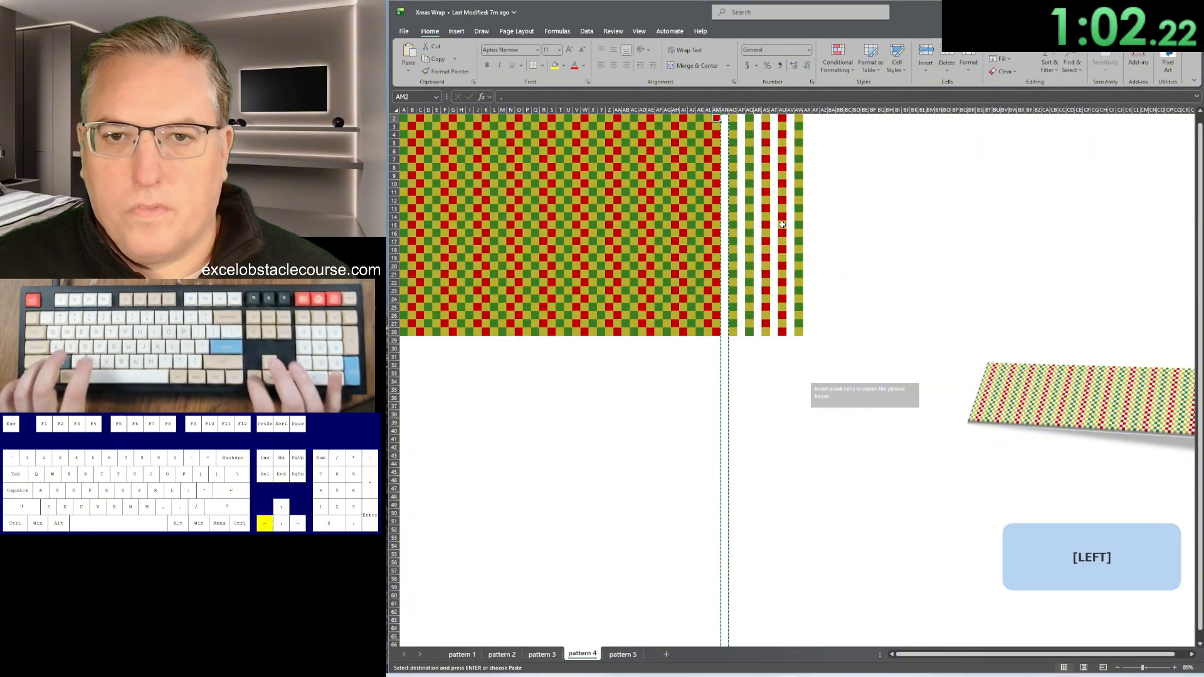
key("ctrl+plus")
key("Return")
key("Up")
key("Down")
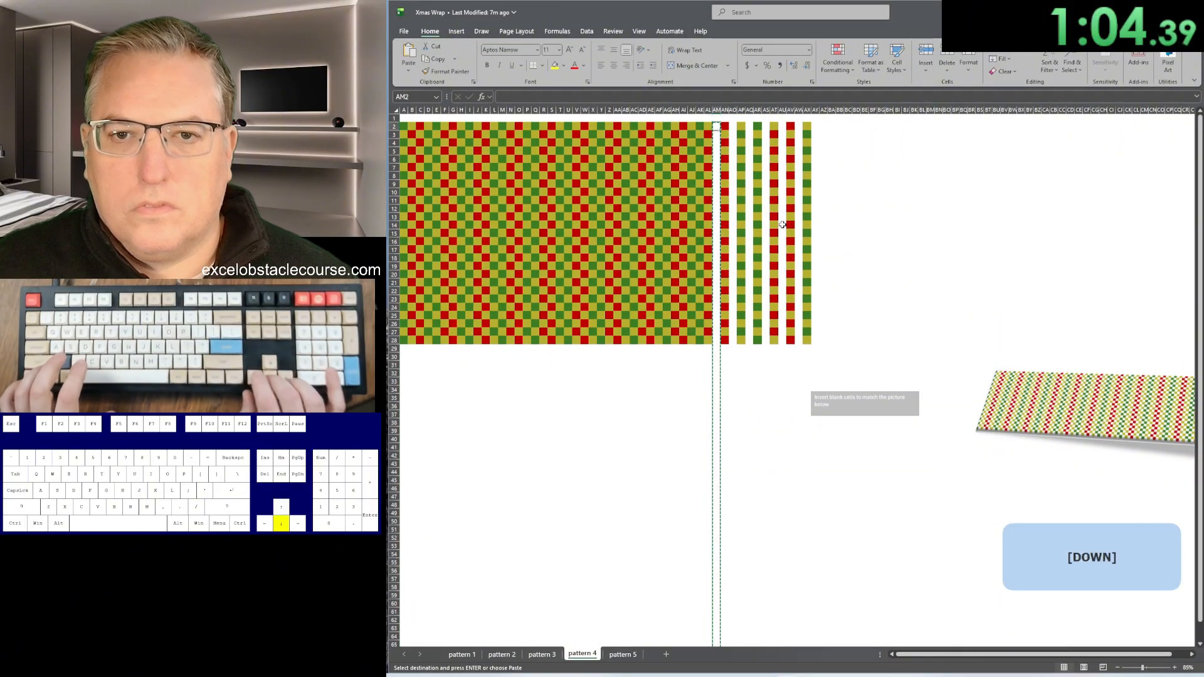
Step: Repeat the shift-right blank column insertion at AL2, AK2 and AJ2
key("Left")
key("ctrl+plus")
key("Return")
key("Left")
key("ctrl+plus")
key("Return")
key("Left")
key("ctrl+plus")
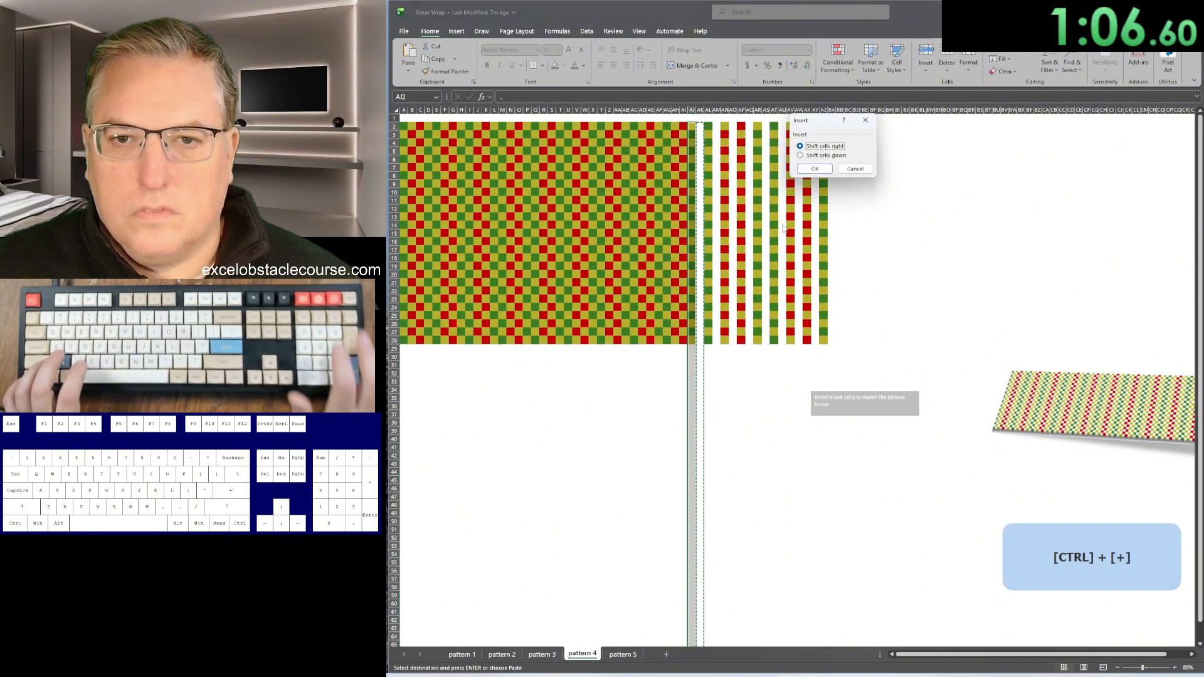
key("Return")
Step: Repeat the shift-right blank column insertion at AI2, AH2 and AG2
key("Left")
key("ctrl+plus")
key("Return")
key("Left")
key("ctrl+plus")
key("Return")
key("Left")
key("ctrl+plus")
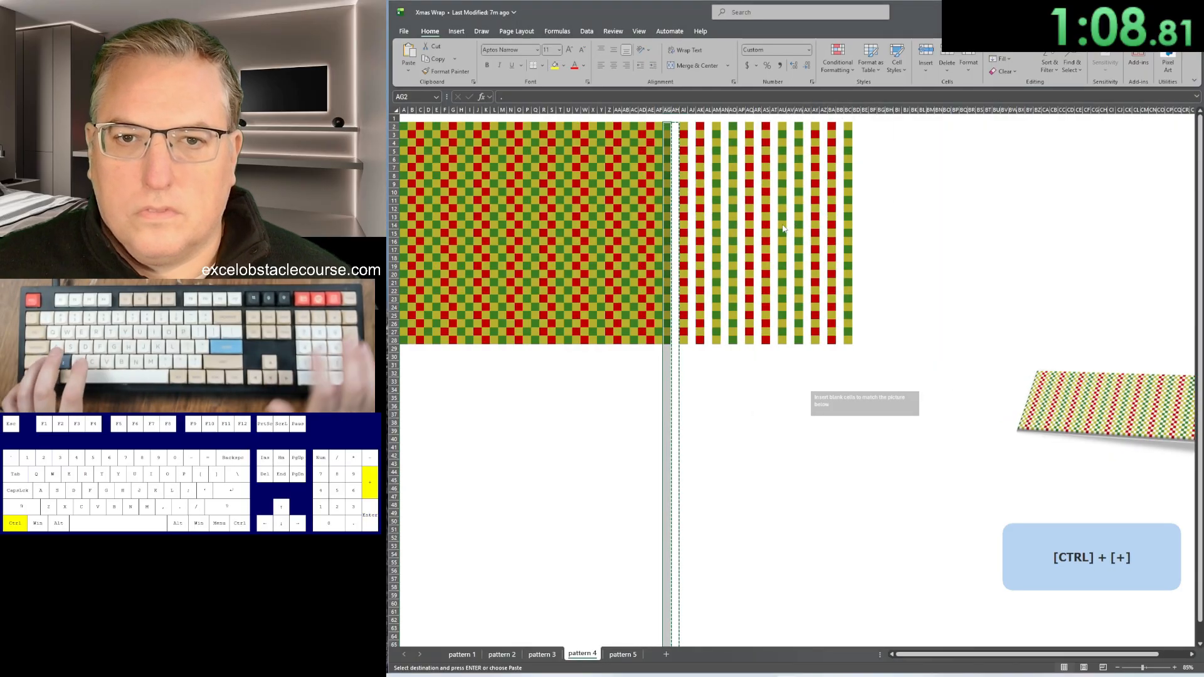
key("Return")
Step: Repeat the shift-right blank column insertion at AF2, AE2 and AD2
key("Left")
key("ctrl+plus")
key("Return")
key("Left")
key("ctrl+plus")
key("Return")
key("Left")
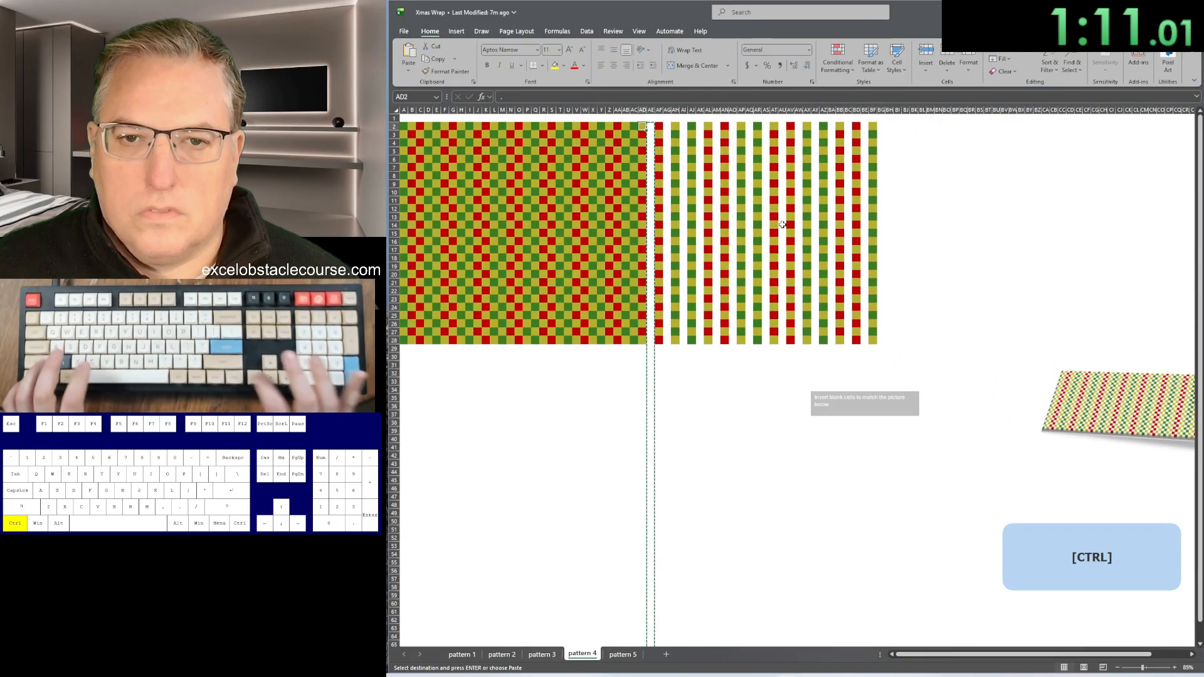
key("ctrl+plus")
key("Return")
Step: Copy the blank cells from AD2 down again and insert them at AC2 and AB2, shifting the cells right
key("ctrl+c")
key("Left")
type("+")
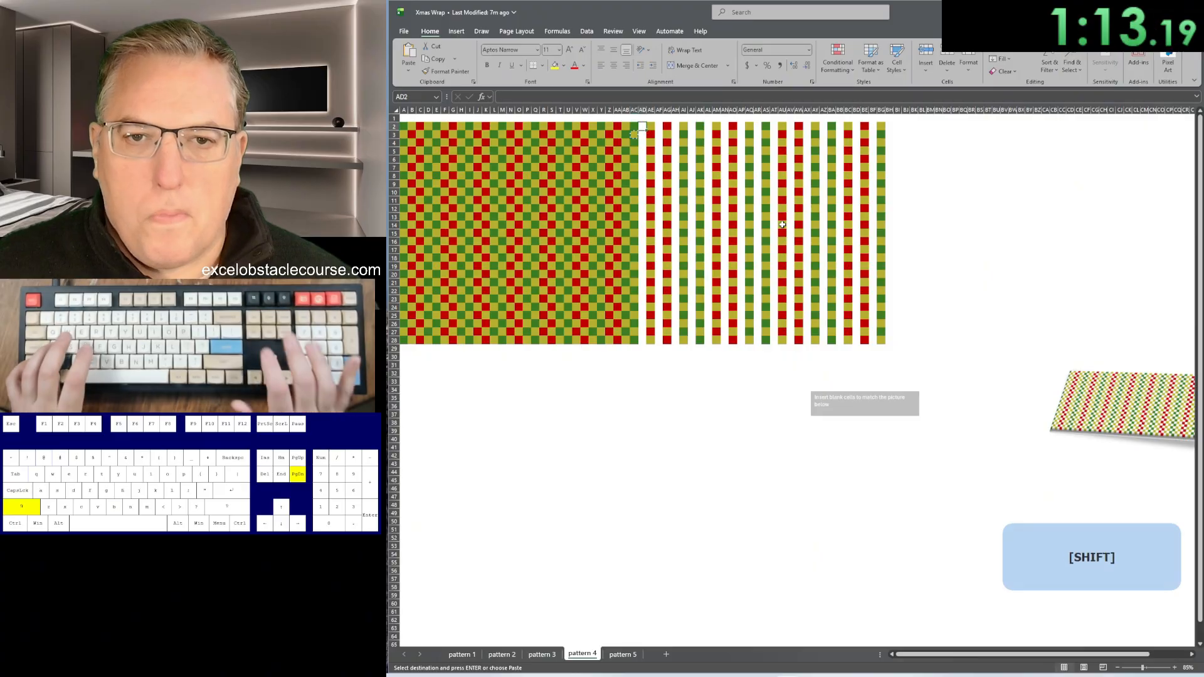
key("shift+Page_Down")
key("ctrl+c")
key("Left")
key("ctrl+plus")
key("Return")
key("ctrl+c")
key("Left")
key("ctrl+plus")
key("Return")
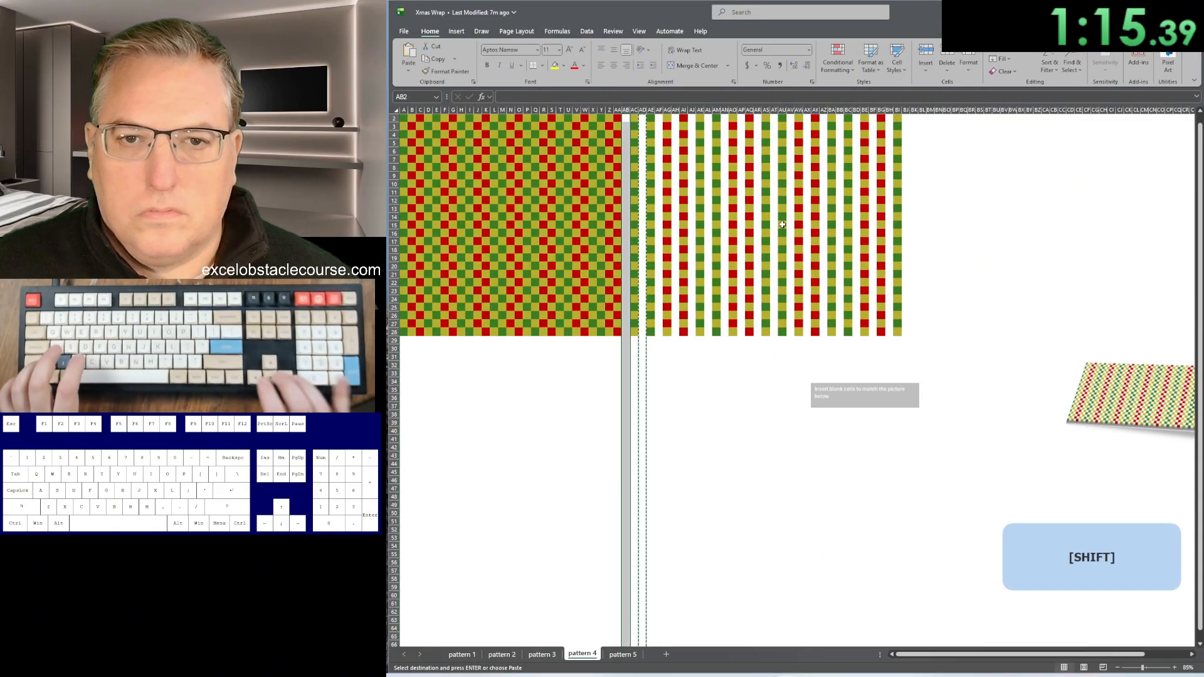
Step: Repeat the shift-right blank column insertion at AA2, Z2 and Y2, and copy the blank cells again
key("Left")
key("ctrl+plus")
key("Return")
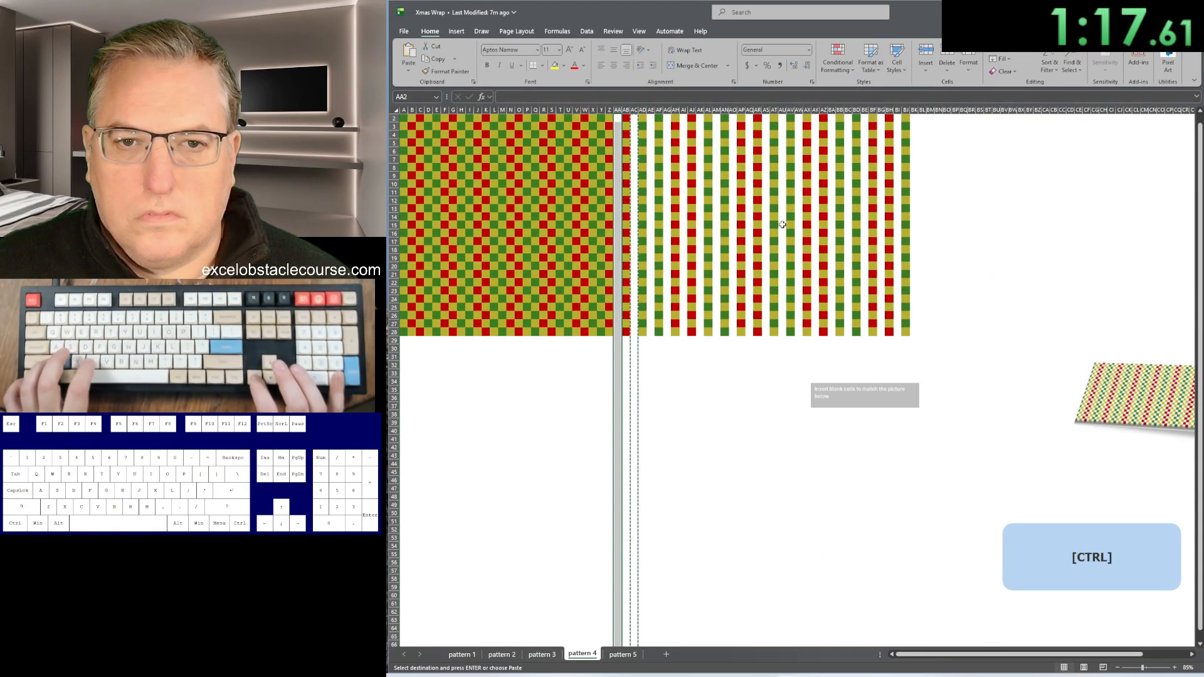
key("ctrl+c")
key("Left")
key("ctrl+plus")
key("Return")
key("ctrl+c")
key("Left")
key("ctrl+plus")
key("Return")
key("ctrl+c")
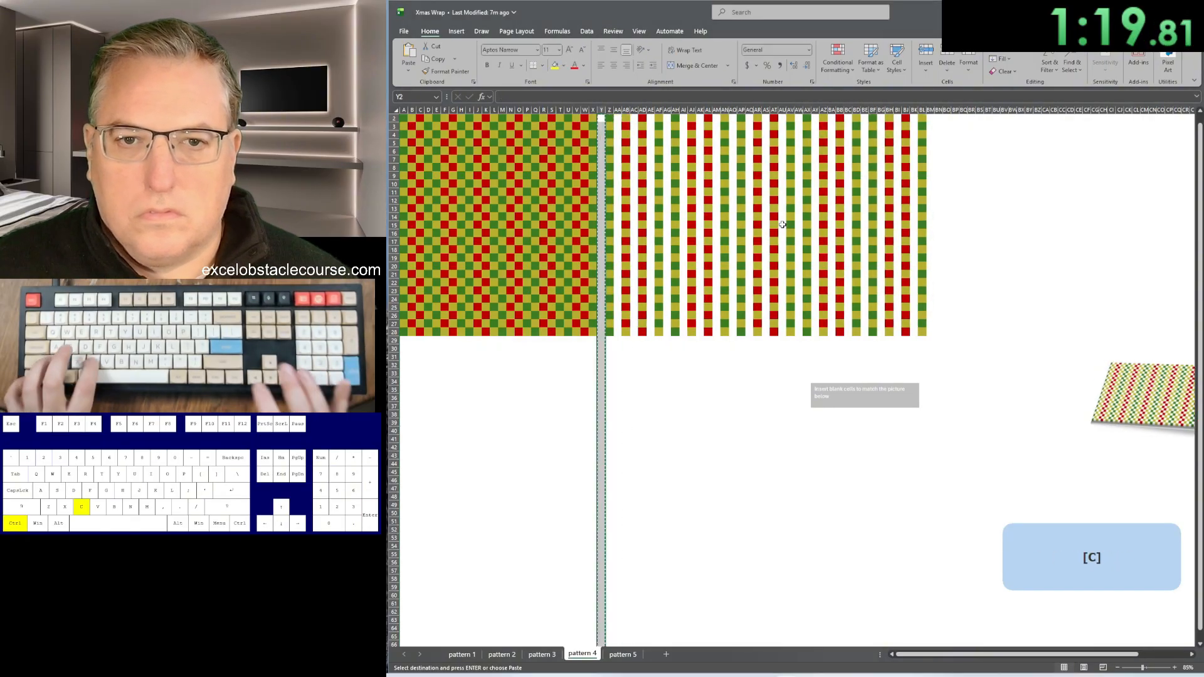
Step: Repeat the shift-right blank column insertion at X2, W2 and V2, and copy the blank cells again
key("Left")
key("ctrl+plus")
key("Return")
key("ctrl+c")
key("Left")
key("ctrl+plus")
key("Return")
key("ctrl+c")
key("Left")
key("ctrl+plus")
key("Return")
key("ctrl+c")
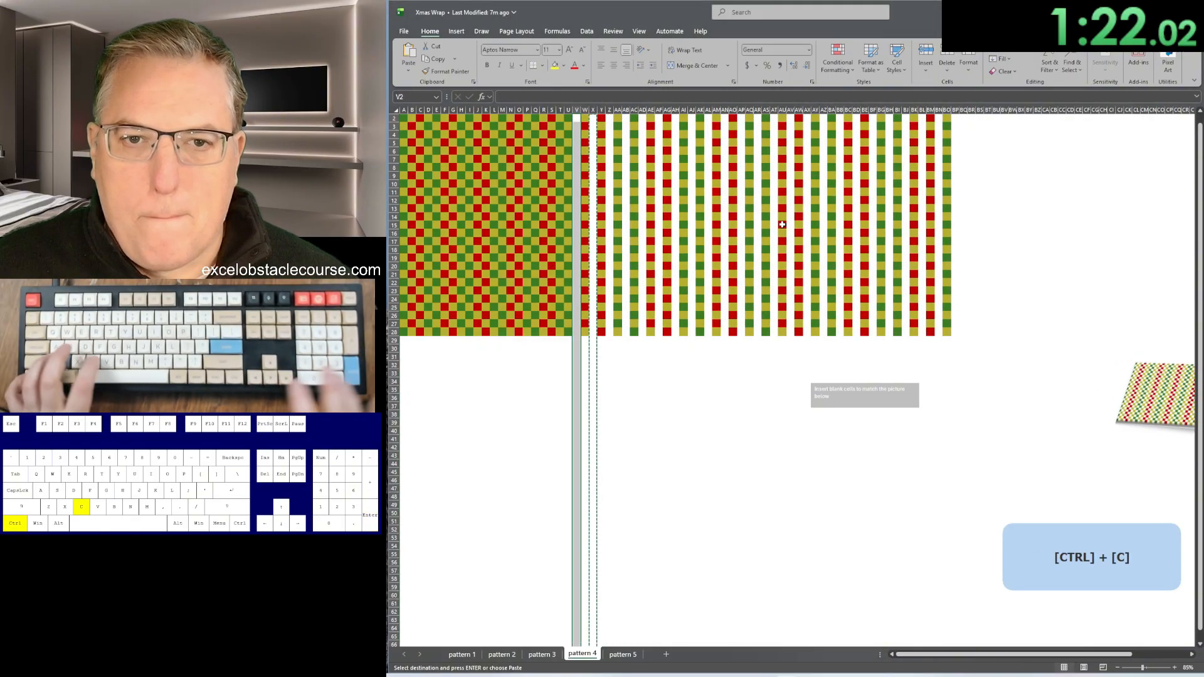
Step: Insert the copied blank cells at U2, T2 and S2, shifting the cells right, and copy the blank cells again
key("Left")
key("ctrl+plus")
key("Return")
key("ctrl+c")
key("Left")
key("ctrl+plus")
key("Return")
key("ctrl+c")
key("Left")
key("ctrl+plus")
key("Return")
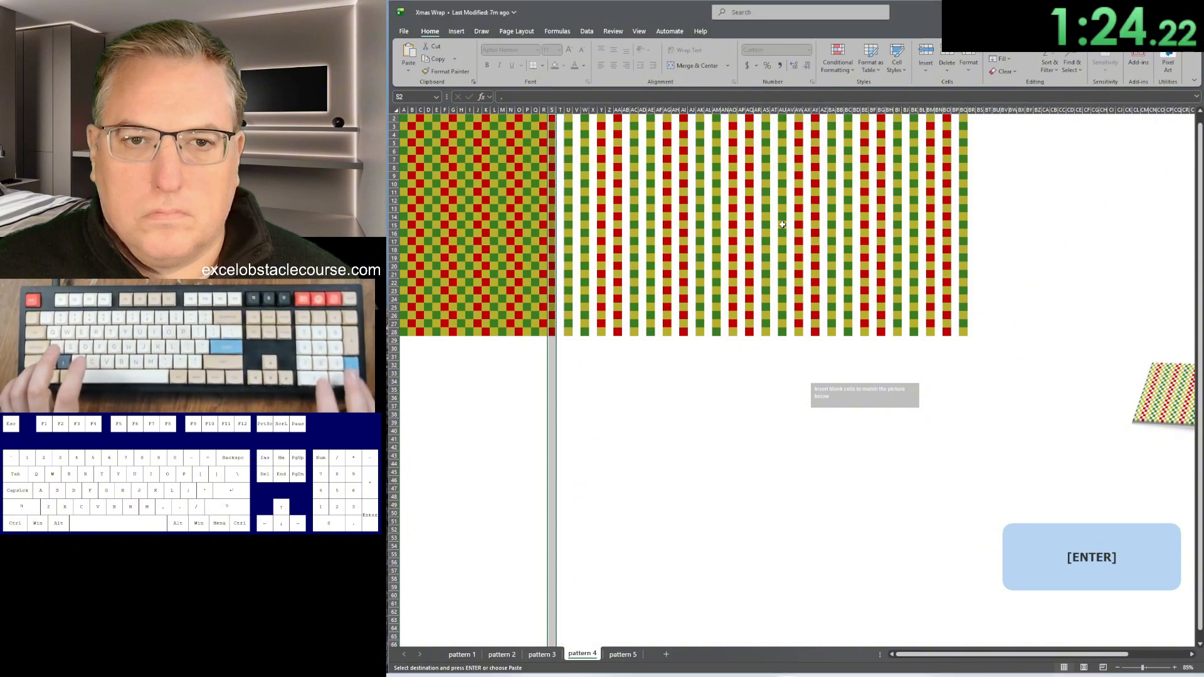
key("ctrl+c")
Step: Repeat the shift-right blank column insertion at R2 and Q2, and copy the blank cells again
key("Left")
key("ctrl+plus")
key("Return")
key("ctrl+c")
key("Left")
key("ctrl+plus")
key("Return")
key("ctrl+c")
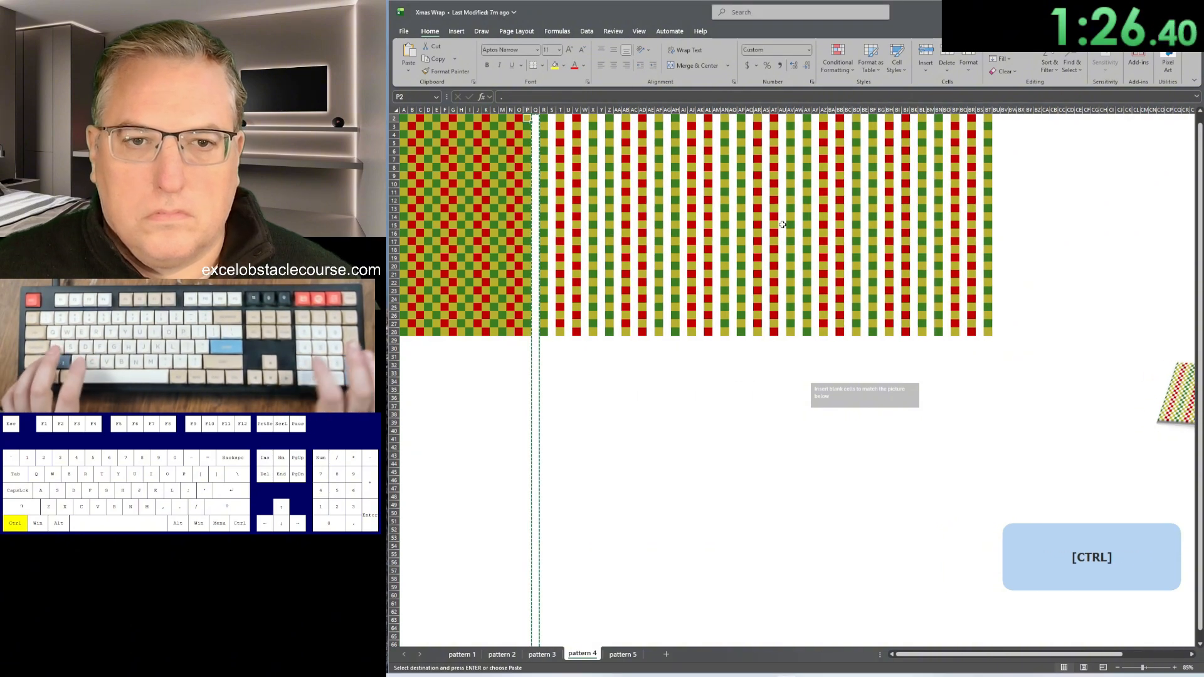
Step: Repeat the shift-right blank column insertion at P2, O2 and N2, and copy the blank cells again
key("Left")
key("ctrl+plus")
key("Return")
key("ctrl+c")
key("Left")
key("ctrl+plus")
key("Return")
key("ctrl+c")
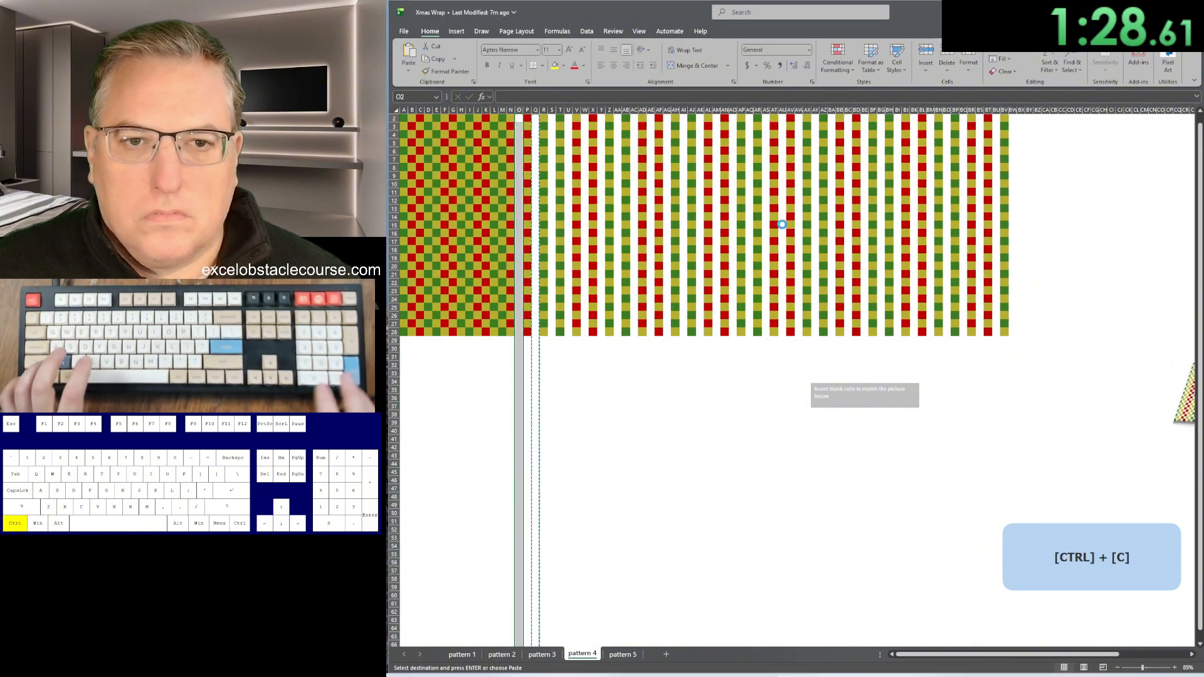
key("Left")
key("ctrl+plus")
key("Return")
key("ctrl+c")
key("ctrl+plus")
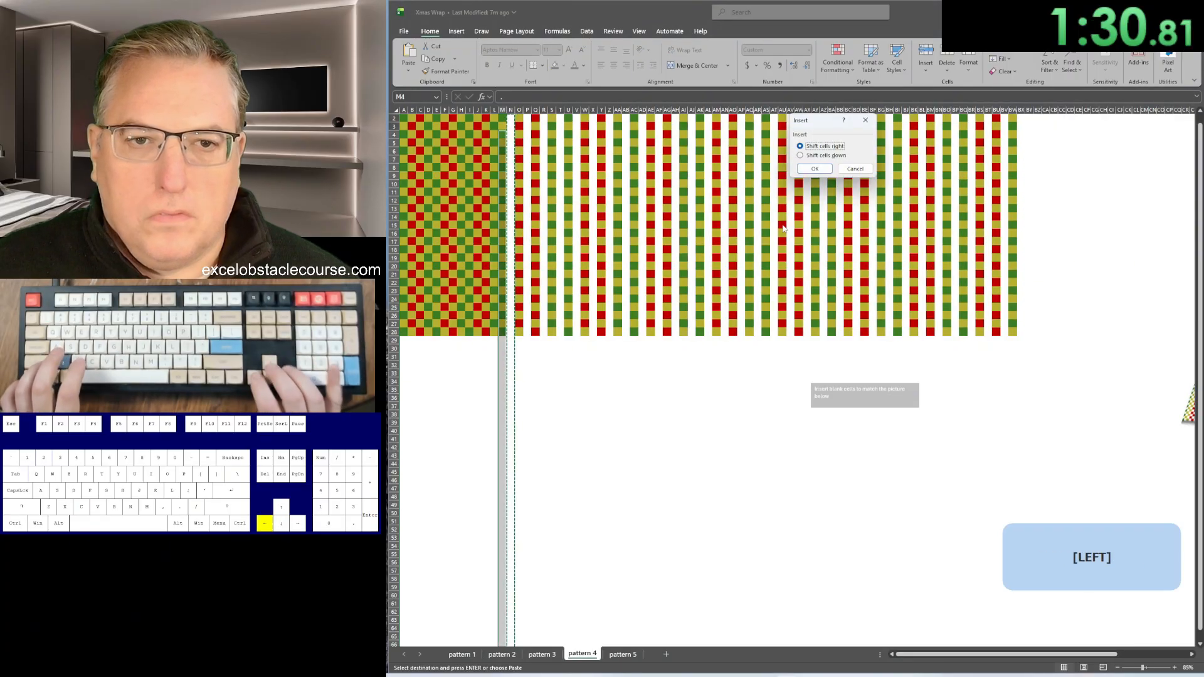
key("Escape")
key("ctrl+Up")
key("ctrl+plus")
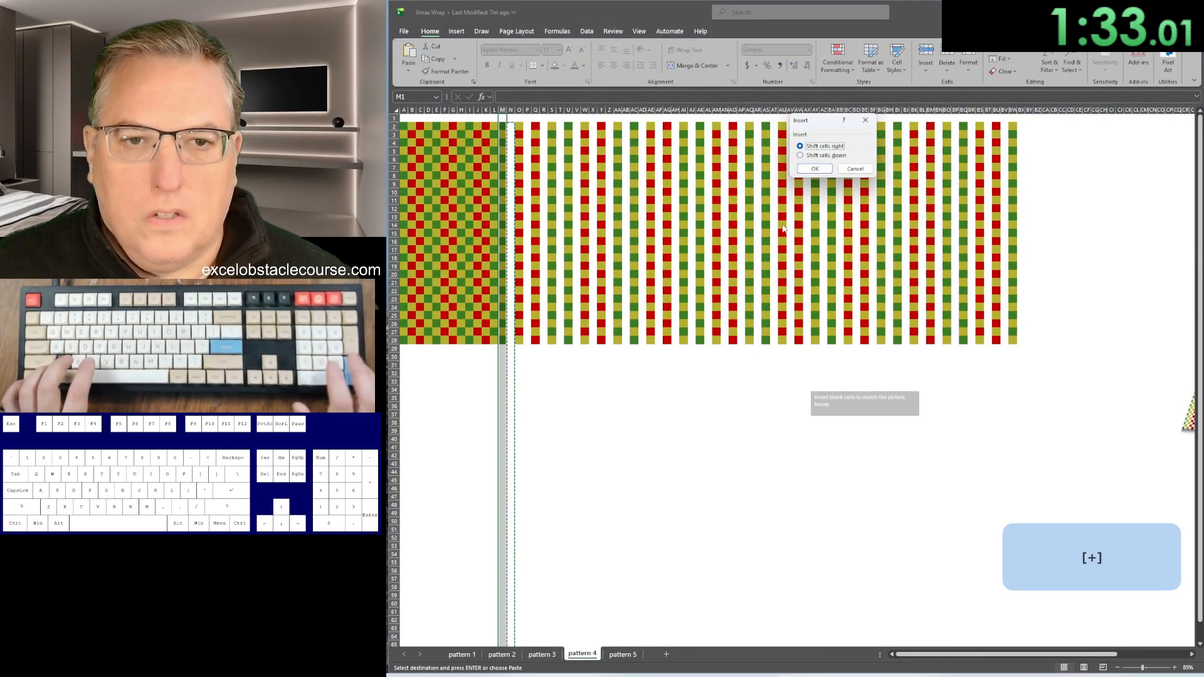
key("Return")
key("Escape")
key("Left")
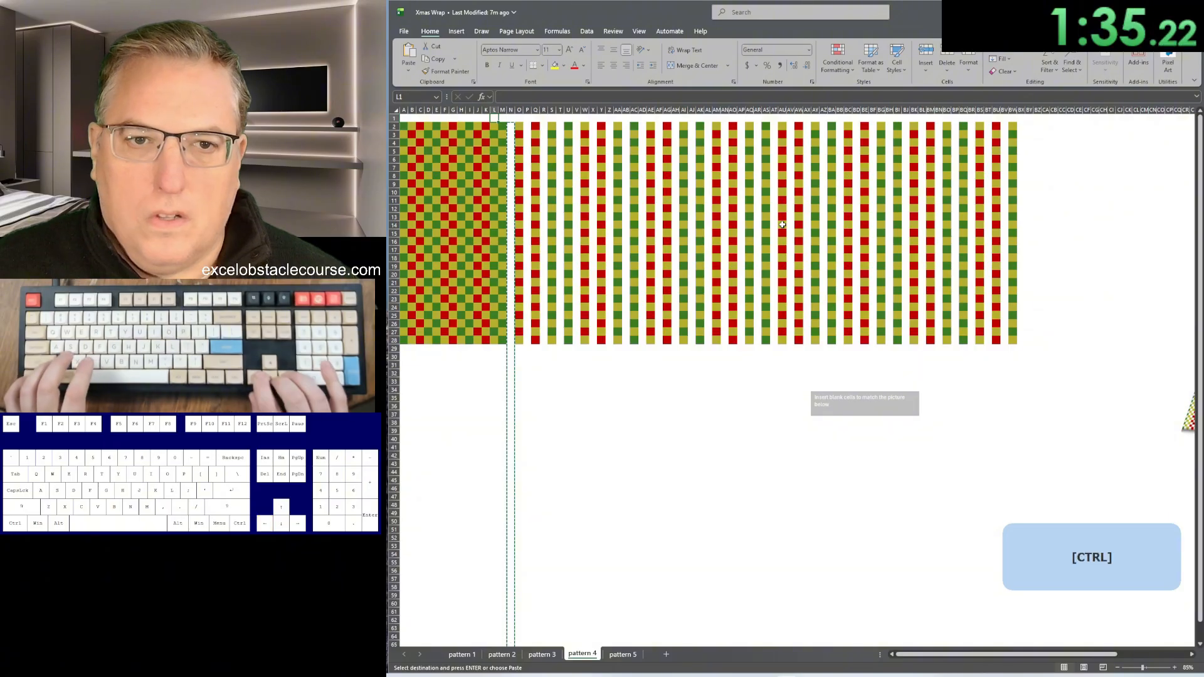
Step: Insert the blank column cells at M2 and L2, shifting the existing cells right
key("ctrl+plus")
key("Return")
key("Left")
key("ctrl+plus")
key("Return")
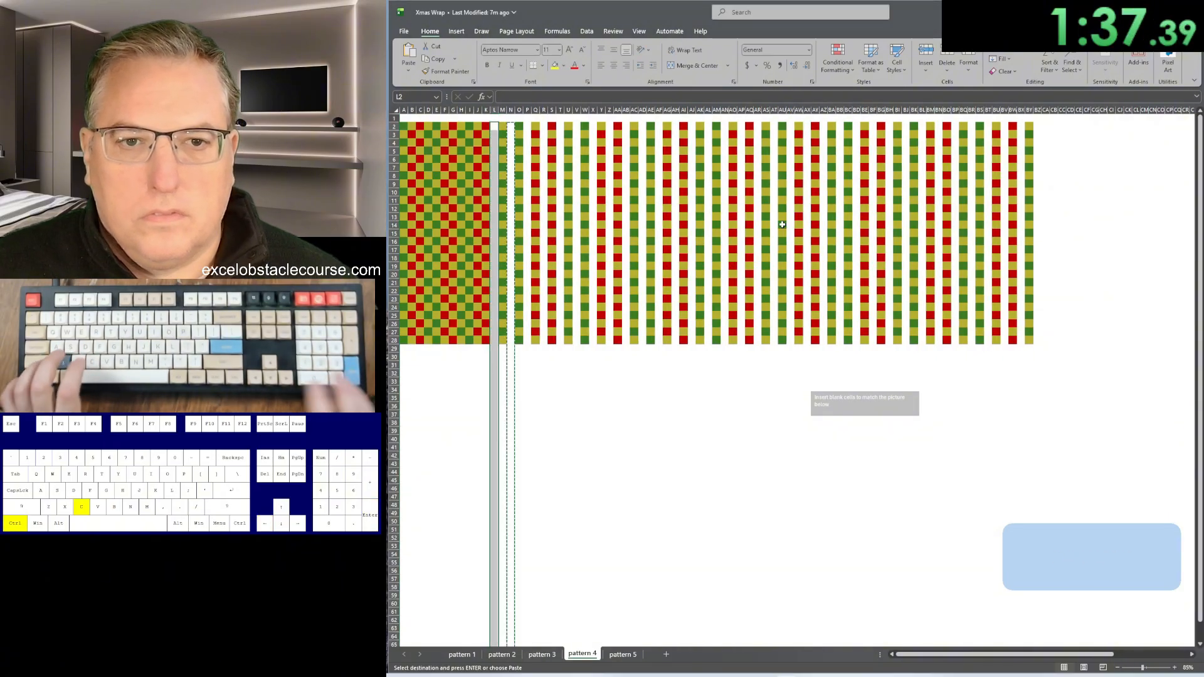
Step: Repeat the shift-right blank column insertion at K2, J2 and I2
key("Left")
key("ctrl+plus")
key("Return")
key("Left")
key("ctrl+plus")
key("Return")
key("Left")
key("ctrl+plus")
key("Return")
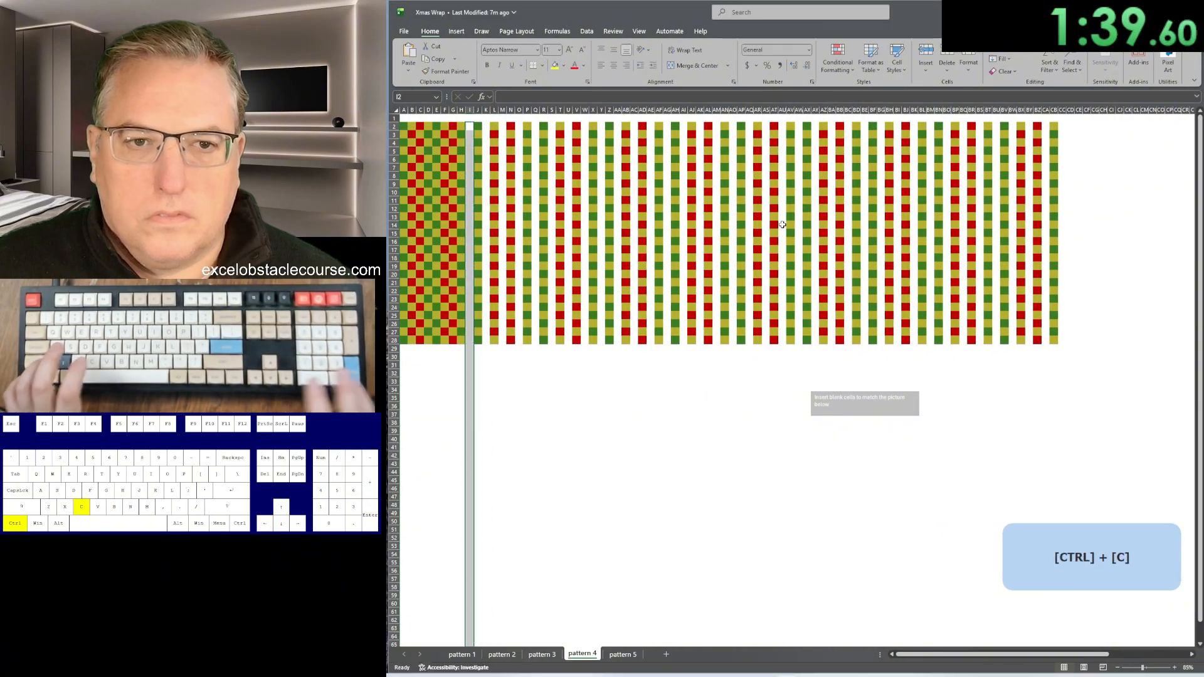
Step: Repeat the shift-right blank column insertion at H2, G2 and F2
key("Left")
key("ctrl+plus")
key("Return")
key("Left")
key("ctrl+plus")
key("Return")
key("Left")
key("ctrl+plus")
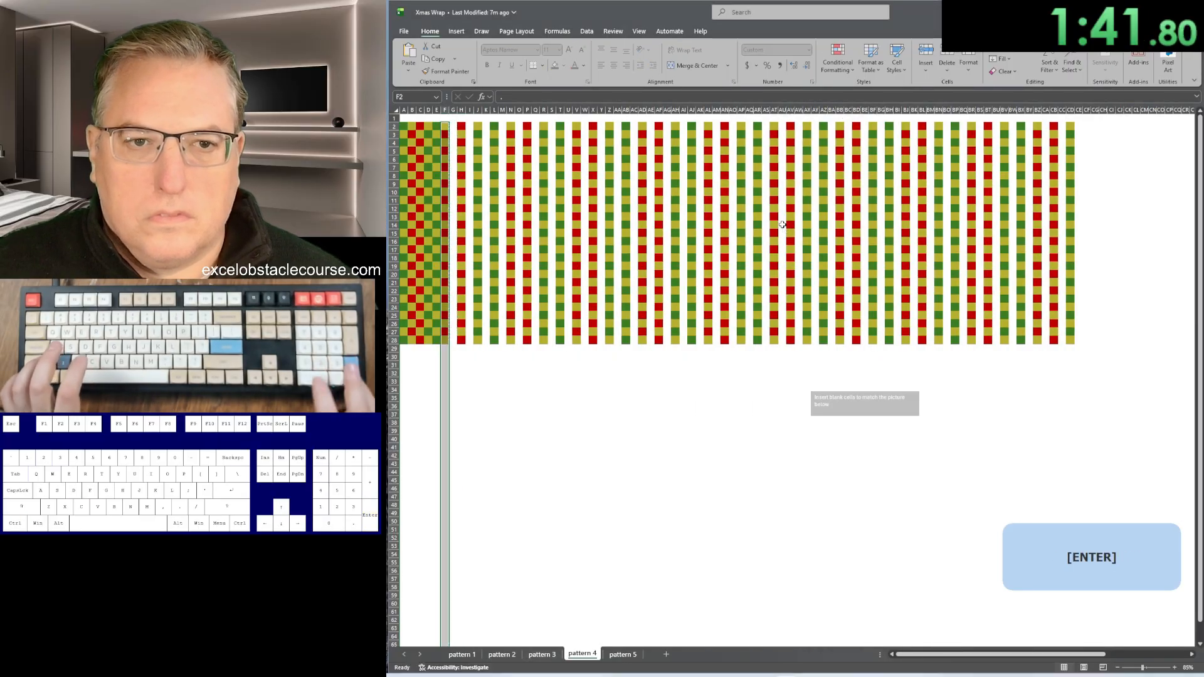
key("Return")
Step: Repeat the shift-right blank column insertion at E2, D2, C2 and B2
key("Left")
key("ctrl+plus")
key("Return")
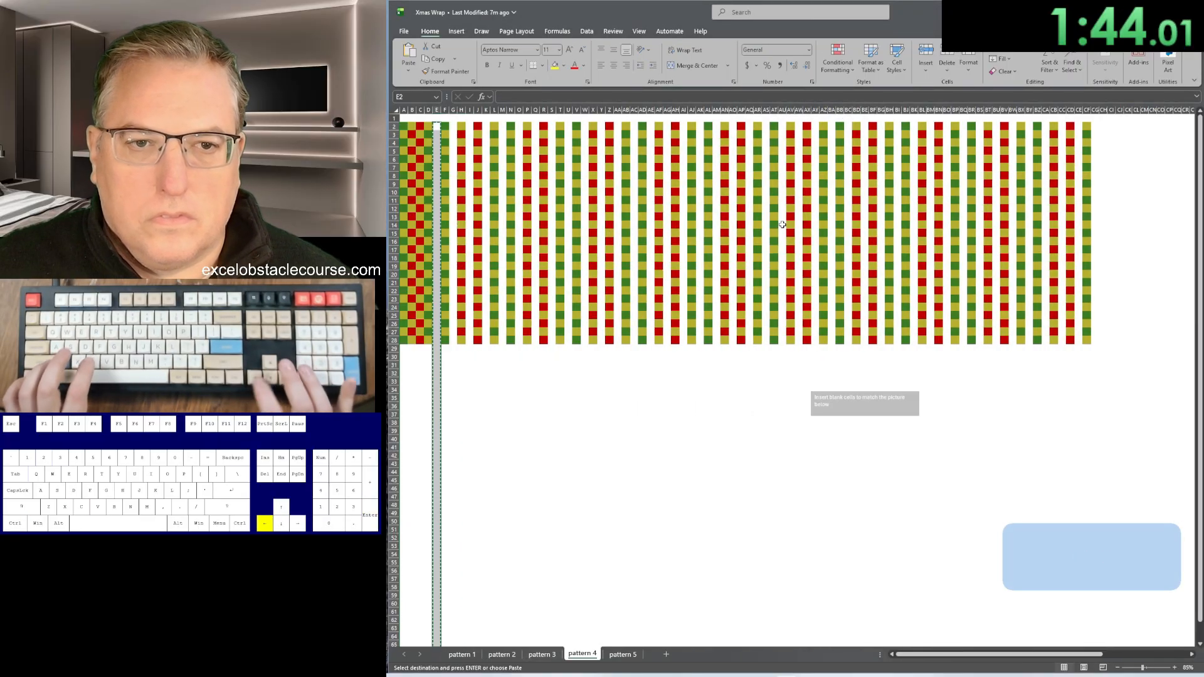
key("Left")
key("ctrl+plus")
key("Return")
key("Left")
key("ctrl+plus")
key("Return")
key("Left")
key("ctrl+plus")
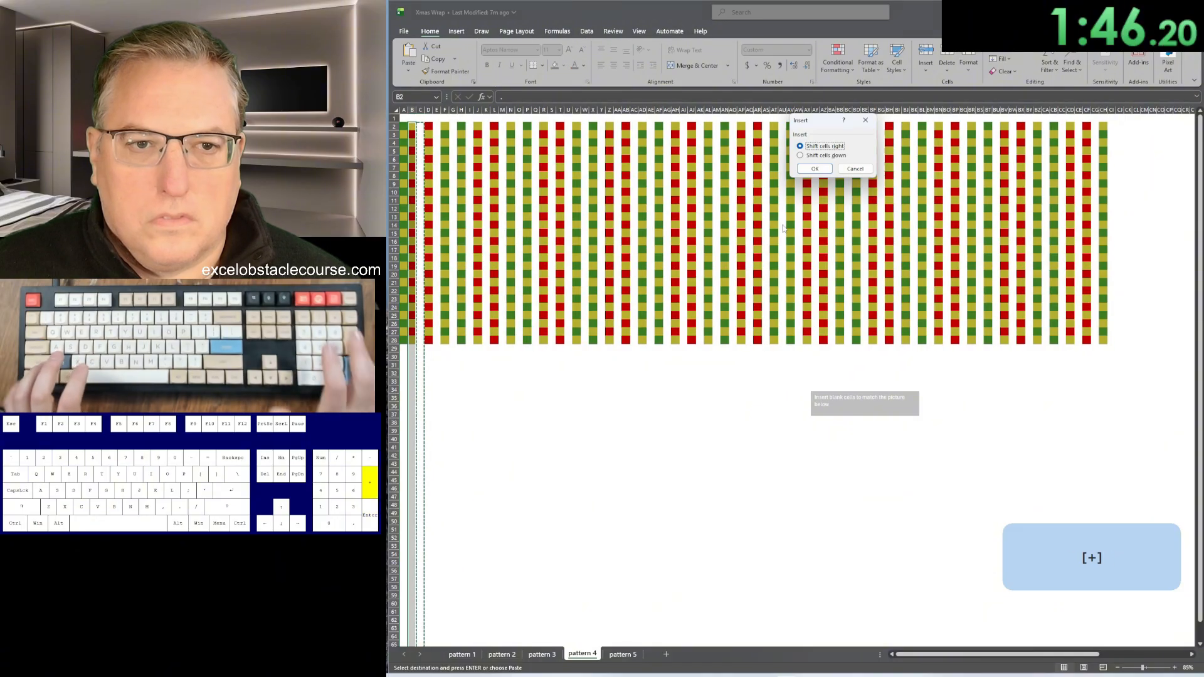
key("Return")
Step: Insert a single blank cell at A3, shifting cells right, and repeat it in every second row of column A down to A27
key("Left")
key("Return")
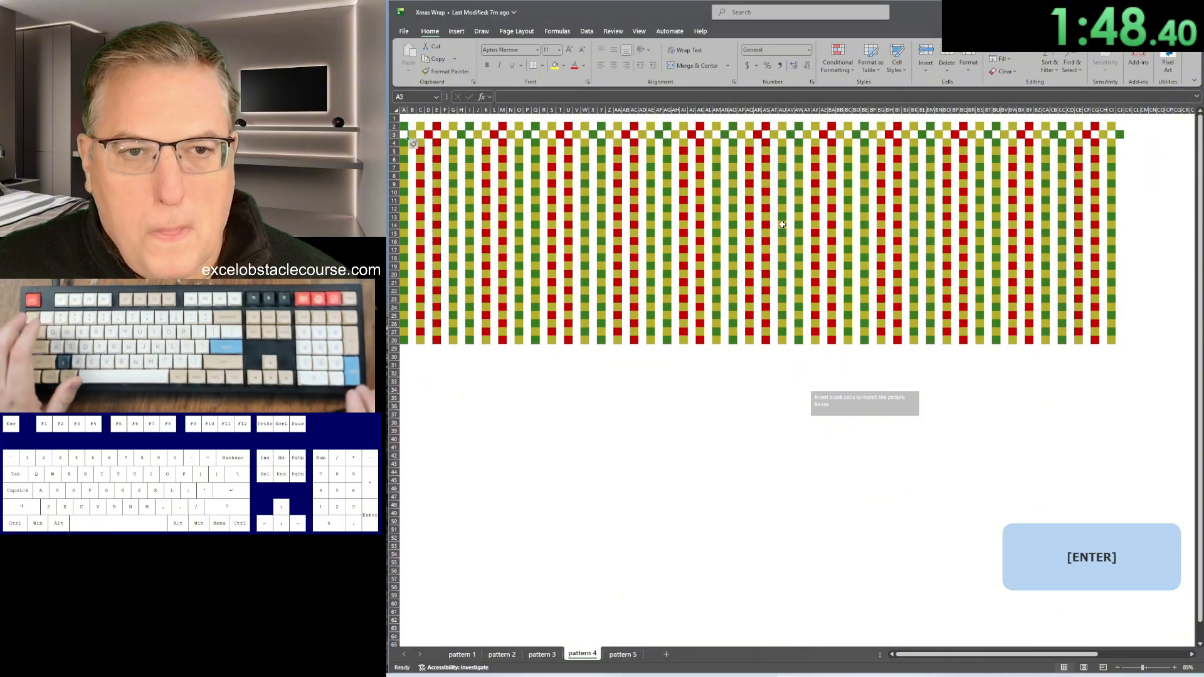
key("Down")
key("F4")
key("Down")
key("F4")
key("Down")
key("F4")
key("Down")
key("F4")
key("Down")
key("F4")
key("Down")
key("F4")
key("Down")
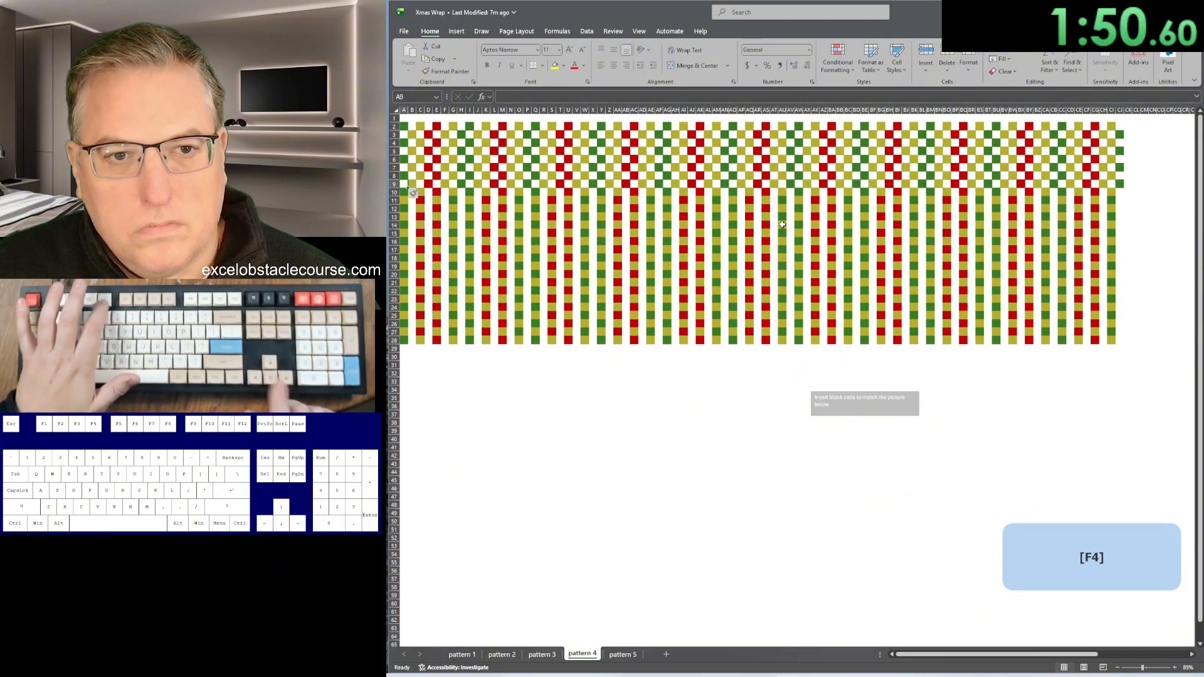
key("F4")
key("Down")
key("F4")
key("Down")
key("F4")
key("Down")
key("F4")
key("Down")
key("F4")
key("Down")
key("F4")
key("Down")
key("F4")
key("Down")
key("F4")
key("Down")
key("F4")
key("Down")
key("F4")
key("Down")
key("F4")
key("Down")
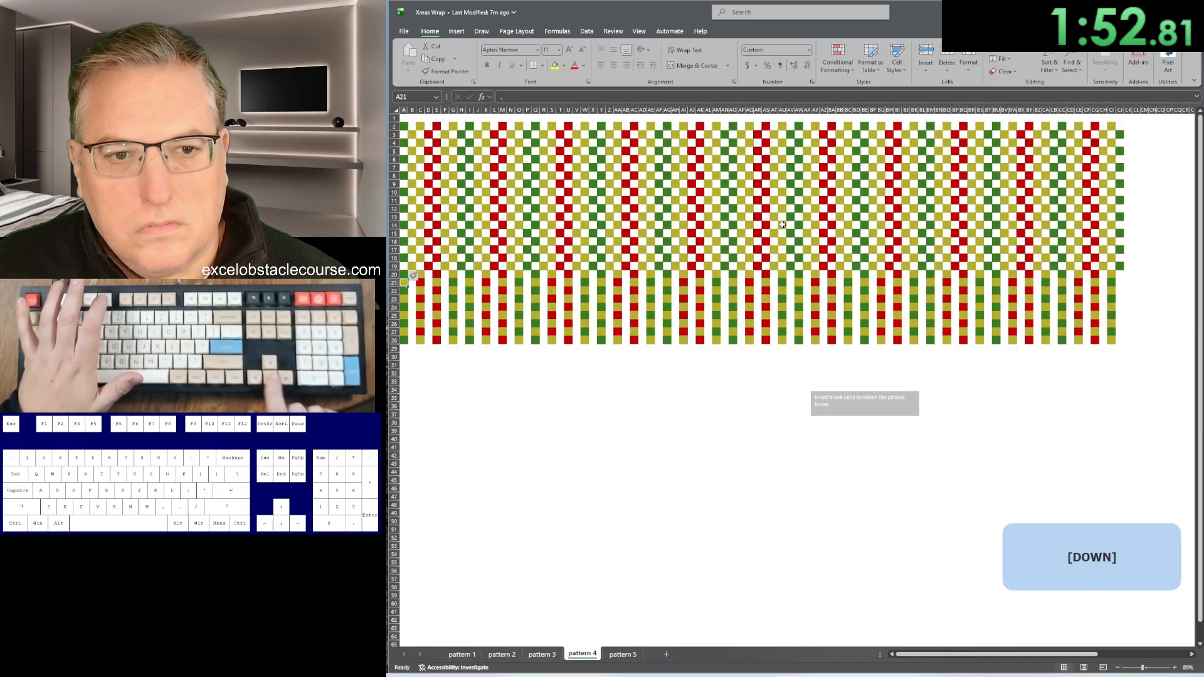
key("F4")
key("Down")
key("F4")
key("Down")
key("F4")
key("Down")
key("F4")
key("Down")
key("F4")
key("Down")
key("F4")
key("Down")
key("F4")
key("Down")
key("F4")
key("Down")
Step: On the pattern 5 sheet, fill the pattern's blank cells with the blue cell AV35, selecting them with Go To Special's Blanks option
key("ctrl+Page_Down")
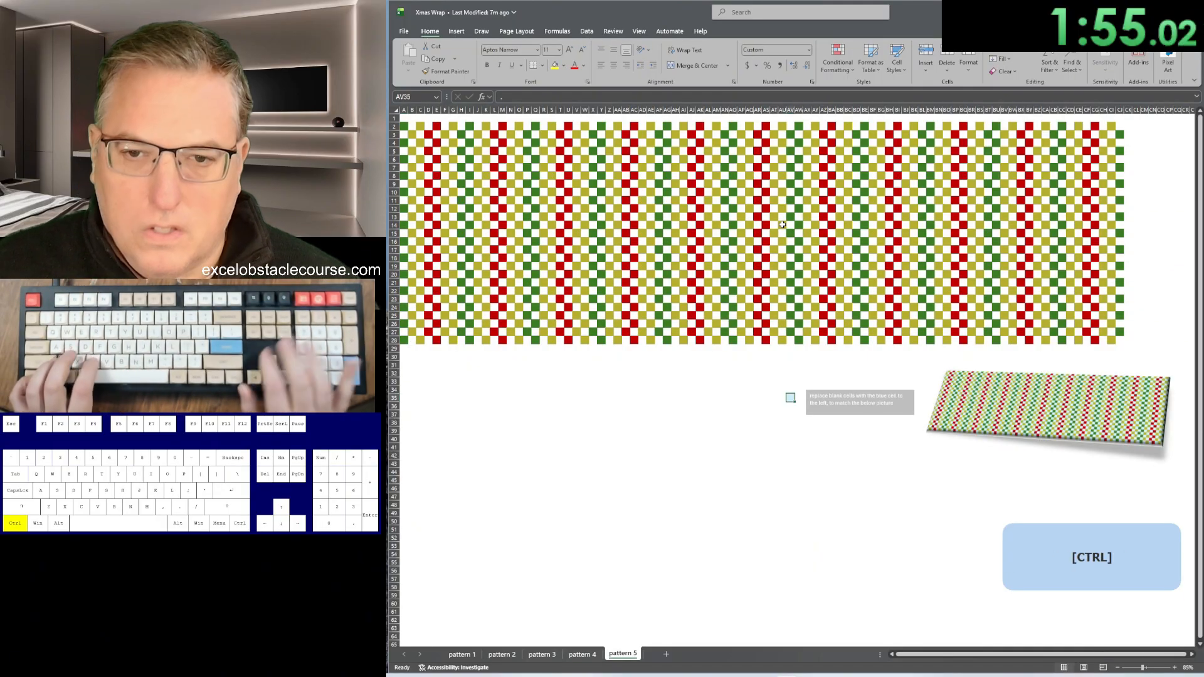
key("ctrl+a")
key("ctrl+g")
key("alt+s")
key("alt+k")
key("Return")
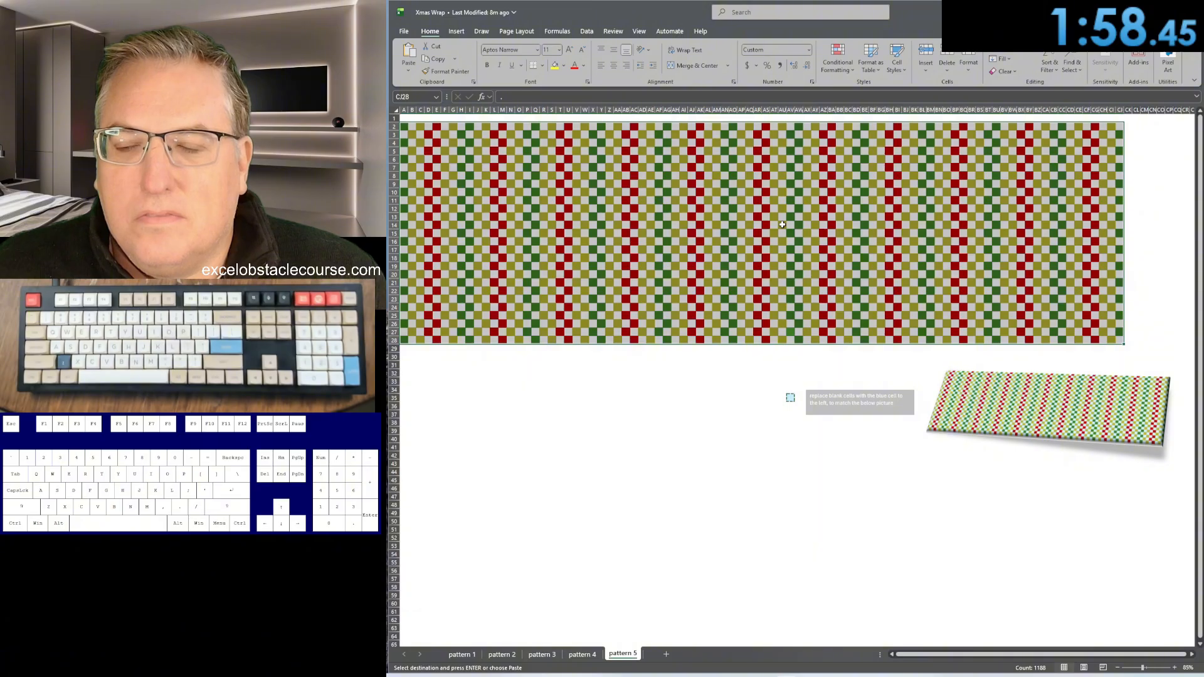
key("ctrl+v")
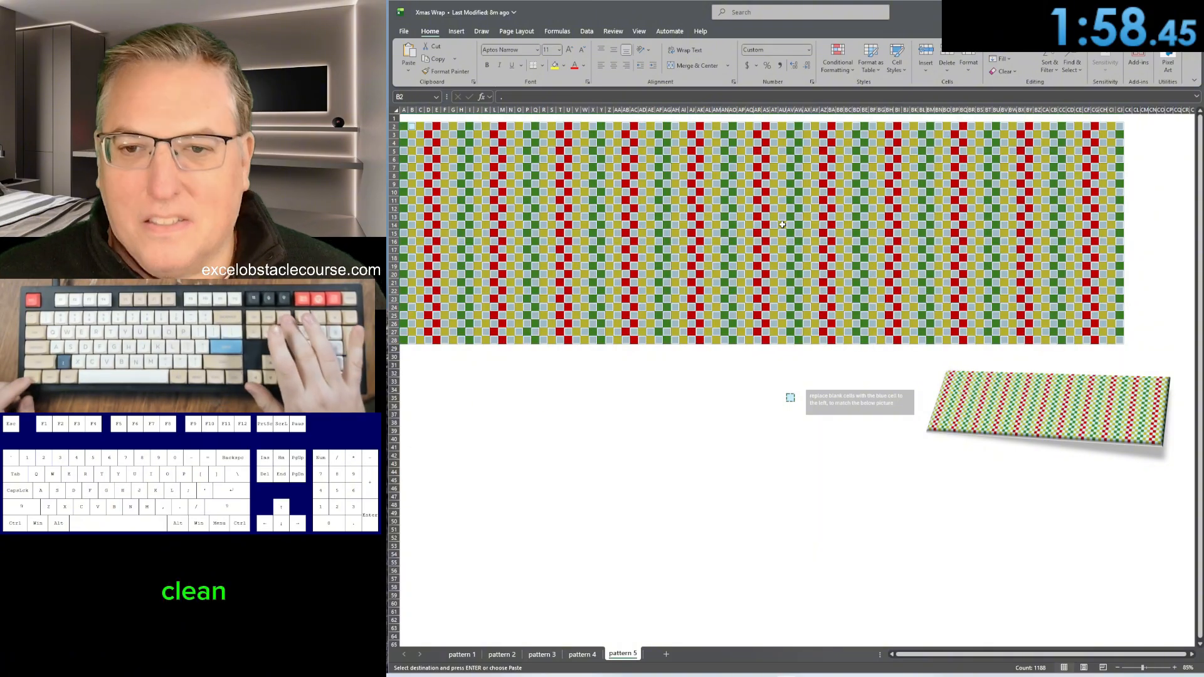
Step: Go back through the sheets from pattern 4 to pattern 1 to check the finished patterns
key("ctrl+Page_Up")
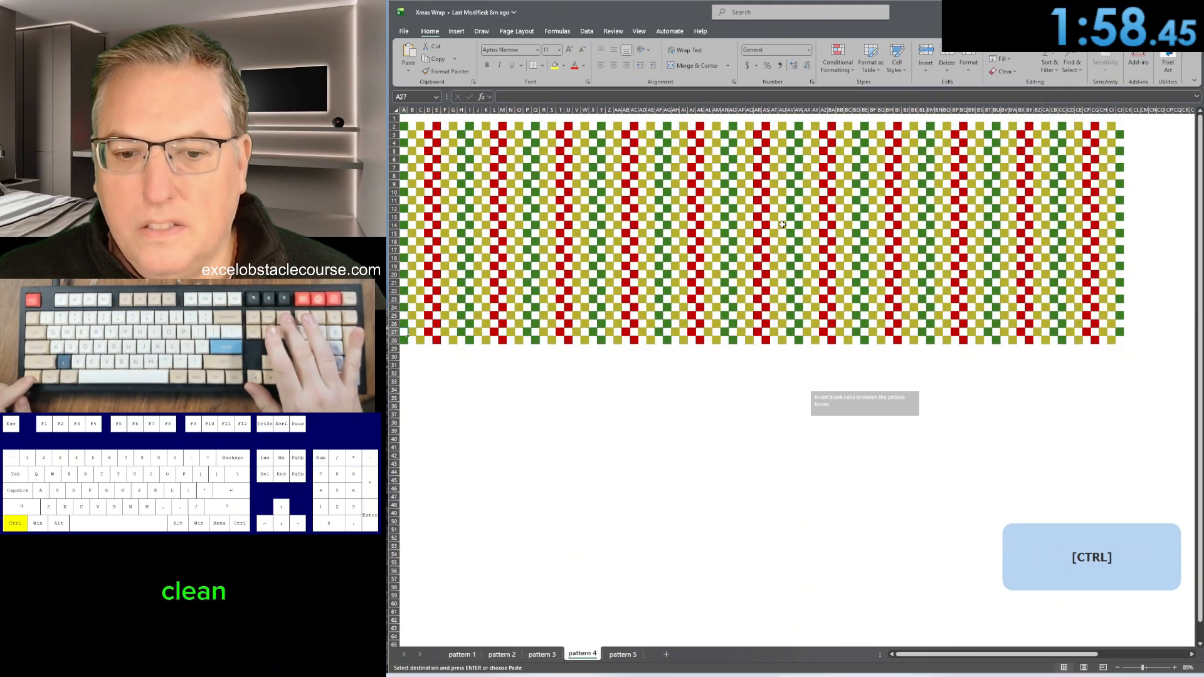
key("ctrl+Page_Up")
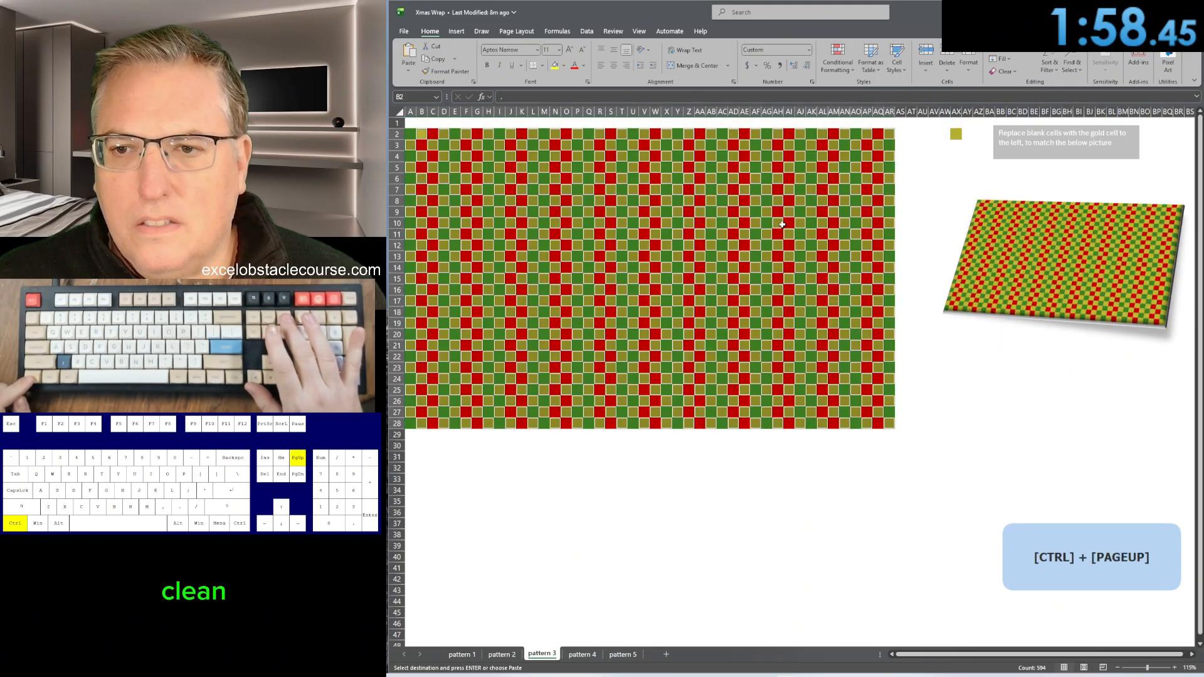
key("ctrl+Page_Up")
key("ctrl+Page_Up")
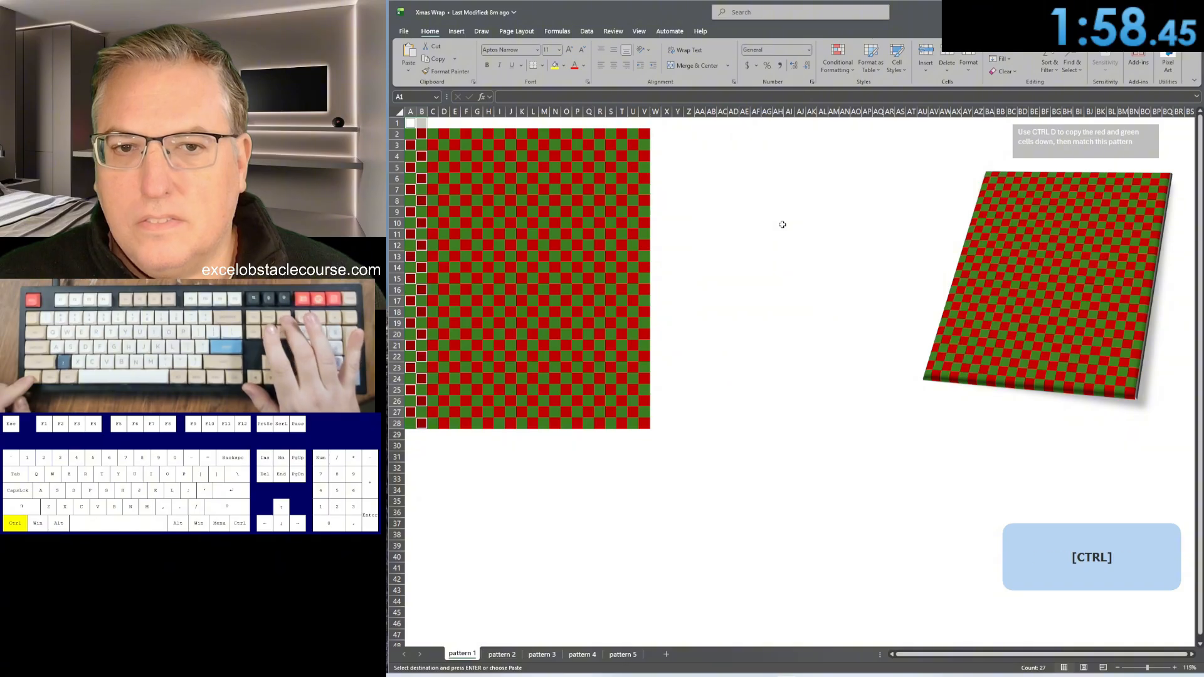